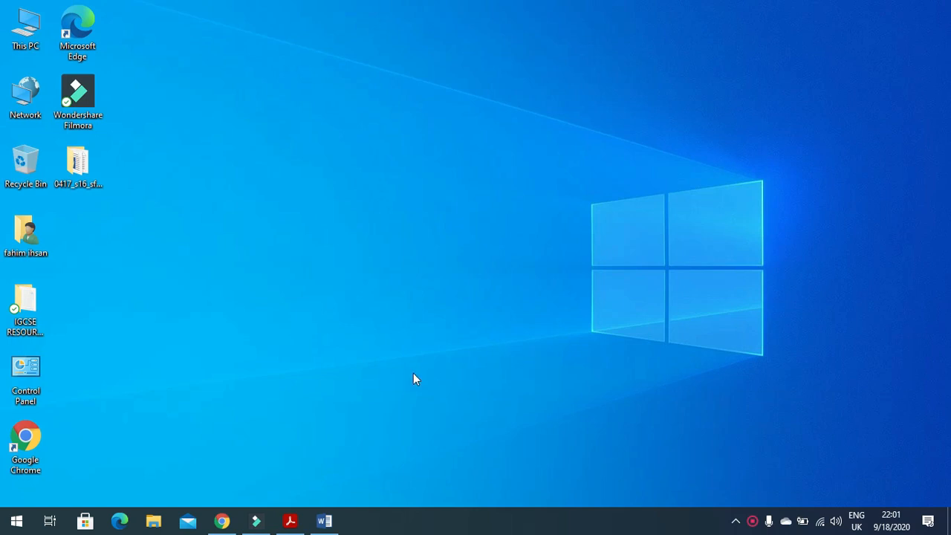
# Step: Open the exam paper PDF and read the Task 3 introduction and the first import instruction of question 25
pyautogui.click(291, 522)
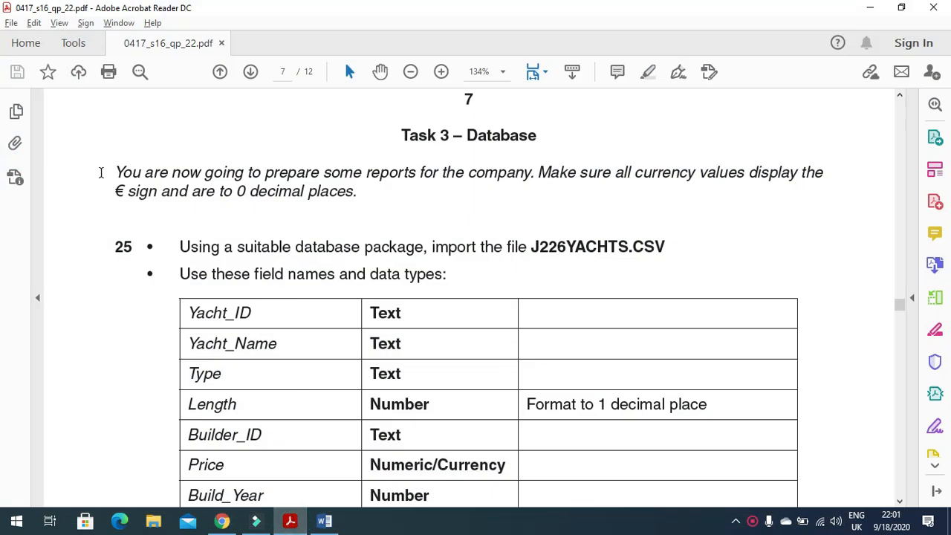
pyautogui.moveTo(115, 172); pyautogui.dragTo(825, 185)
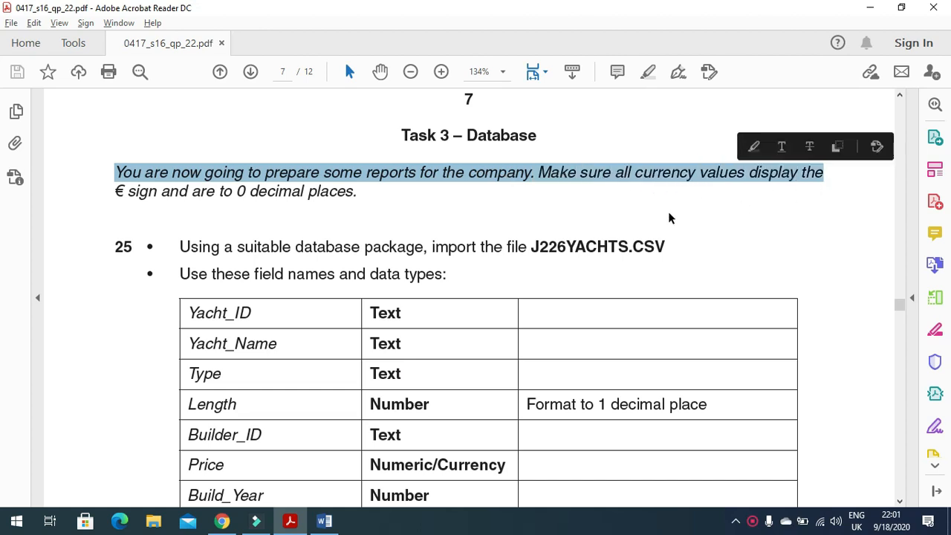
pyautogui.moveTo(114, 191); pyautogui.dragTo(365, 205)
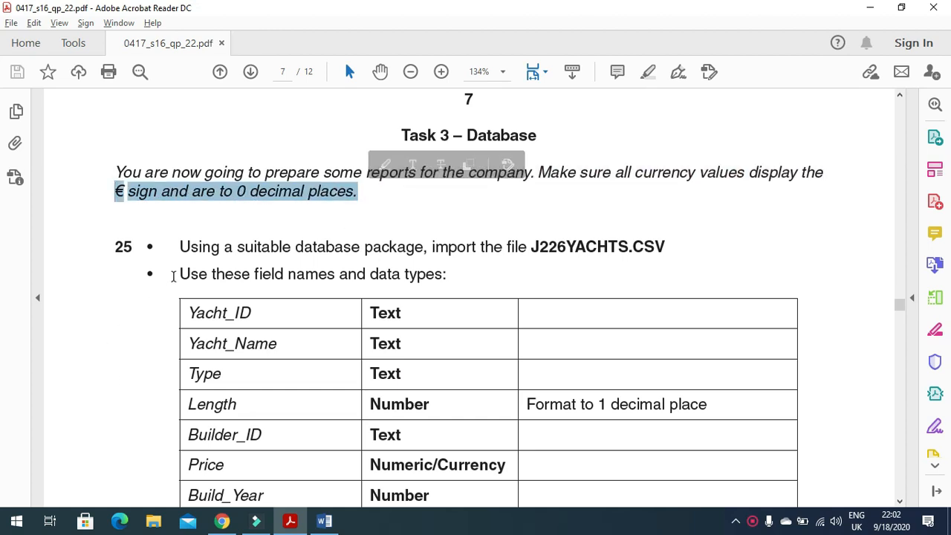
pyautogui.moveTo(180, 248); pyautogui.dragTo(682, 238)
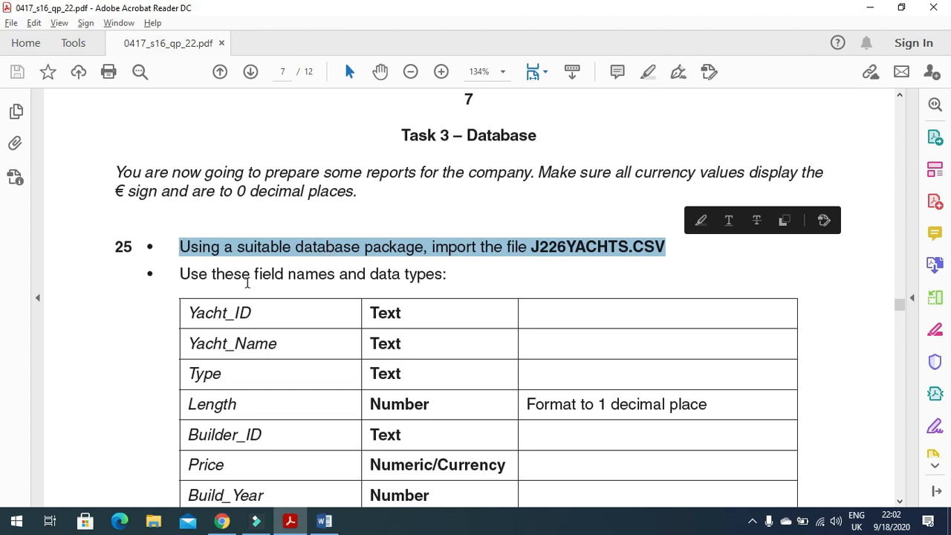
# Step: Launch Access and start a new blank desktop database
pyautogui.click(14, 523)
pyautogui.write('ac')
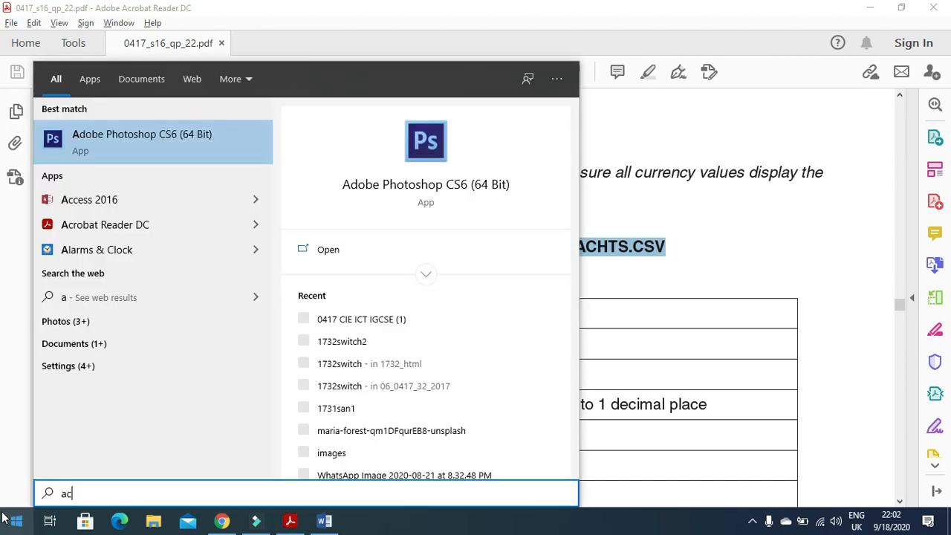
pyautogui.click(130, 149)
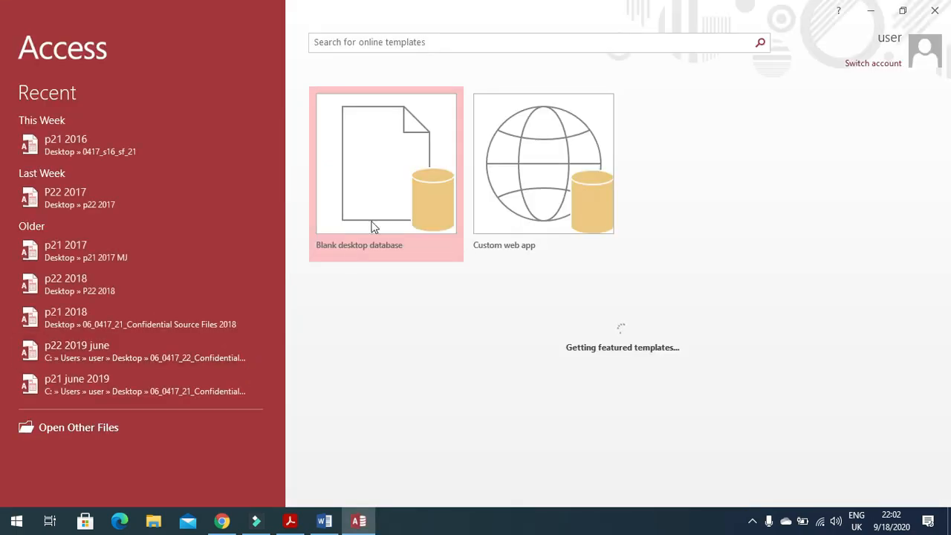
pyautogui.click(376, 185)
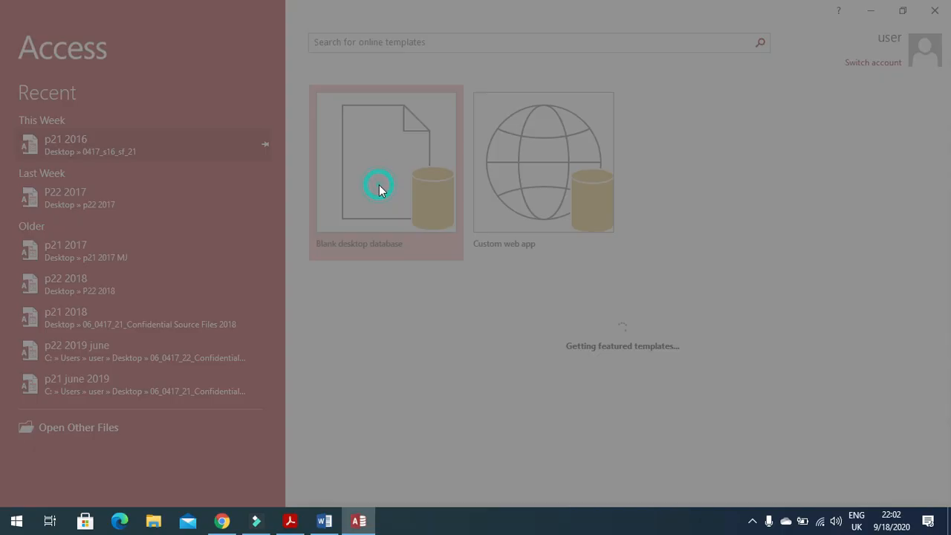
# Step: Create the database as "p22 2016 may june" in the Desktop folder 0417_s16_sf_22 and close its default empty table
pyautogui.click(496, 242)
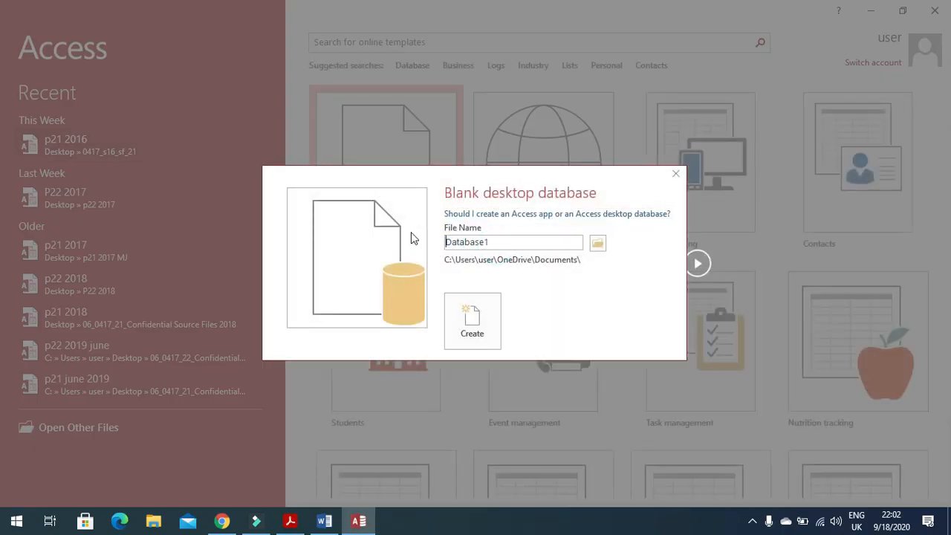
pyautogui.click(521, 244)
pyautogui.moveTo(497, 243); pyautogui.dragTo(406, 245)
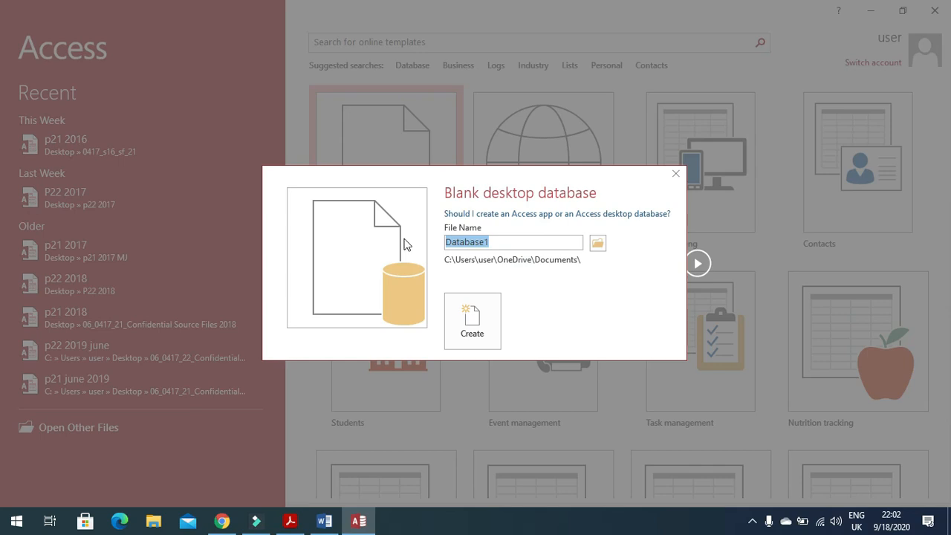
pyautogui.write('p22 2016 may june')
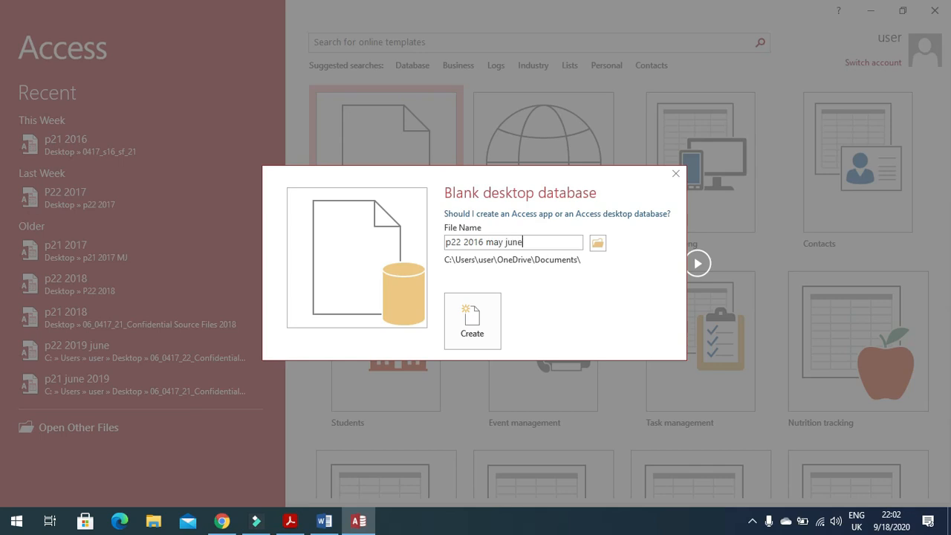
pyautogui.click(597, 243)
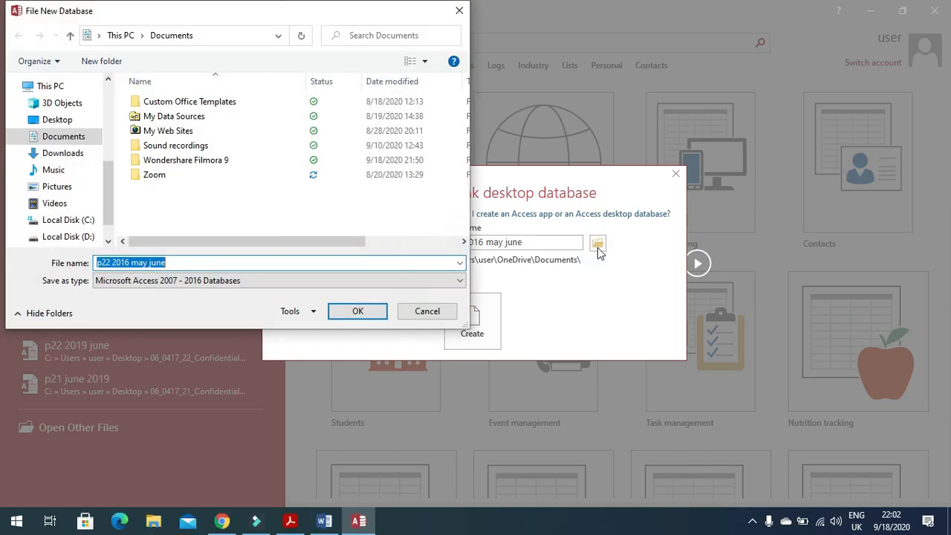
pyautogui.click(80, 120)
pyautogui.doubleClick(168, 101)
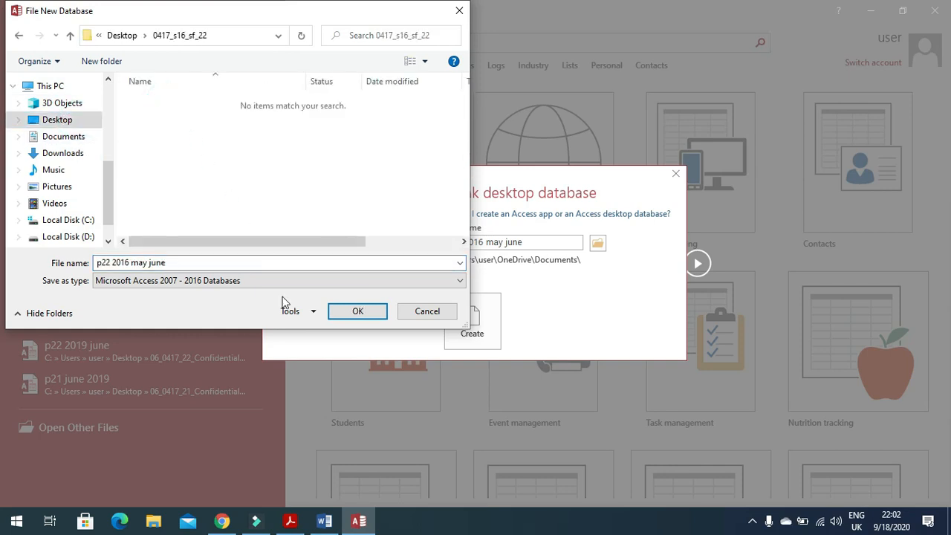
pyautogui.click(373, 315)
pyautogui.click(472, 327)
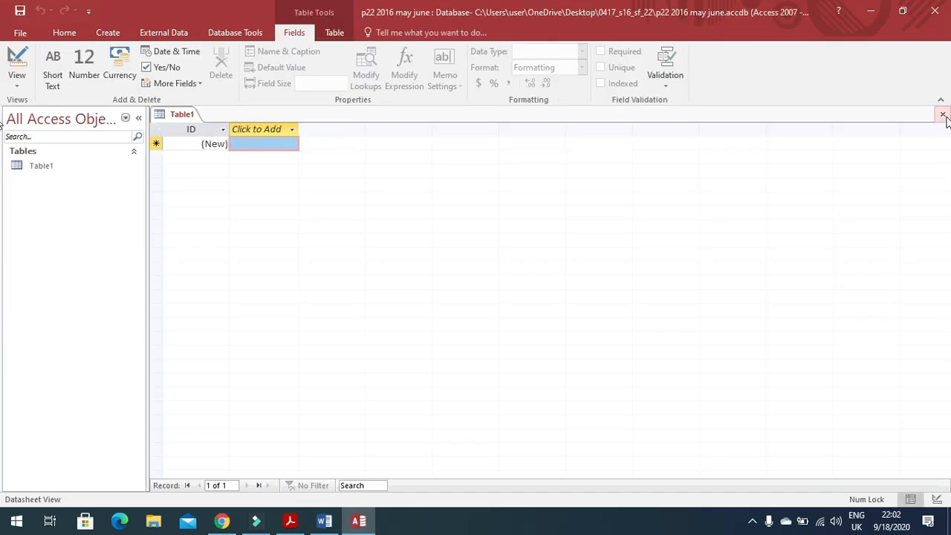
pyautogui.click(942, 114)
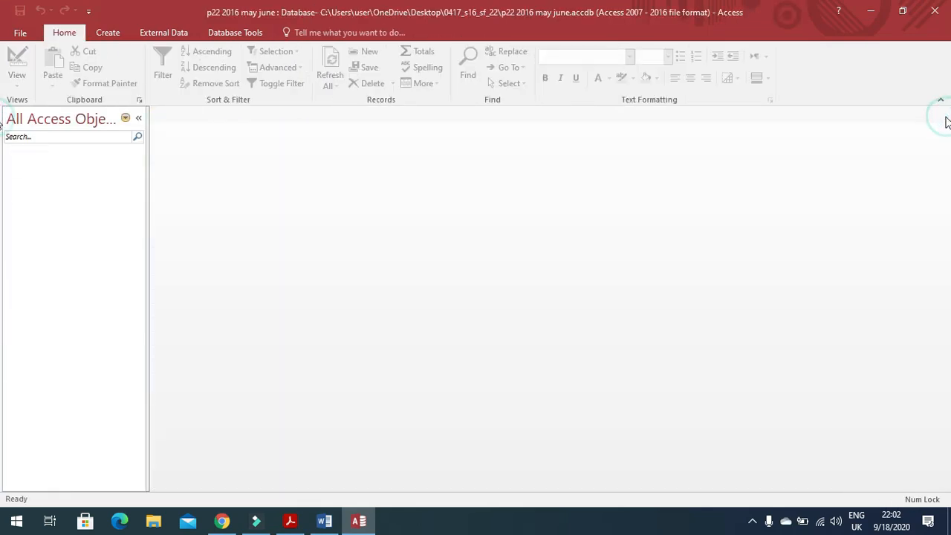
# Step: Check the import file's name in the exam PDF, and start a text file import of J226YACHTS from the 0417_s16_sf_22 folder in Access
pyautogui.click(290, 523)
pyautogui.scroll(-3, 304, 259)
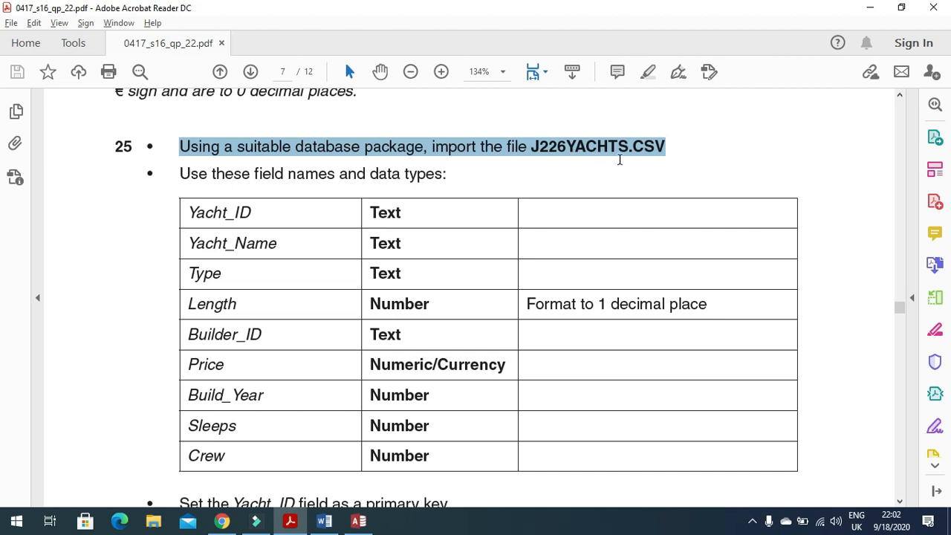
pyautogui.moveTo(667, 153); pyautogui.dragTo(631, 149)
pyautogui.click(359, 522)
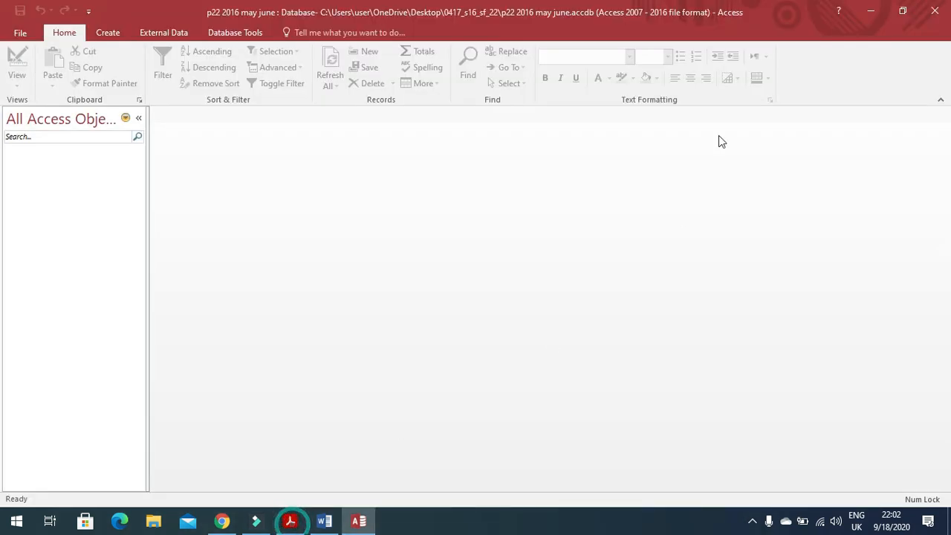
pyautogui.click(166, 32)
pyautogui.click(202, 54)
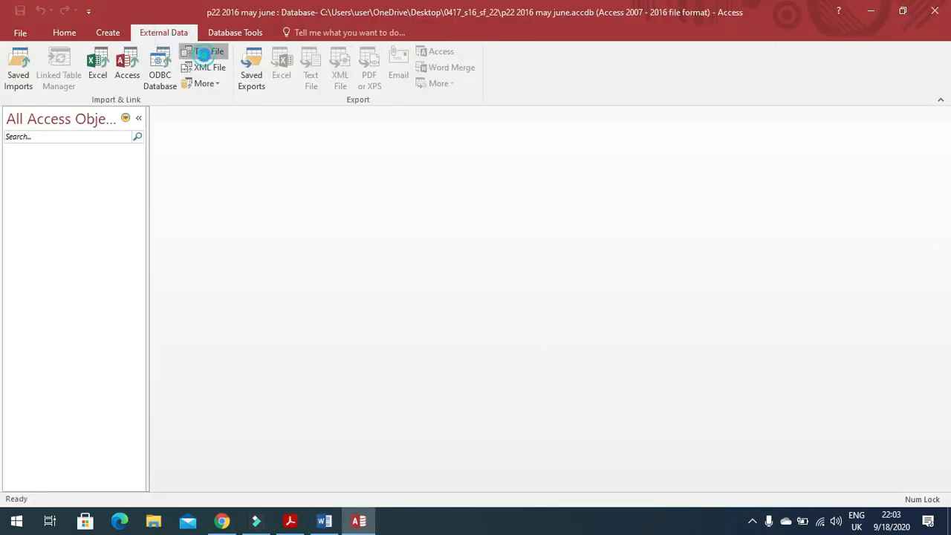
pyautogui.click(685, 167)
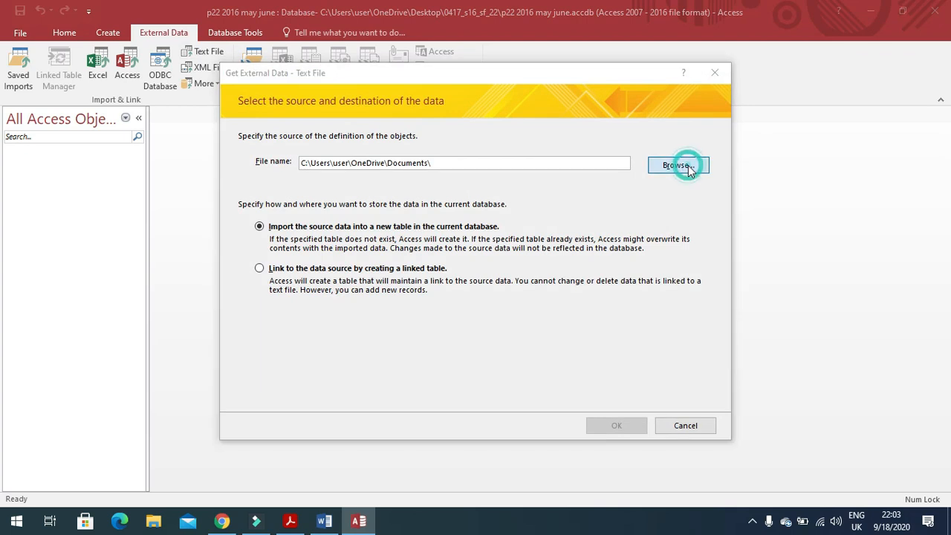
pyautogui.click(277, 226)
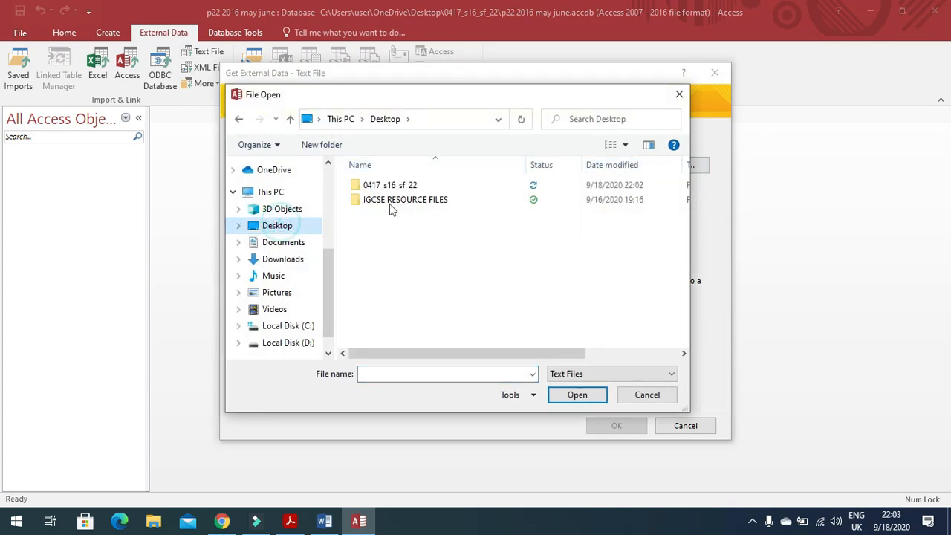
pyautogui.doubleClick(394, 185)
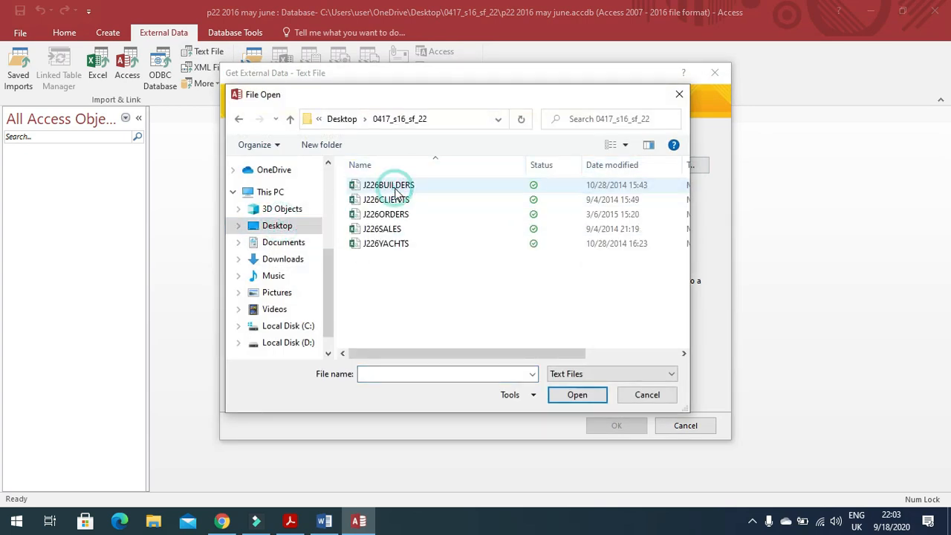
pyautogui.click(410, 245)
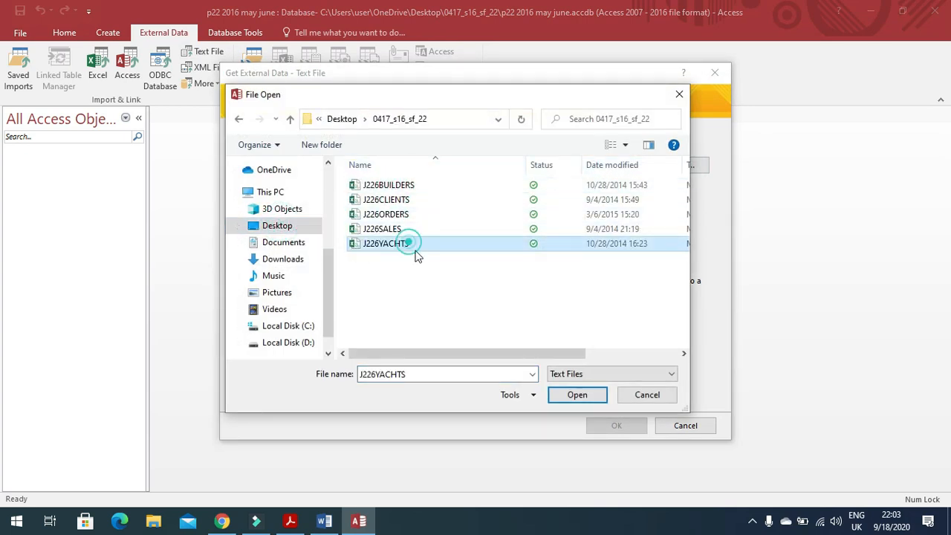
pyautogui.click(578, 395)
pyautogui.click(608, 427)
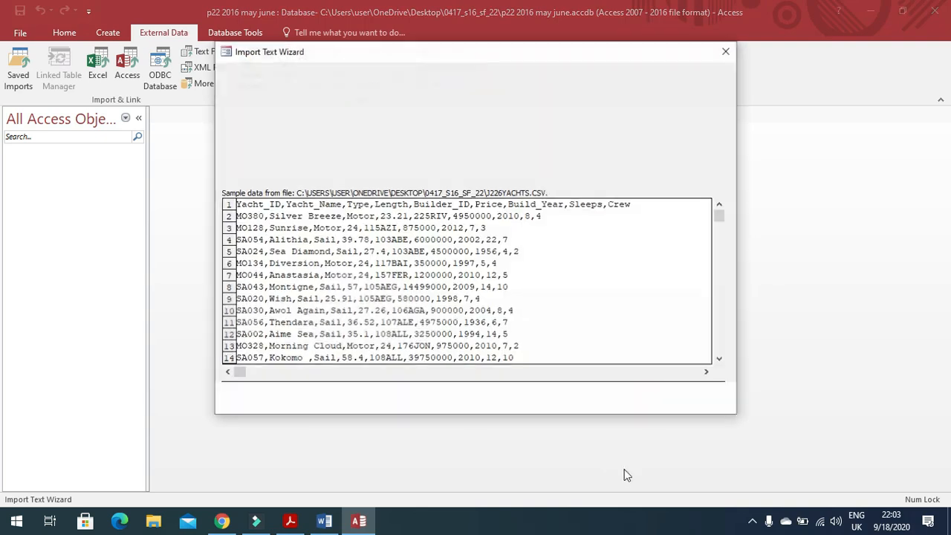
# Step: Keep the comma as field delimiter and mark the first row as containing field names
pyautogui.click(614, 399)
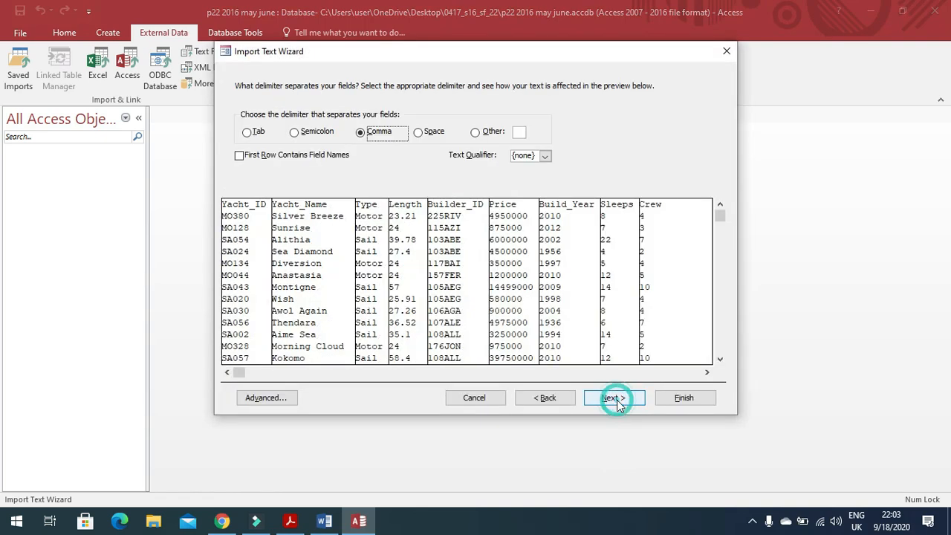
pyautogui.click(239, 154)
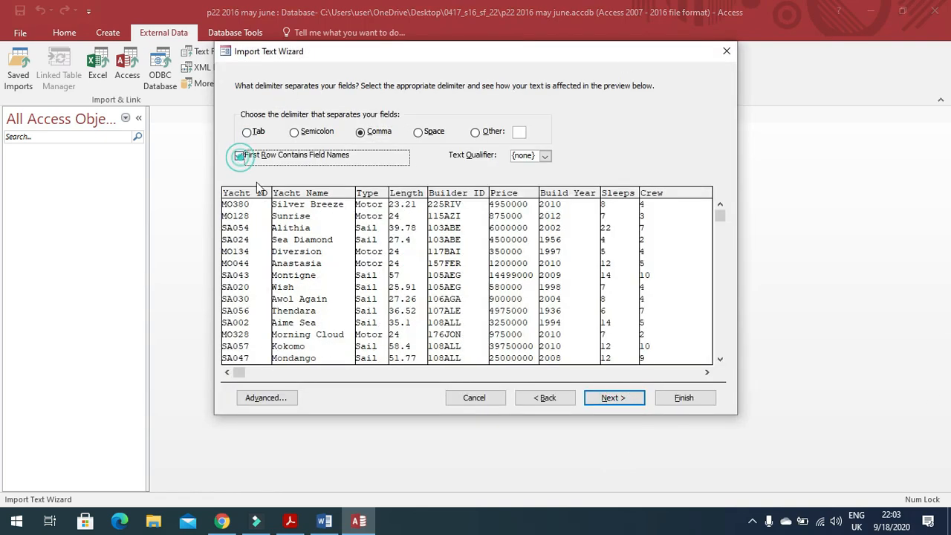
pyautogui.click(631, 401)
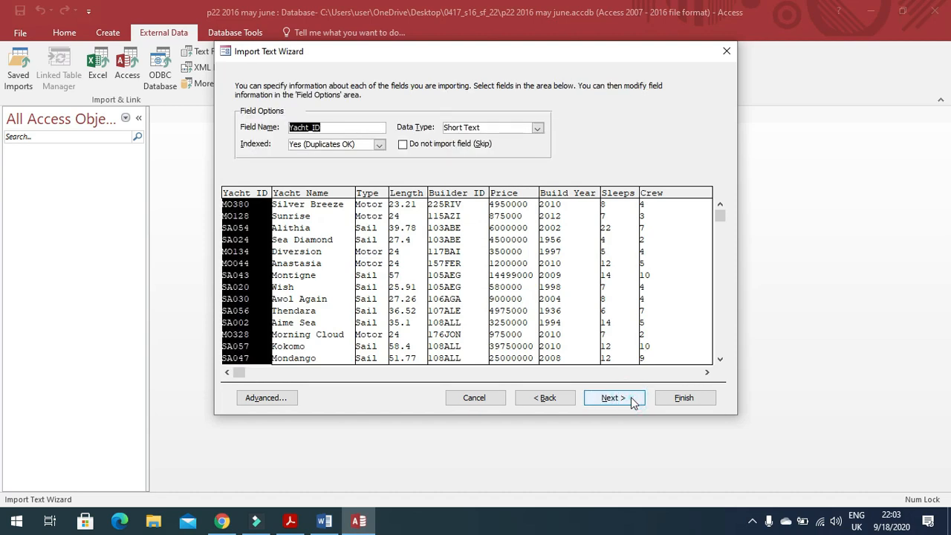
# Step: Open the advanced import specification, switch to the exam PDF, and highlight the table text from Yacht_ID's data type through Yacht_Name
pyautogui.click(272, 400)
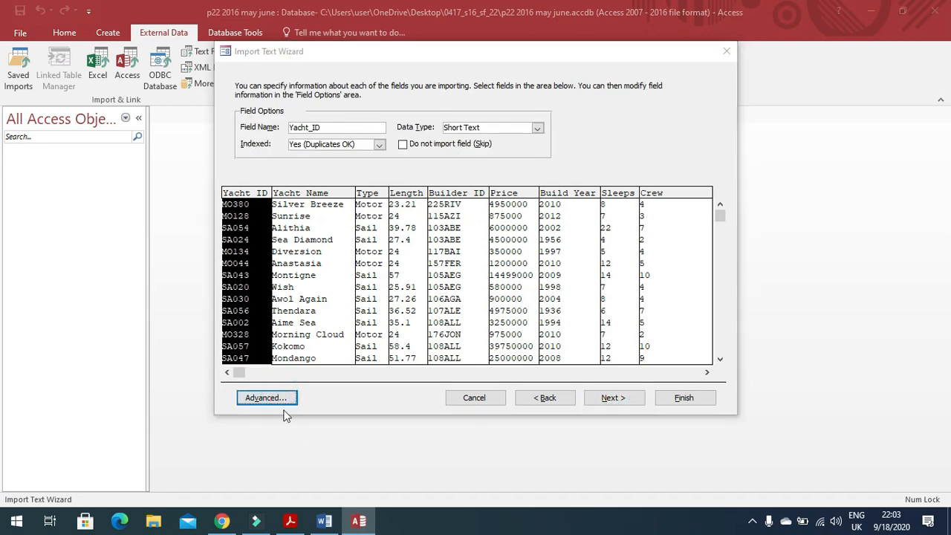
pyautogui.click(291, 521)
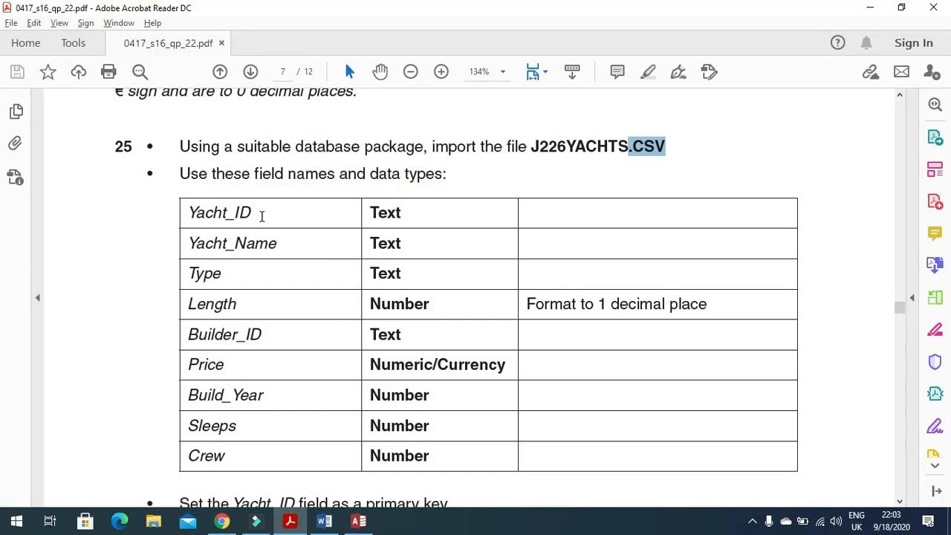
pyautogui.moveTo(262, 216); pyautogui.dragTo(263, 245)
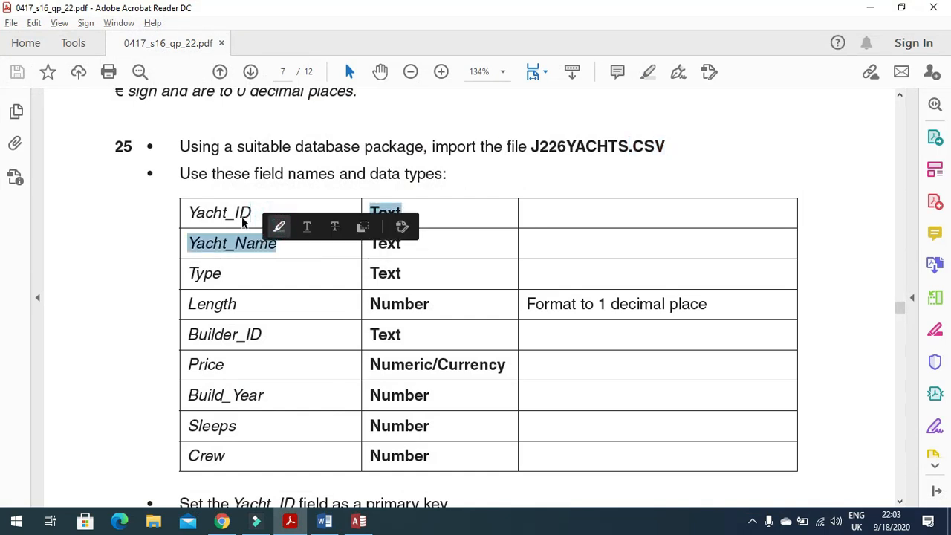
pyautogui.click(279, 226)
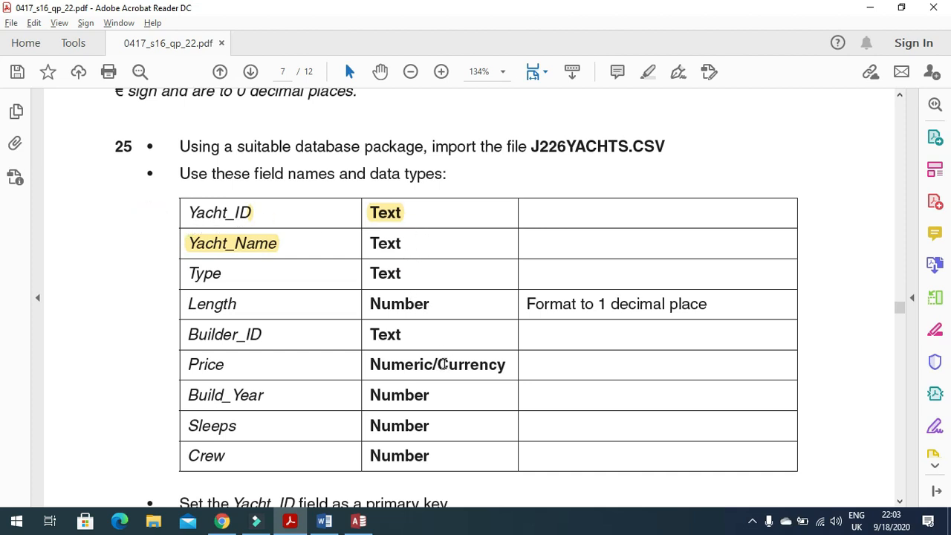
# Step: Compare the data types in the Access import specification with the exam paper's field table, and accept the specification
pyautogui.hotkey('alt', 'Tab')
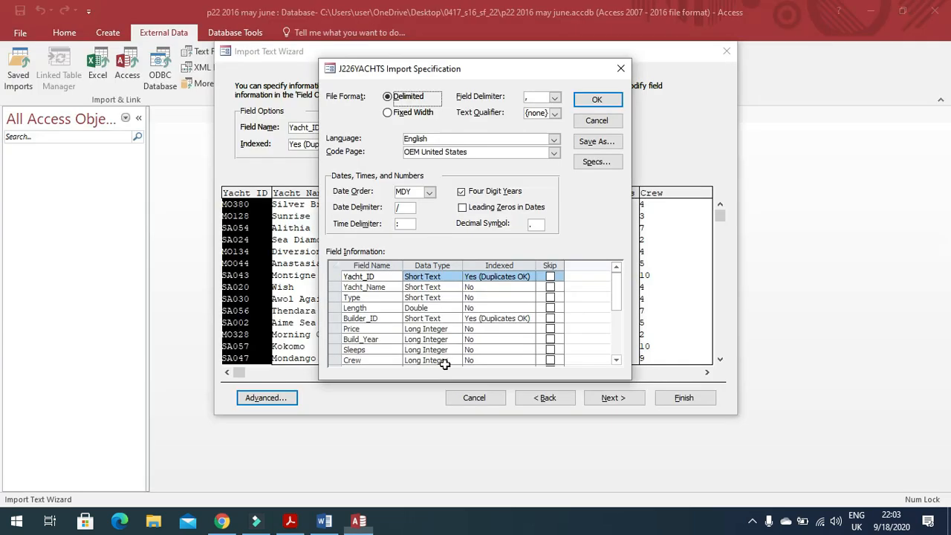
pyautogui.click(442, 297)
pyautogui.hotkey('alt', 'Tab')
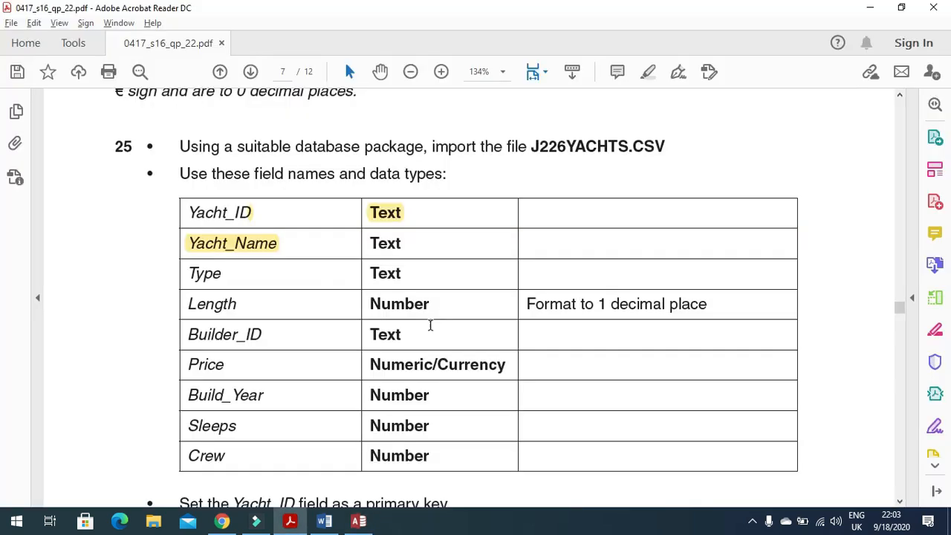
pyautogui.hotkey('alt', 'Tab')
pyautogui.click(437, 321)
pyautogui.hotkey('alt', 'Tab')
pyautogui.click(437, 368)
pyautogui.click(436, 394)
pyautogui.click(435, 425)
pyautogui.click(436, 463)
pyautogui.hotkey('alt', 'Tab')
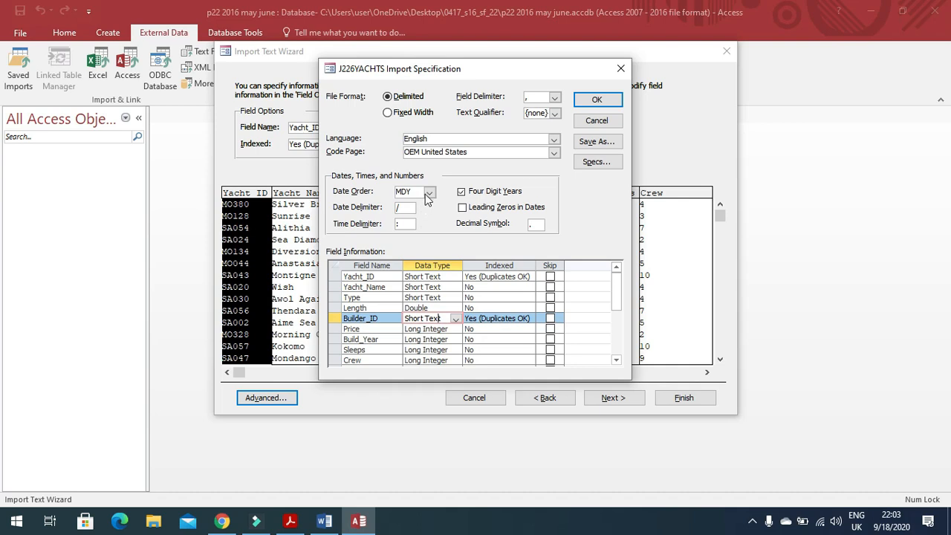
pyautogui.click(595, 98)
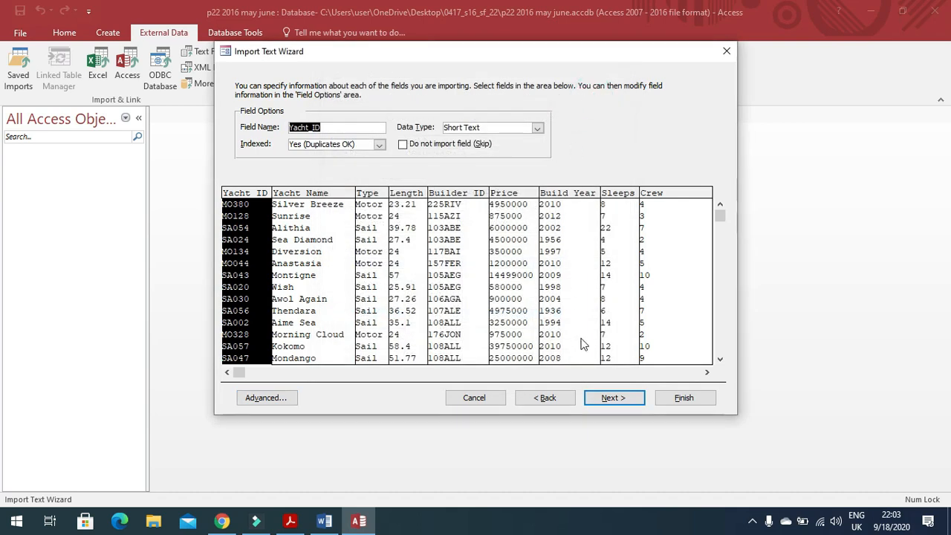
# Step: Choose Yacht_ID as the table's own primary key in the import, checking the primary key requirement in the exam PDF
pyautogui.click(614, 398)
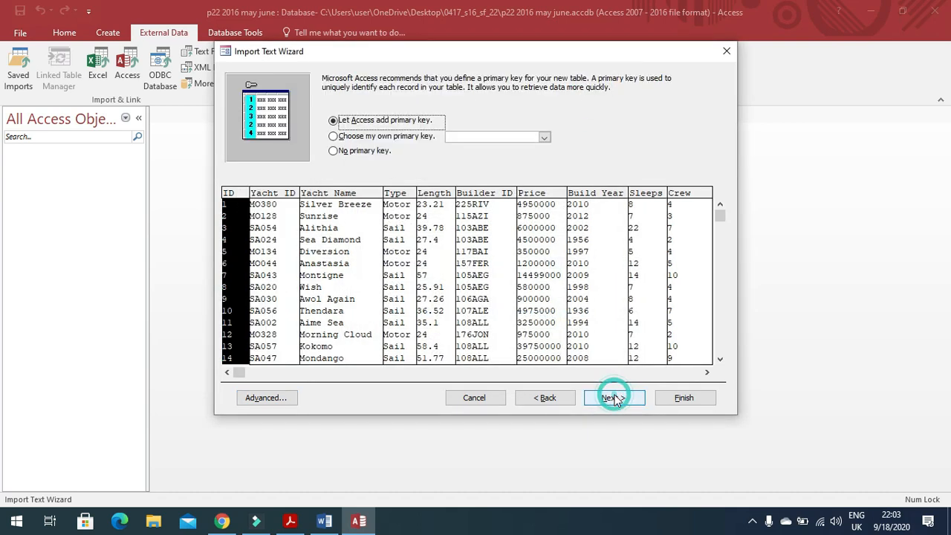
pyautogui.click(402, 142)
pyautogui.hotkey('alt', 'Tab')
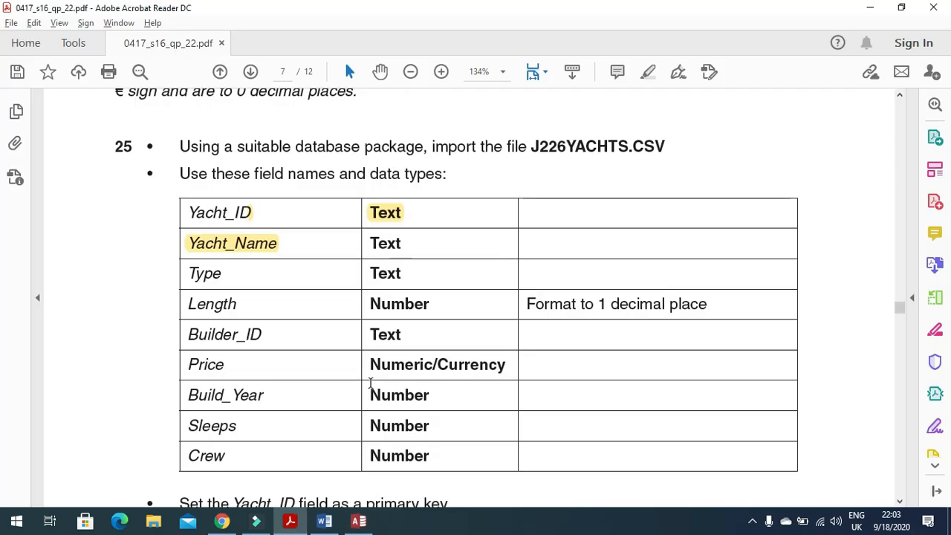
pyautogui.scroll(-3, 369, 393)
pyautogui.moveTo(236, 404); pyautogui.dragTo(295, 403)
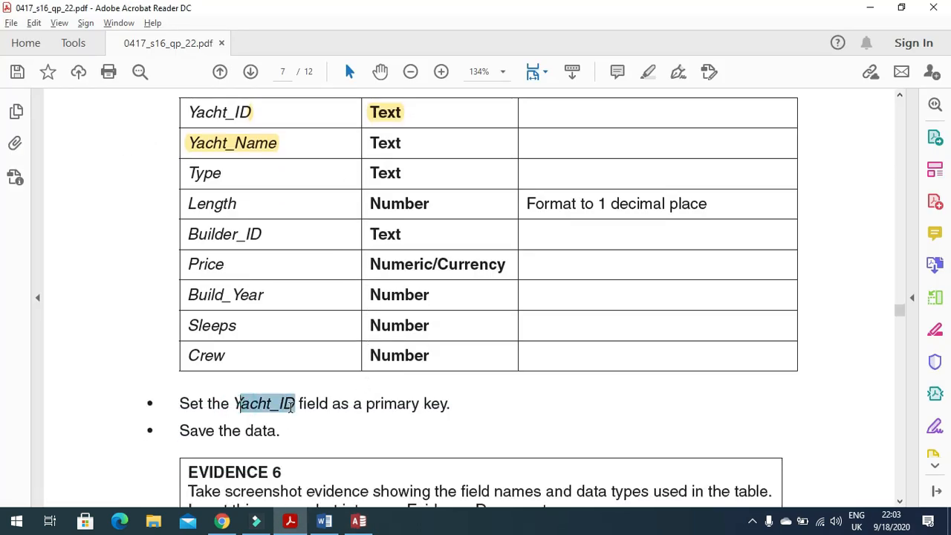
pyautogui.hotkey('alt', 'Tab')
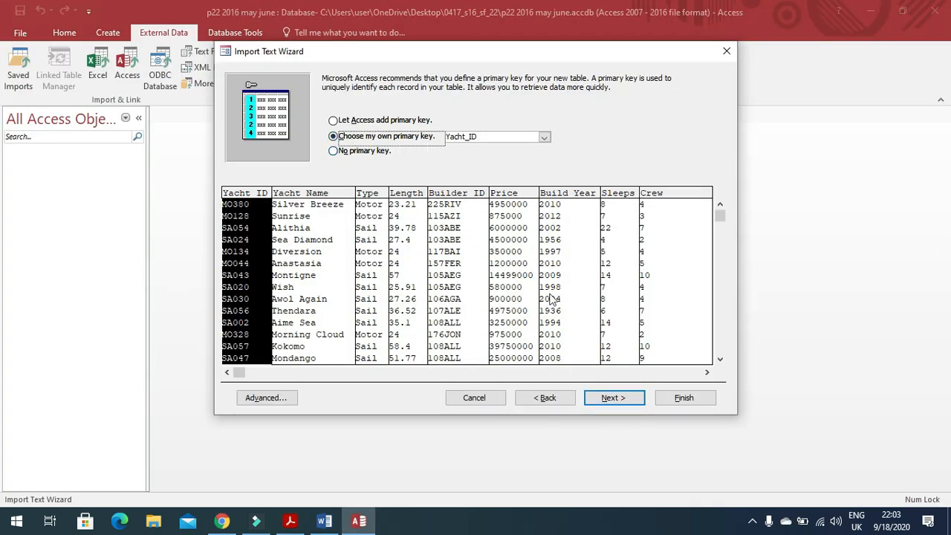
# Step: Finish importing into the table J226YACHTS without saving the import steps
pyautogui.click(614, 398)
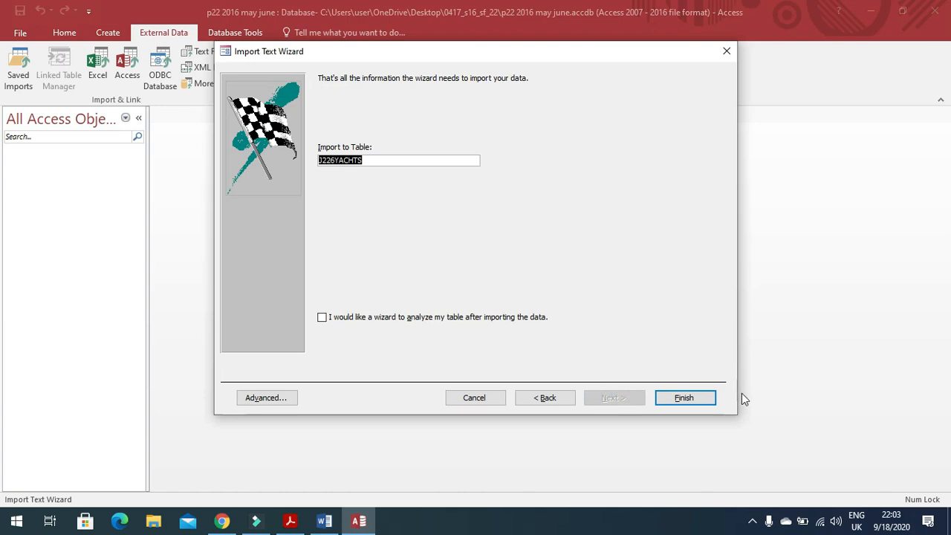
pyautogui.click(688, 399)
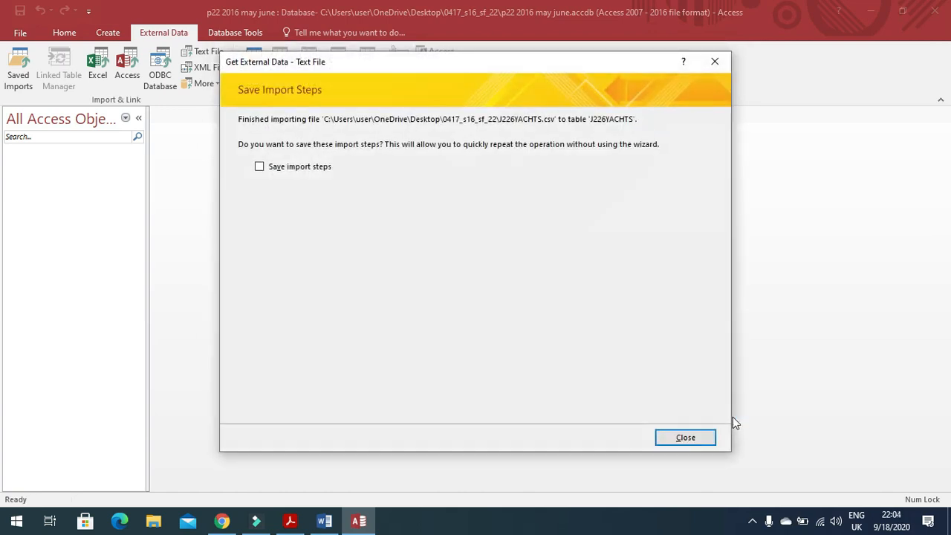
pyautogui.click(686, 438)
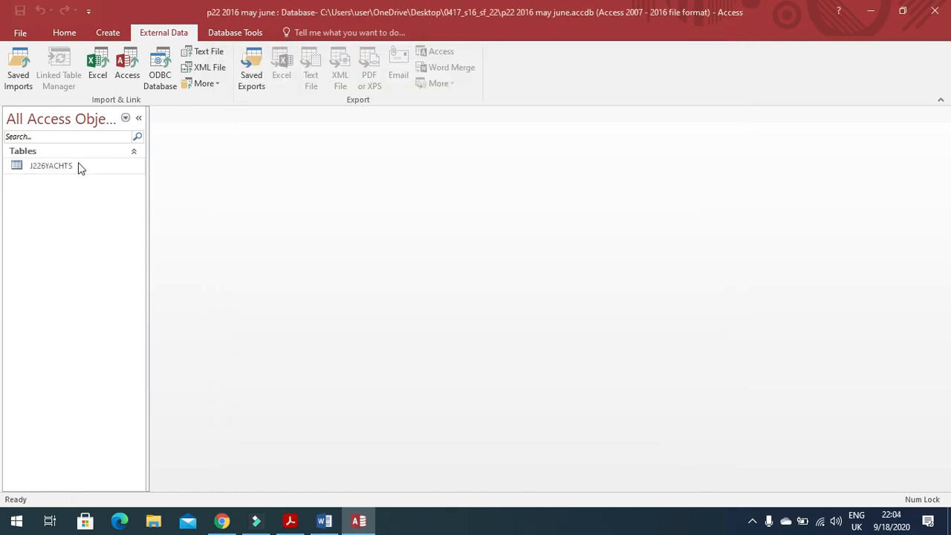
# Step: Open the J226YACHTS table in Design View and compare its fields with the Length and Price requirements in the exam PDF
pyautogui.click(82, 169)
pyautogui.rightClick(85, 172)
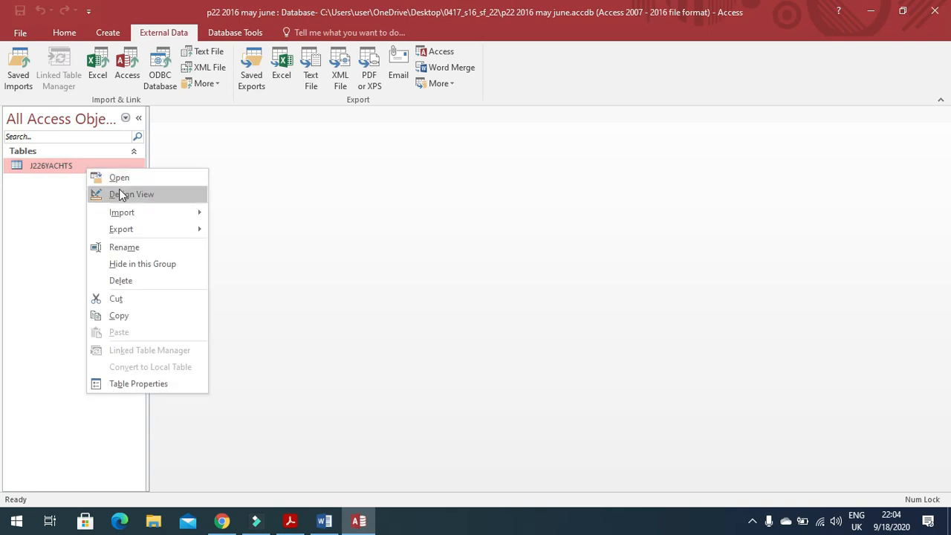
pyautogui.click(119, 190)
pyautogui.hotkey('alt', 'Tab')
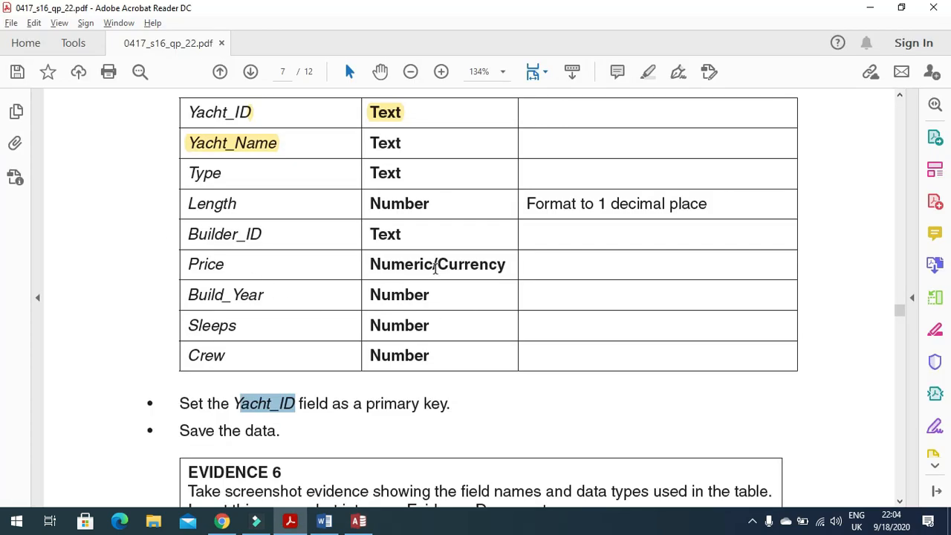
pyautogui.click(213, 269)
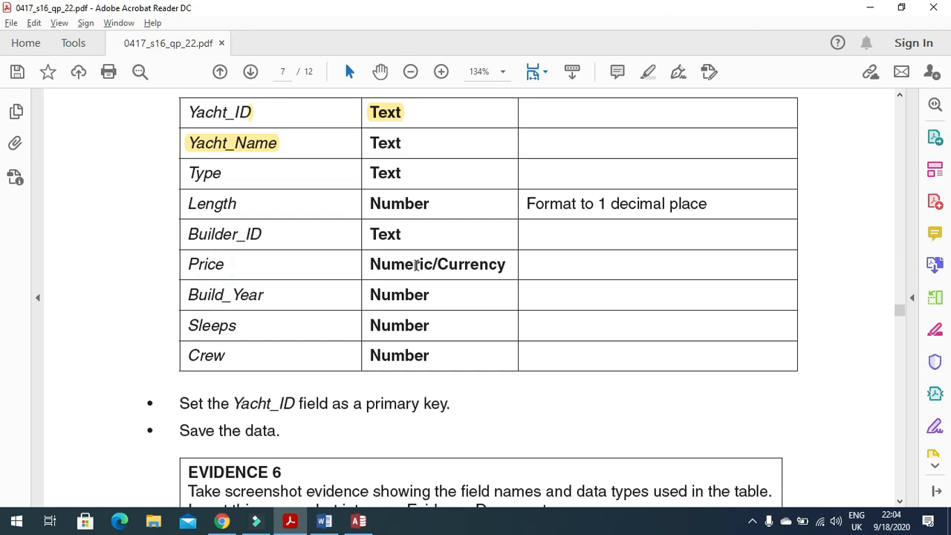
pyautogui.click(407, 208)
pyautogui.hotkey('alt', 'Tab')
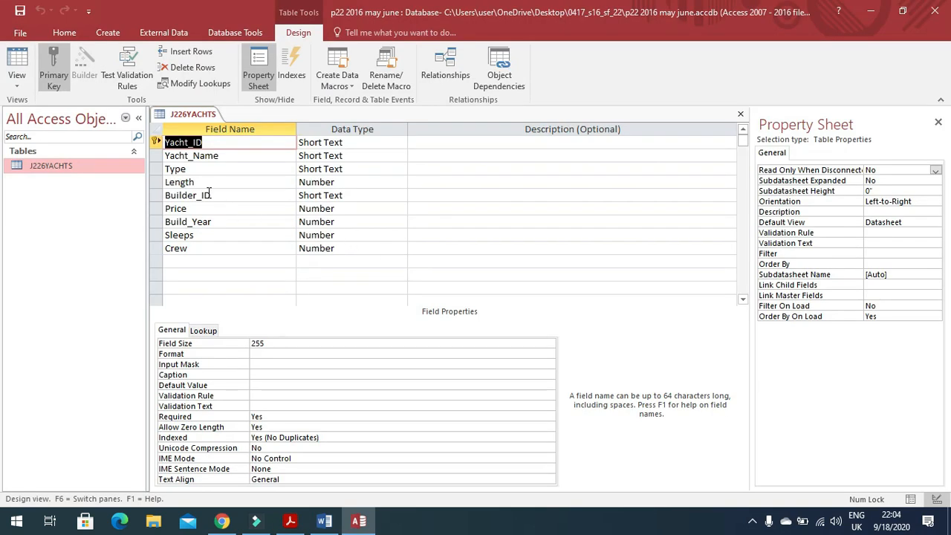
pyautogui.hotkey('alt', 'Tab')
pyautogui.hotkey('alt', 'Tab')
# Step: Set the Length field's decimal places to 1
pyautogui.click(317, 182)
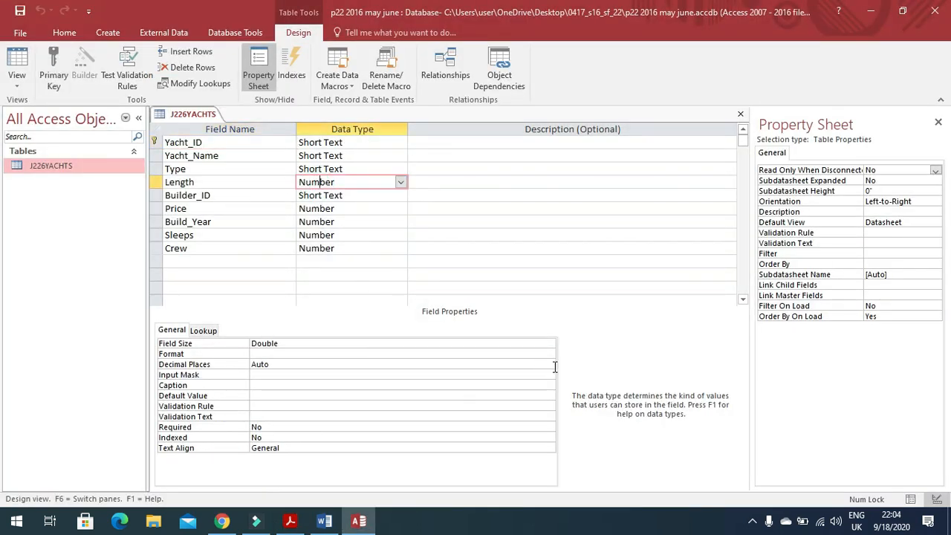
pyautogui.click(552, 365)
pyautogui.click(286, 233)
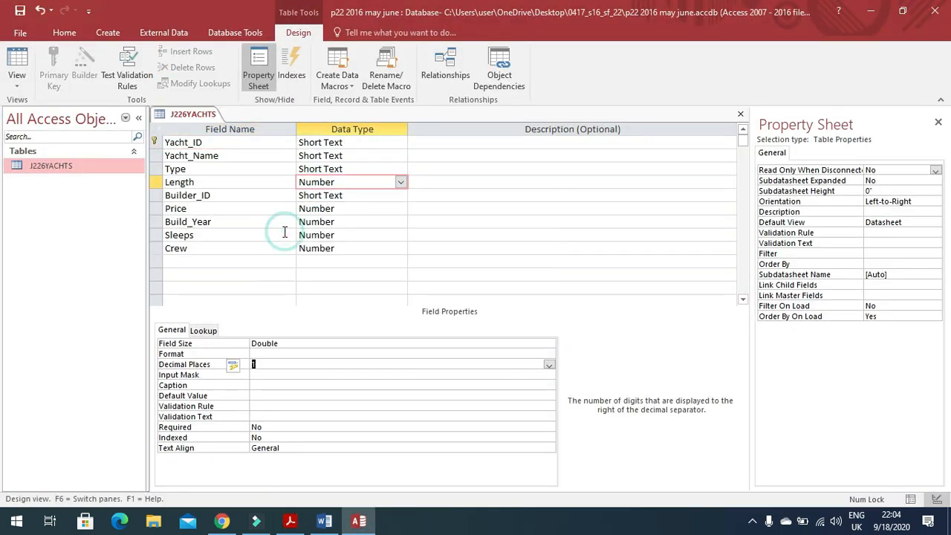
# Step: Check the Price data type in the exam PDF, then set the Price field's format to Euro with 0 decimal places
pyautogui.hotkey('alt', 'Tab')
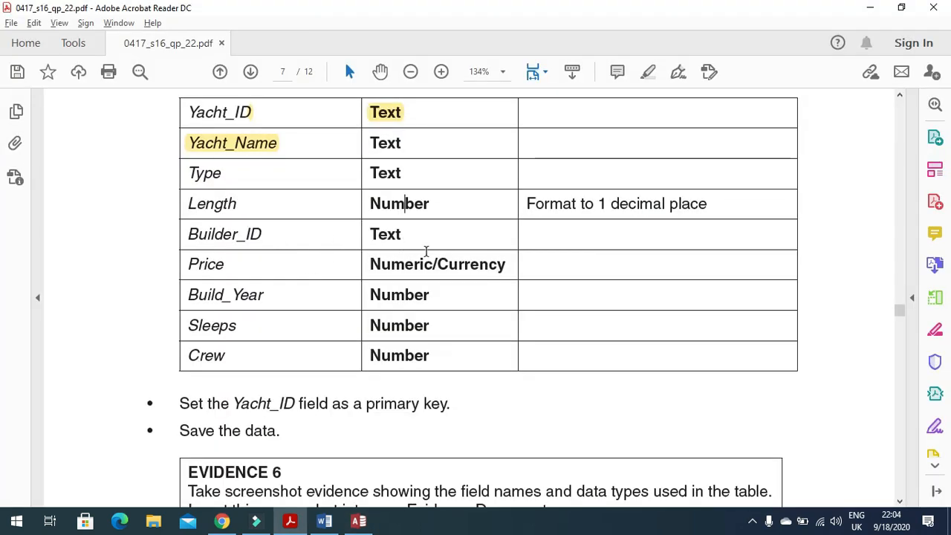
pyautogui.moveTo(524, 269); pyautogui.dragTo(353, 268)
pyautogui.hotkey('alt', 'Tab')
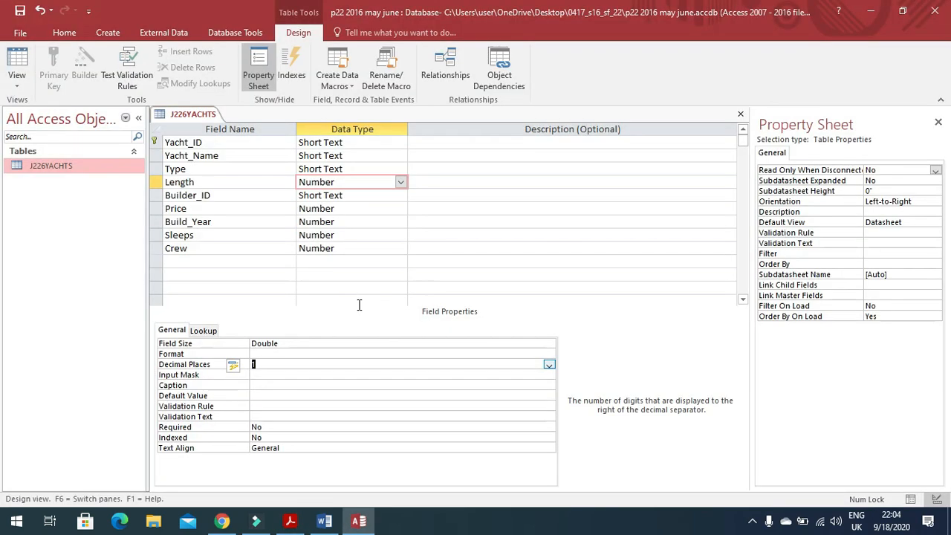
pyautogui.click(338, 209)
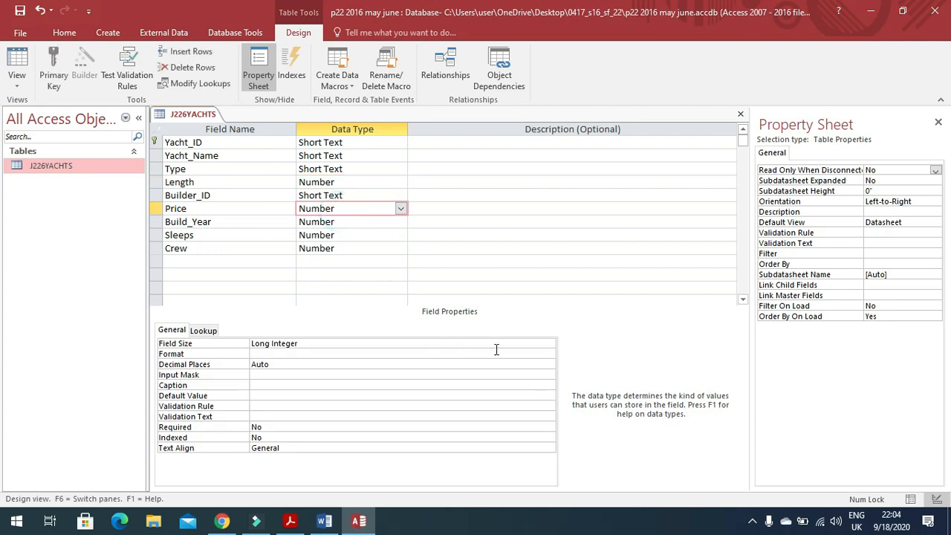
pyautogui.click(549, 354)
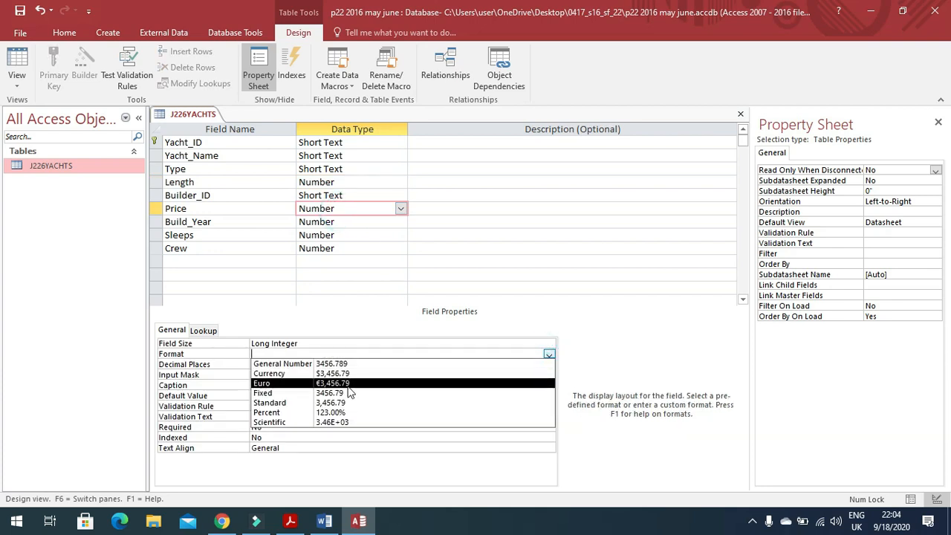
pyautogui.click(354, 385)
pyautogui.click(549, 364)
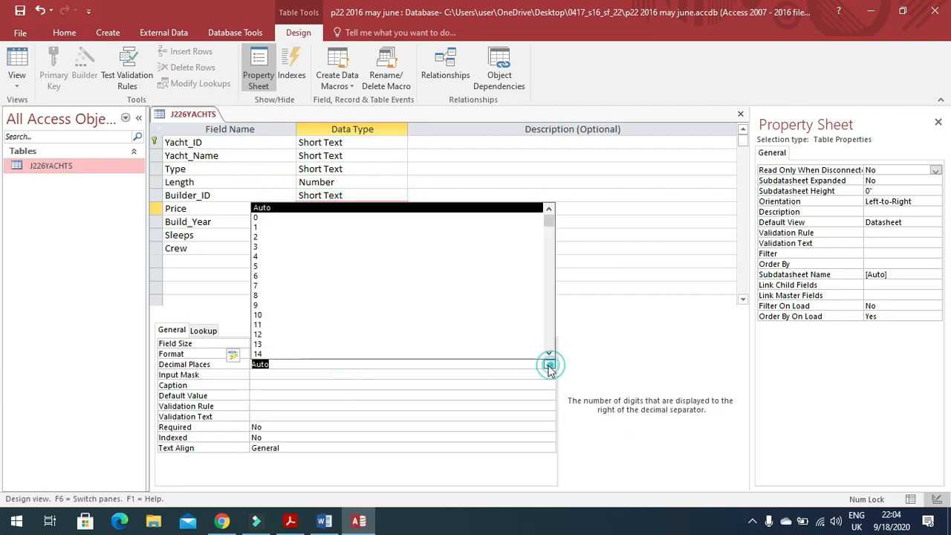
pyautogui.click(311, 237)
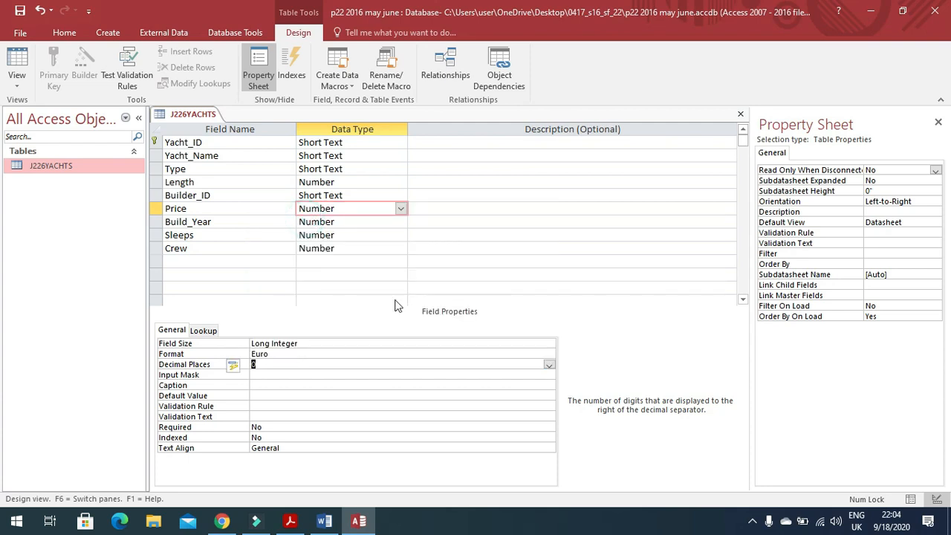
# Step: Save the J226YACHTS table design and show the records in Datasheet View
pyautogui.hotkey('alt', 'Tab')
pyautogui.hotkey('alt', 'Tab')
pyautogui.click(20, 12)
pyautogui.click(16, 65)
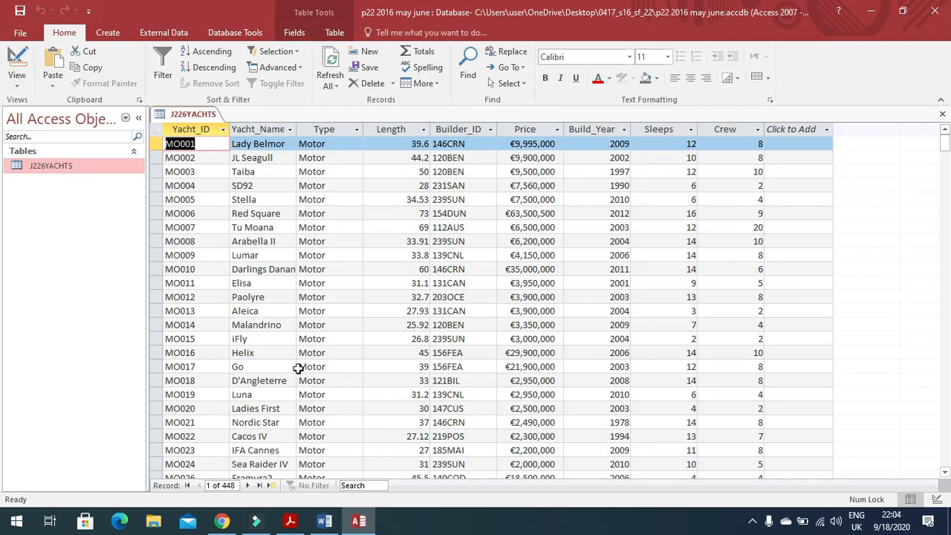
# Step: Highlight the Evidence 6 screenshot instruction in the exam PDF and return to Access
pyautogui.hotkey('alt', 'Tab')
pyautogui.scroll(-5, 315, 334)
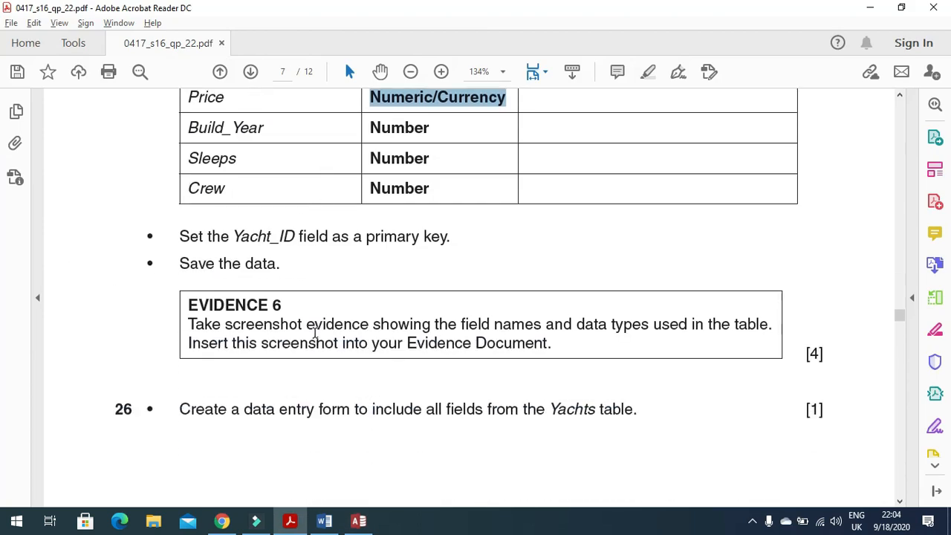
pyautogui.moveTo(193, 292); pyautogui.dragTo(549, 310)
pyautogui.hotkey('alt', 'Tab')
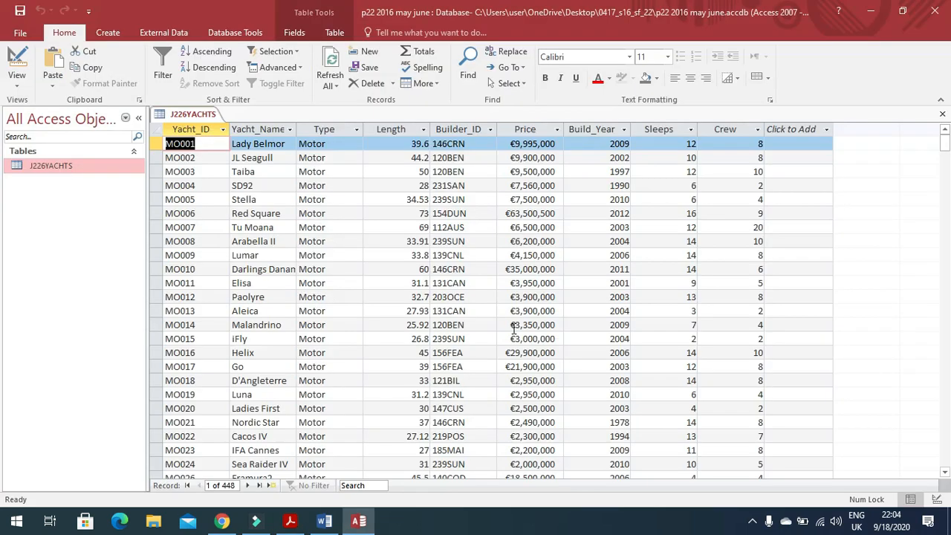
# Step: Show the table in Design View and paste a screenshot of it under the Step 25 Evidence 6 heading in the Word evidence document
pyautogui.click(18, 59)
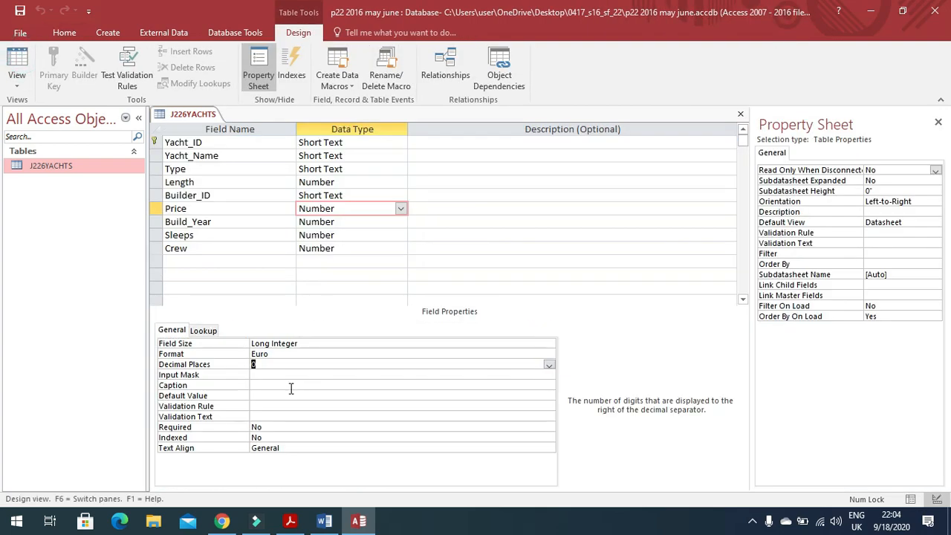
pyautogui.click(324, 520)
pyautogui.scroll(1, 360, 187)
pyautogui.click(356, 202)
pyautogui.hotkey('ctrl', 'v')
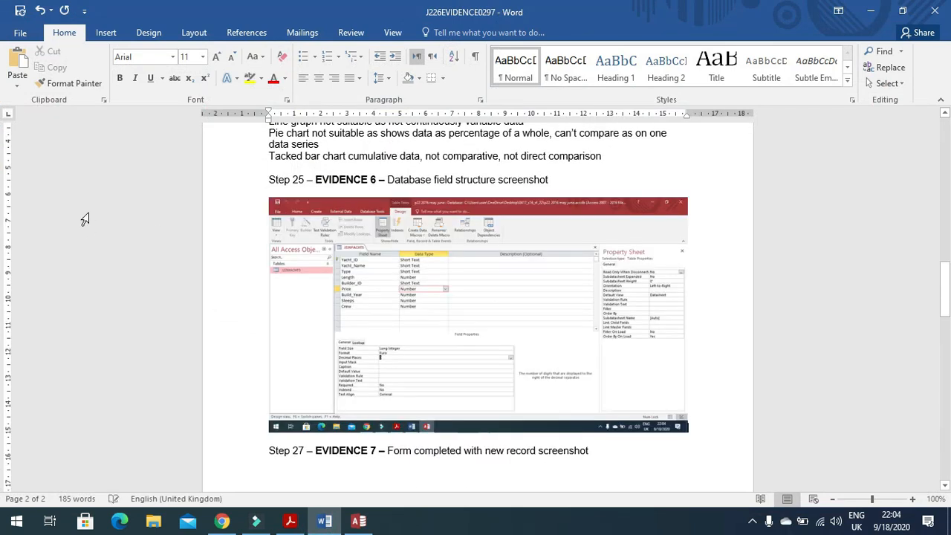
# Step: Crop the pasted screenshot to the list of field names and data types, and enlarge the cropped picture
pyautogui.click(410, 295)
pyautogui.click(443, 35)
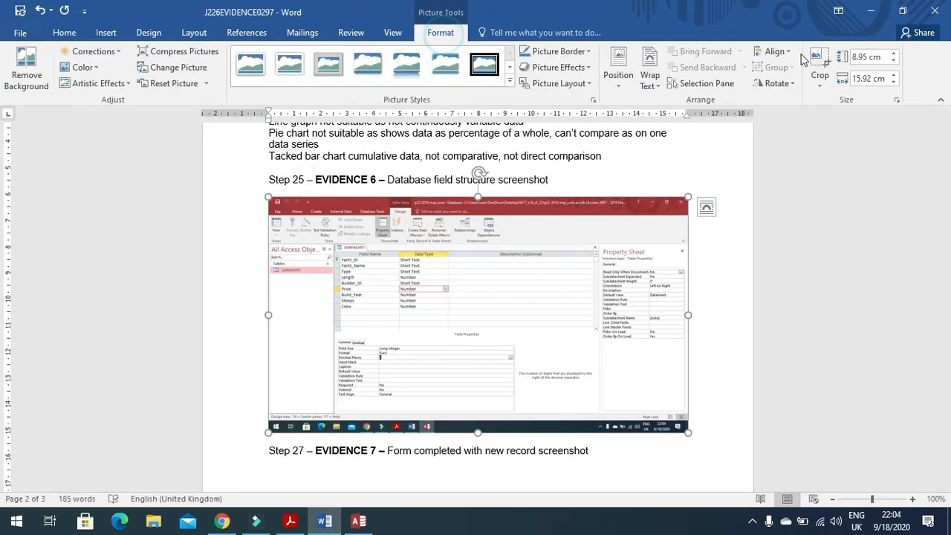
pyautogui.click(819, 61)
pyautogui.moveTo(680, 429); pyautogui.dragTo(451, 316)
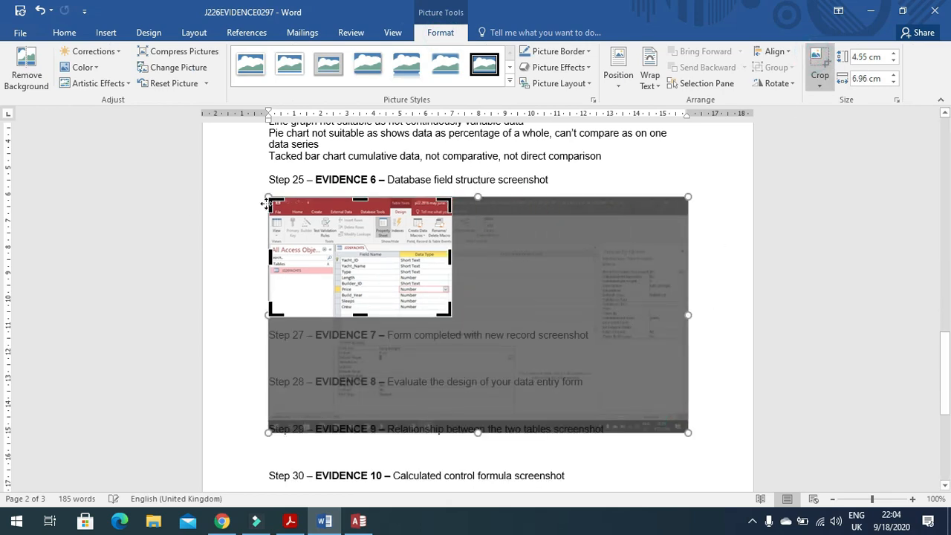
pyautogui.moveTo(270, 199); pyautogui.dragTo(338, 232)
pyautogui.moveTo(335, 243); pyautogui.dragTo(335, 244)
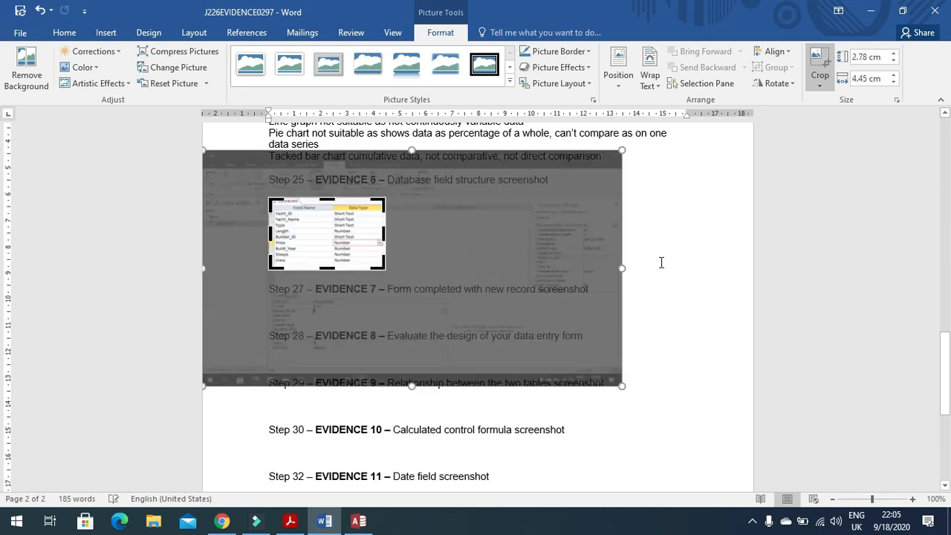
pyautogui.click(693, 242)
pyautogui.click(355, 226)
pyautogui.moveTo(386, 271); pyautogui.dragTo(471, 324)
# Step: Switch to the exam PDF and highlight question 26 about creating a data entry form
pyautogui.hotkey('alt', 'Tab')
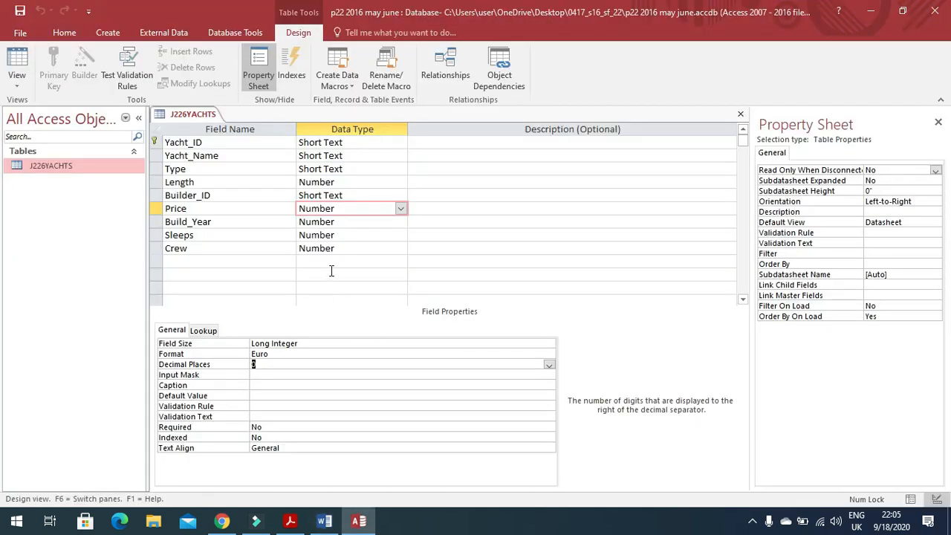
pyautogui.click(291, 524)
pyautogui.scroll(-3, 334, 365)
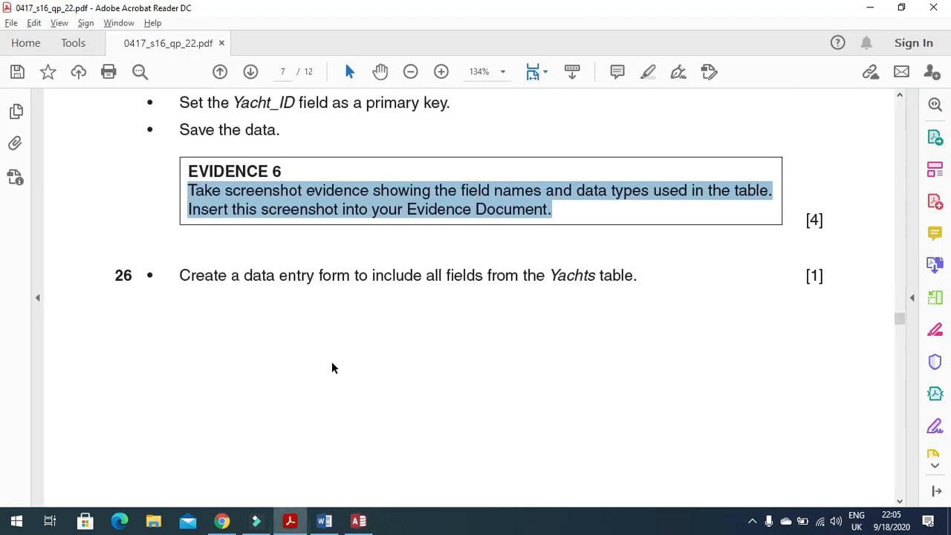
pyautogui.moveTo(181, 275); pyautogui.dragTo(618, 280)
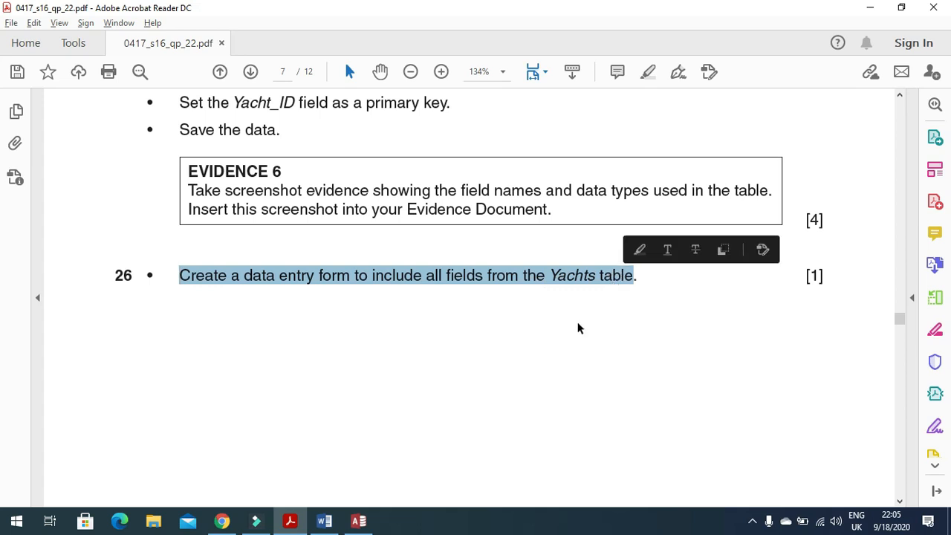
# Step: Switch to Access, close the table, and start a Form Wizard form with all fields from the J226YACHTS table
pyautogui.click(359, 524)
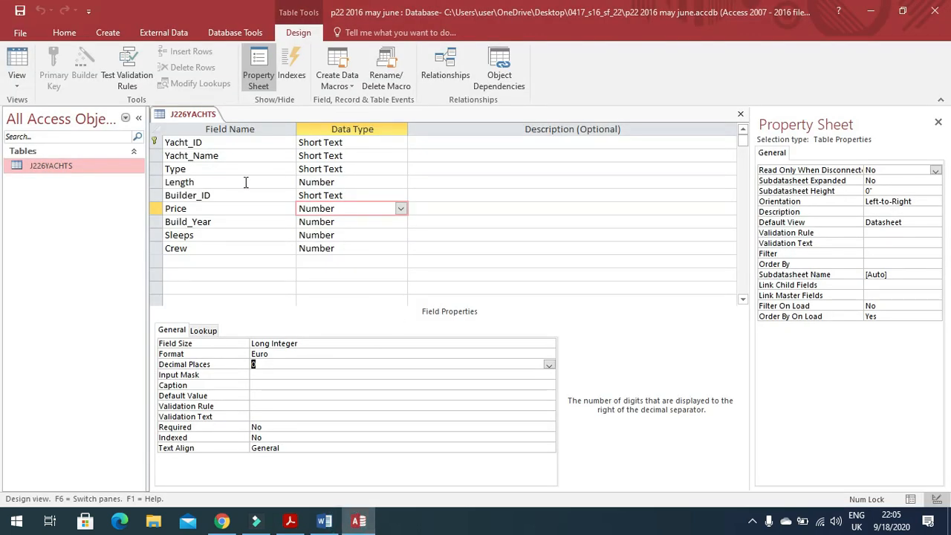
pyautogui.click(740, 113)
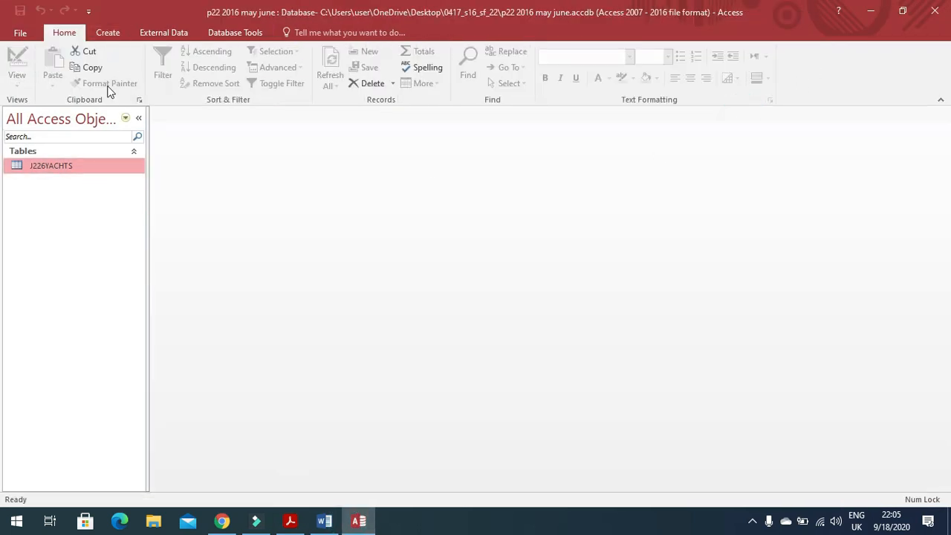
pyautogui.click(108, 33)
pyautogui.click(365, 53)
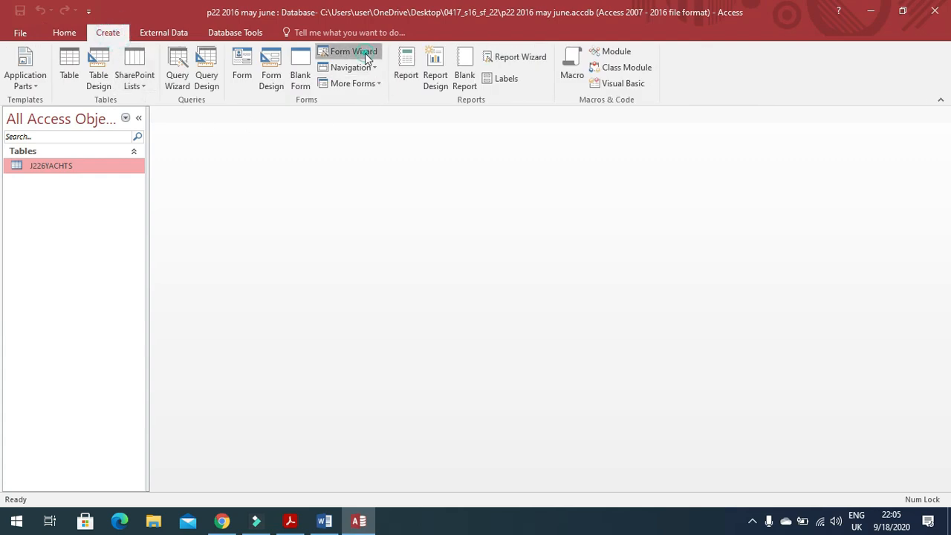
pyautogui.click(452, 243)
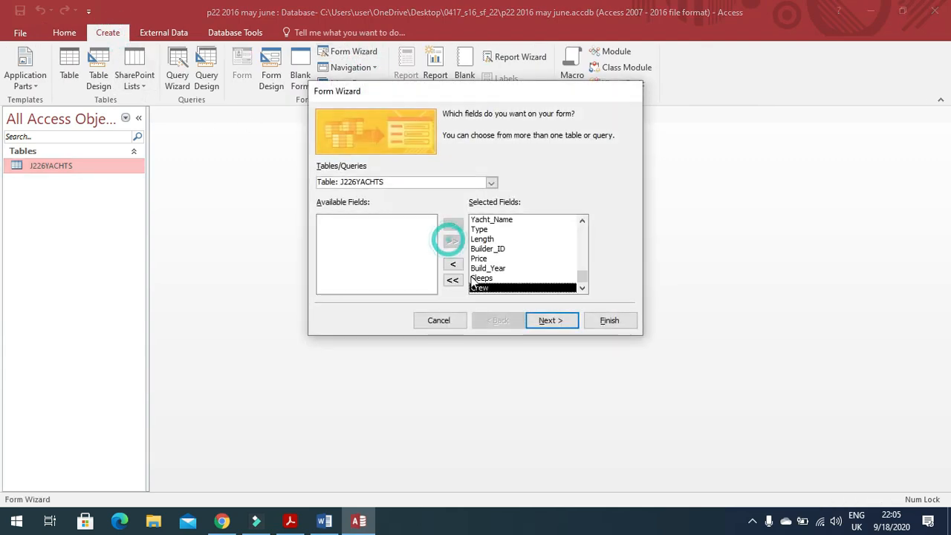
pyautogui.click(542, 324)
pyautogui.click(543, 324)
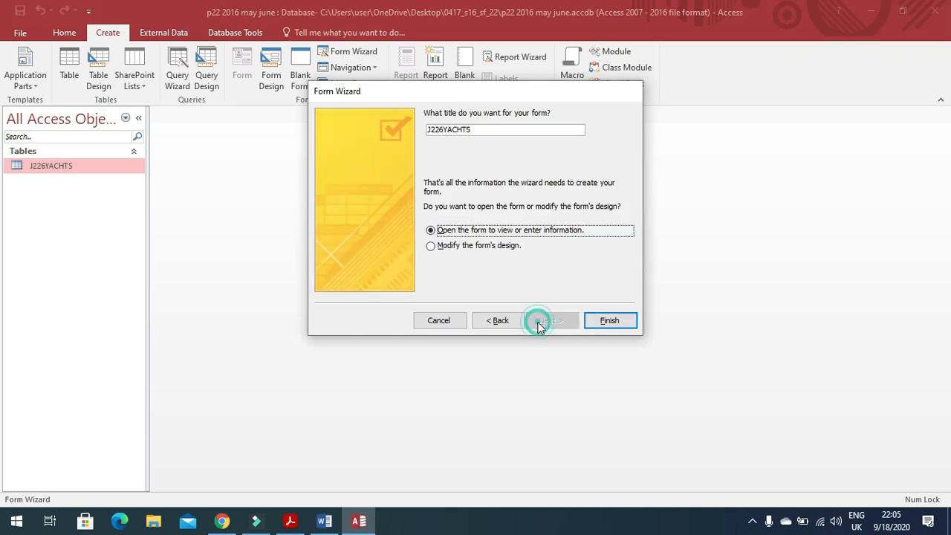
# Step: Title the form YACHTS and finish the wizard with the option to modify the form's design
pyautogui.click(459, 246)
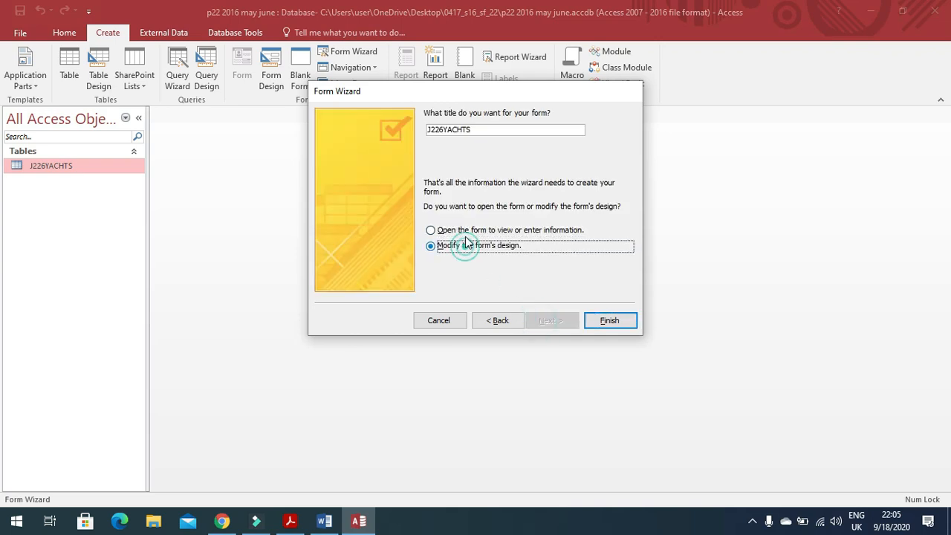
pyautogui.click(444, 130)
pyautogui.press('BackSpace')
pyautogui.press('BackSpace')
pyautogui.press('BackSpace')
pyautogui.press('BackSpace')
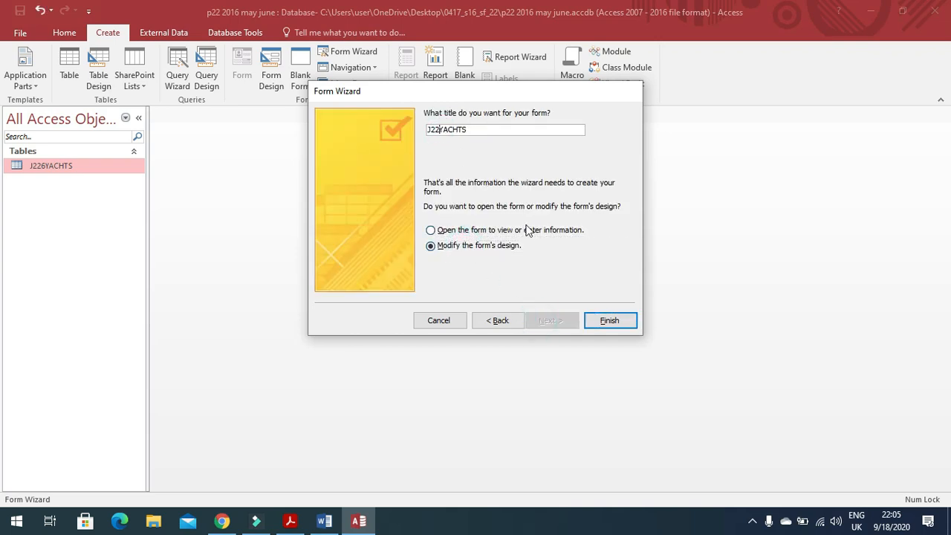
pyautogui.click(623, 324)
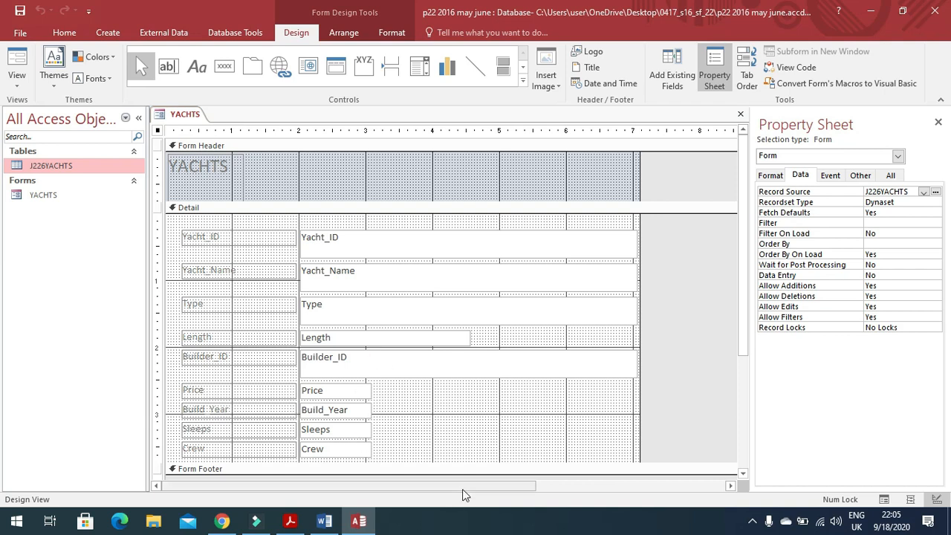
# Step: Switch to the exam PDF and highlight question 27's instruction to enter a record, with its data table in view
pyautogui.hotkey('alt', 'Tab')
pyautogui.scroll(-5, 461, 442)
pyautogui.scroll(-5, 456, 434)
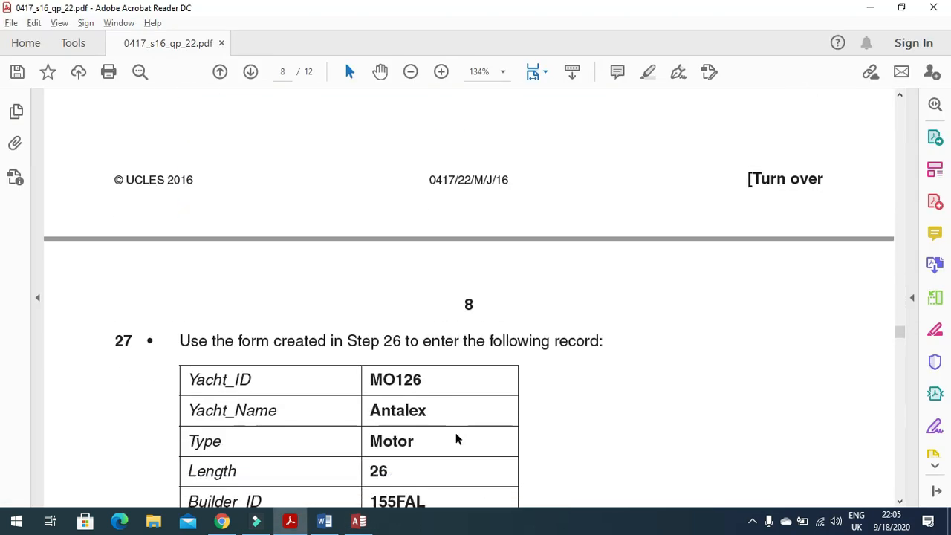
pyautogui.moveTo(179, 174); pyautogui.dragTo(606, 188)
pyautogui.scroll(-2, 596, 257)
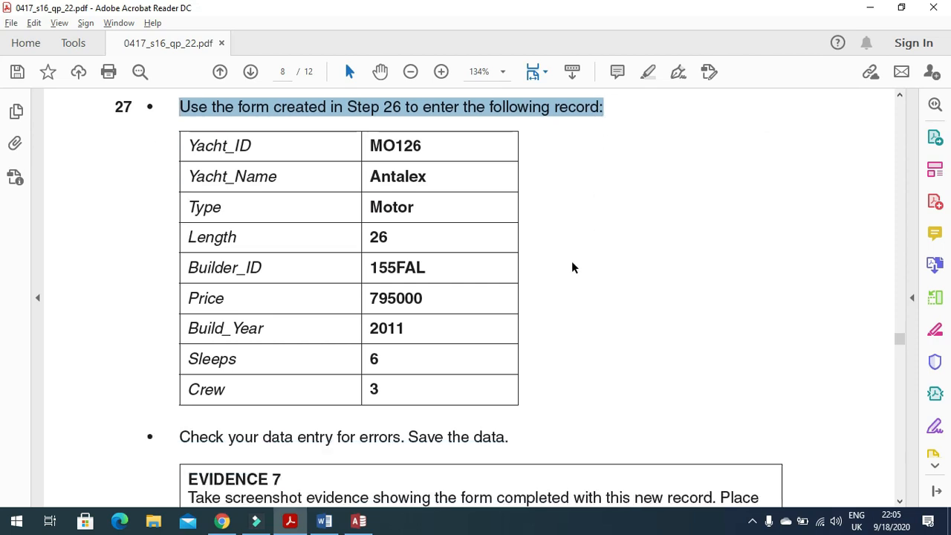
# Step: Return to Access, show the YACHTS form in Form View and start a new blank record
pyautogui.hotkey('alt', 'Tab')
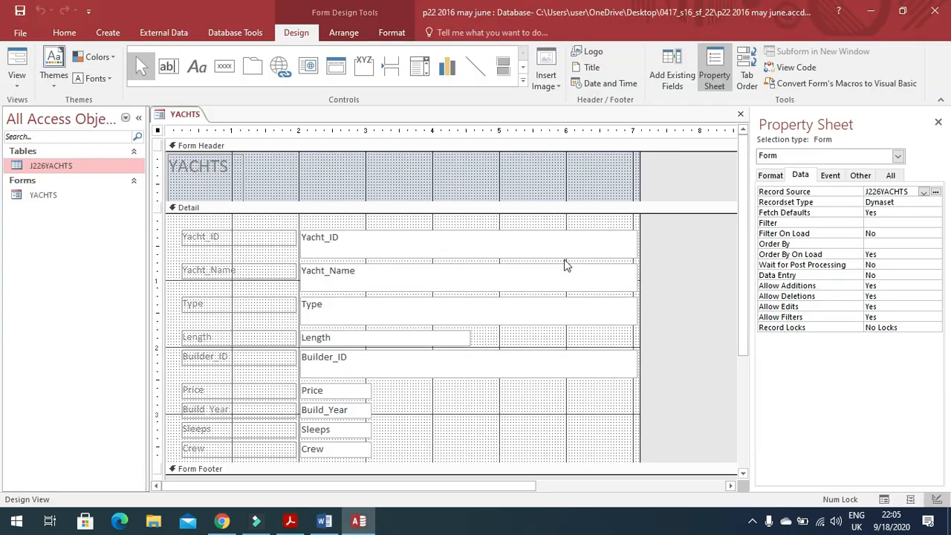
pyautogui.click(20, 68)
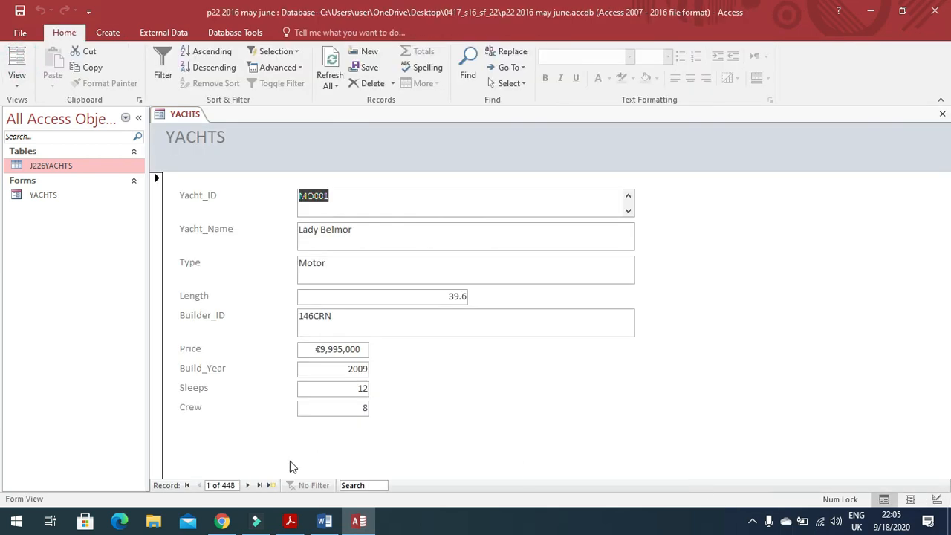
pyautogui.click(271, 487)
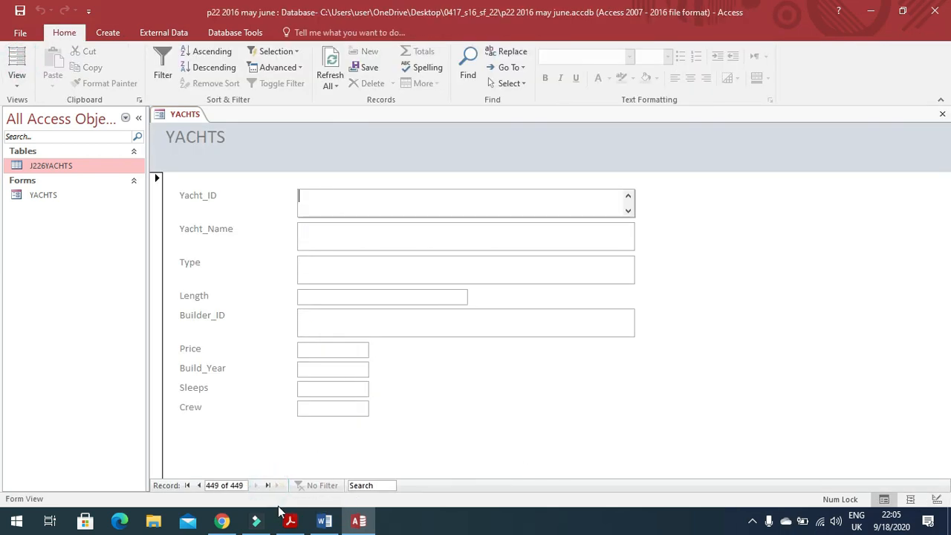
# Step: Following the exam PDF's table, enter Yacht_ID MO126 and Yacht_Name Antalex in the new form record
pyautogui.click(287, 518)
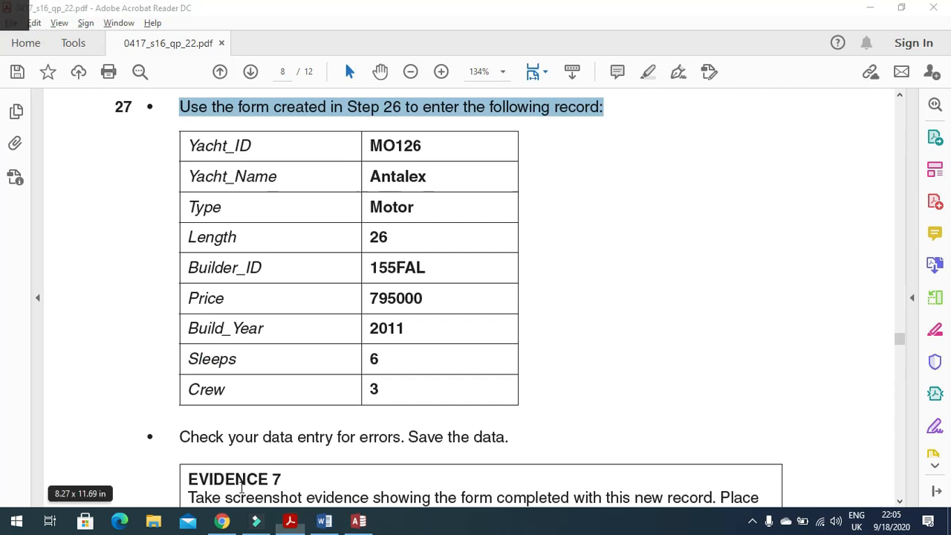
pyautogui.hotkey('alt', 'Tab')
pyautogui.press('capslock')
pyautogui.write('M')
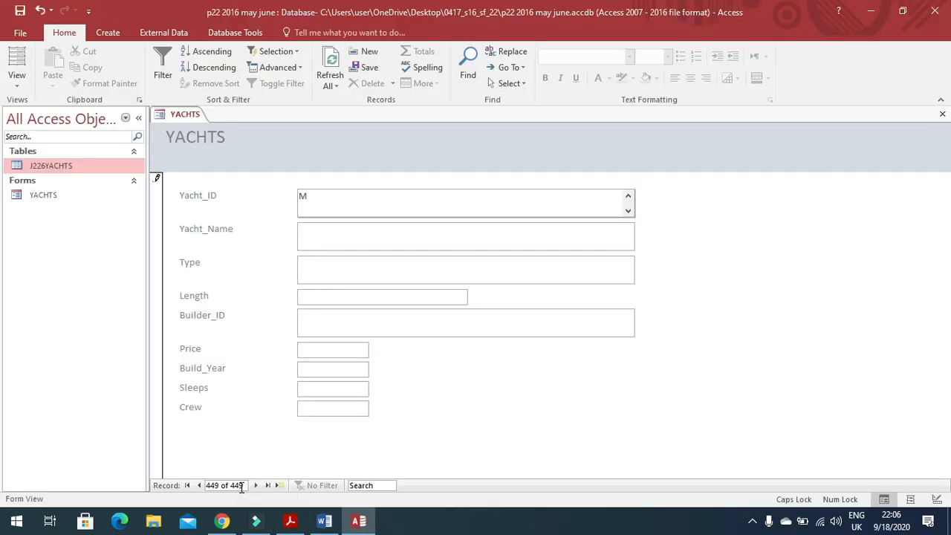
pyautogui.write('O126')
pyautogui.press('Tab')
pyautogui.hotkey('alt', 'Tab')
pyautogui.hotkey('alt', 'Tab')
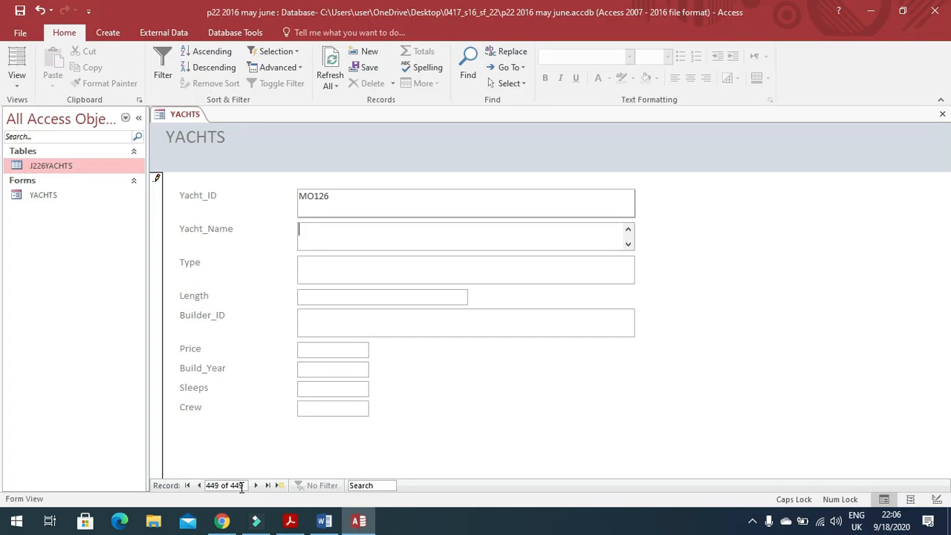
pyautogui.write('A')
pyautogui.press('capslock')
pyautogui.write('ntalex')
pyautogui.hotkey('alt', 'Tab')
pyautogui.hotkey('alt', 'Tab')
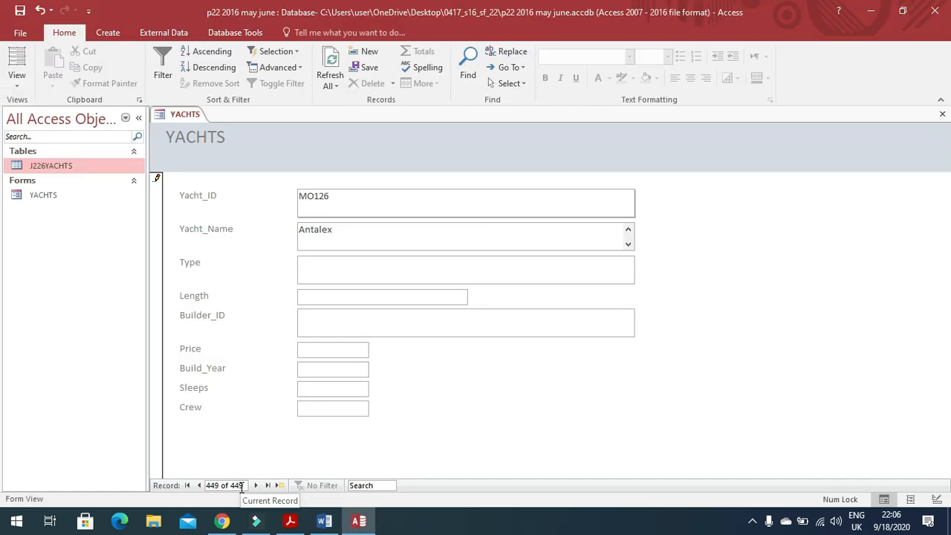
# Step: Enter Type Motor and Length 26 in the new record, checking the values against the exam PDF
pyautogui.press('Tab')
pyautogui.press('capslock')
pyautogui.write('M')
pyautogui.press('capslock')
pyautogui.write('otor')
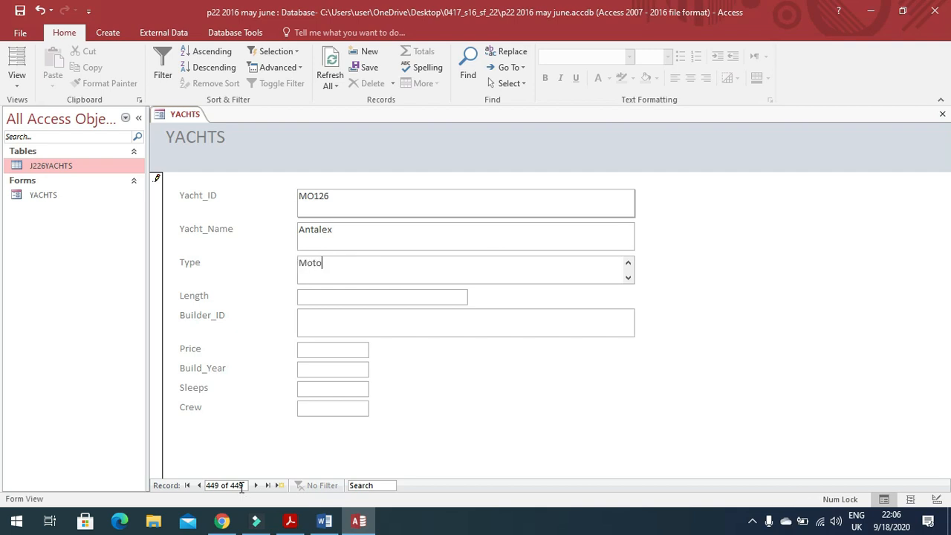
pyautogui.press('Tab')
pyautogui.hotkey('alt', 'Tab')
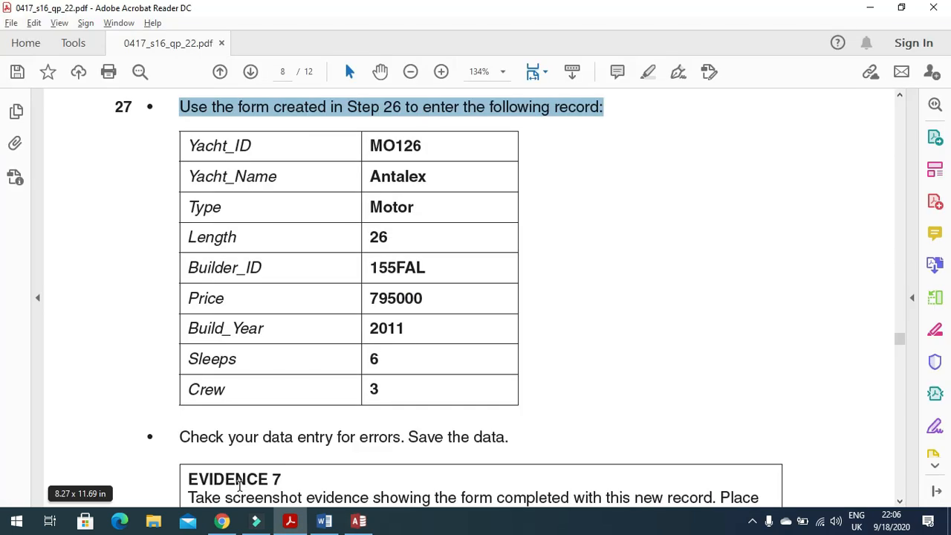
pyautogui.hotkey('alt', 'Tab')
pyautogui.write('26')
pyautogui.press('Tab')
pyautogui.hotkey('alt', 'Tab')
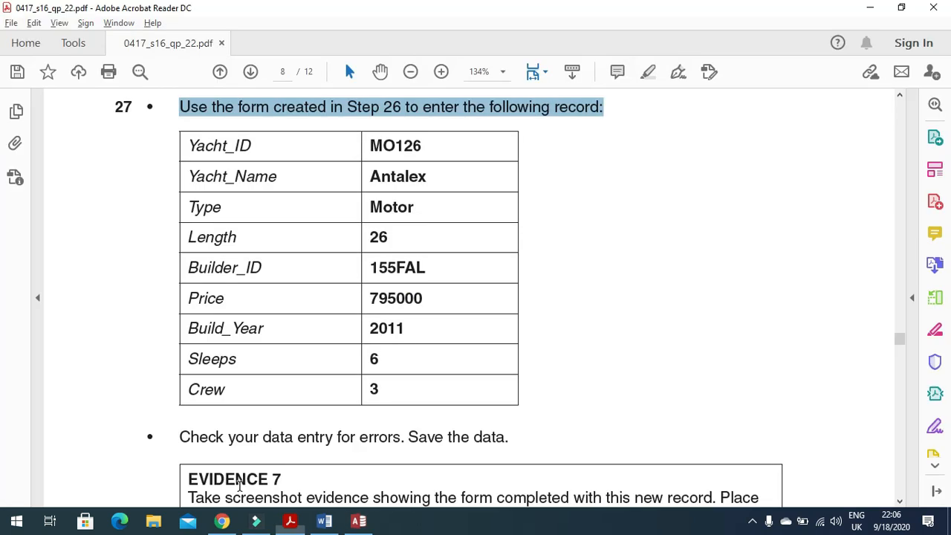
# Step: Enter Builder_ID 155FAL and Price 795000 in the form, checking the values against the exam PDF
pyautogui.hotkey('alt', 'Tab')
pyautogui.write('155FAL')
pyautogui.press('Tab')
pyautogui.hotkey('alt', 'Tab')
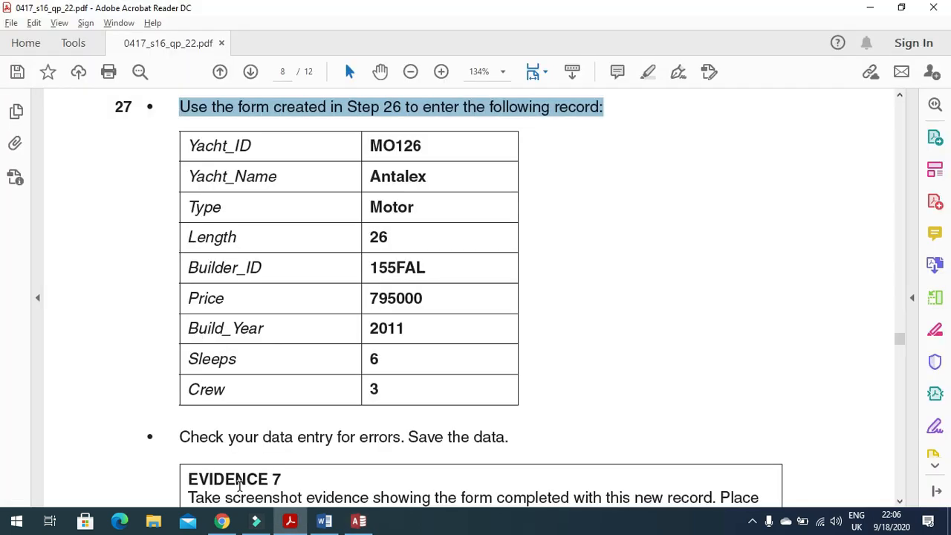
pyautogui.hotkey('alt', 'Tab')
pyautogui.write('795')
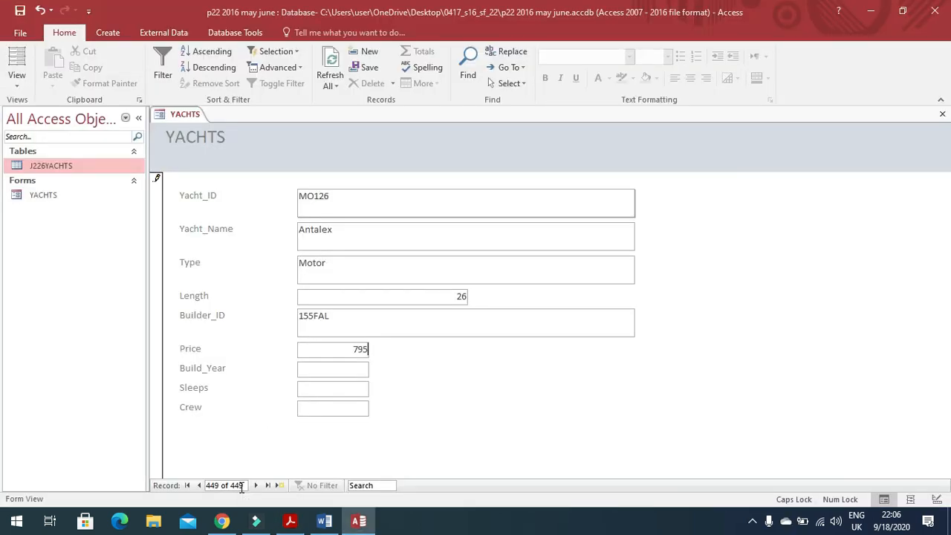
pyautogui.hotkey('alt', 'Tab')
pyautogui.hotkey('alt', 'Tab')
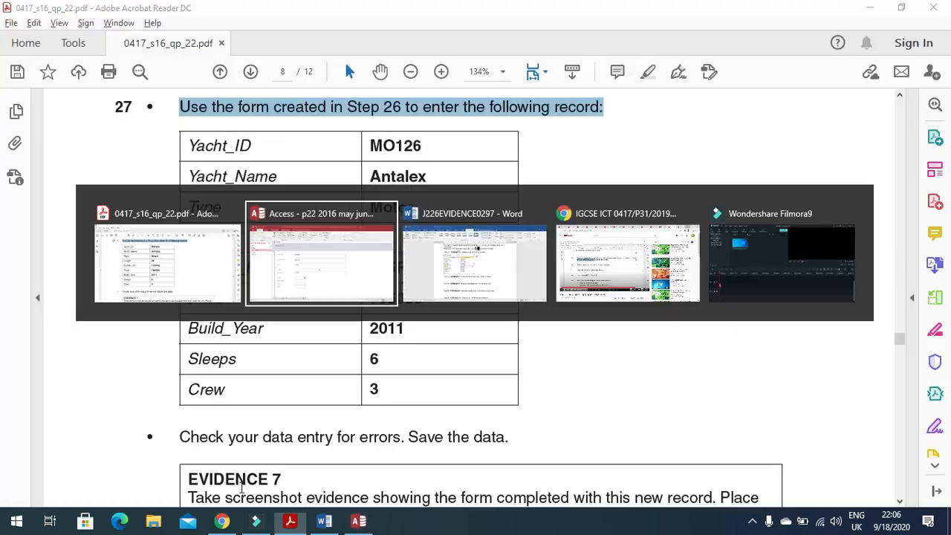
pyautogui.write('000')
pyautogui.press('Tab')
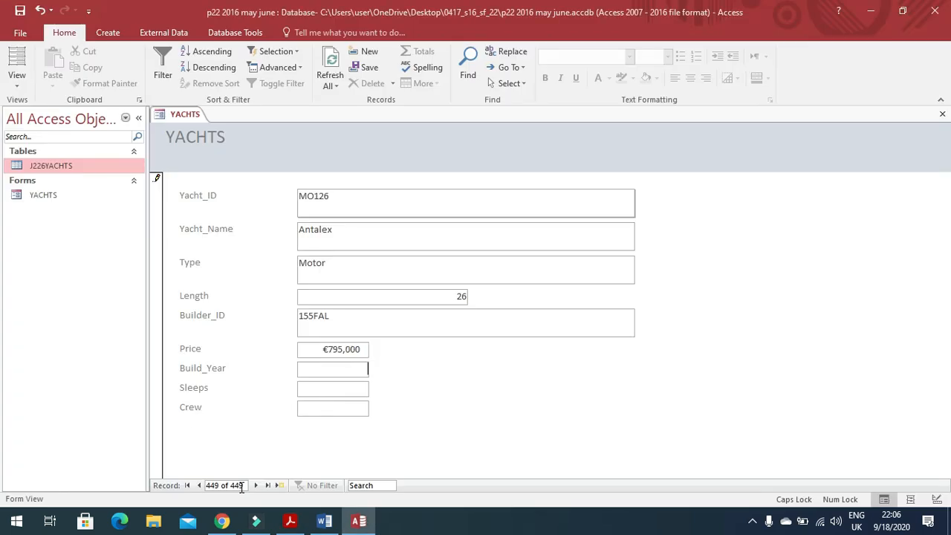
# Step: Complete the record with Build_Year 2011, Sleeps 6 and Crew 3
pyautogui.hotkey('alt', 'Tab')
pyautogui.hotkey('alt', 'Tab')
pyautogui.write('2011')
pyautogui.hotkey('alt', 'Tab')
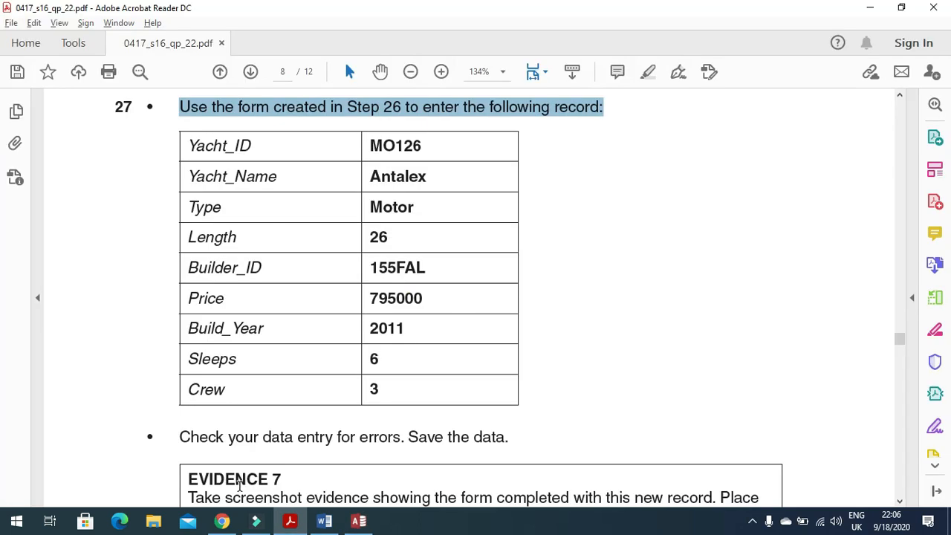
pyautogui.hotkey('alt', 'Tab')
pyautogui.write('6')
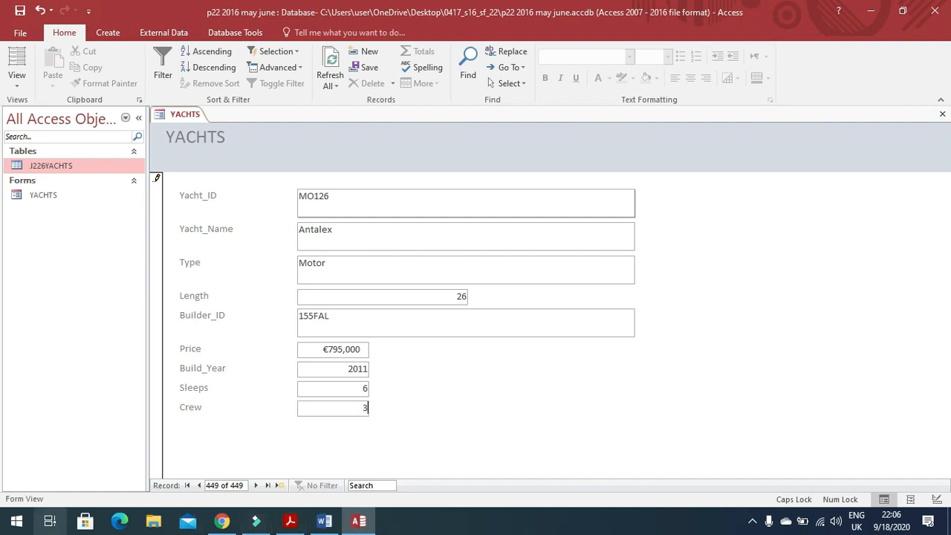
# Step: In the exam PDF, highlight the instruction to check and save the data, and the Evidence 7 screenshot instruction
pyautogui.hotkey('alt', 'Tab')
pyautogui.scroll(-3, 373, 386)
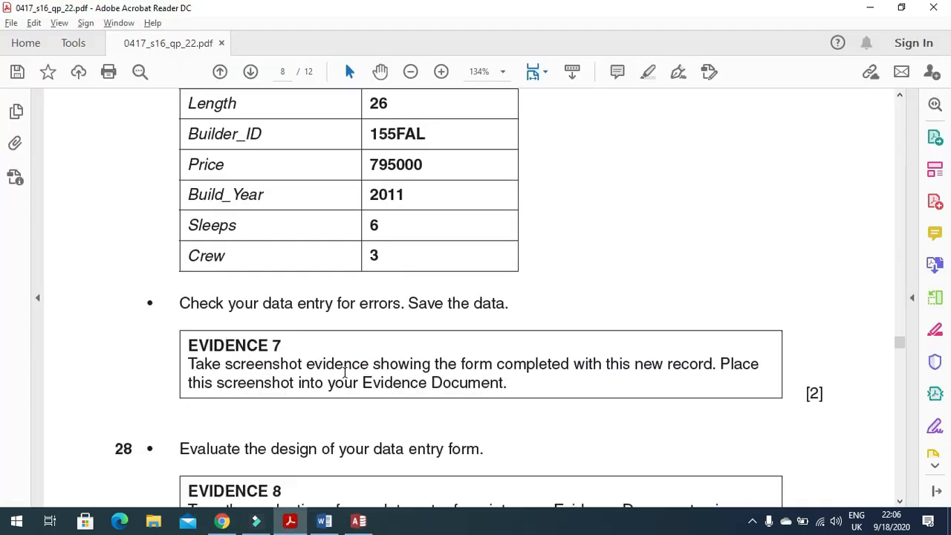
pyautogui.moveTo(179, 303); pyautogui.dragTo(516, 314)
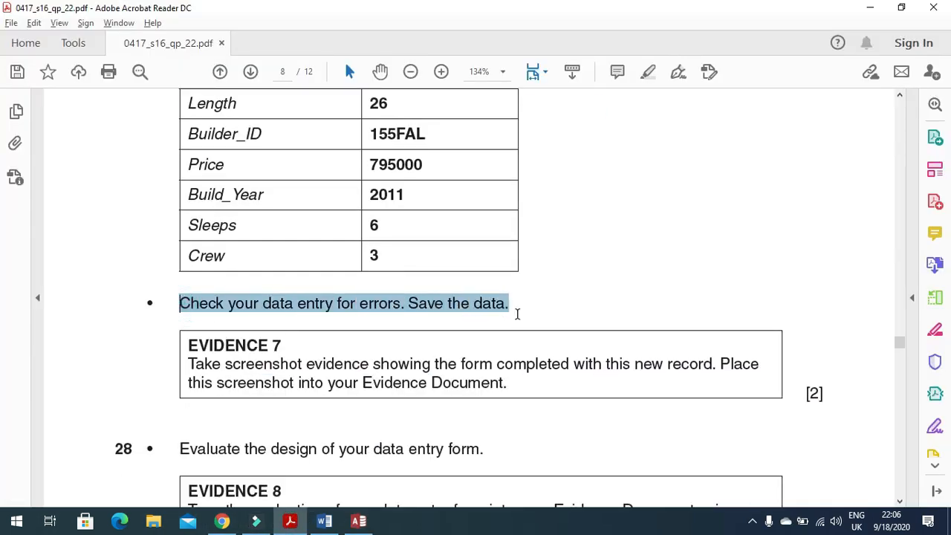
pyautogui.scroll(-2, 305, 318)
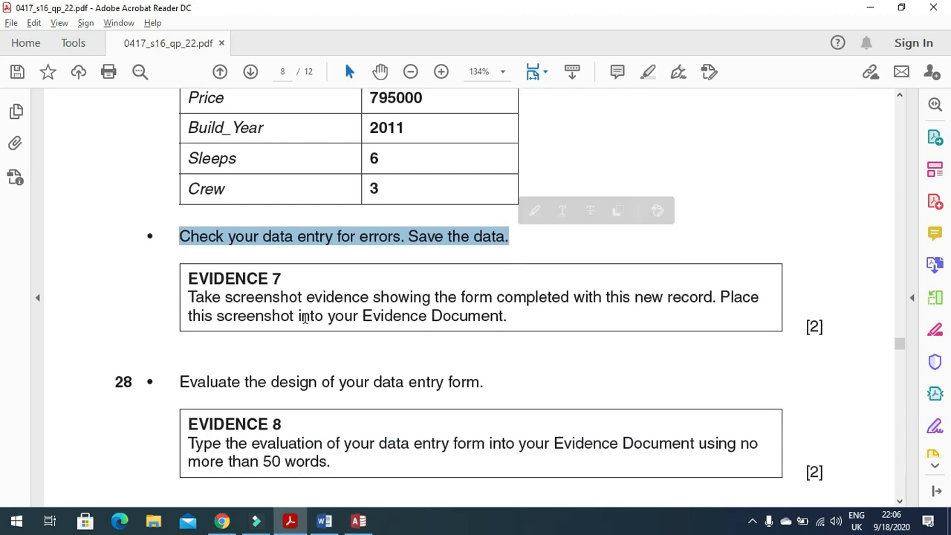
pyautogui.moveTo(189, 297); pyautogui.dragTo(689, 312)
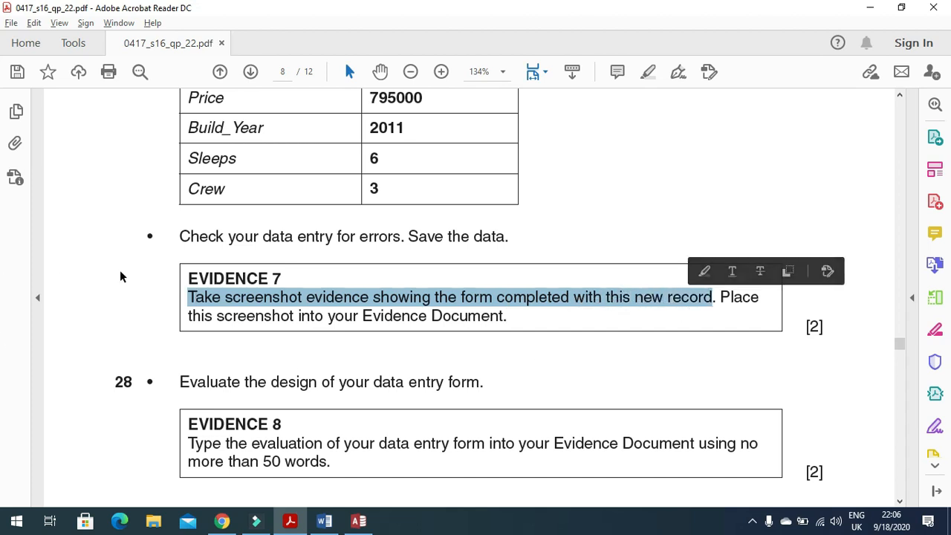
# Step: Return to Access, save the MO126 record by advancing to a new blank record, close the form, and switch to the Word evidence document
pyautogui.hotkey('alt', 'Tab')
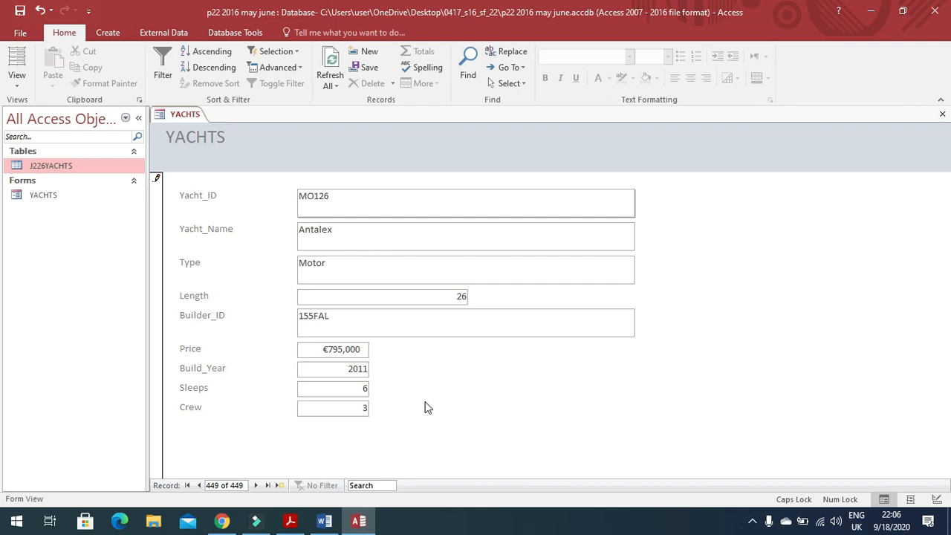
pyautogui.rightClick(193, 113)
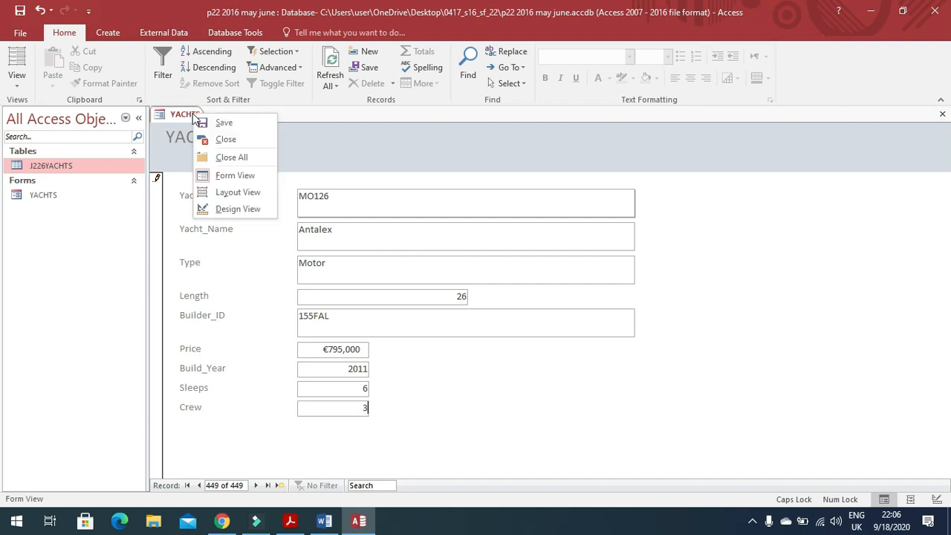
pyautogui.click(243, 208)
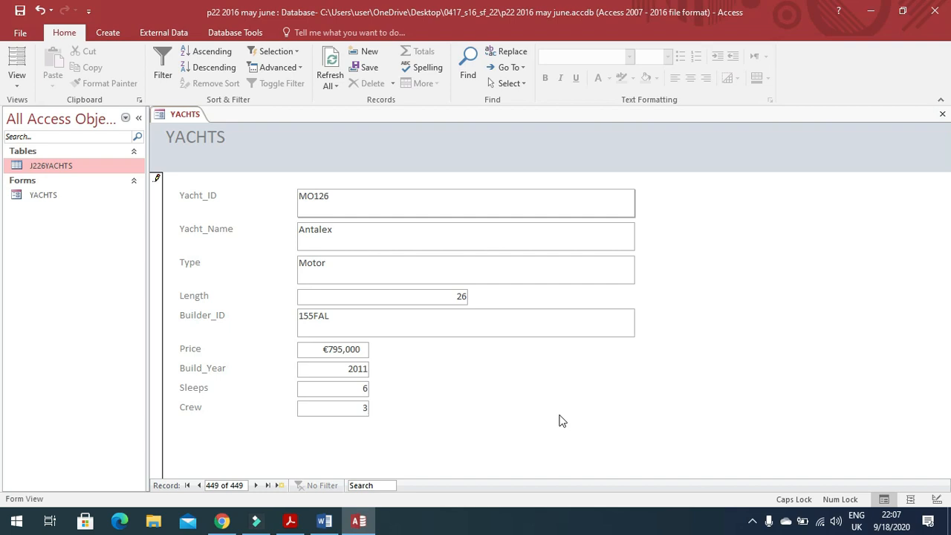
pyautogui.click(279, 485)
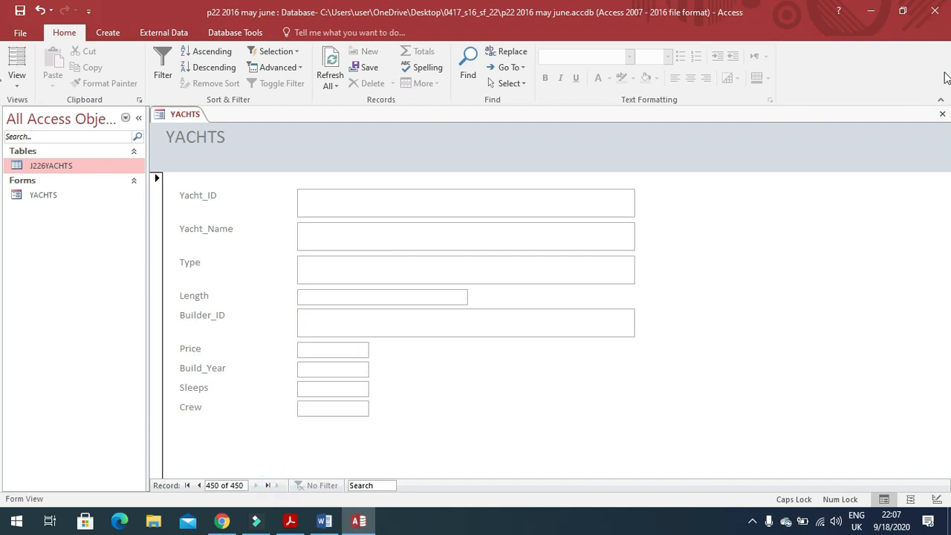
pyautogui.click(942, 114)
pyautogui.click(324, 521)
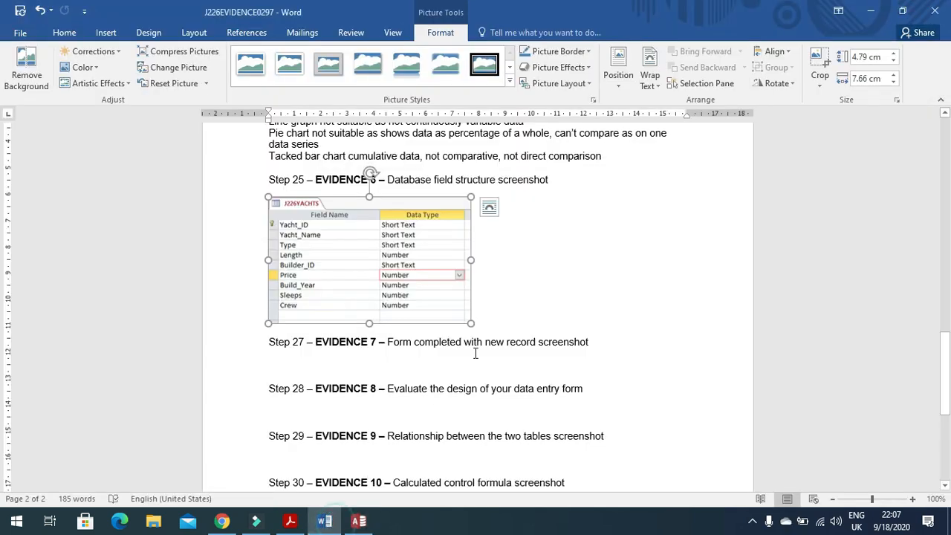
# Step: Paste the screenshot of the completed form below the Evidence 7 heading
pyautogui.click(475, 361)
pyautogui.hotkey('ctrl', 'v')
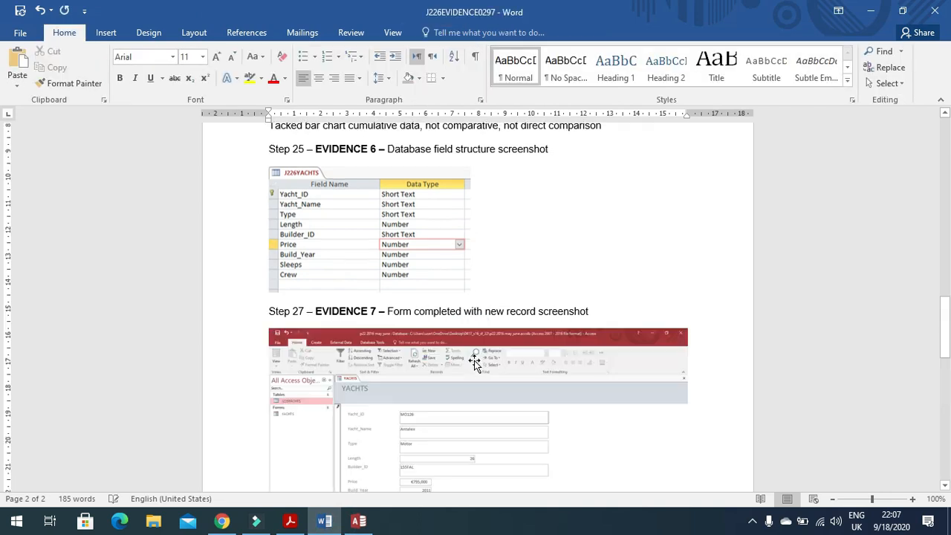
pyautogui.click(476, 361)
# Step: Crop the pasted screenshot to the YACHTS form area and enlarge it to about 8.35 by 12.54 cm
pyautogui.click(441, 33)
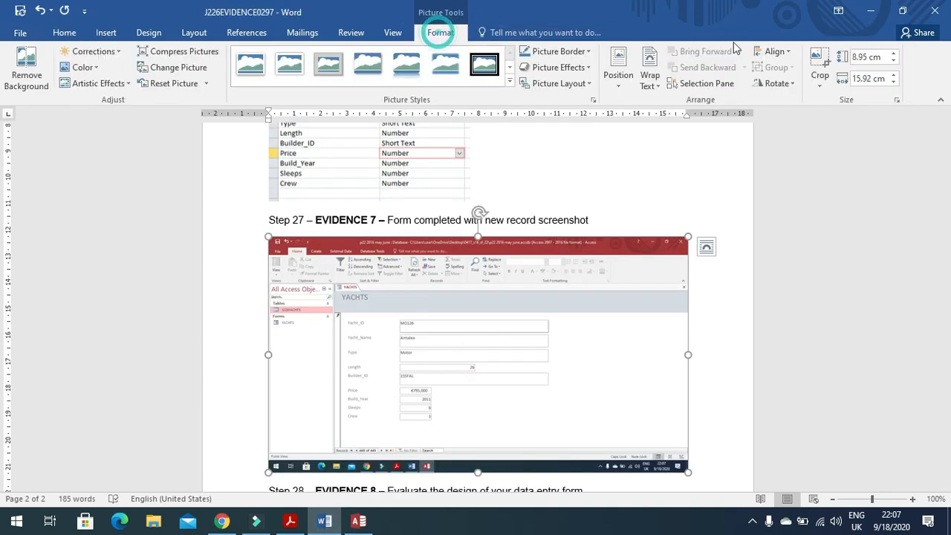
pyautogui.click(820, 60)
pyautogui.moveTo(686, 470); pyautogui.dragTo(550, 427)
pyautogui.moveTo(272, 241); pyautogui.dragTo(338, 287)
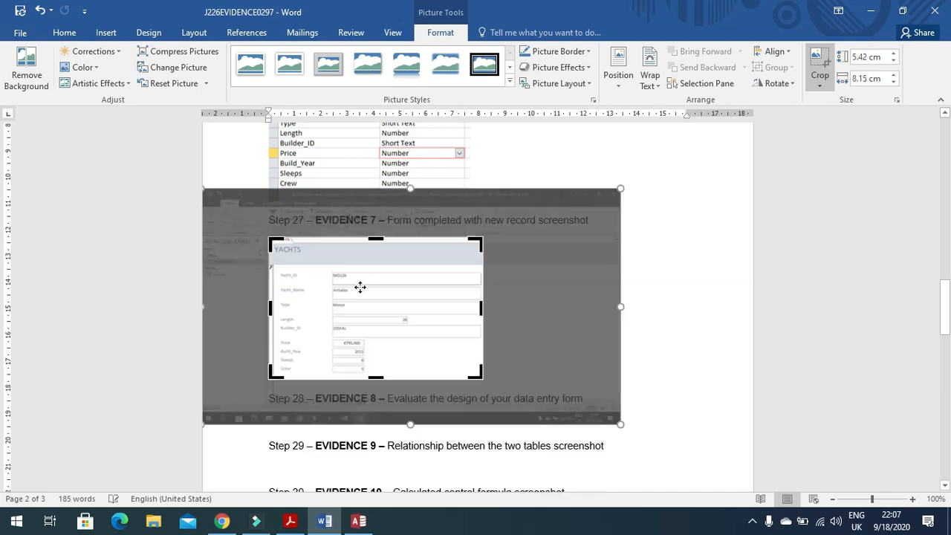
pyautogui.click(705, 234)
pyautogui.click(350, 282)
pyautogui.moveTo(486, 376); pyautogui.dragTo(599, 416)
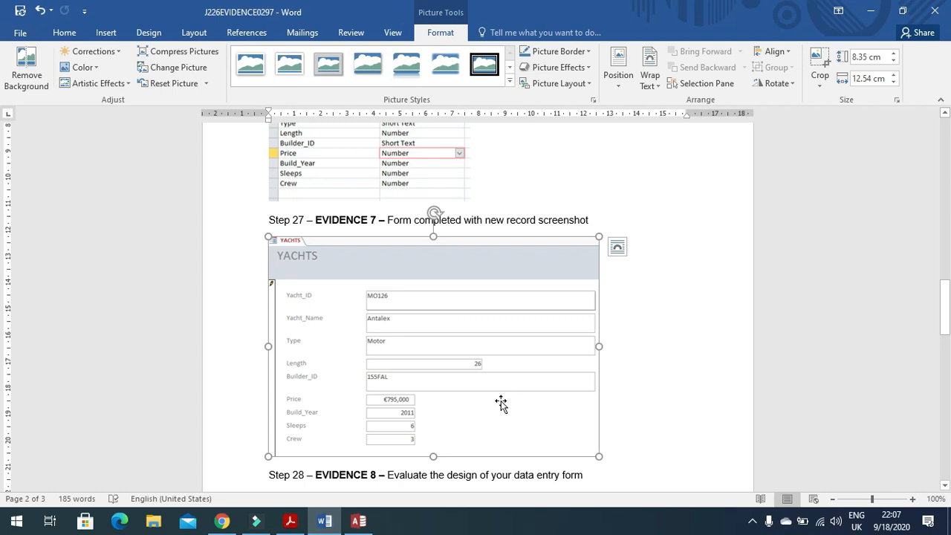
# Step: Read the Evidence 8 instruction in the exam PDF, then return to its heading in the Word evidence document
pyautogui.hotkey('alt', 'Tab')
pyautogui.click(292, 522)
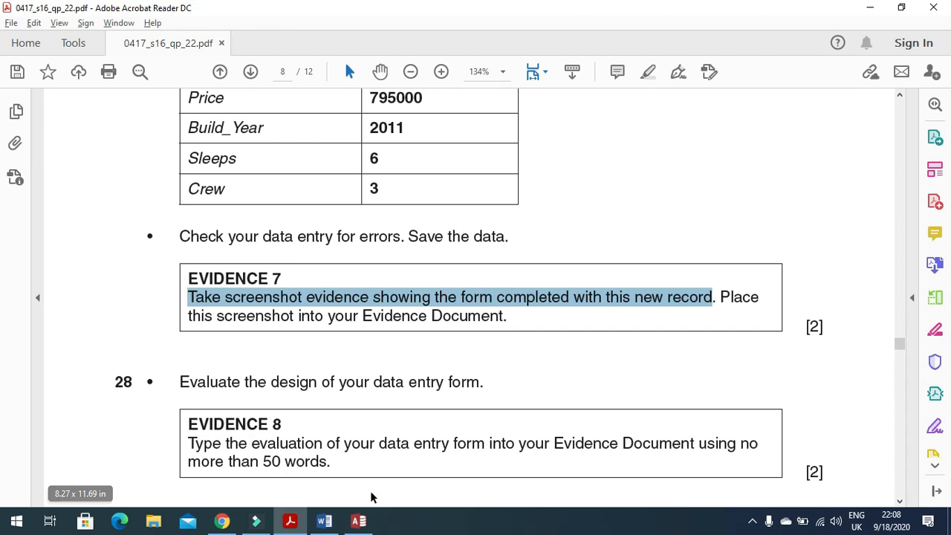
pyautogui.moveTo(330, 529)
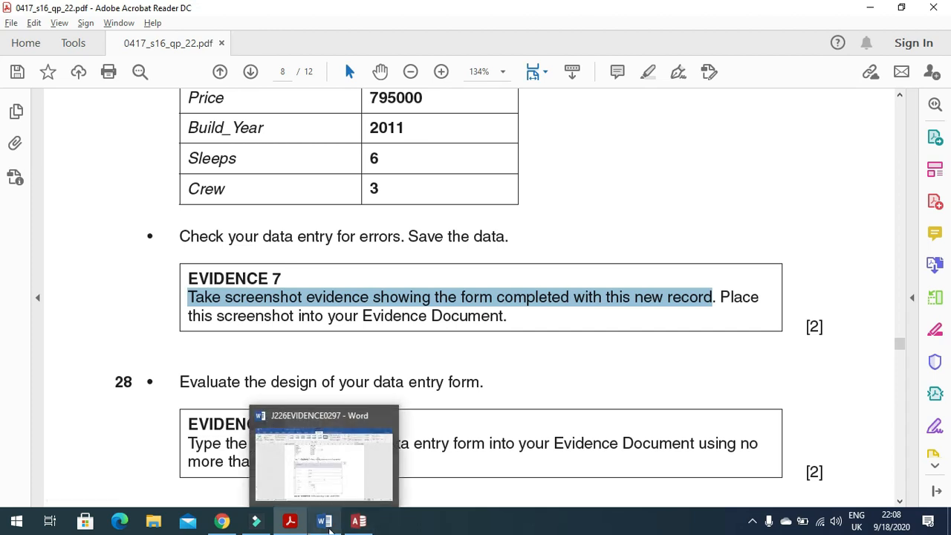
pyautogui.click(332, 481)
pyautogui.scroll(-2, 377, 411)
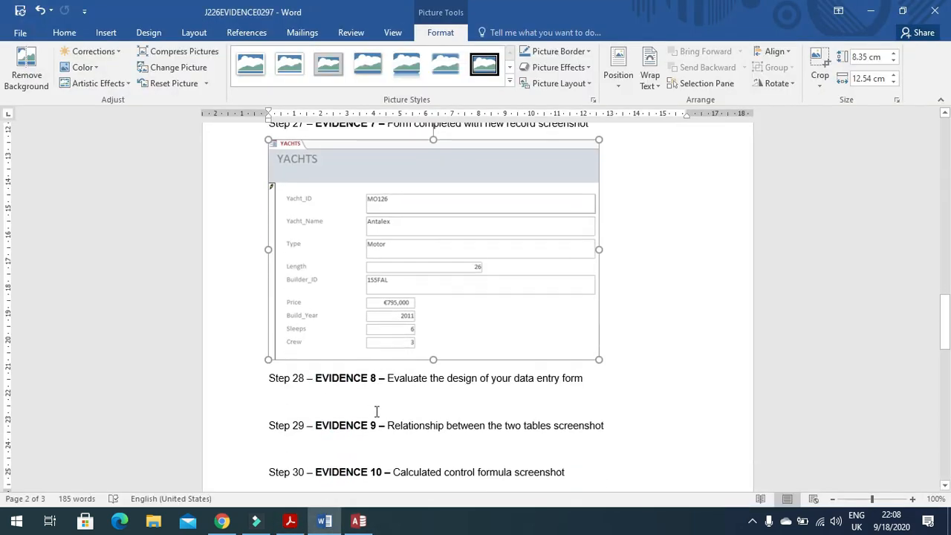
# Step: Below the Evidence 8 heading, write the lines "-consistent layout or formatting" and "Appropriate use of title"
pyautogui.click(315, 393)
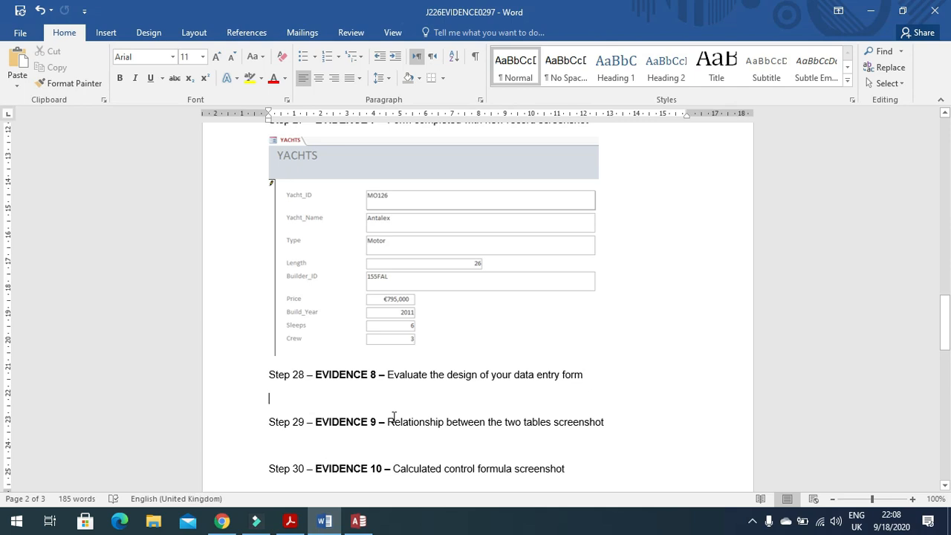
pyautogui.write('-consistent layoy')
pyautogui.press('BackSpace')
pyautogui.press('BackSpace')
pyautogui.press('BackSpace')
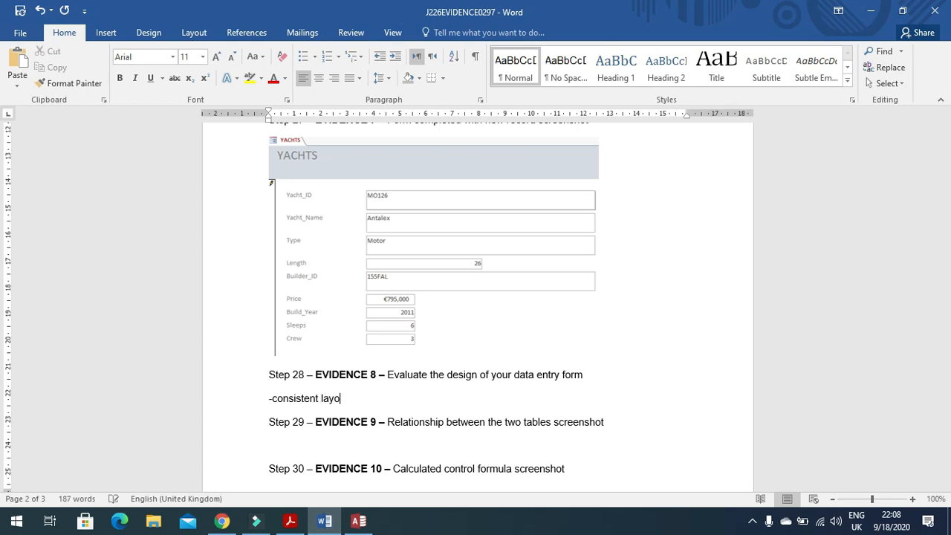
pyautogui.write('ut or formatting')
pyautogui.press('Return')
pyautogui.write('apppro')
pyautogui.write('priate ')
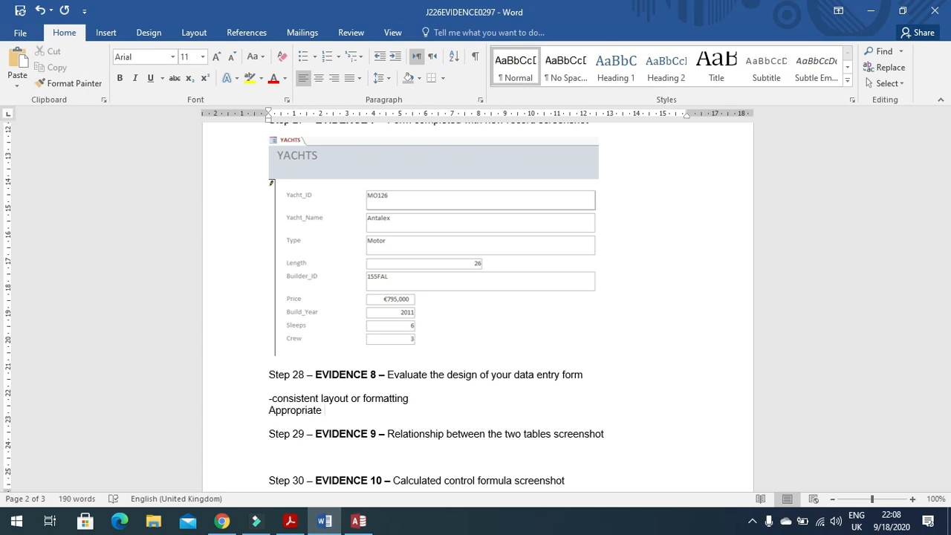
pyautogui.write('use of title')
pyautogui.press('Return')
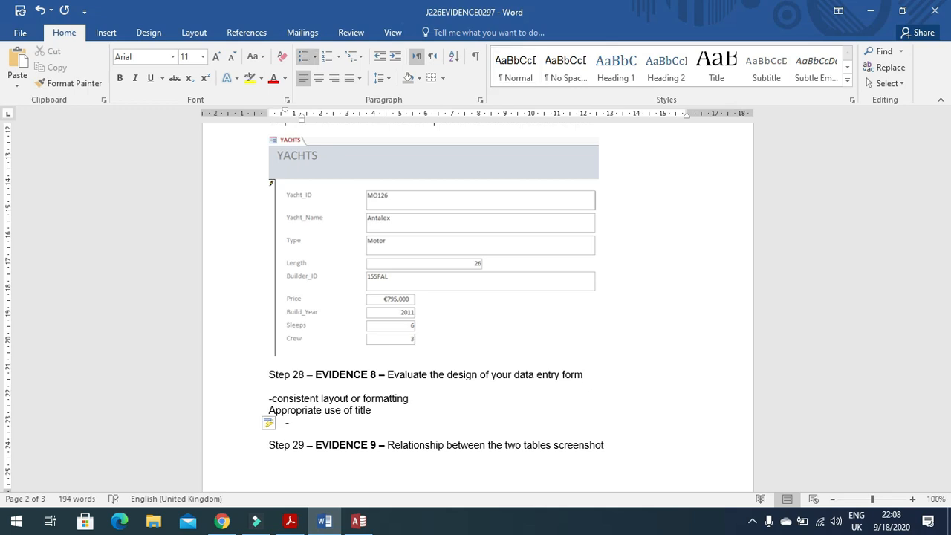
# Step: Add the evaluation point "Lack of instructions on filling in form" as a dashed list item
pyautogui.write('Lack of instruction')
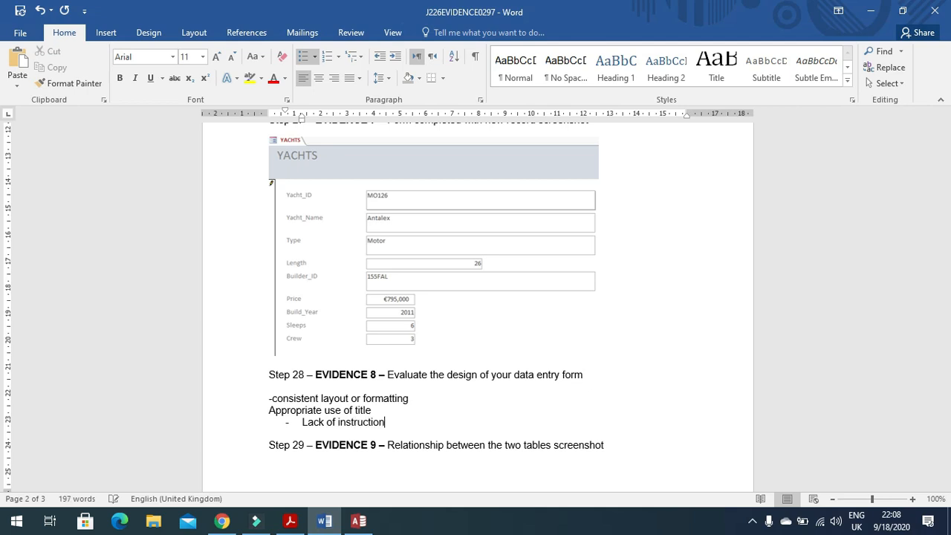
pyautogui.write('s on filling the')
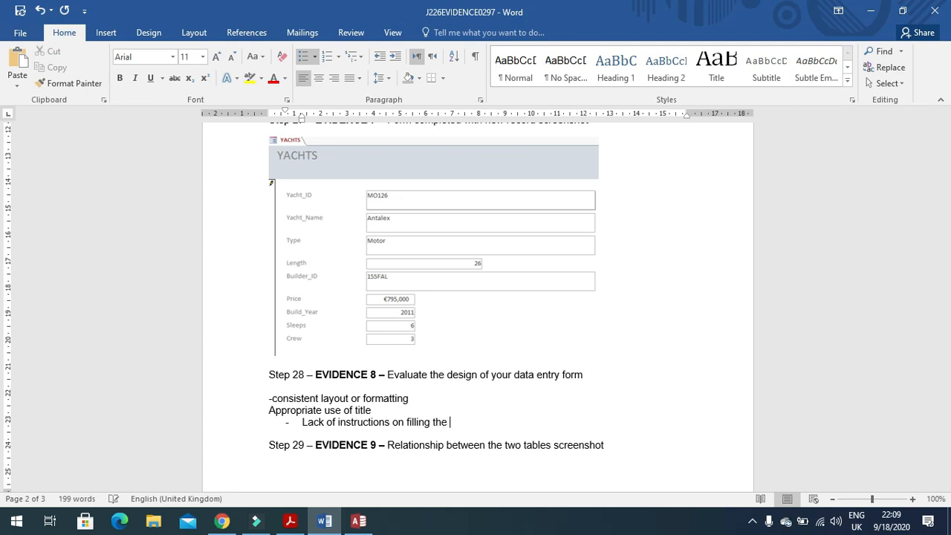
pyautogui.press('BackSpace')
pyautogui.press('BackSpace')
pyautogui.press('BackSpace')
pyautogui.press('BackSpace')
pyautogui.write('in form')
pyautogui.press('Return')
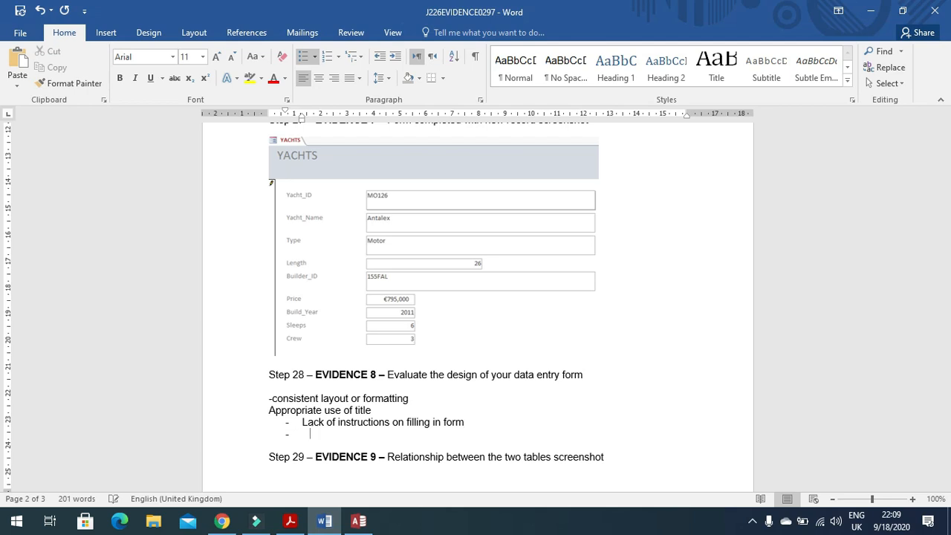
# Step: Add the points "No navigation buttons" and "Should contain descriptive labels, not just field names", correcting the spelling of "labels"
pyautogui.write('No navigation buttons')
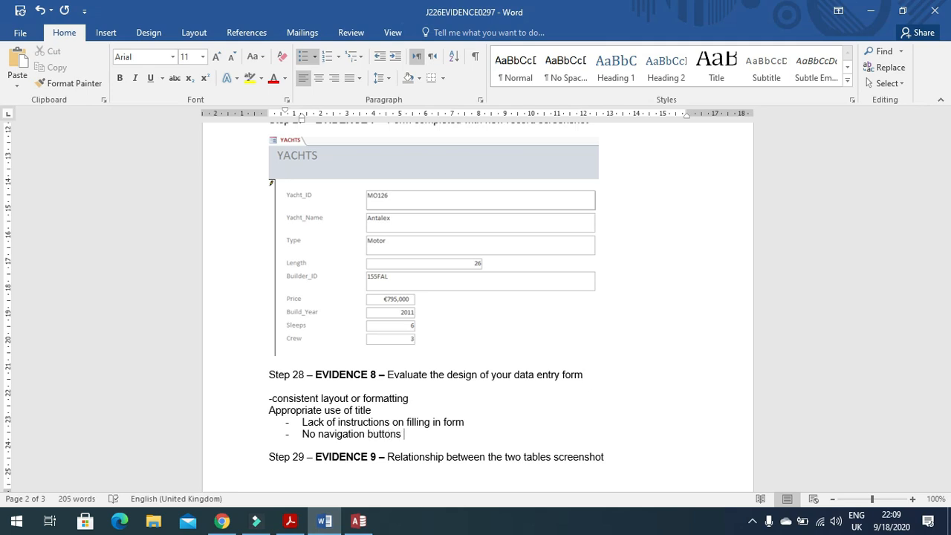
pyautogui.press('Return')
pyautogui.write('should contain')
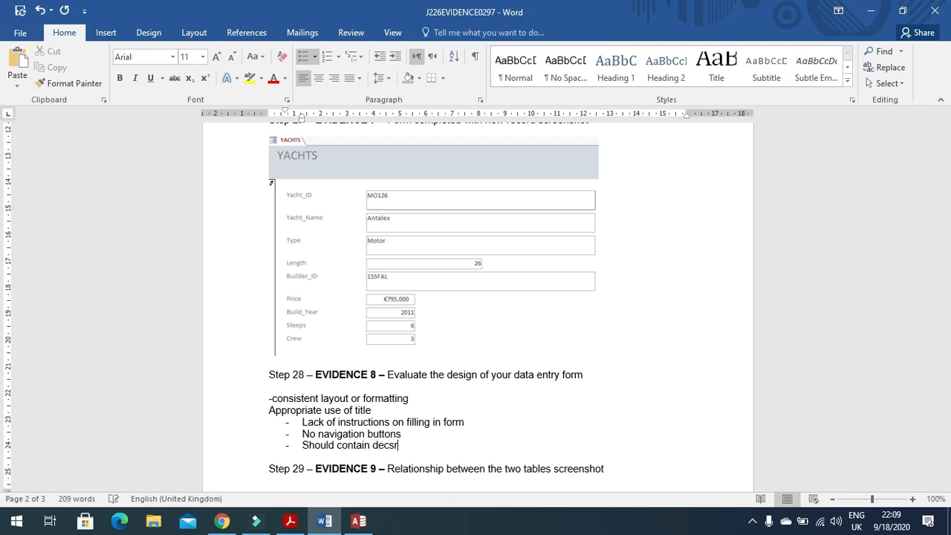
pyautogui.press('BackSpace')
pyautogui.write('criptive lables.')
pyautogui.write(' no')
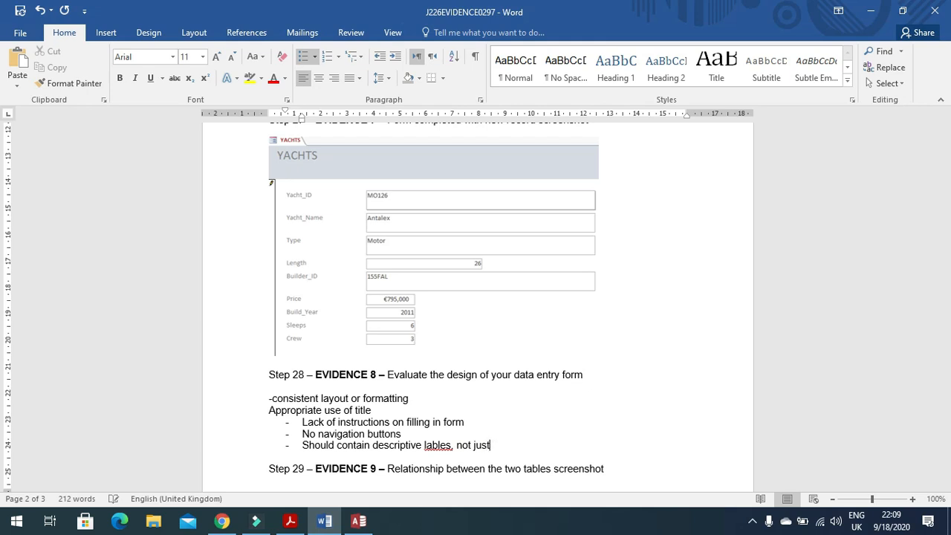
pyautogui.write('t just field names')
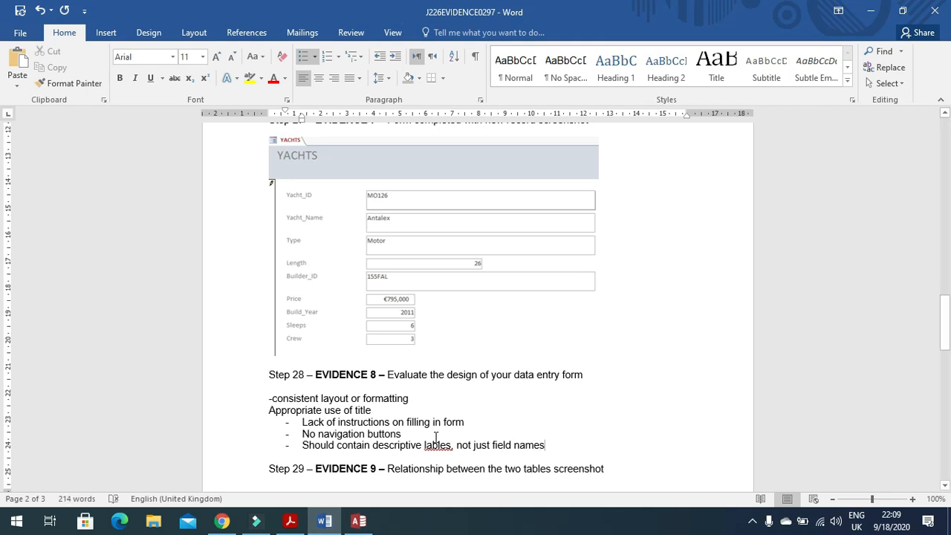
pyautogui.rightClick(440, 446)
pyautogui.click(506, 304)
# Step: Add the evaluation point "In appropriate space for data added" to the list
pyautogui.click(551, 444)
pyautogui.press('Return')
pyautogui.write('In appropriate space')
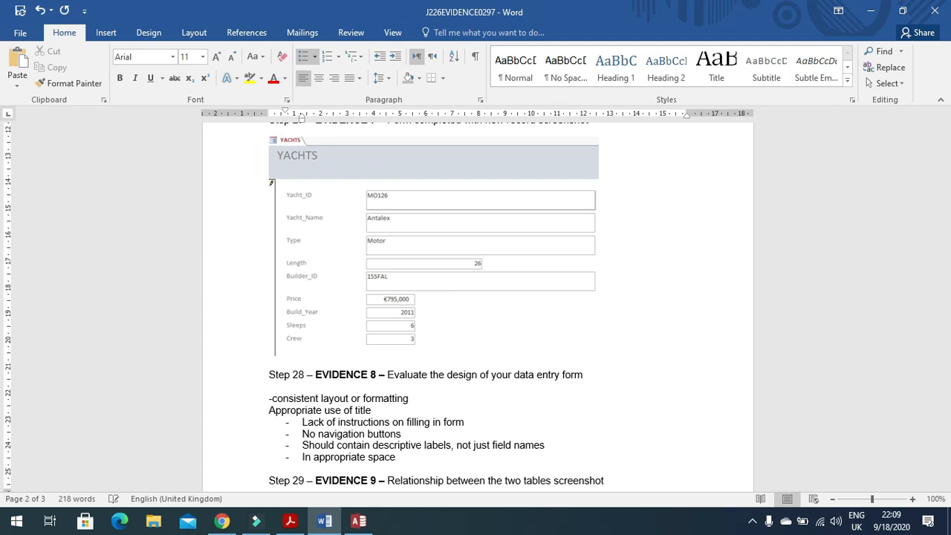
pyautogui.write(' for data added')
# Step: Add the final point "Unsuitable field length for this data", correcting its misspelled words
pyautogui.press('Return')
pyautogui.write('uns')
pyautogui.write('tua')
pyautogui.press('BackSpace')
pyautogui.press('BackSpace')
pyautogui.press('BackSpace')
pyautogui.press('BackSpace')
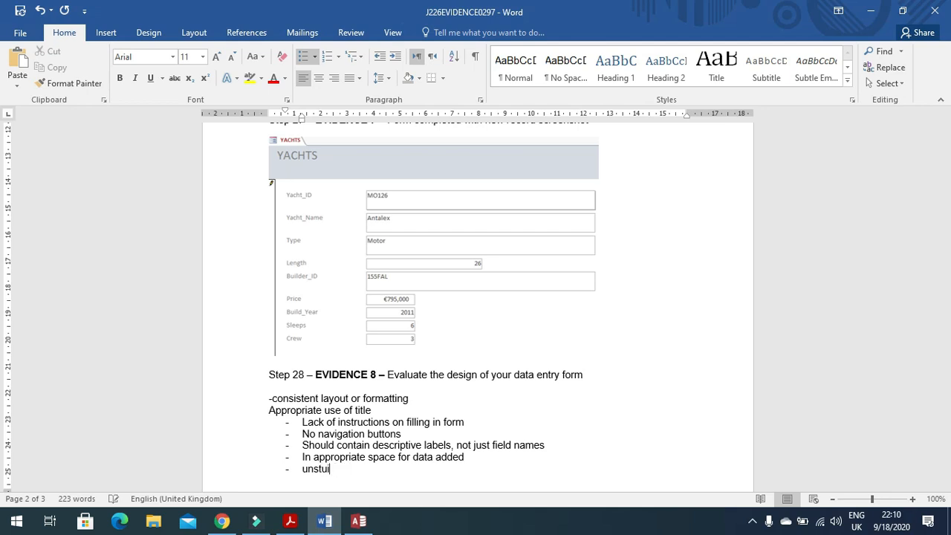
pyautogui.write('iatble')
pyautogui.rightClick(329, 469)
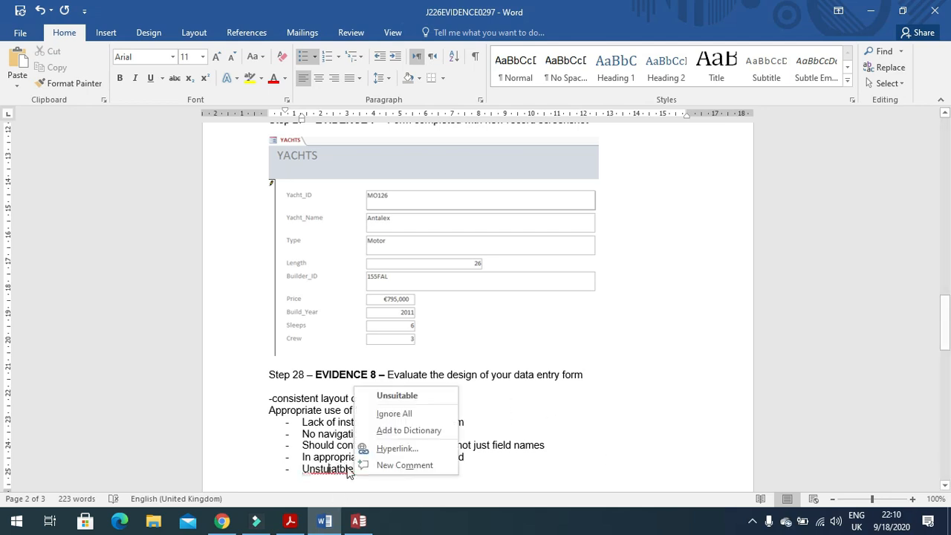
pyautogui.click(407, 399)
pyautogui.click(376, 468)
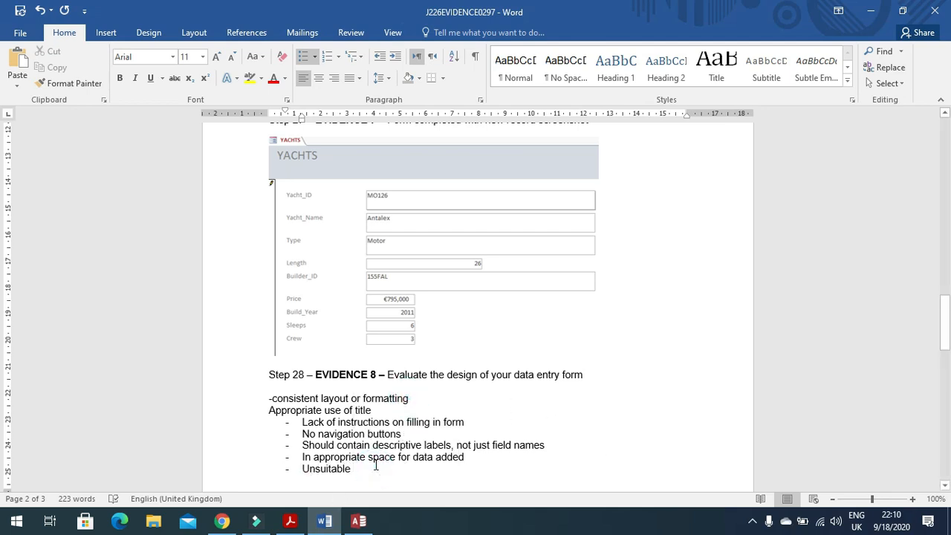
pyautogui.write('f')
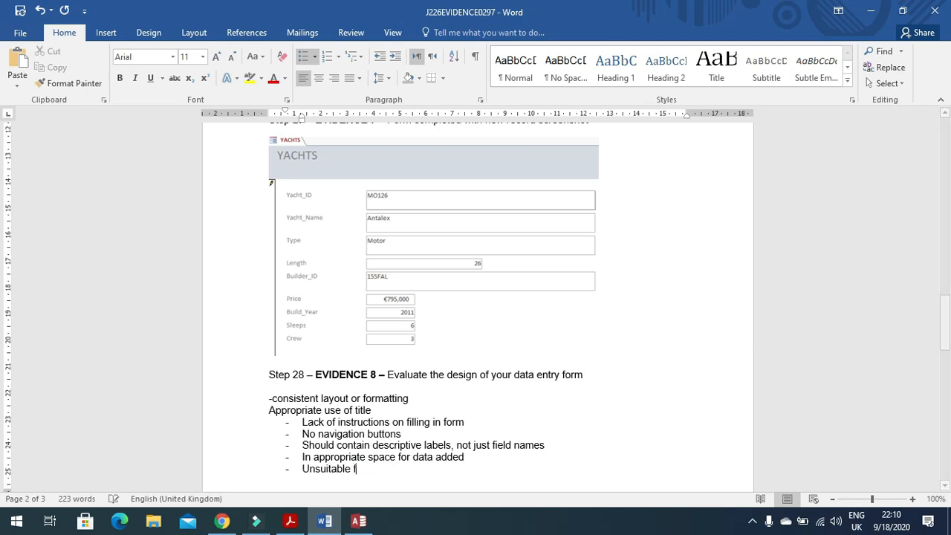
pyautogui.write('ield lenths for this data')
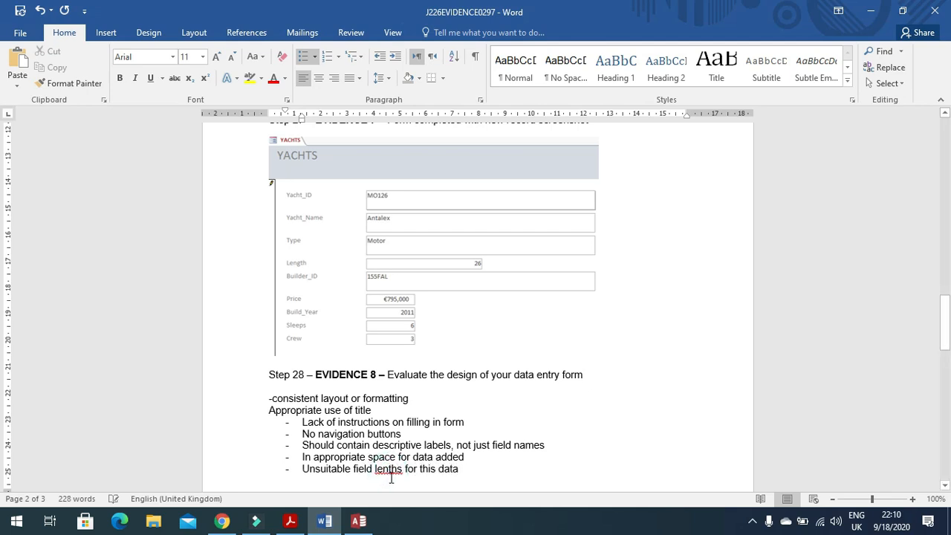
pyautogui.write('g')
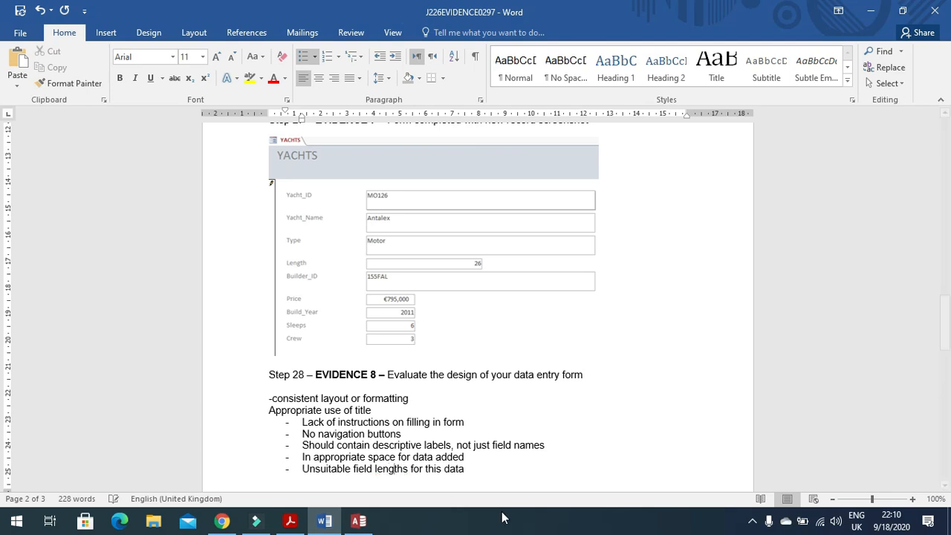
pyautogui.click(406, 469)
pyautogui.press('BackSpace')
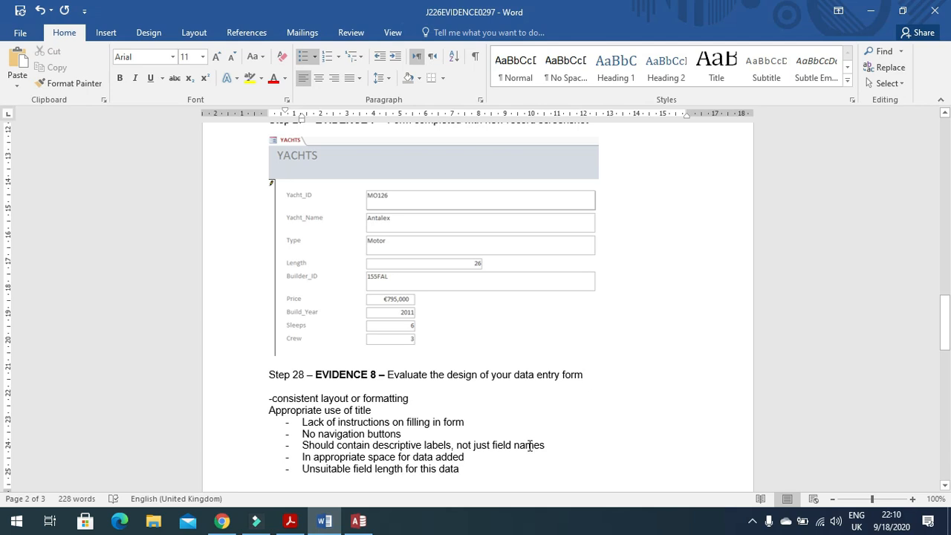
# Step: In the exam PDF, go to question 29 and highlight the instruction to import the J226BUILDERS file
pyautogui.click(290, 521)
pyautogui.scroll(-2, 392, 405)
pyautogui.scroll(-7, 391, 405)
pyautogui.click(176, 193)
pyautogui.moveTo(177, 193); pyautogui.dragTo(394, 194)
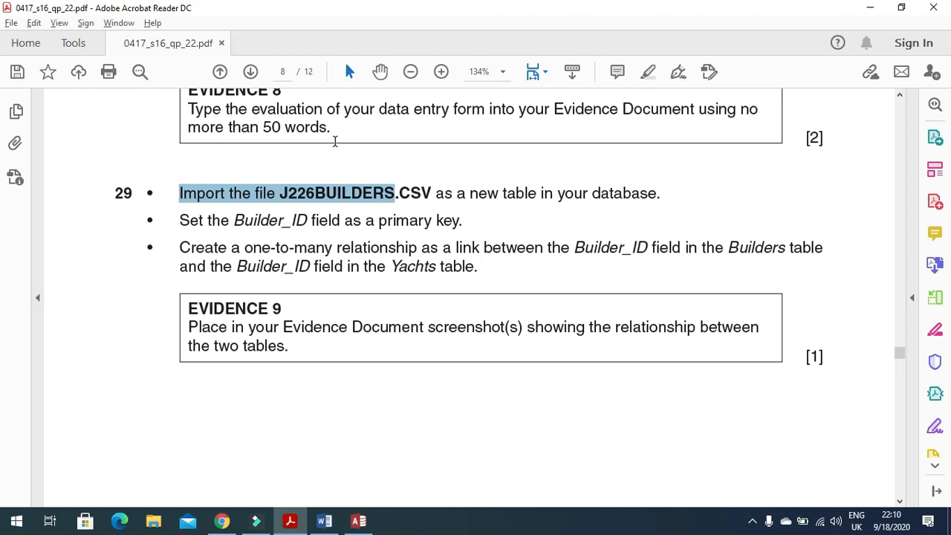
# Step: Switch to Access and start a text file import, choosing J226BUILDERS.csv from the 0417_s16_sf_22 folder as the source
pyautogui.click(291, 523)
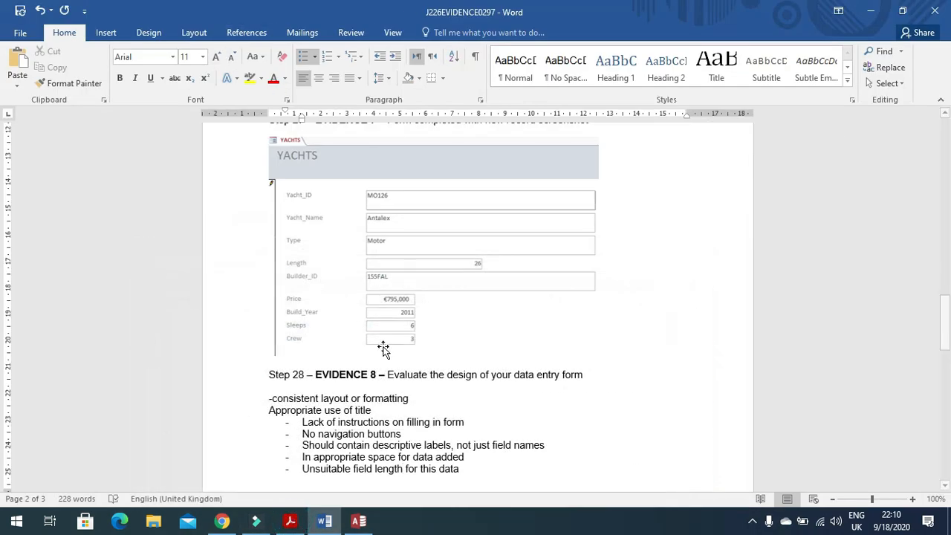
pyautogui.click(359, 521)
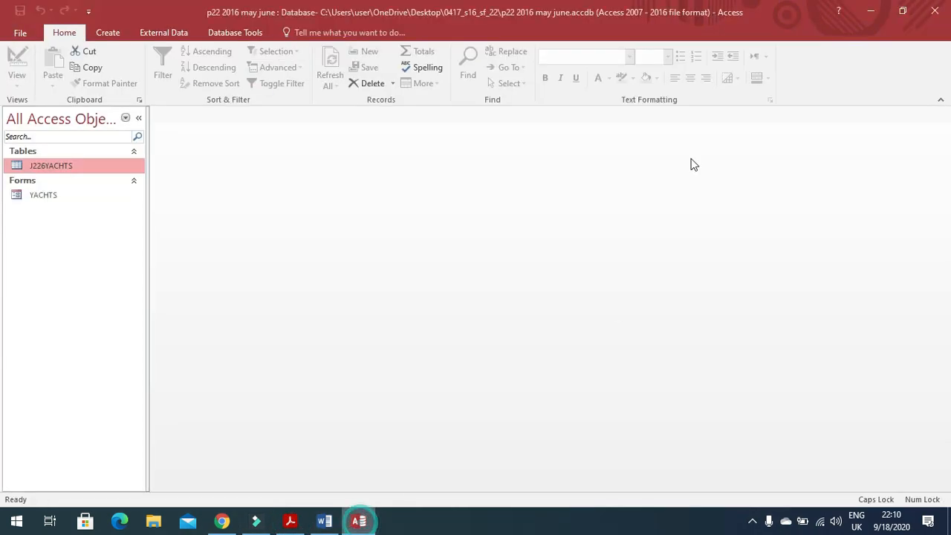
pyautogui.click(171, 37)
pyautogui.click(205, 53)
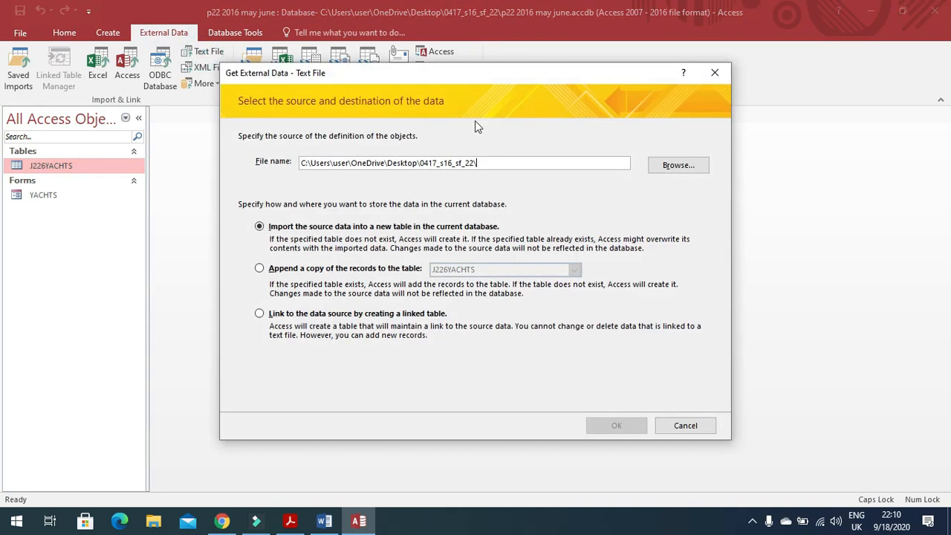
pyautogui.click(679, 165)
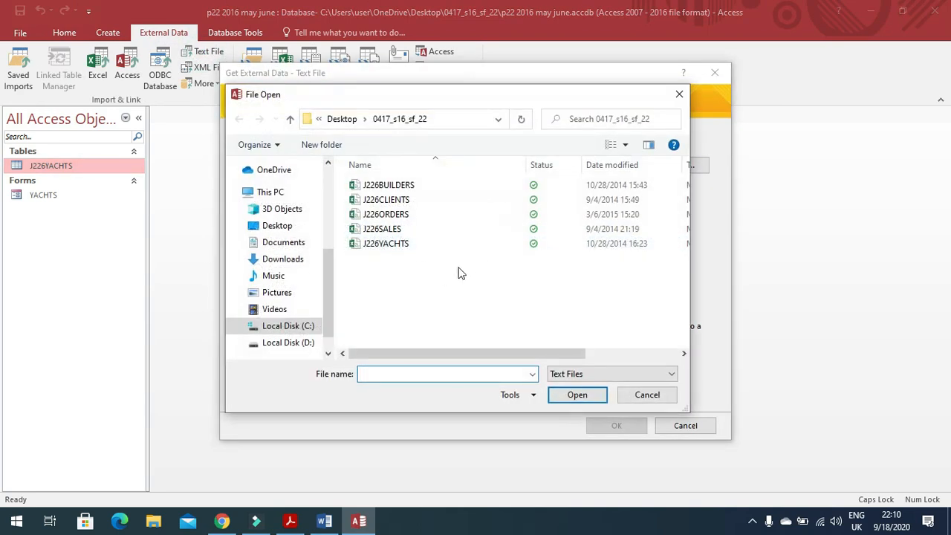
pyautogui.click(408, 185)
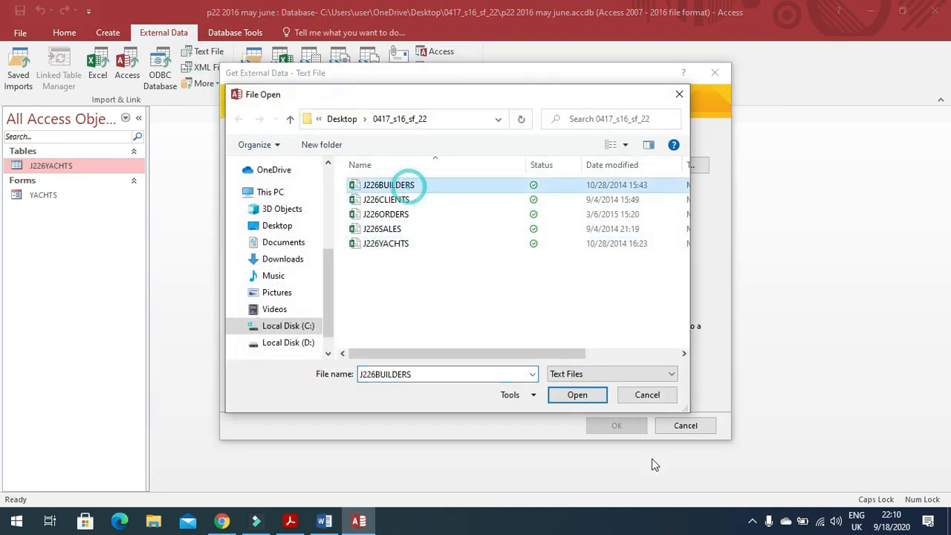
pyautogui.click(593, 394)
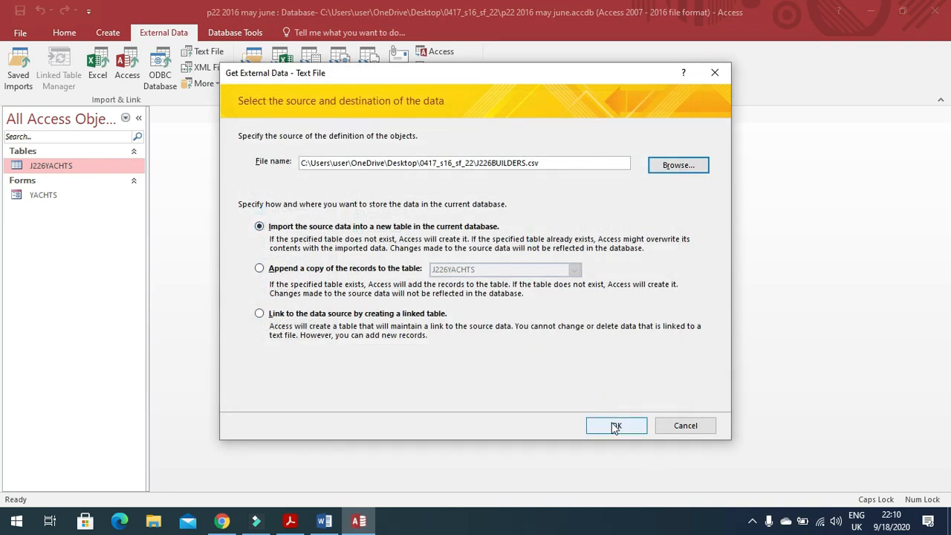
# Step: Import into a new table with comma-delimited fields, use the first row as field names, and continue to the field options
pyautogui.click(615, 425)
pyautogui.click(609, 399)
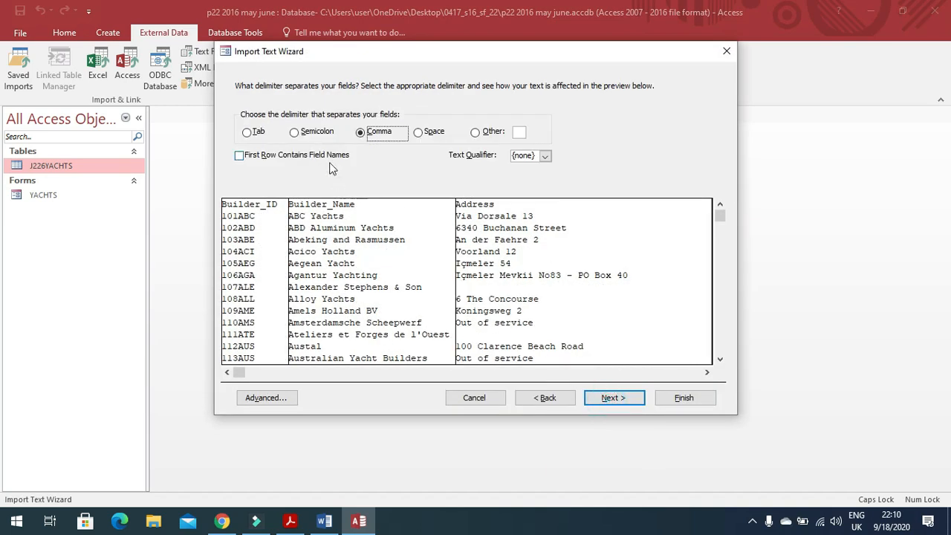
pyautogui.click(327, 156)
pyautogui.click(630, 400)
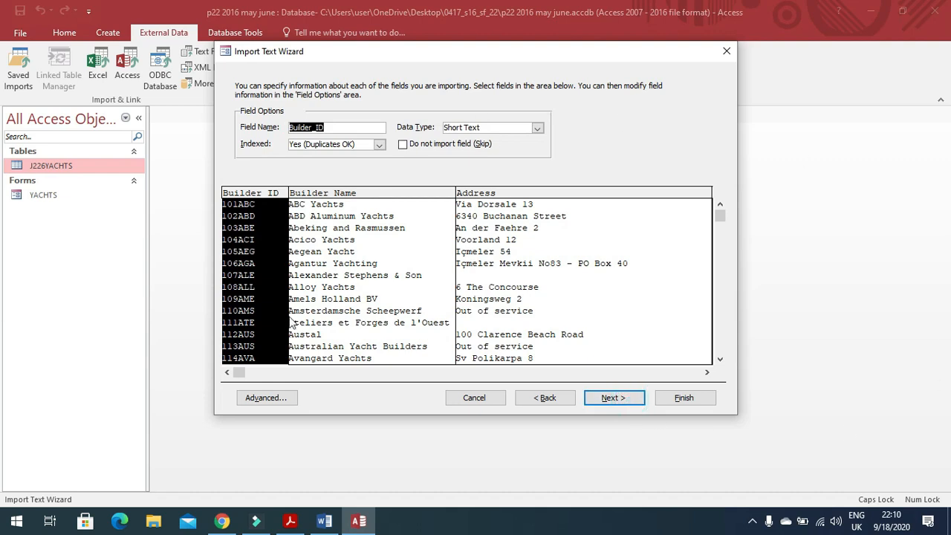
# Step: Check the import specification and the previewed fields through to Services, and choose Builder_ID as the new table's own primary key
pyautogui.click(291, 401)
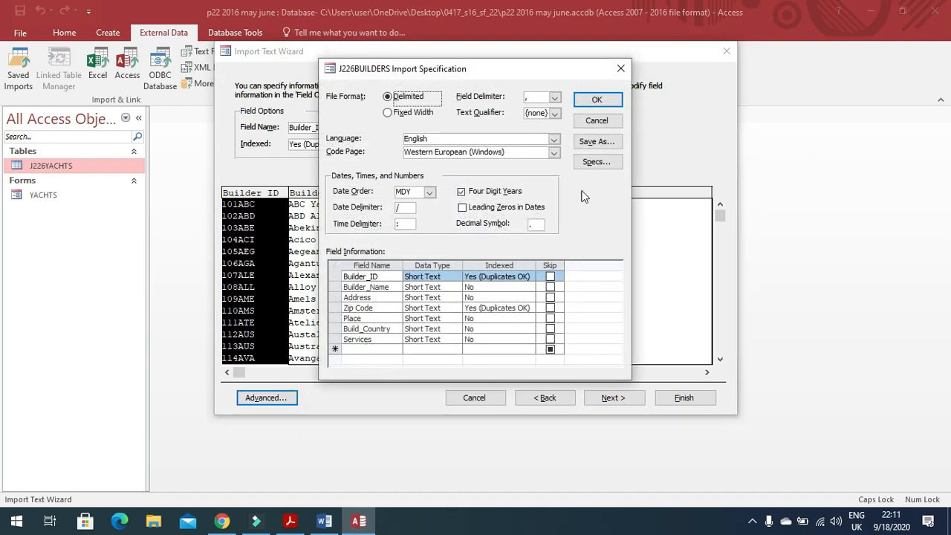
pyautogui.click(596, 121)
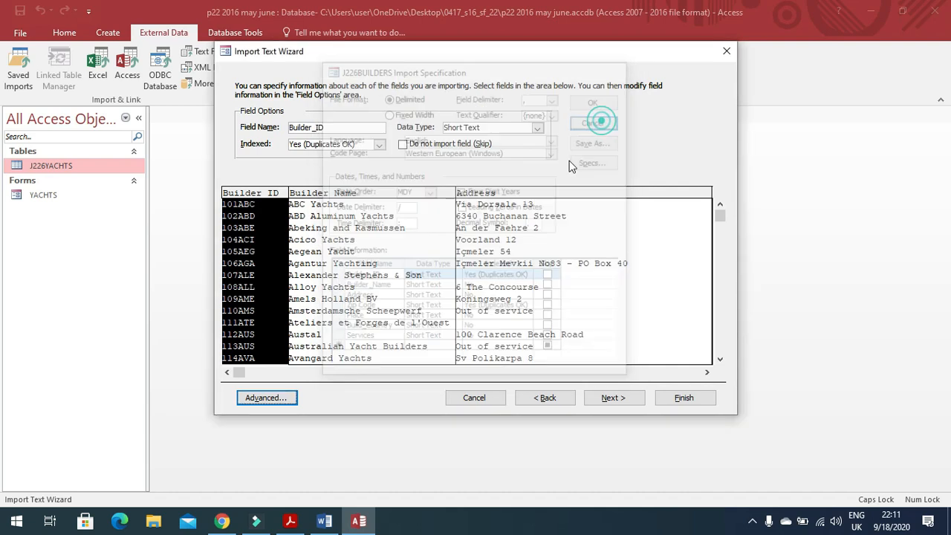
pyautogui.moveTo(241, 373); pyautogui.dragTo(485, 391)
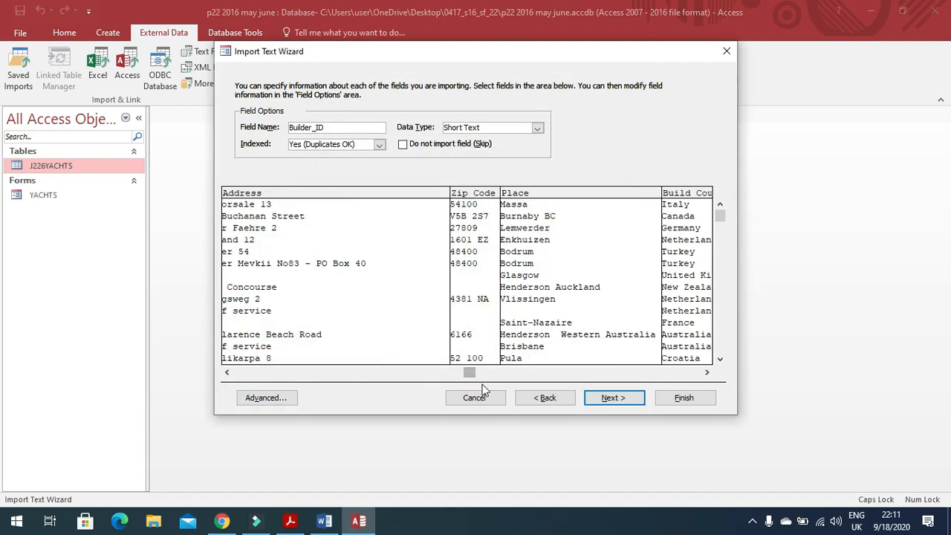
pyautogui.click(708, 373)
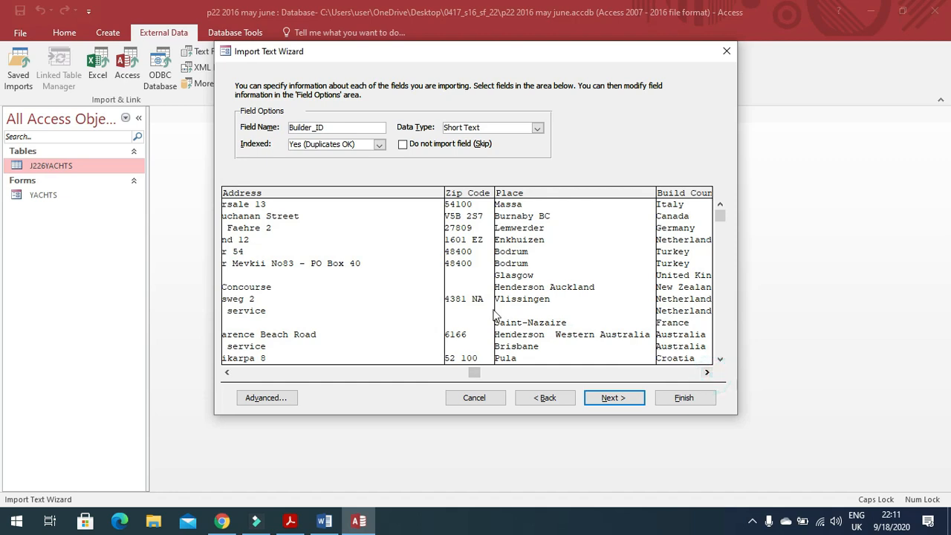
pyautogui.moveTo(477, 372); pyautogui.dragTo(697, 387)
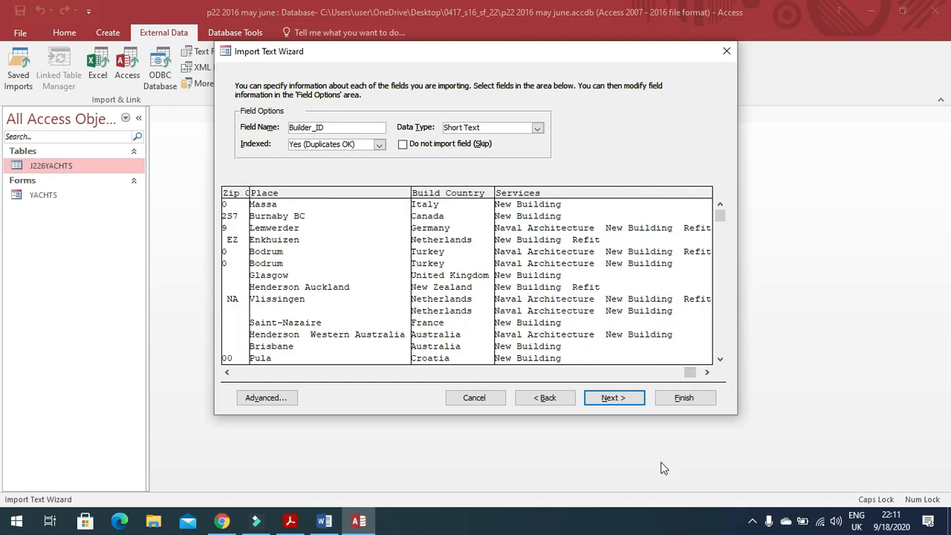
pyautogui.click(627, 398)
pyautogui.click(379, 139)
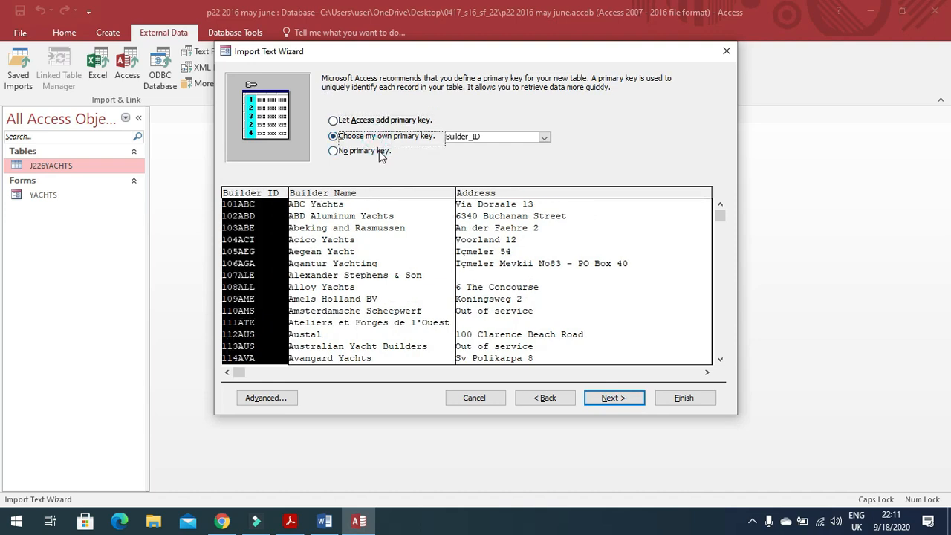
# Step: Check question 29 in the exam PDF, return to Access, and finish importing the J226BUILDERS table without saving the import steps
pyautogui.click(324, 521)
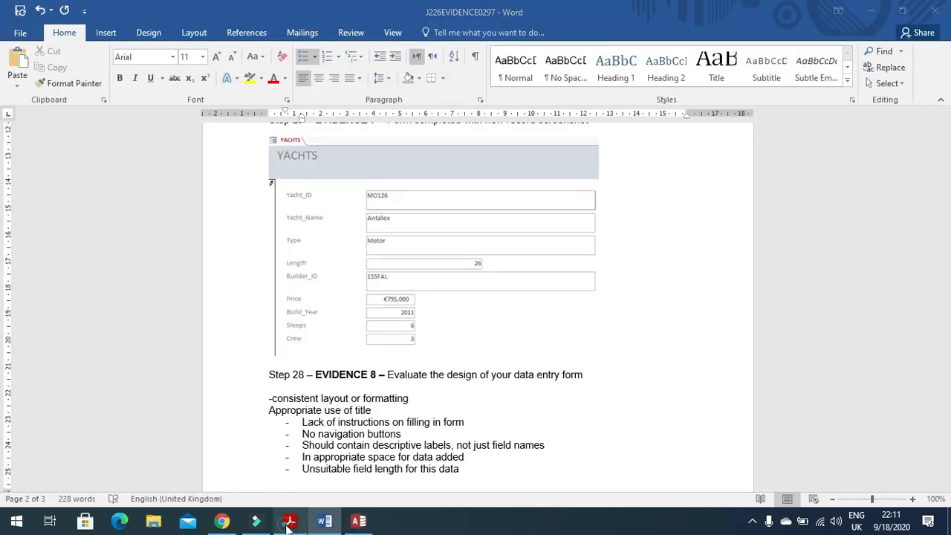
pyautogui.click(290, 521)
pyautogui.scroll(-2, 333, 375)
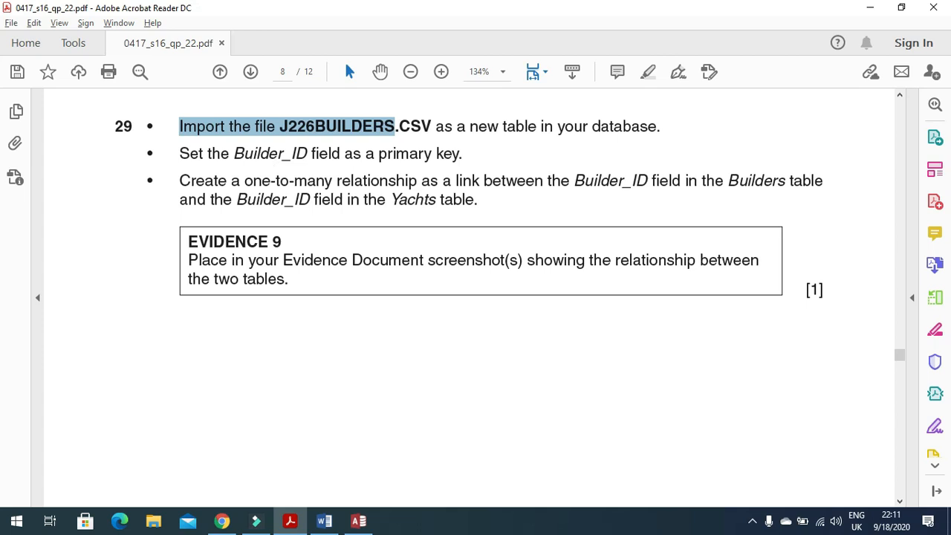
pyautogui.click(358, 521)
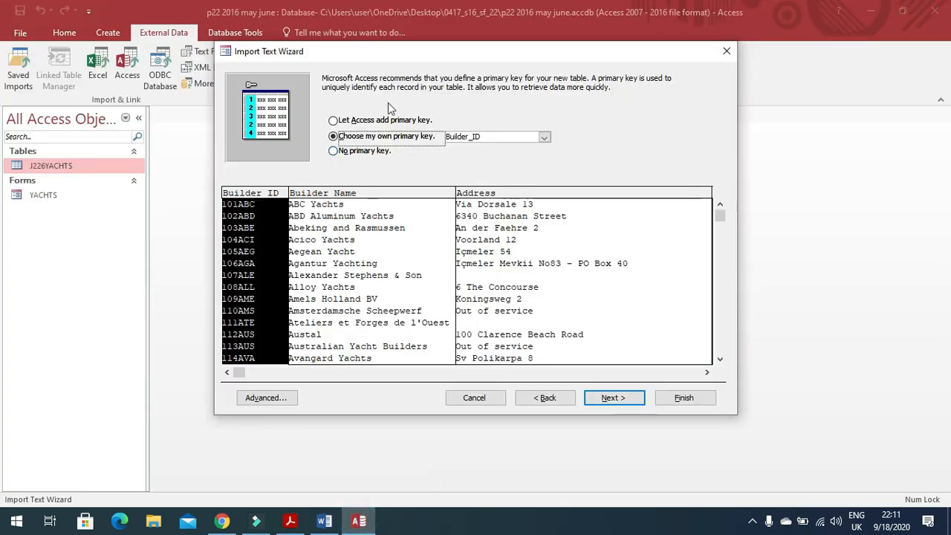
pyautogui.click(626, 399)
pyautogui.click(678, 399)
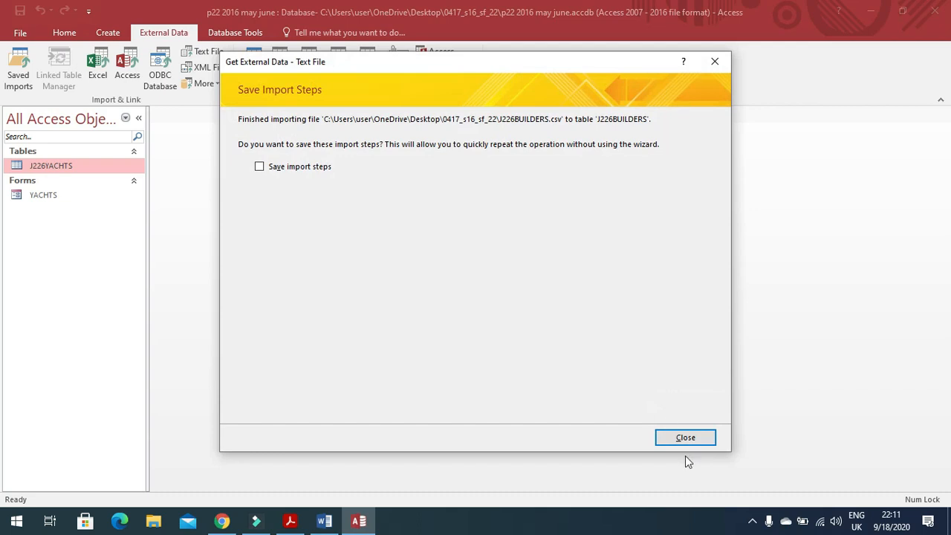
pyautogui.click(686, 438)
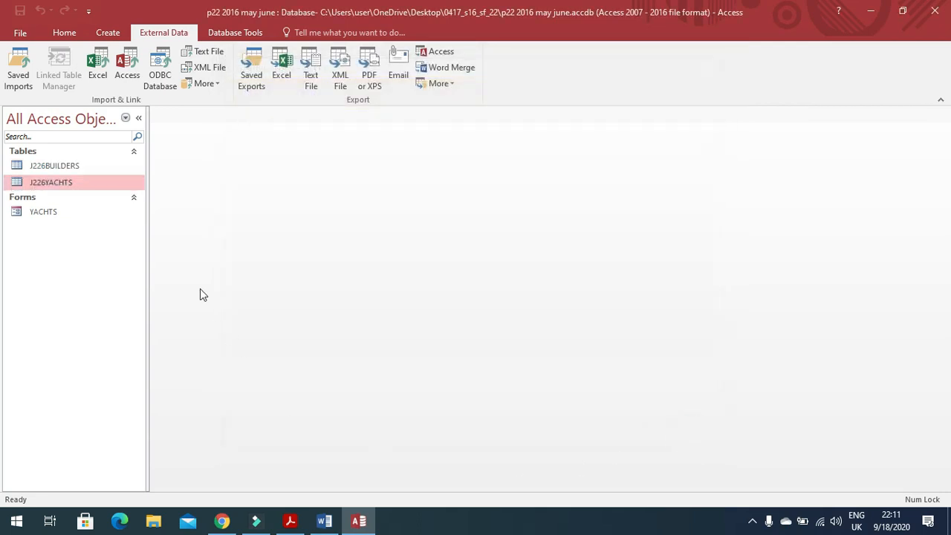
# Step: Recheck question 29 in the exam PDF, then open the J226BUILDERS table in Access to view its records and close it
pyautogui.click(291, 521)
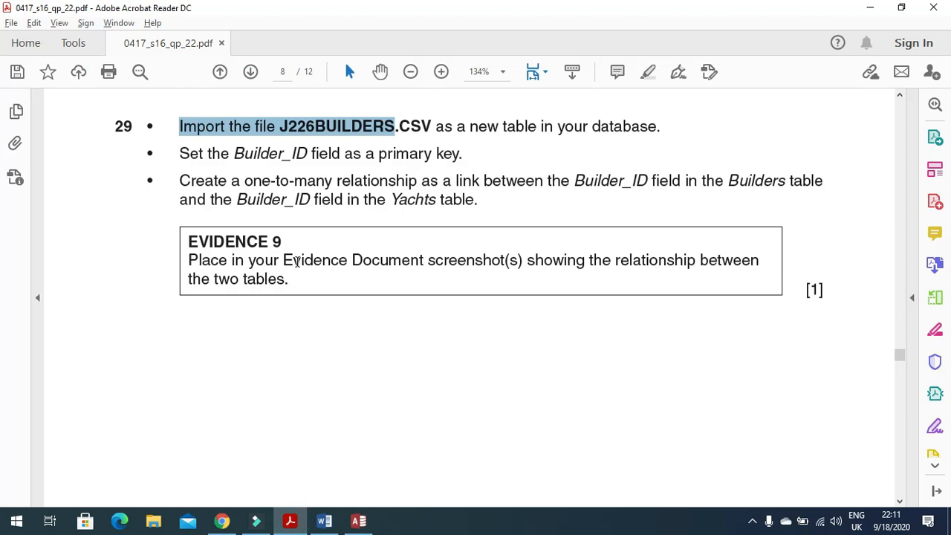
pyautogui.click(358, 521)
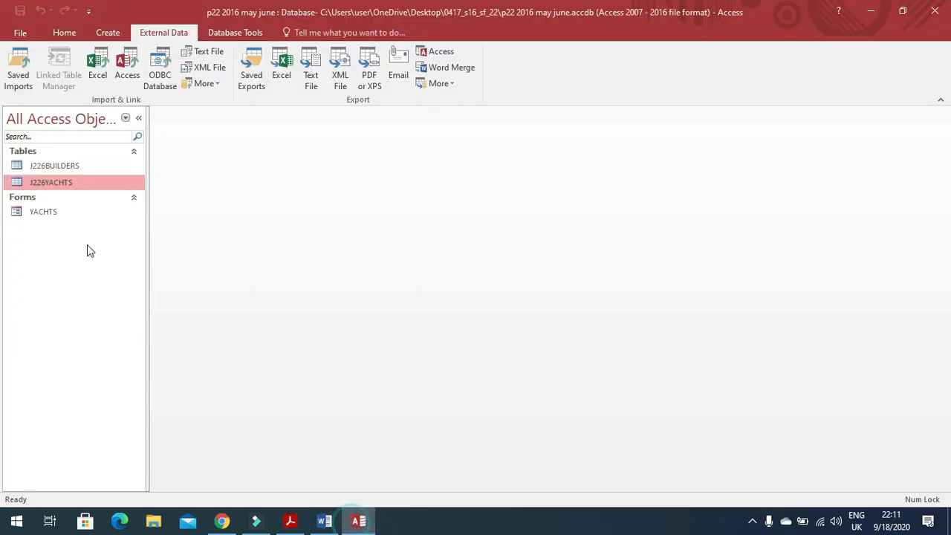
pyautogui.rightClick(75, 167)
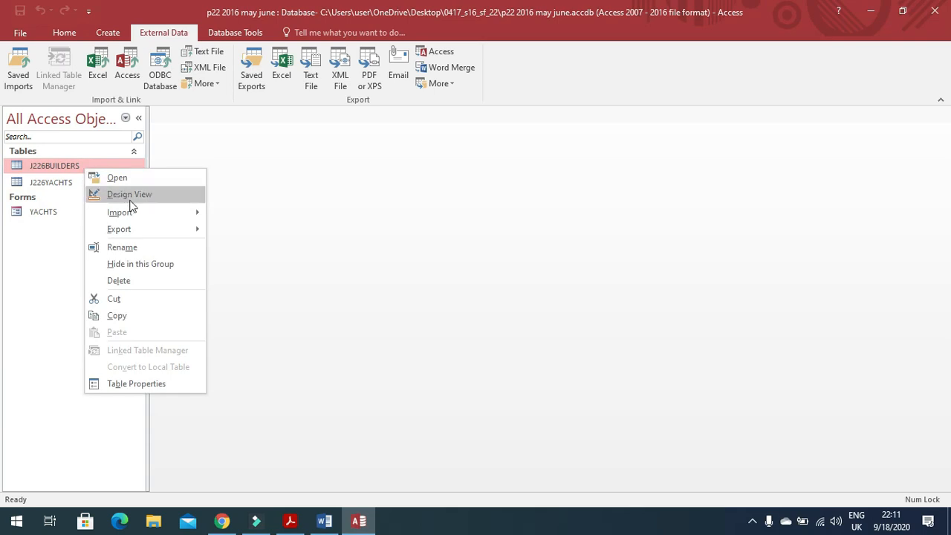
pyautogui.click(129, 177)
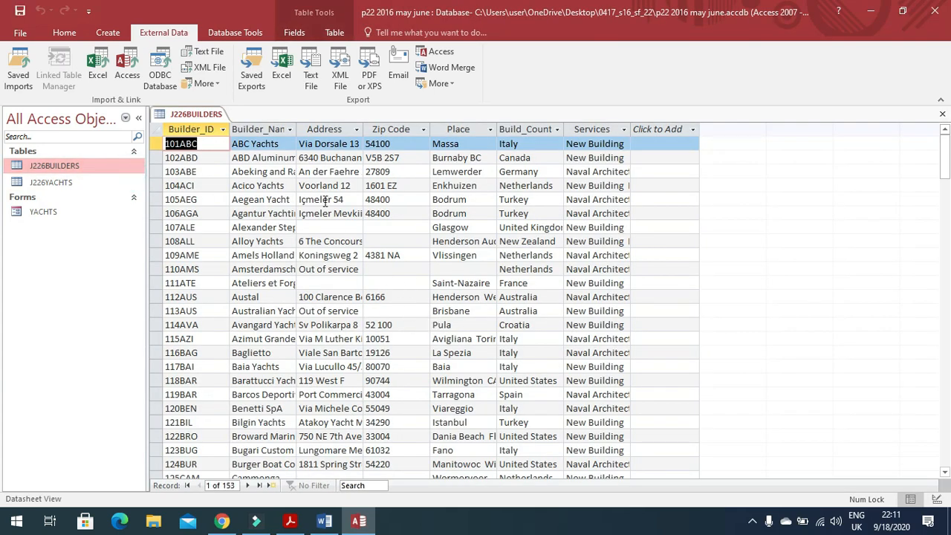
pyautogui.click(944, 116)
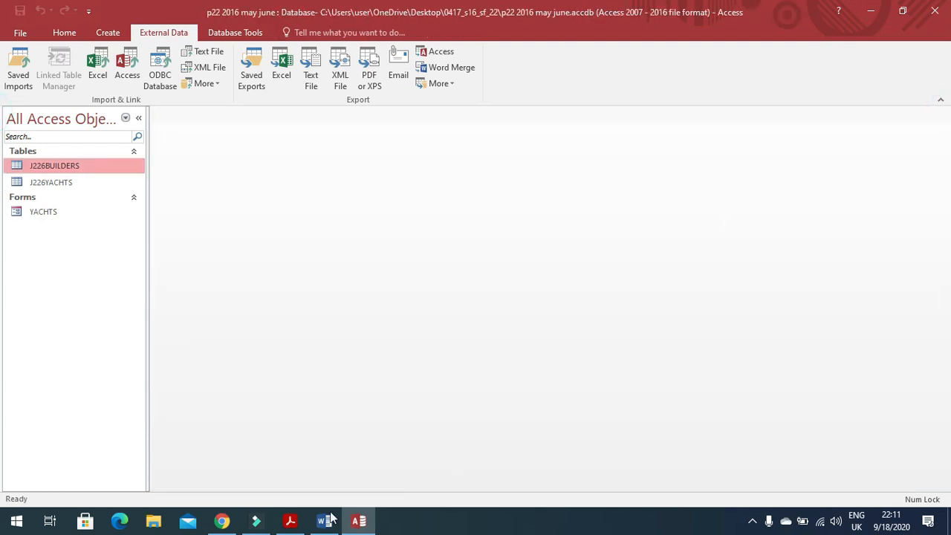
# Step: In the exam PDF, highlight the question 29 instruction about the one-to-many relationship between the Builders and Yachts tables
pyautogui.click(289, 521)
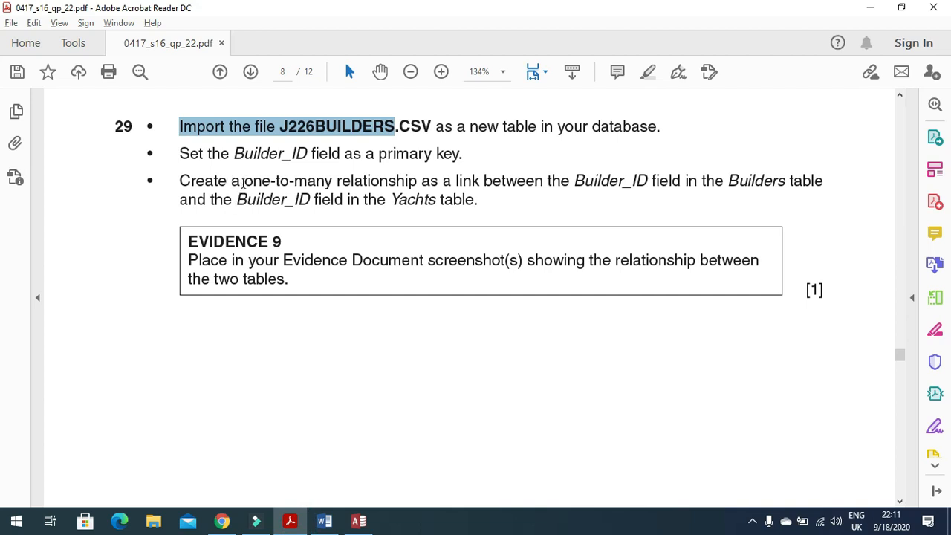
pyautogui.moveTo(244, 181); pyautogui.dragTo(575, 197)
pyautogui.moveTo(663, 200); pyautogui.dragTo(823, 206)
pyautogui.moveTo(183, 202); pyautogui.dragTo(477, 206)
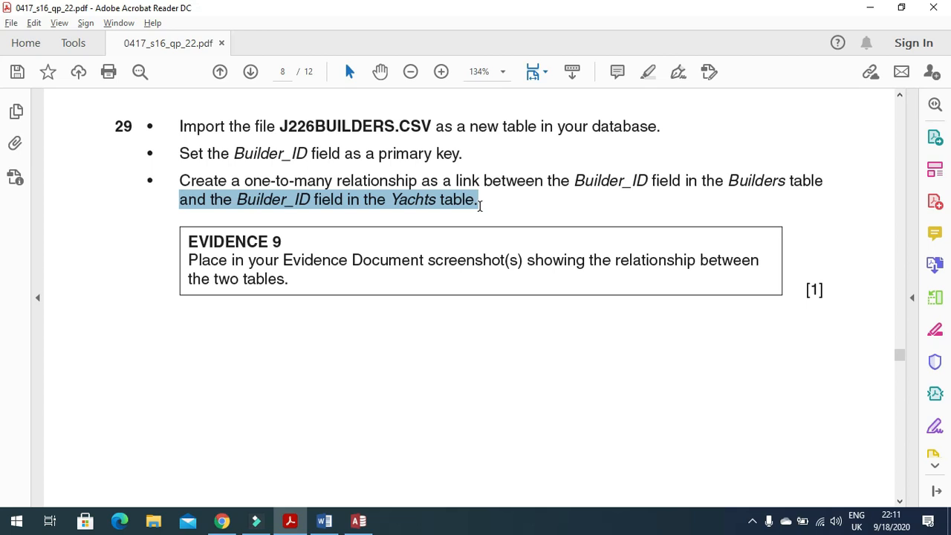
# Step: Switch to Access and add the J226BUILDERS and J226YACHTS tables to the relationships layout
pyautogui.click(290, 521)
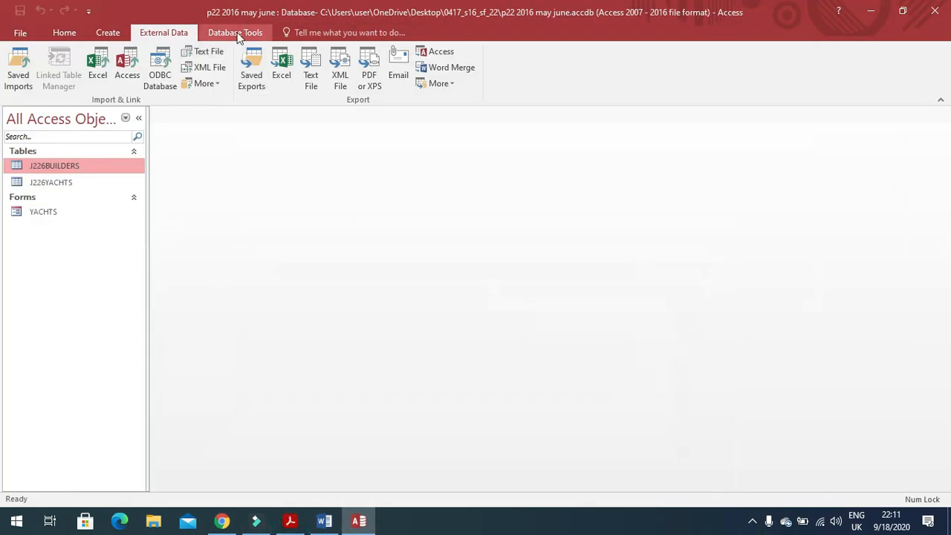
pyautogui.click(234, 32)
pyautogui.click(172, 76)
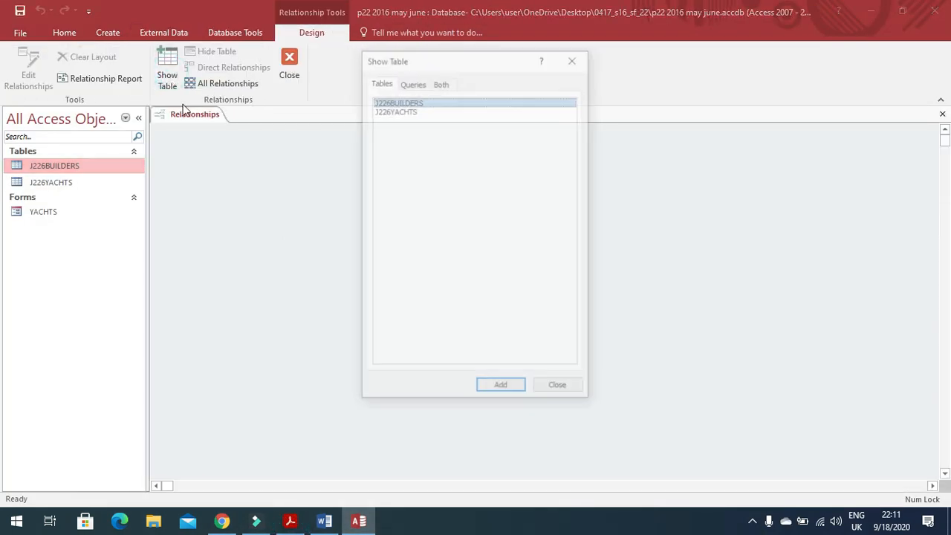
pyautogui.keyDown('shift'); pyautogui.click(388, 202); pyautogui.keyUp('shift')
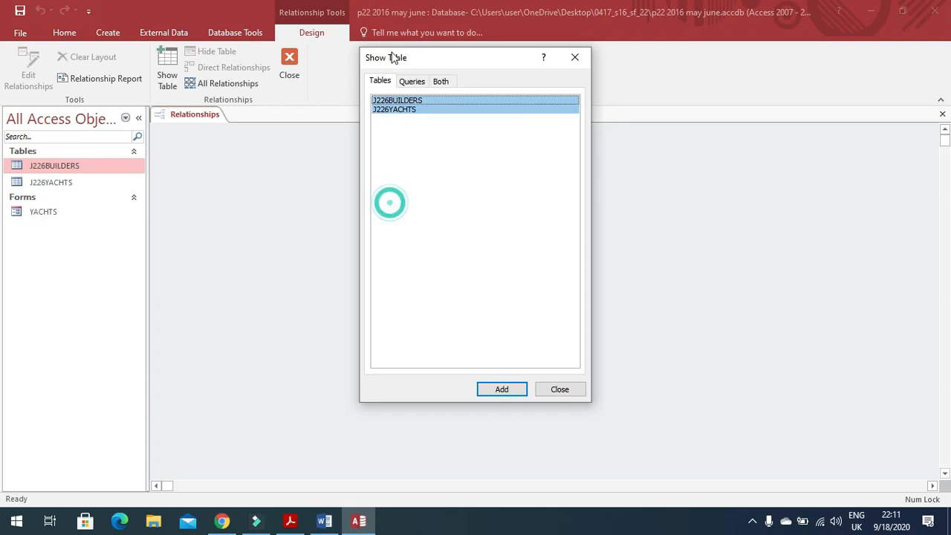
pyautogui.click(500, 391)
pyautogui.click(558, 389)
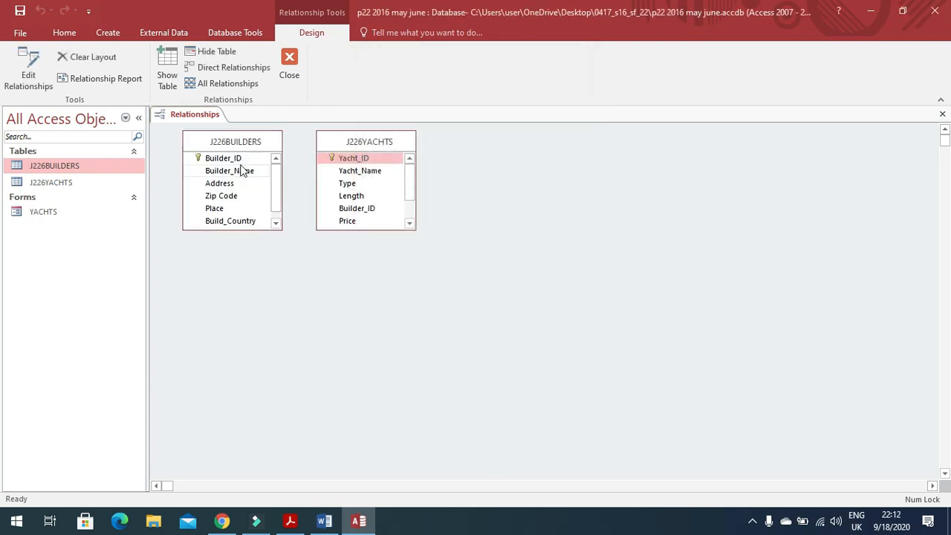
# Step: Create a one-to-many relationship from Builder_ID in J226BUILDERS to Builder_ID in J226YACHTS, without enforcing referential integrity
pyautogui.moveTo(240, 159); pyautogui.dragTo(343, 212)
pyautogui.click(368, 214)
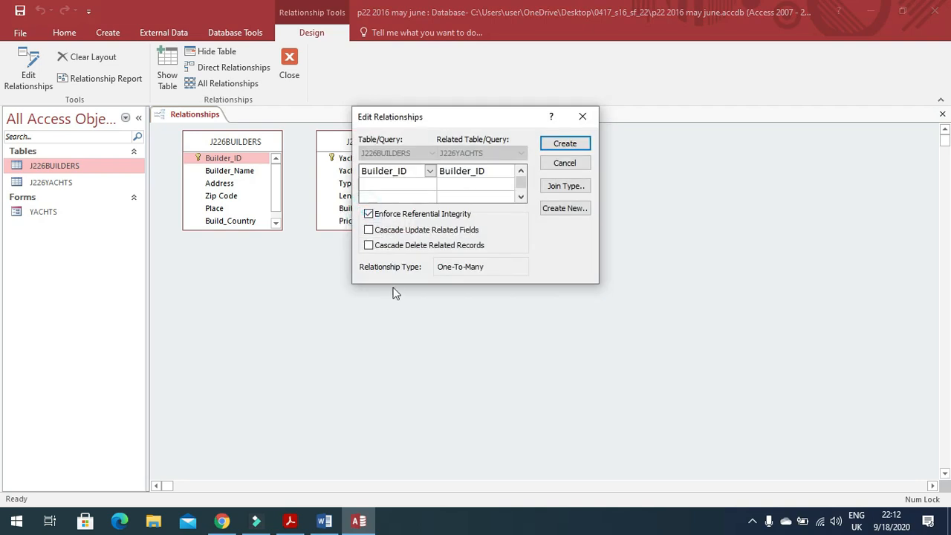
pyautogui.click(571, 145)
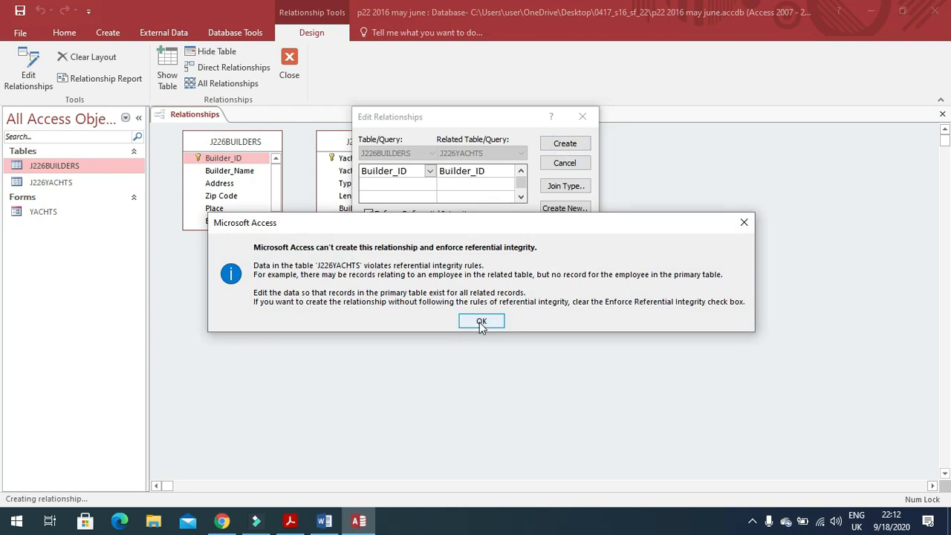
pyautogui.click(479, 322)
pyautogui.click(368, 214)
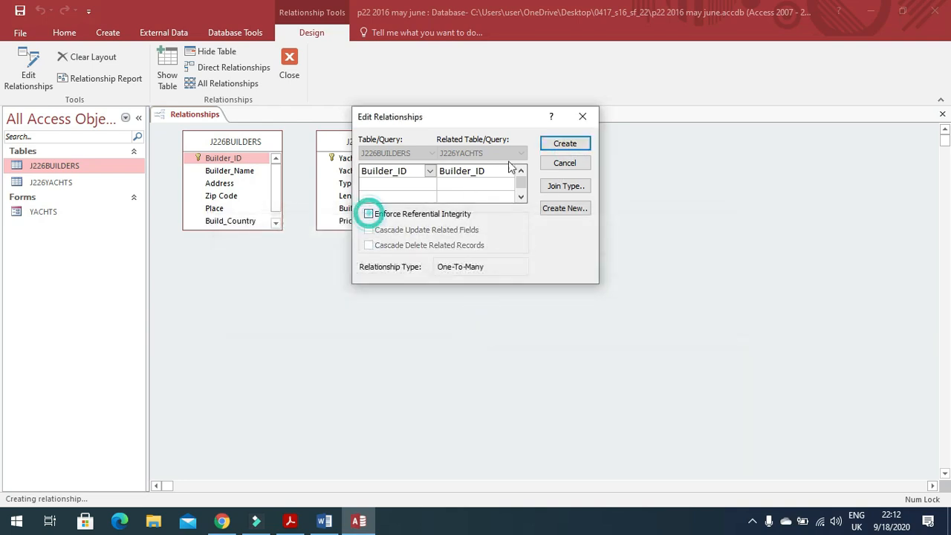
pyautogui.click(563, 144)
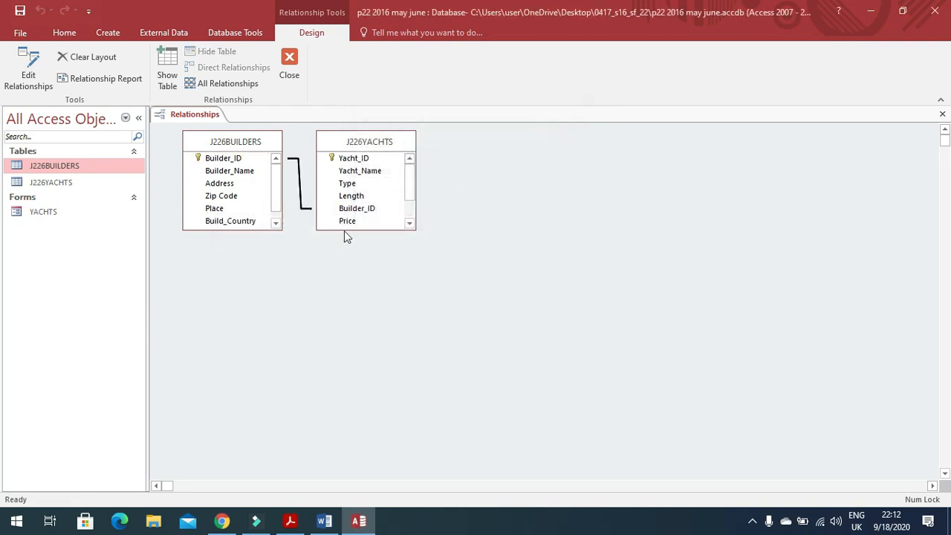
# Step: Show the relationship's settings below the two tables, and paste a screenshot of them under Evidence 9 in the Word evidence document
pyautogui.doubleClick(300, 184)
pyautogui.moveTo(481, 120); pyautogui.dragTo(250, 247)
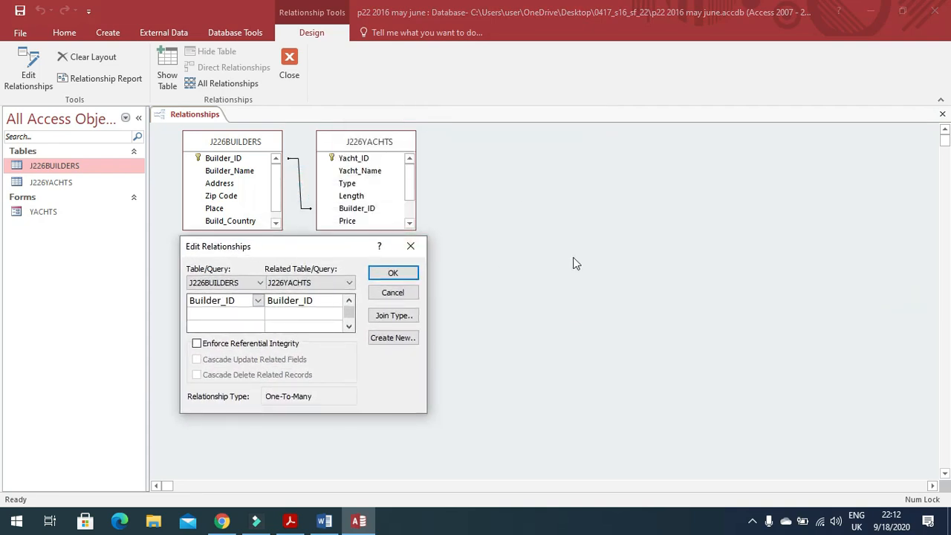
pyautogui.click(324, 520)
pyautogui.scroll(-3, 349, 457)
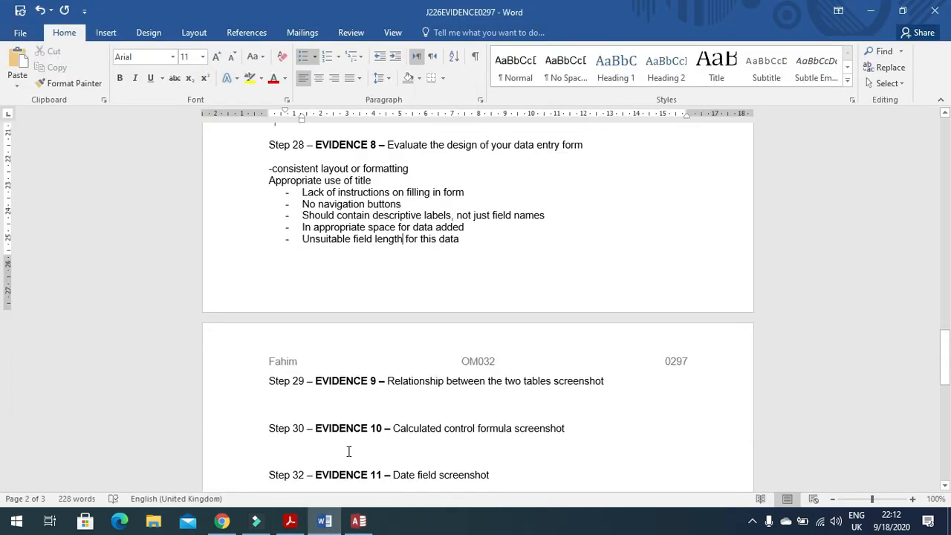
pyautogui.click(382, 390)
pyautogui.hotkey('ctrl', 'v')
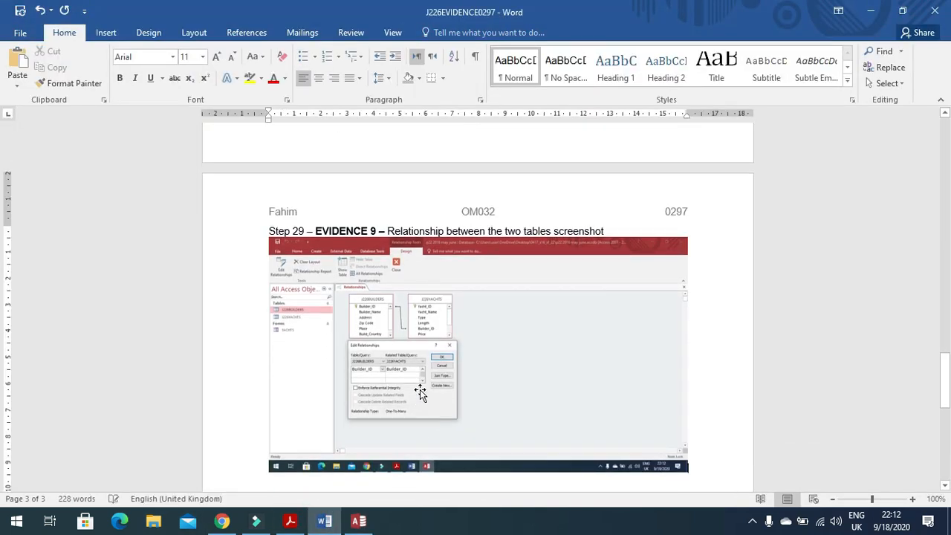
# Step: Crop the Evidence 9 screenshot to the two linked tables and the Edit Relationships dialog, and enlarge the cropped picture
pyautogui.click(413, 450)
pyautogui.click(441, 32)
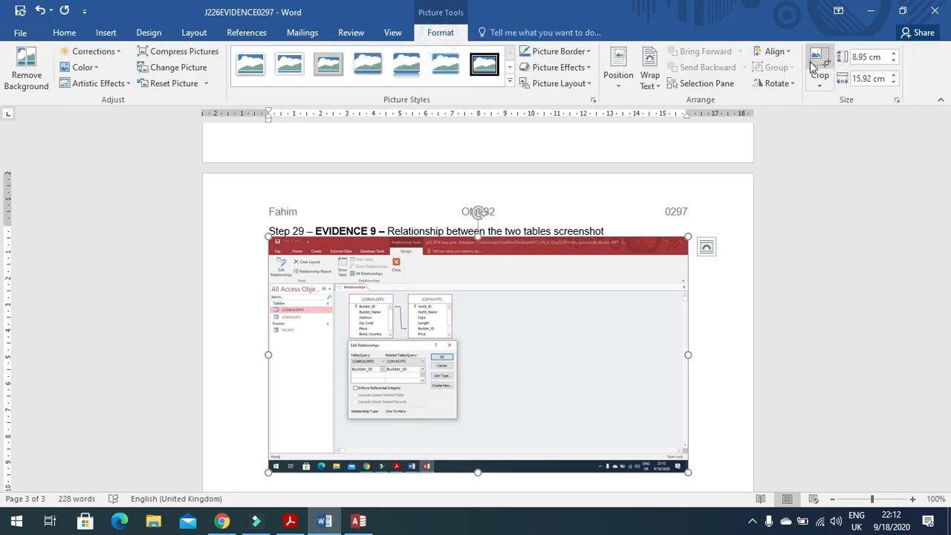
pyautogui.click(819, 65)
pyautogui.moveTo(684, 468); pyautogui.dragTo(460, 421)
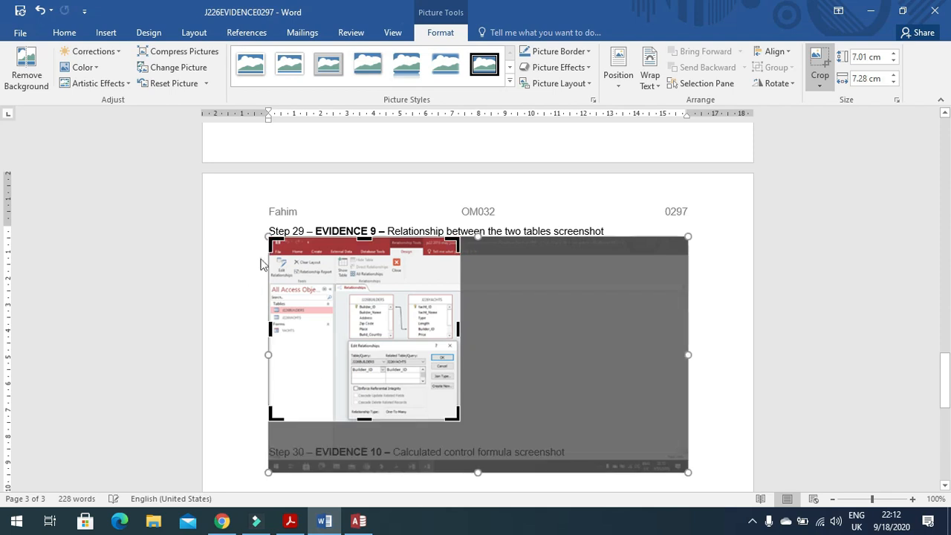
pyautogui.moveTo(273, 239); pyautogui.dragTo(336, 283)
pyautogui.click(719, 240)
pyautogui.click(372, 308)
pyautogui.moveTo(394, 374); pyautogui.dragTo(459, 416)
# Step: Read question 30 in the exam PDF, highlighting "Yachts and the Builders tables", and switch back to Access
pyautogui.click(290, 523)
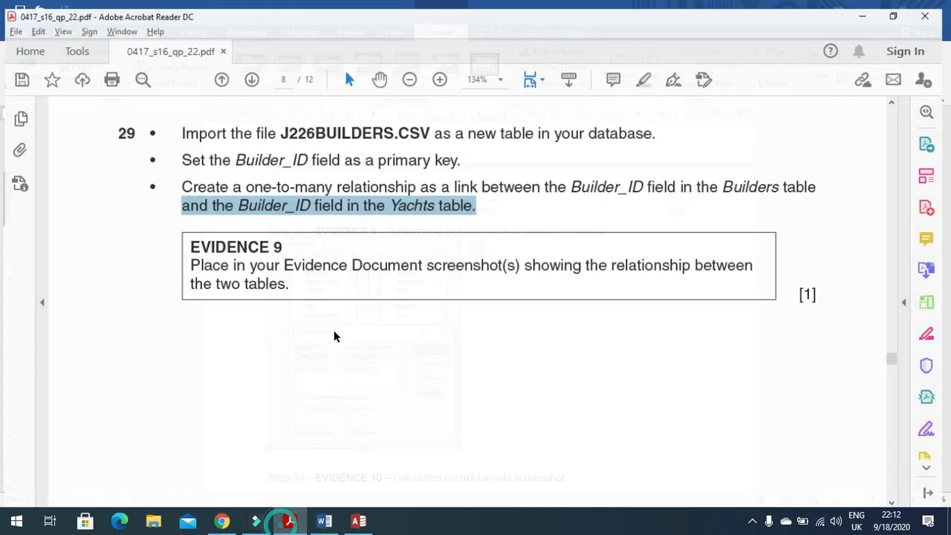
pyautogui.scroll(-2, 273, 281)
pyautogui.moveTo(190, 193); pyautogui.dragTo(517, 206)
pyautogui.scroll(-3, 517, 208)
pyautogui.scroll(-4, 513, 210)
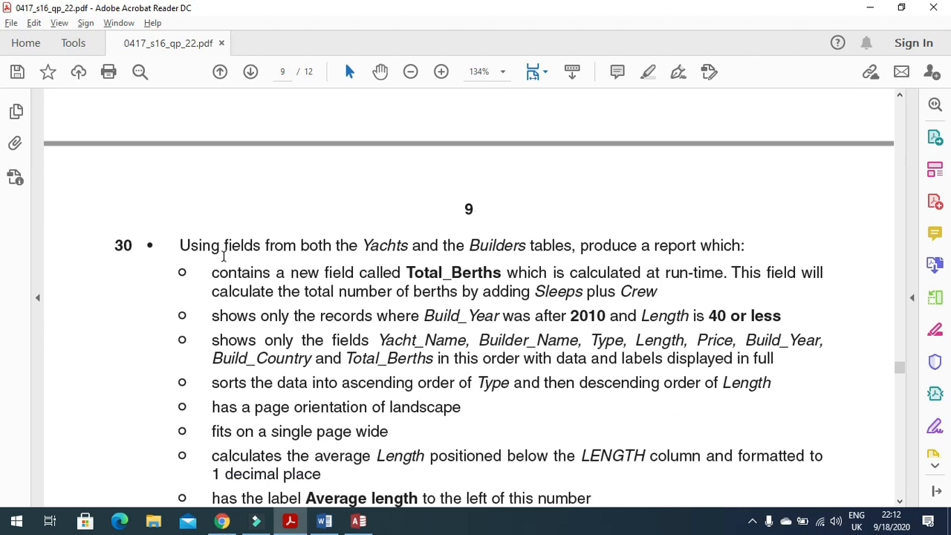
pyautogui.moveTo(361, 246); pyautogui.dragTo(559, 254)
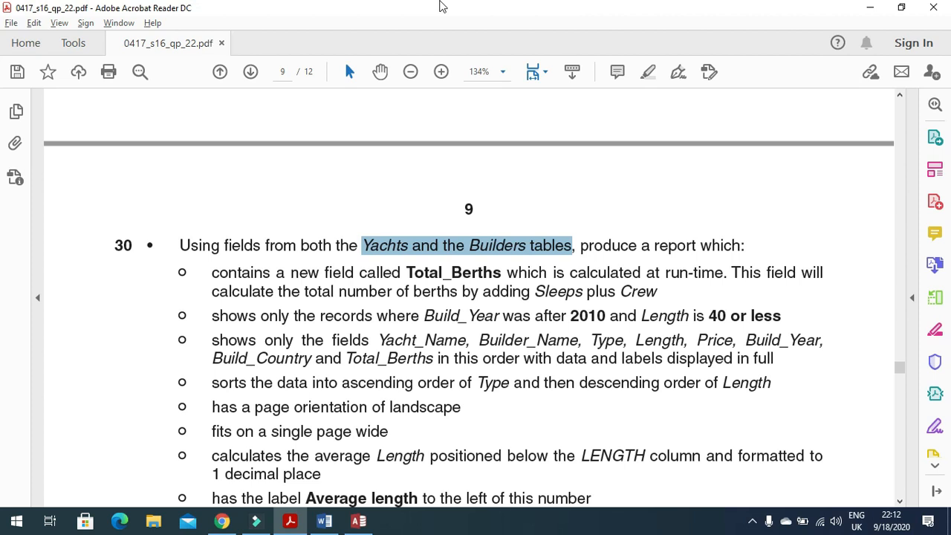
pyautogui.click(359, 521)
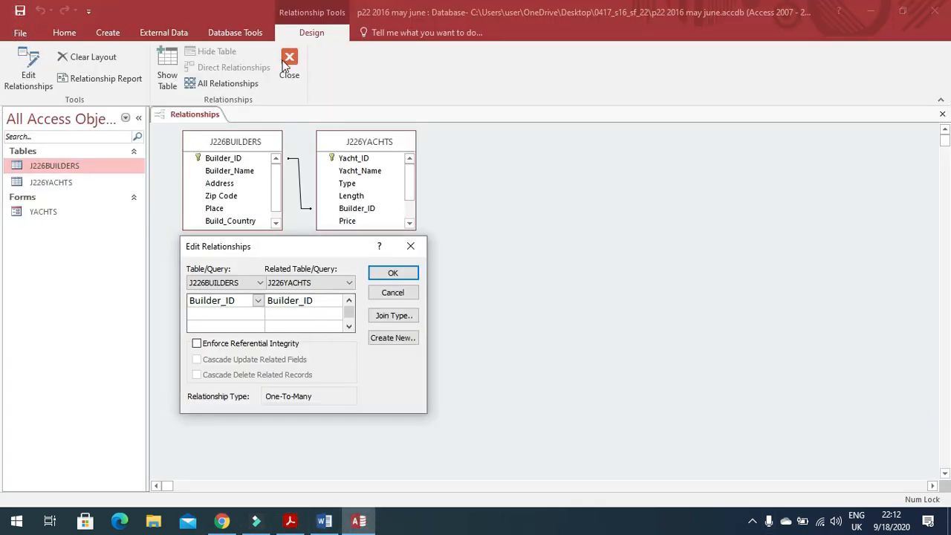
# Step: Close the relationship settings and the Relationships window, and start a new query with the Simple Query Wizard
pyautogui.click(408, 275)
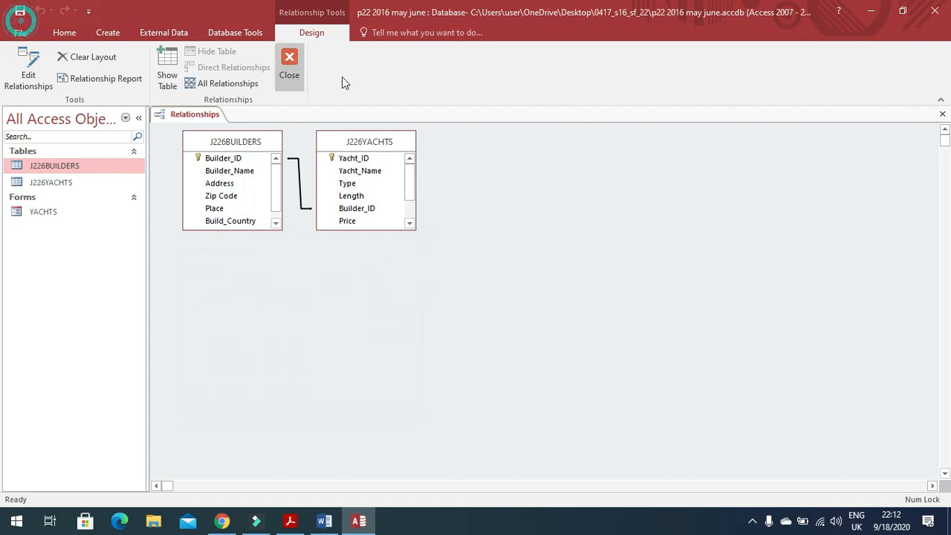
pyautogui.click(289, 65)
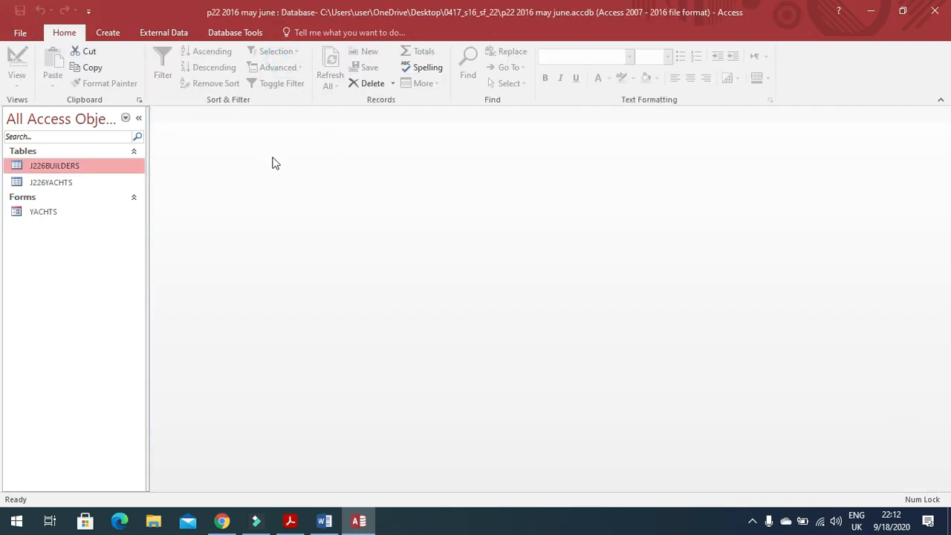
pyautogui.click(106, 34)
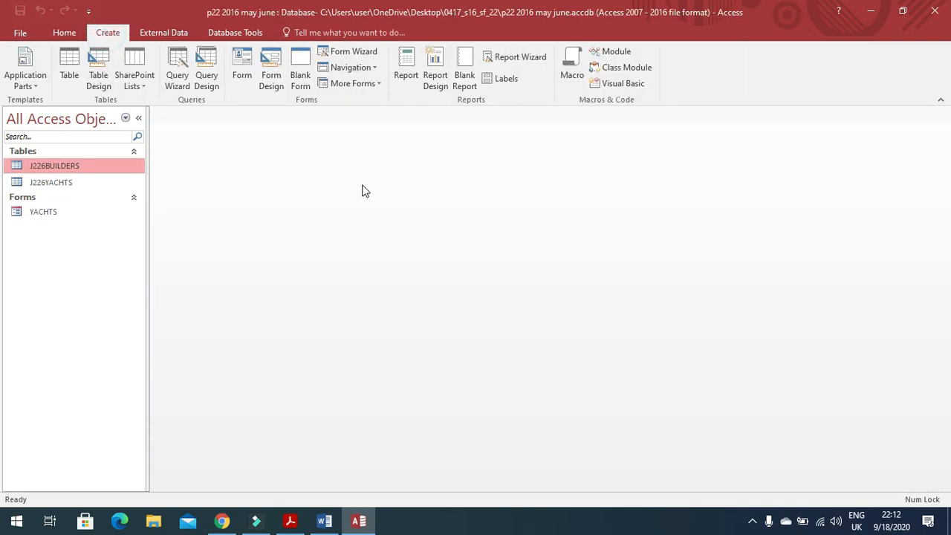
pyautogui.click(180, 80)
pyautogui.click(548, 330)
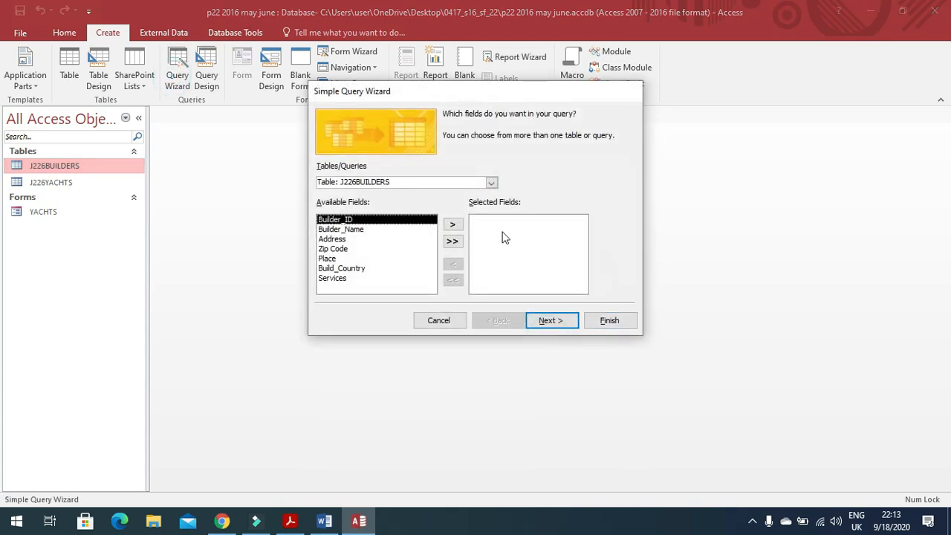
# Step: Add all fields from both the J226BUILDERS and J226YACHTS tables to the query
pyautogui.click(453, 242)
pyautogui.click(490, 182)
pyautogui.click(390, 204)
pyautogui.click(453, 242)
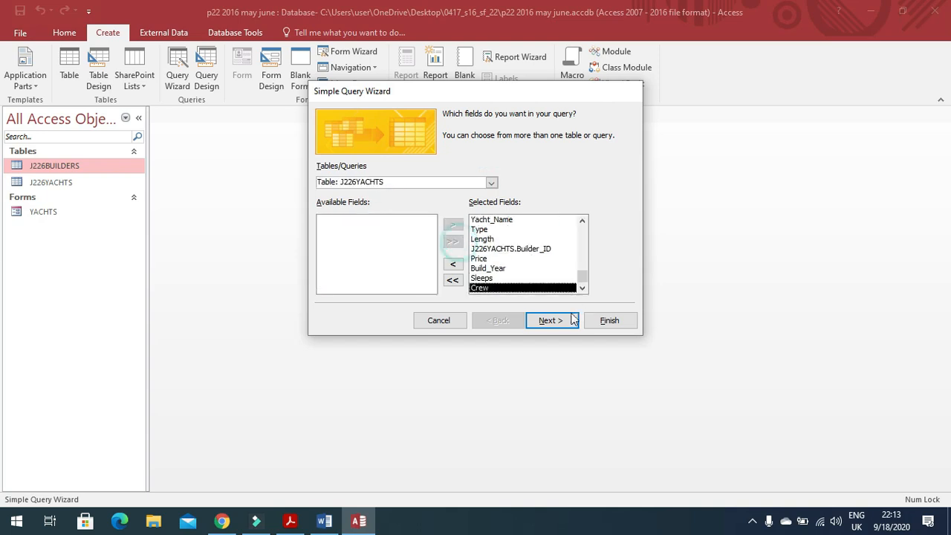
# Step: Title the query with the question number 30 copied from the exam PDF, and finish the wizard with the query design open for modification
pyautogui.click(551, 321)
pyautogui.click(552, 321)
pyautogui.click(483, 247)
pyautogui.moveTo(525, 130); pyautogui.dragTo(428, 129)
pyautogui.click(291, 521)
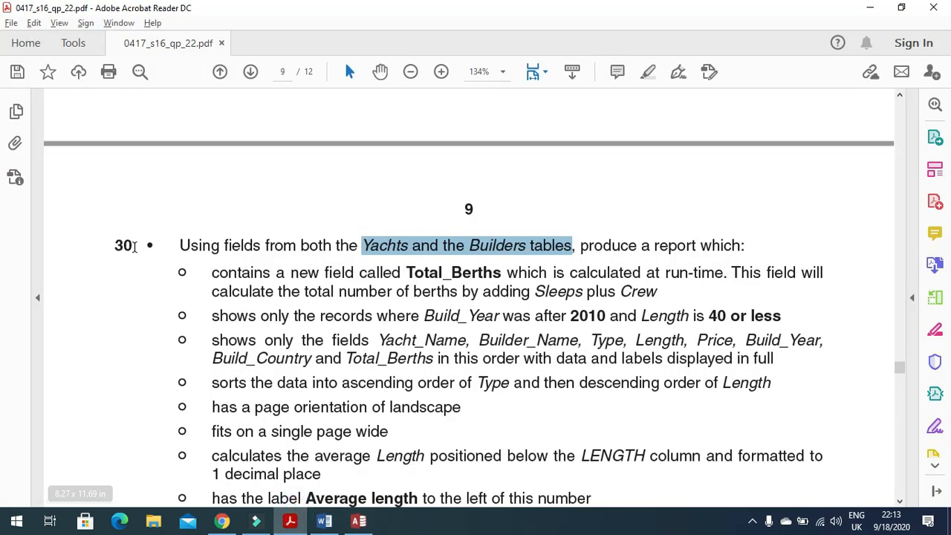
pyautogui.moveTo(132, 247); pyautogui.dragTo(104, 242)
pyautogui.hotkey('ctrl', 'c')
pyautogui.click(296, 524)
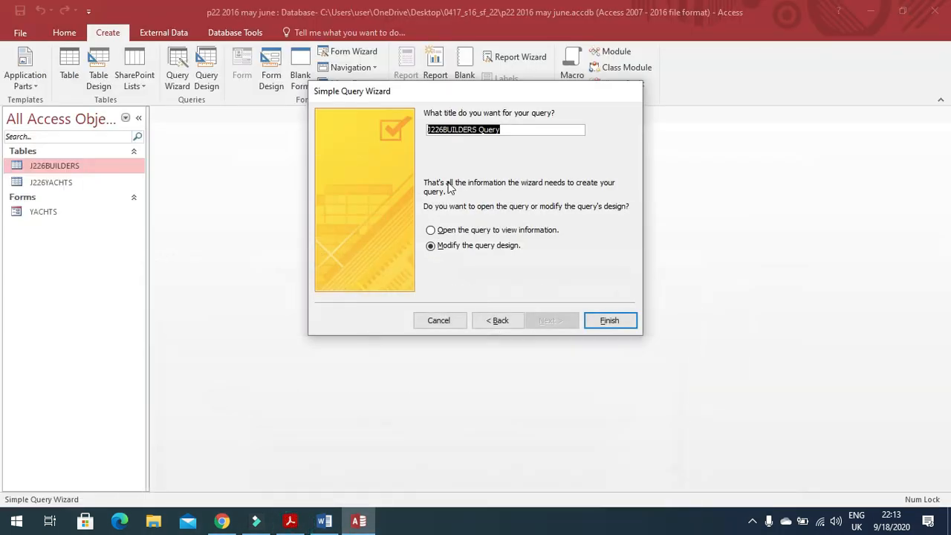
pyautogui.hotkey('ctrl', 'v')
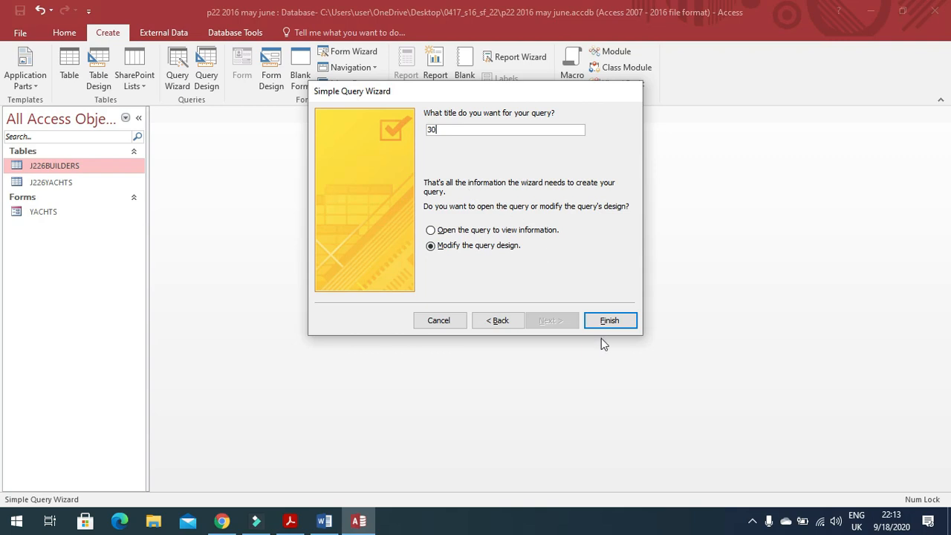
pyautogui.click(608, 320)
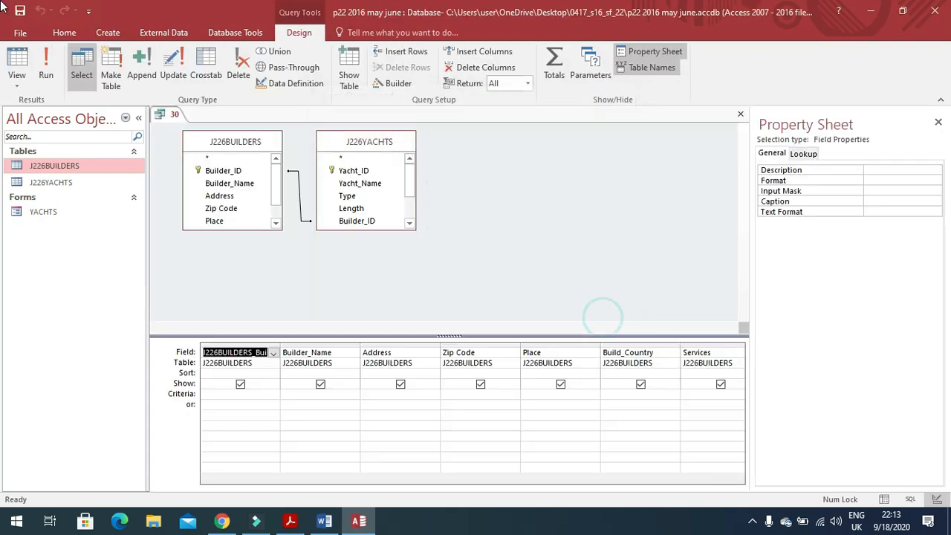
# Step: Read question 30's Total_Berths requirement in the exam PDF, highlighting the calculation text, and return to Access
pyautogui.click(299, 526)
pyautogui.moveTo(208, 273); pyautogui.dragTo(501, 274)
pyautogui.click(407, 275)
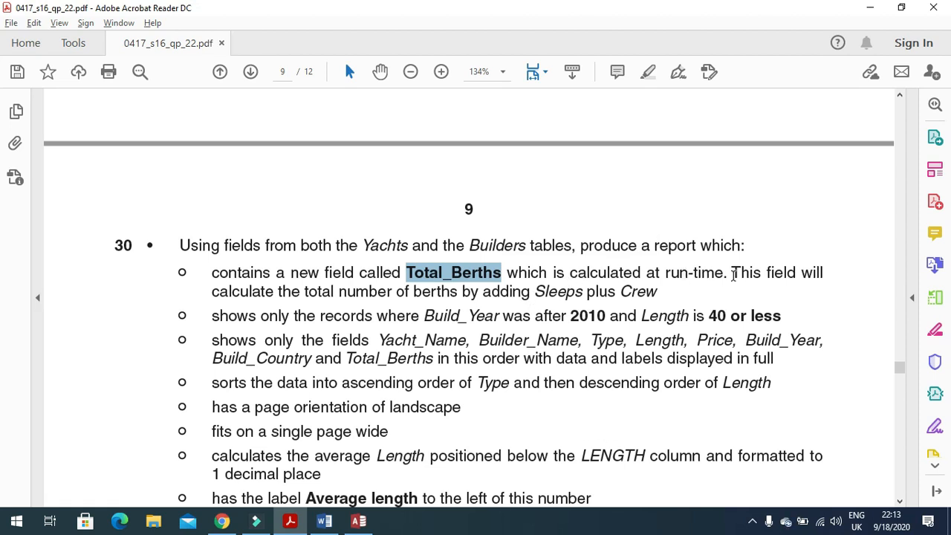
pyautogui.moveTo(734, 275); pyautogui.dragTo(823, 275)
pyautogui.click(217, 294)
pyautogui.moveTo(217, 294); pyautogui.dragTo(645, 297)
pyautogui.hotkey('alt', 'Tab')
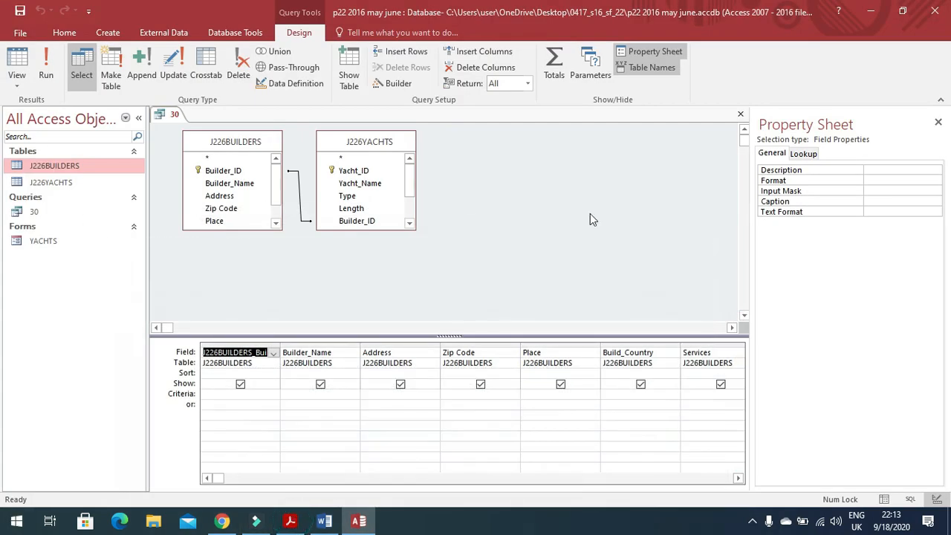
# Step: Insert an empty column before Crew in the query's design grid and place the cursor in its field cell
pyautogui.moveTo(739, 478); pyautogui.dragTo(739, 479)
pyautogui.click(741, 480)
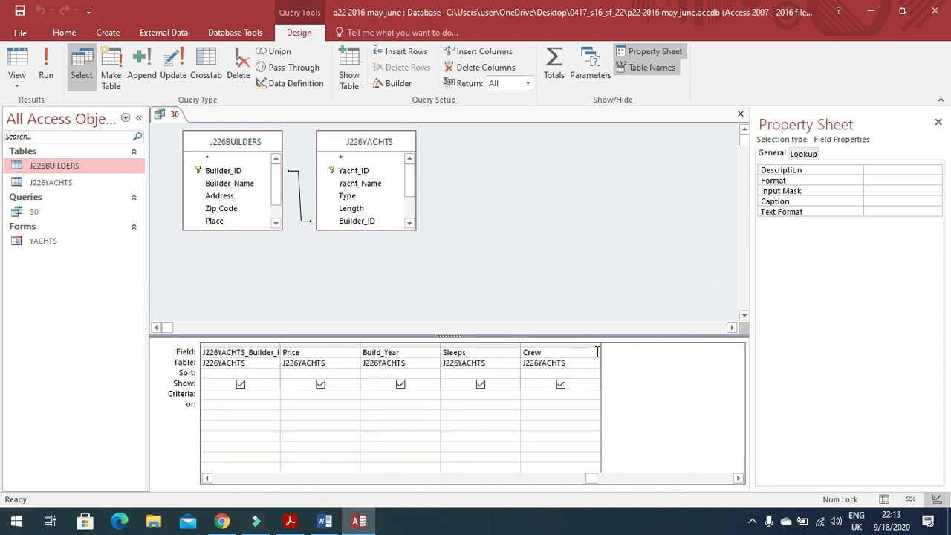
pyautogui.click(597, 353)
pyautogui.click(647, 365)
pyautogui.click(591, 402)
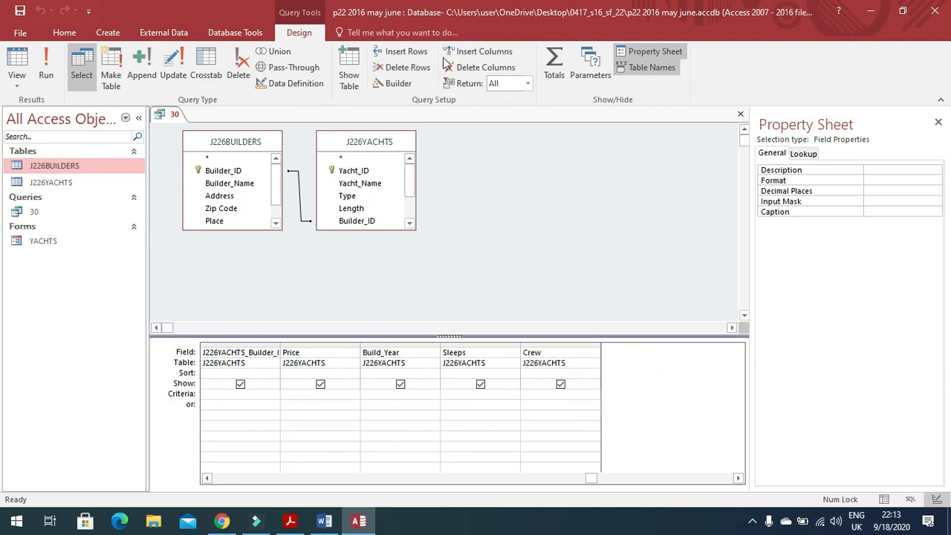
pyautogui.click(467, 52)
pyautogui.click(573, 353)
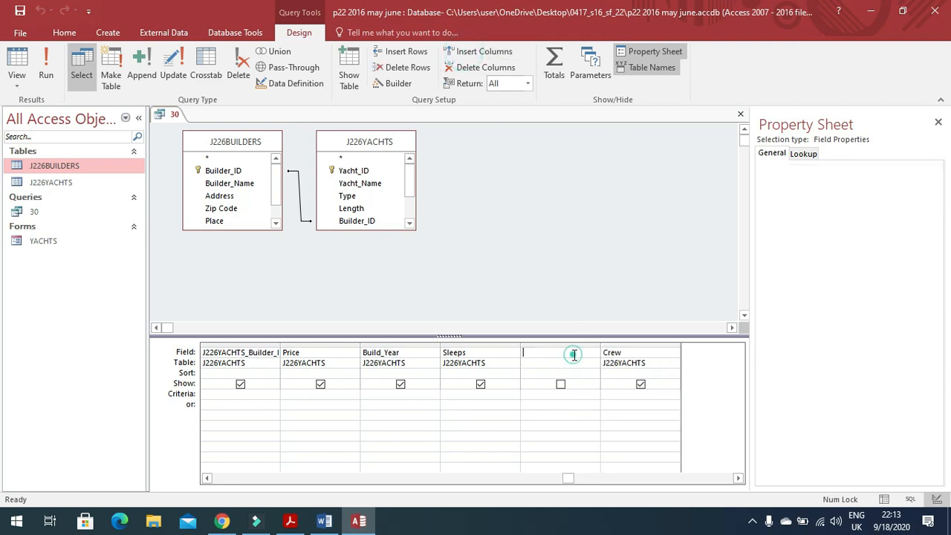
# Step: Build the expression [Sleeps]+[Crew] for the empty column with the Expression Builder, checking the calculation against the exam PDF
pyautogui.click(399, 83)
pyautogui.hotkey('alt', 'Tab')
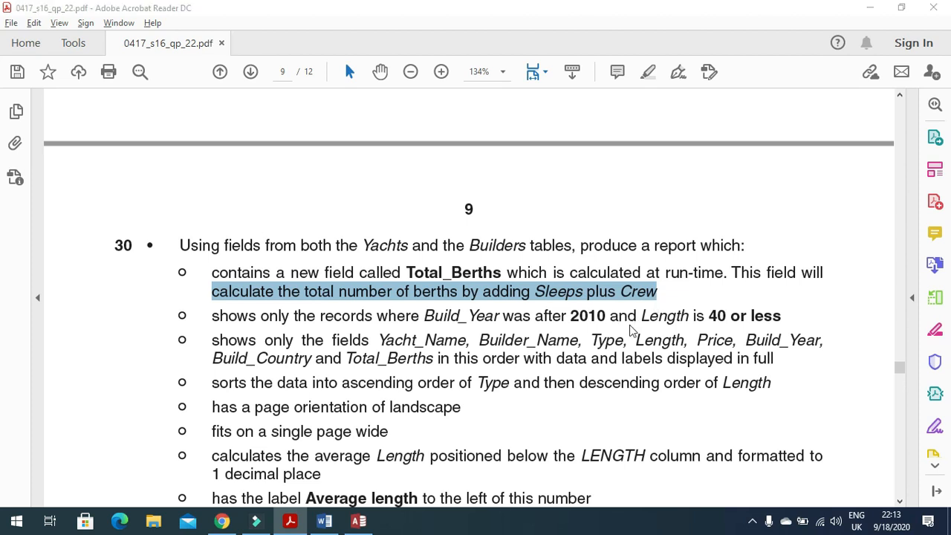
pyautogui.hotkey('alt', 'Tab')
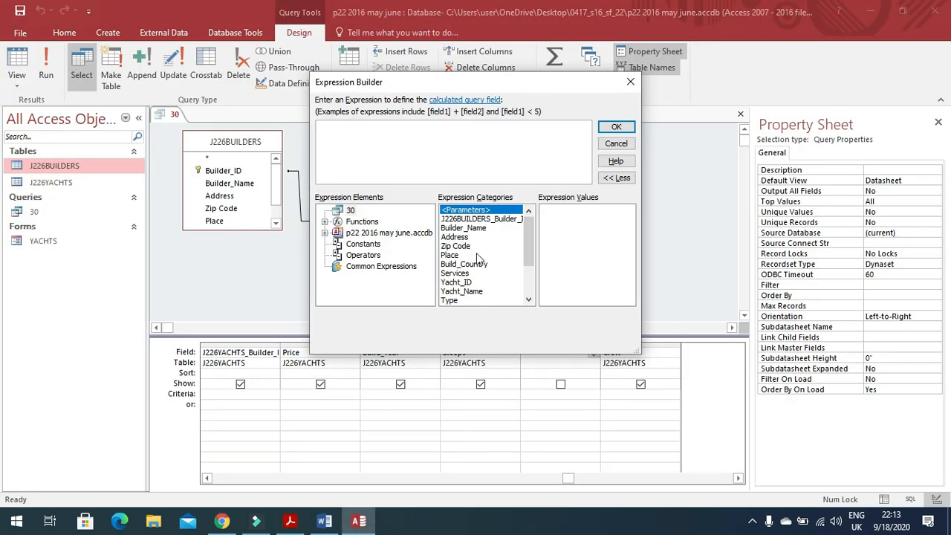
pyautogui.moveTo(529, 243); pyautogui.dragTo(532, 273)
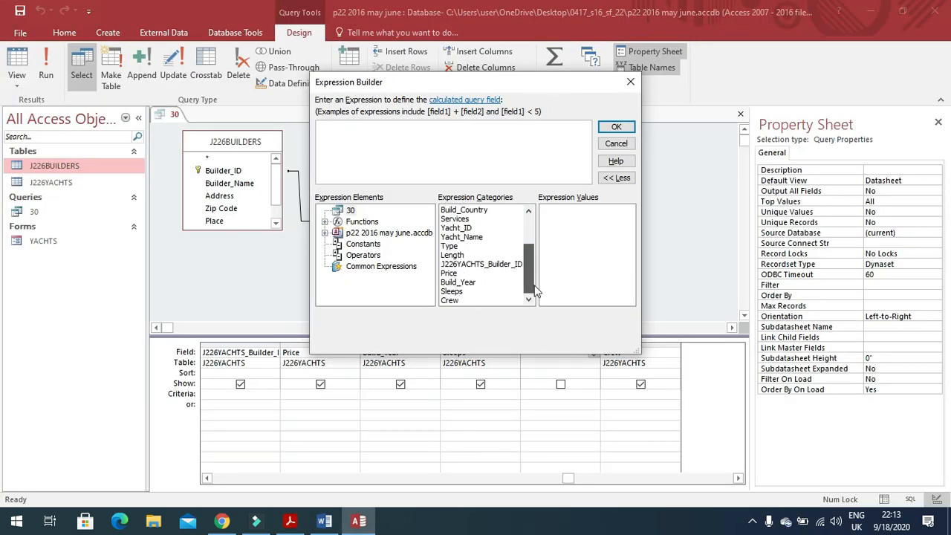
pyautogui.doubleClick(484, 291)
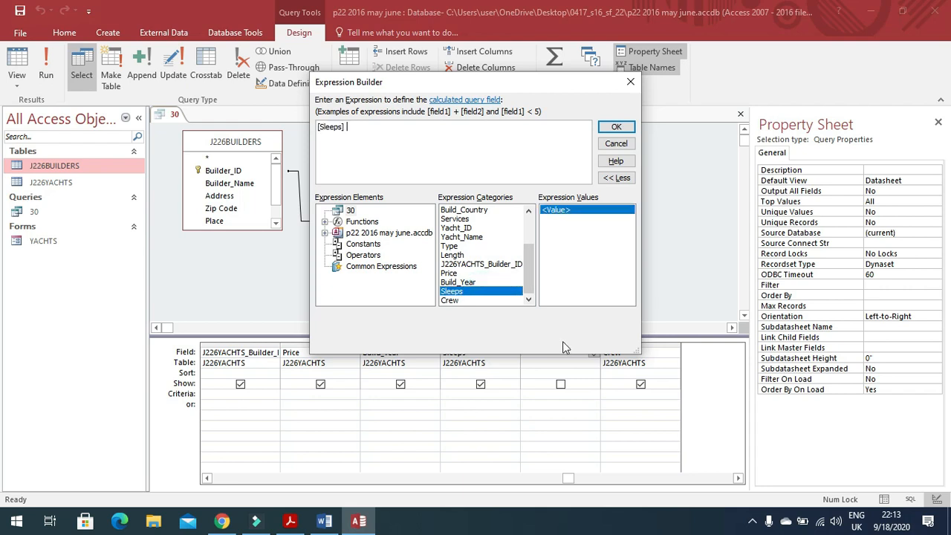
pyautogui.doubleClick(489, 301)
pyautogui.click(615, 127)
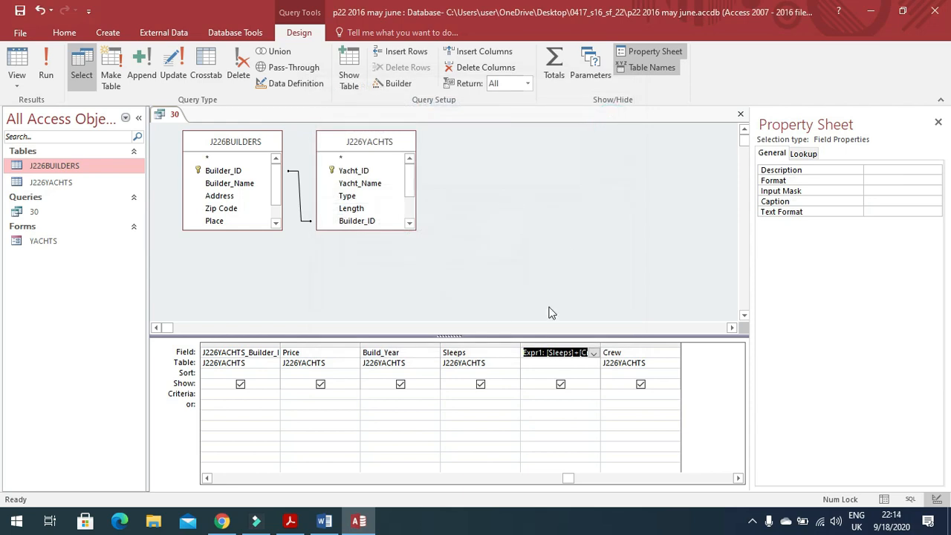
# Step: Rename the calculated field Total_Berths and run the query to check its values
pyautogui.click(524, 354)
pyautogui.doubleClick(523, 354)
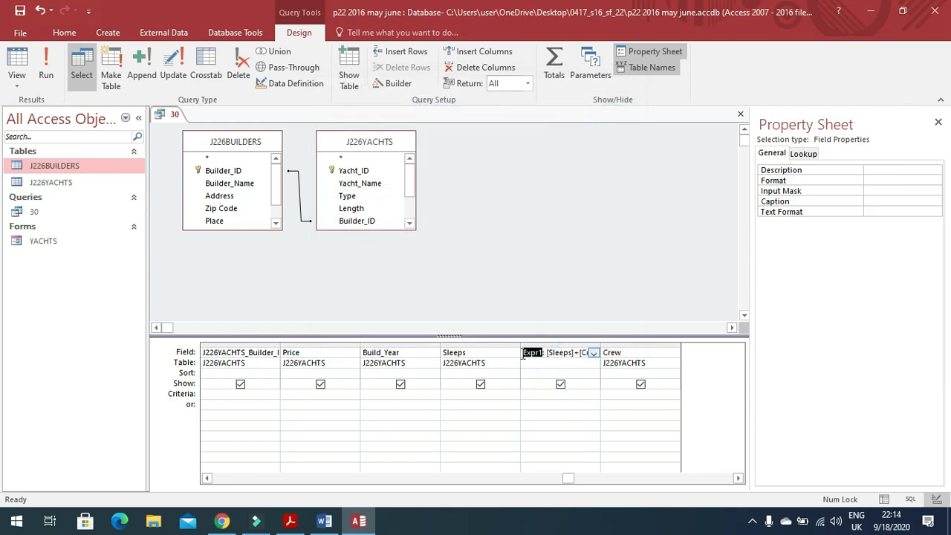
pyautogui.write('Total_Berths: [Slee')
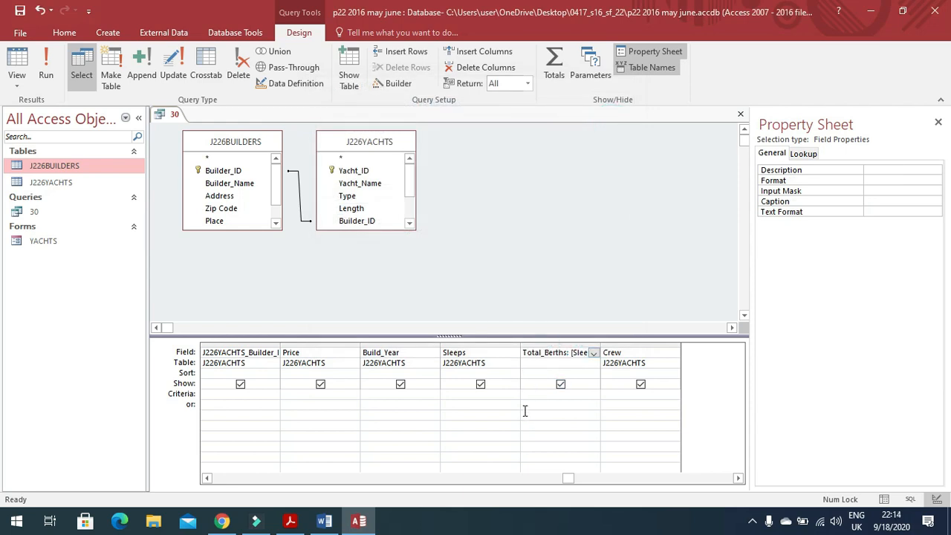
pyautogui.click(47, 73)
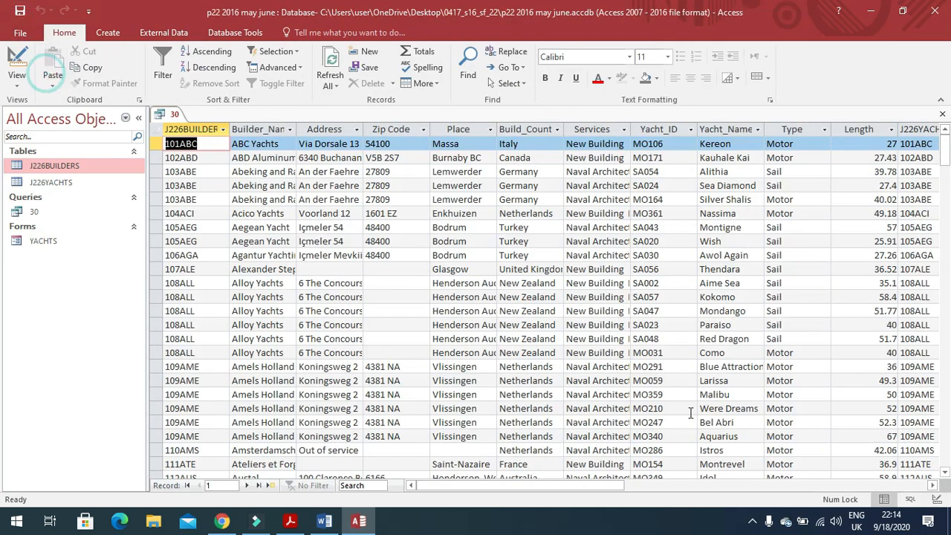
pyautogui.moveTo(561, 486); pyautogui.dragTo(733, 487)
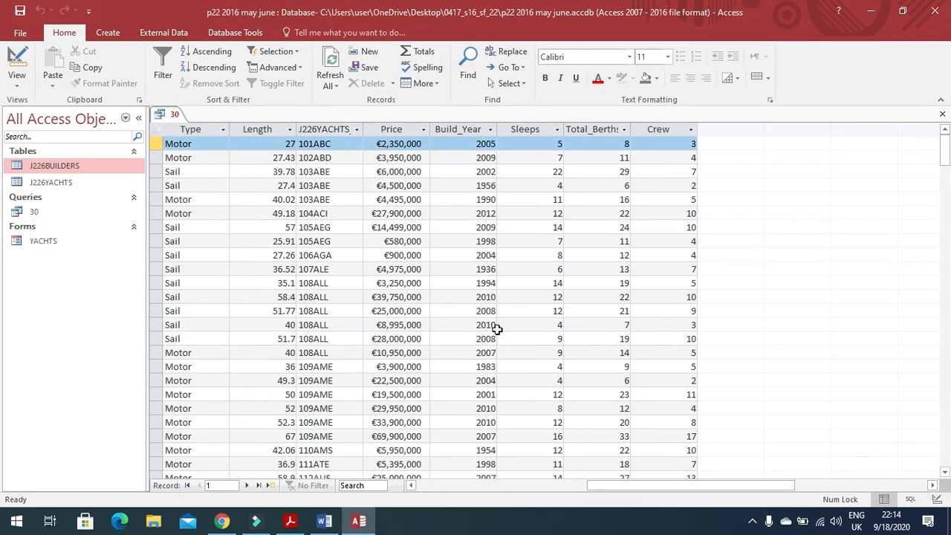
# Step: Set the Build_Year criterion to >2010 as question 30 requires, and run the query to check the filtered records, keeping it open
pyautogui.hotkey('alt', 'Tab')
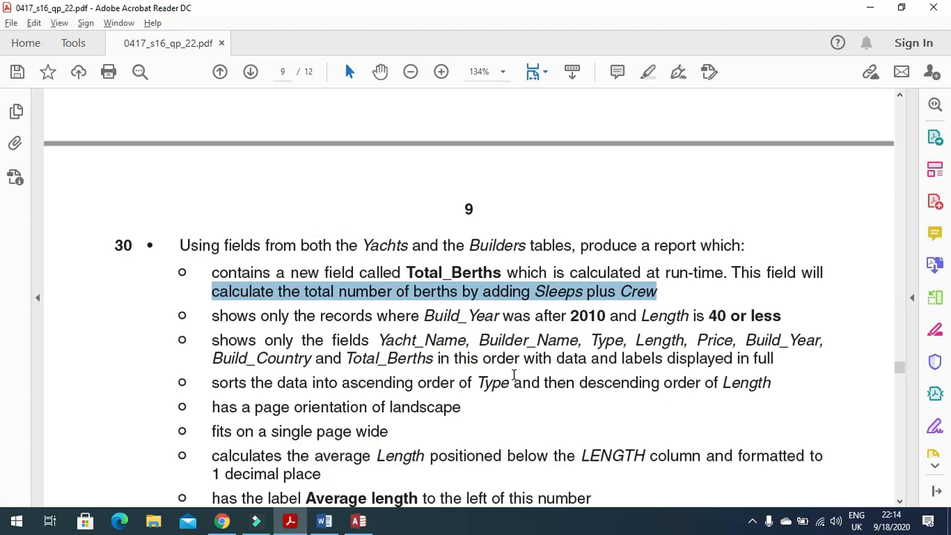
pyautogui.moveTo(206, 321)
pyautogui.mouseDown()
pyautogui.moveTo(319, 335)
pyautogui.moveTo(340, 319)
pyautogui.moveTo(455, 318)
pyautogui.moveTo(532, 340)
pyautogui.moveTo(551, 322)
pyautogui.moveTo(605, 320)
pyautogui.moveTo(595, 331)
pyautogui.mouseUp()
pyautogui.hotkey('alt', 'Tab')
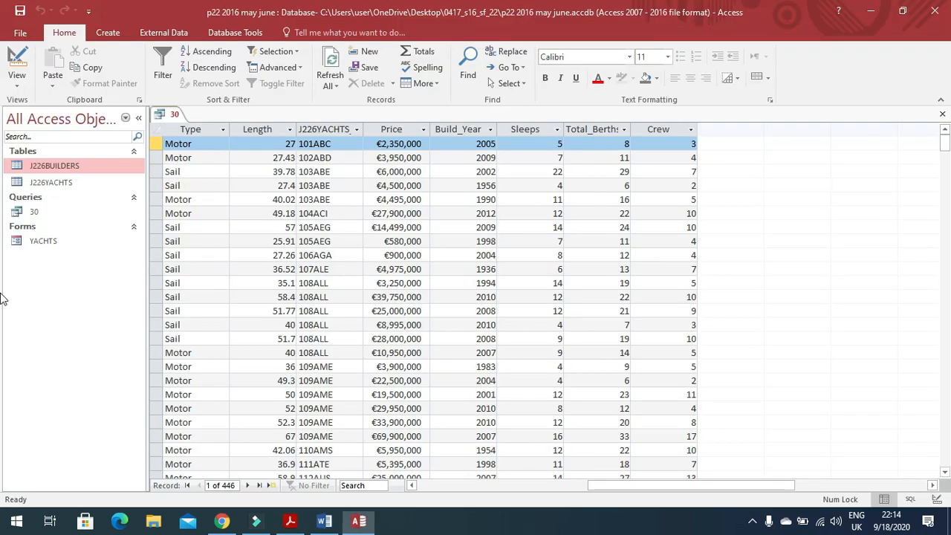
pyautogui.click(20, 58)
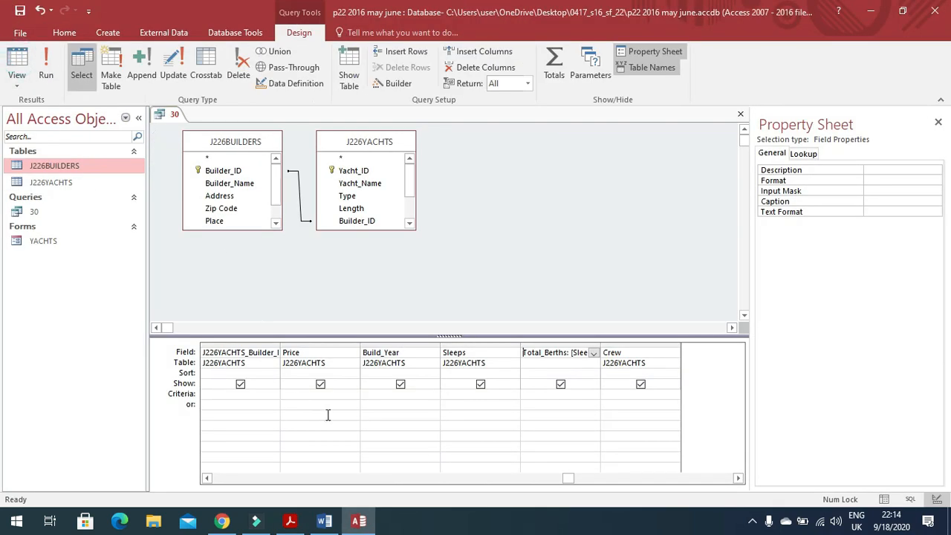
pyautogui.click(377, 394)
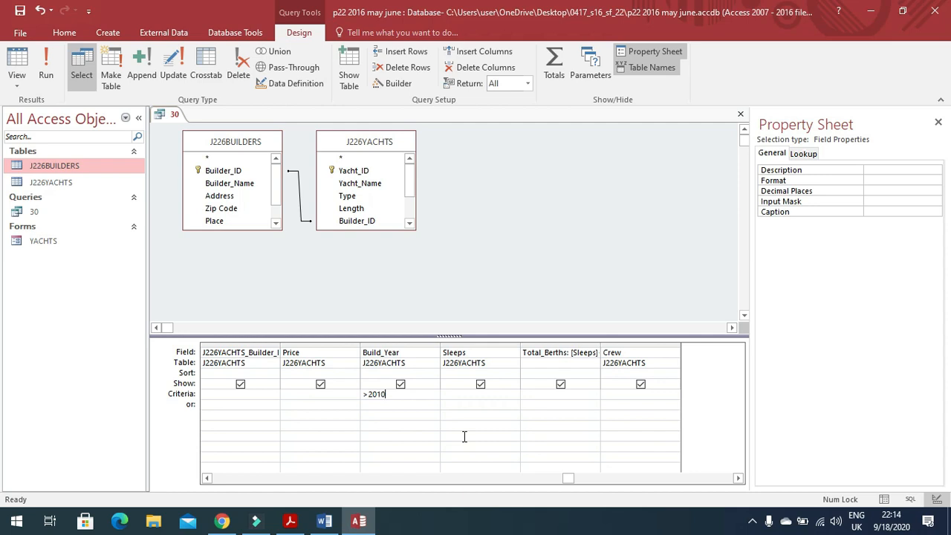
pyautogui.click(46, 66)
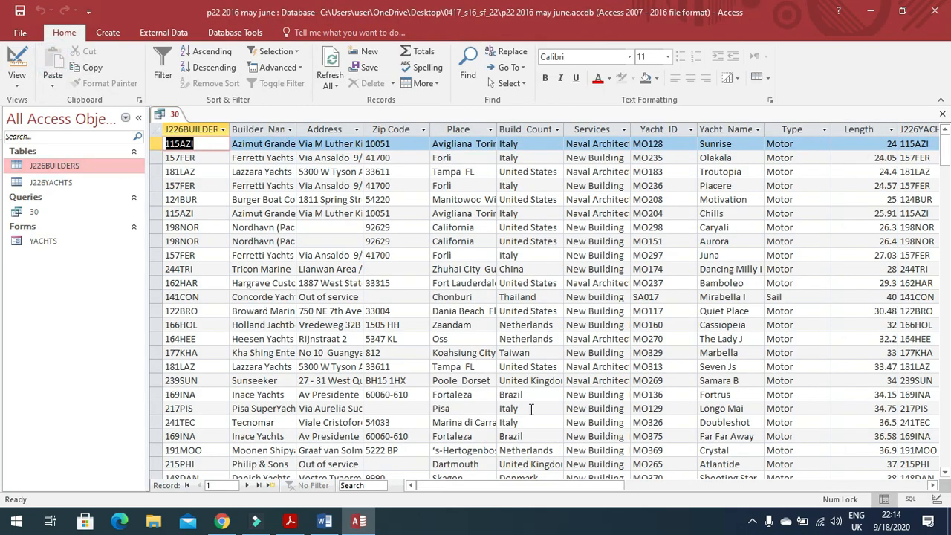
pyautogui.moveTo(491, 493); pyautogui.dragTo(593, 497)
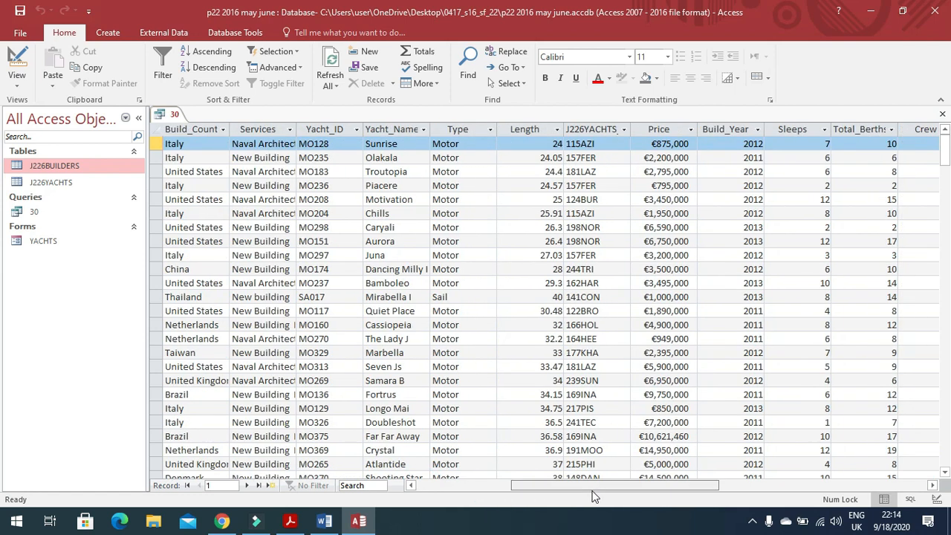
pyautogui.click(944, 115)
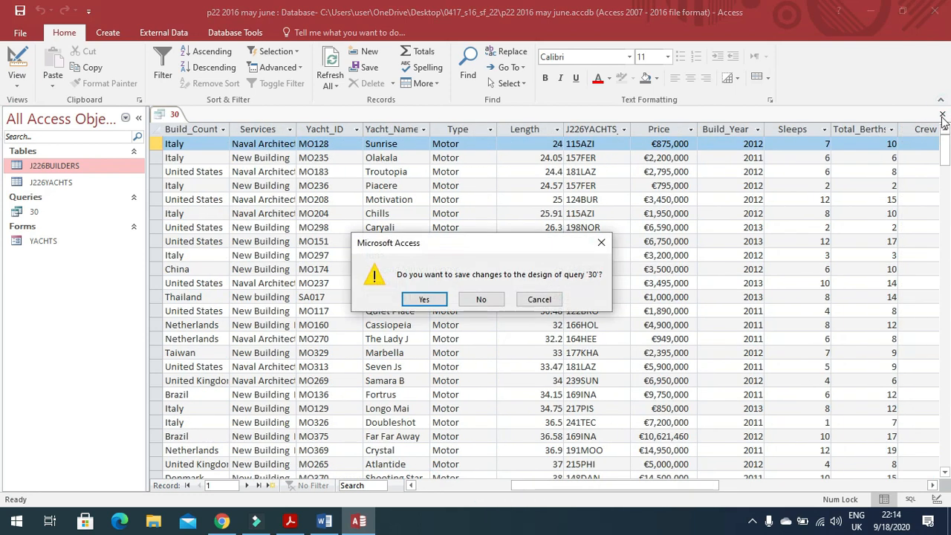
pyautogui.click(540, 300)
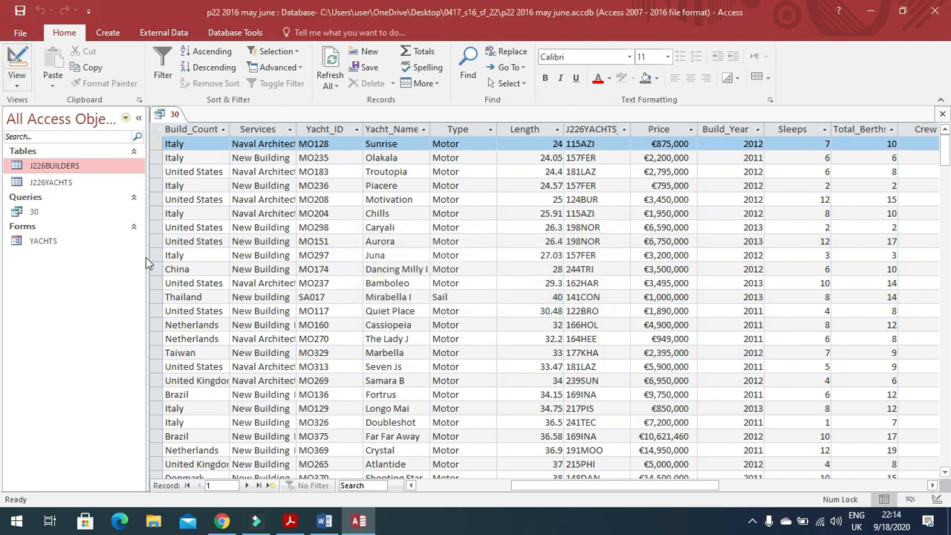
# Step: Check the Length condition in the exam PDF, set the Length criterion to <=40 in the query, and run it before closing it
pyautogui.click(290, 521)
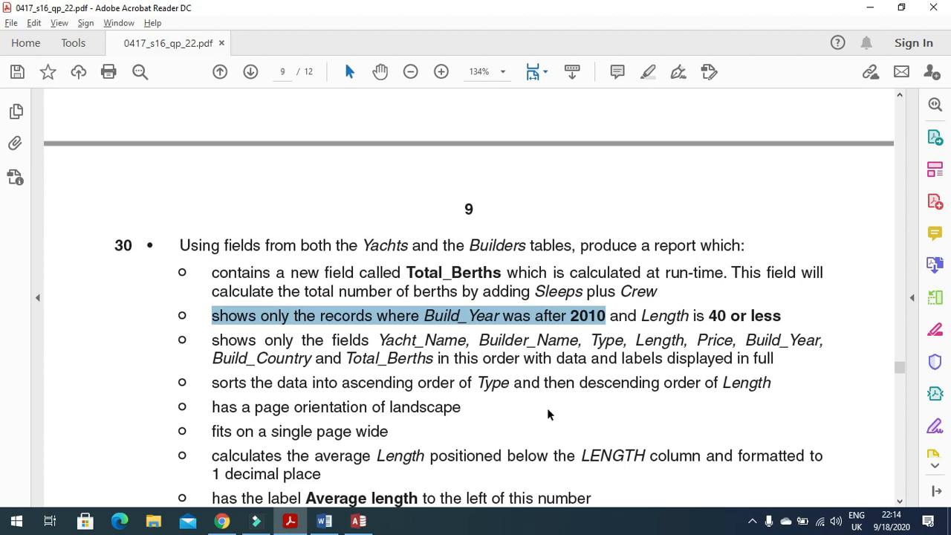
pyautogui.click(359, 521)
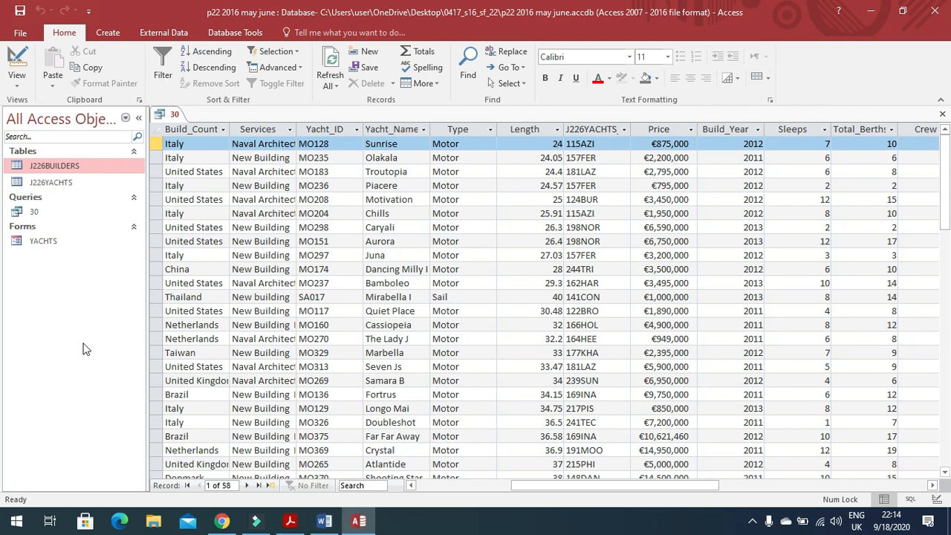
pyautogui.click(17, 66)
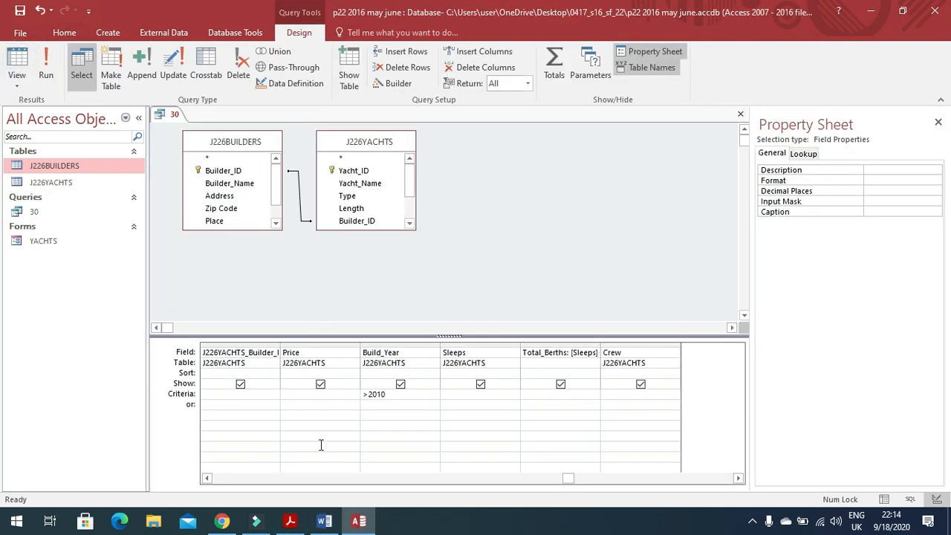
pyautogui.click(208, 480)
pyautogui.click(208, 480)
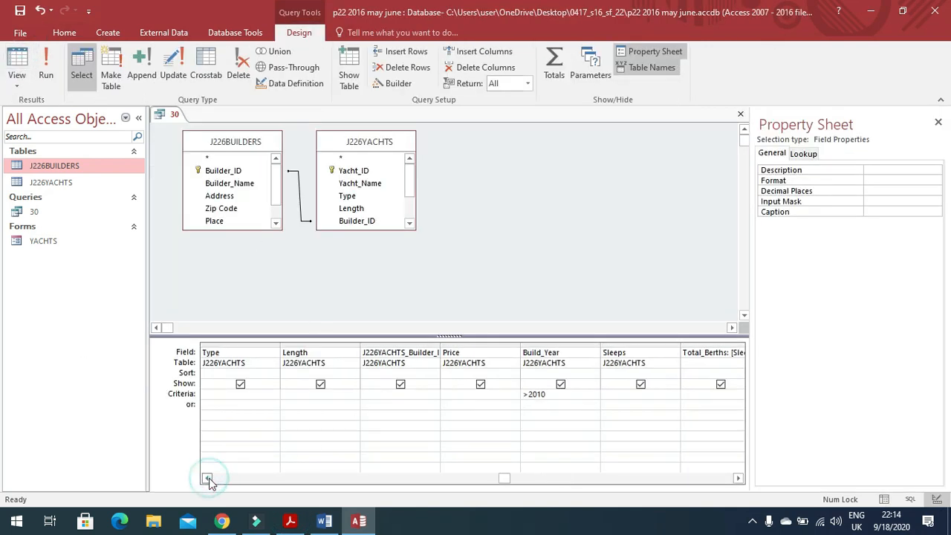
pyautogui.click(319, 394)
pyautogui.write('<=40')
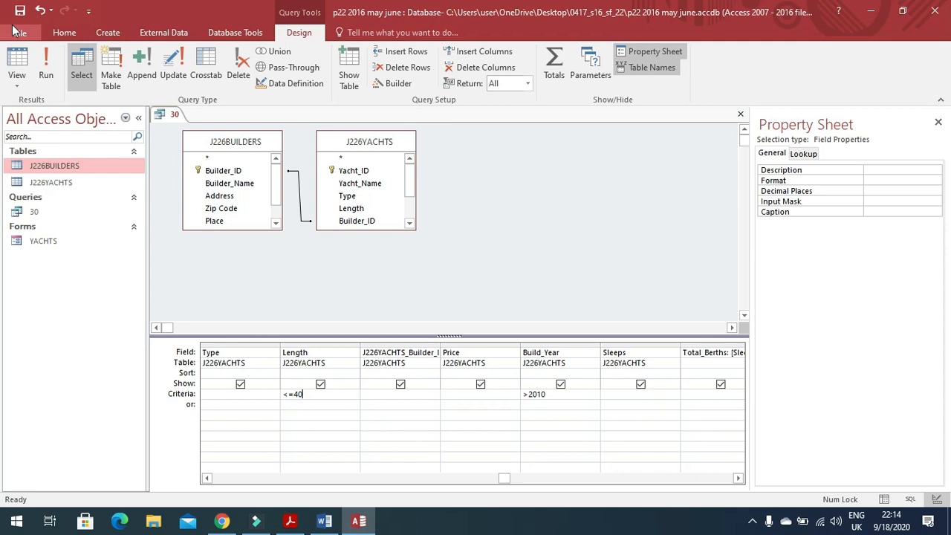
pyautogui.click(45, 71)
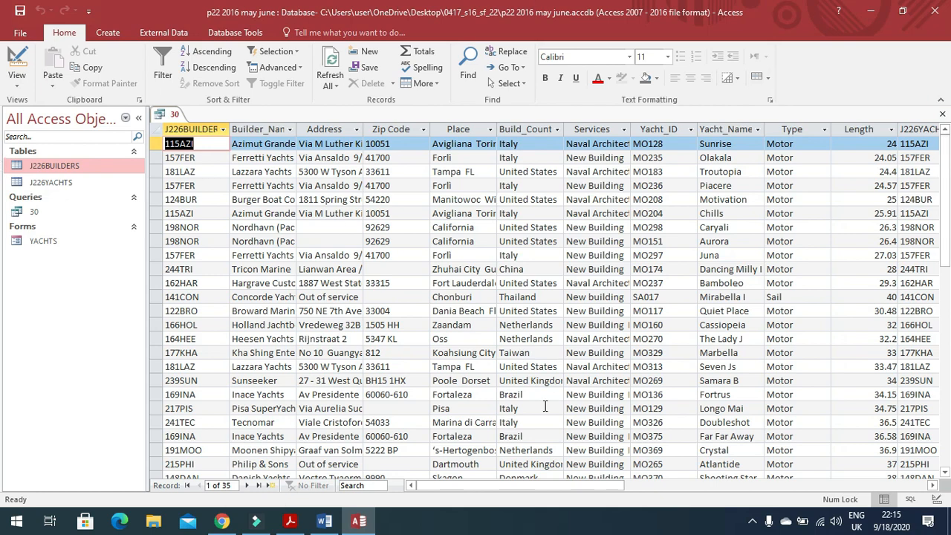
pyautogui.click(943, 113)
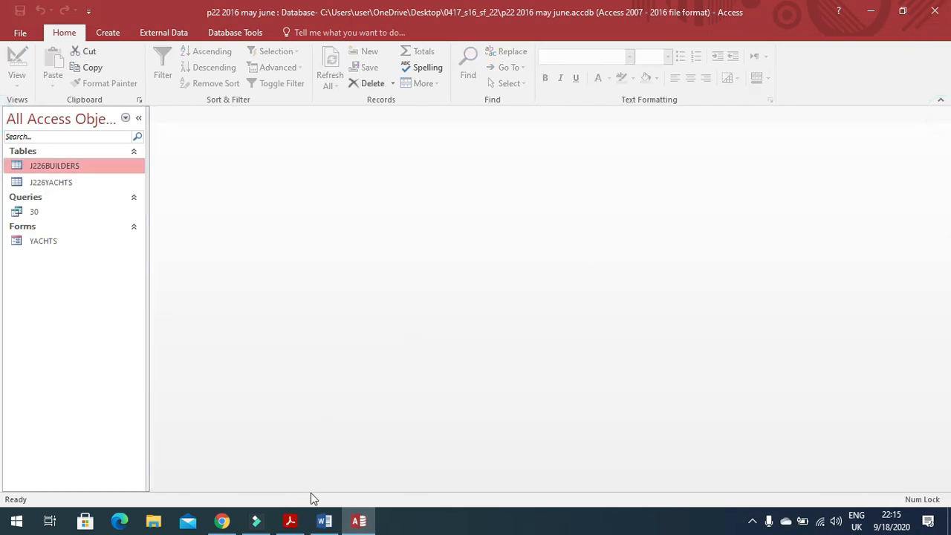
# Step: Review the report fields question 30 requires in the exam PDF, and start the Report Wizard in Access based on query 30
pyautogui.click(290, 521)
pyautogui.scroll(-1, 245, 308)
pyautogui.moveTo(214, 312); pyautogui.dragTo(328, 319)
pyautogui.moveTo(364, 313); pyautogui.dragTo(394, 310)
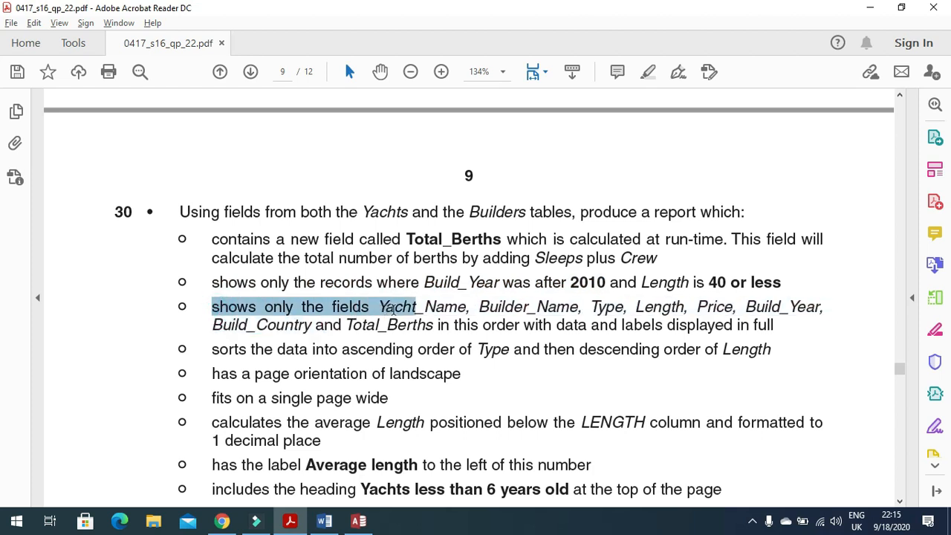
pyautogui.click(292, 523)
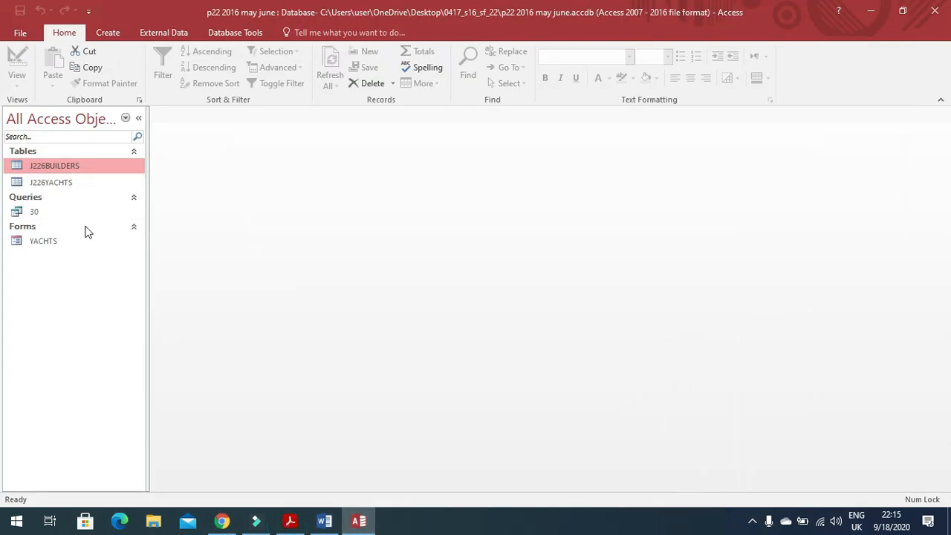
pyautogui.click(65, 212)
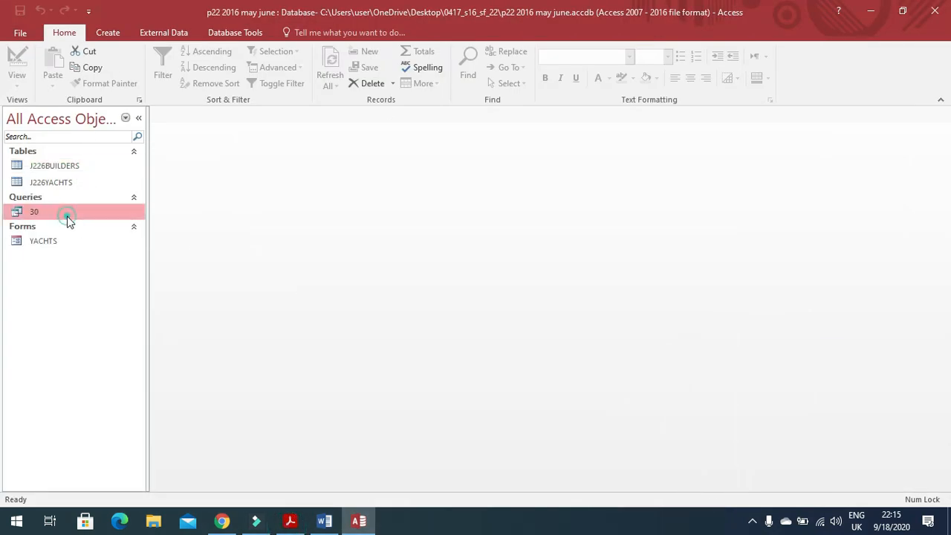
pyautogui.click(107, 34)
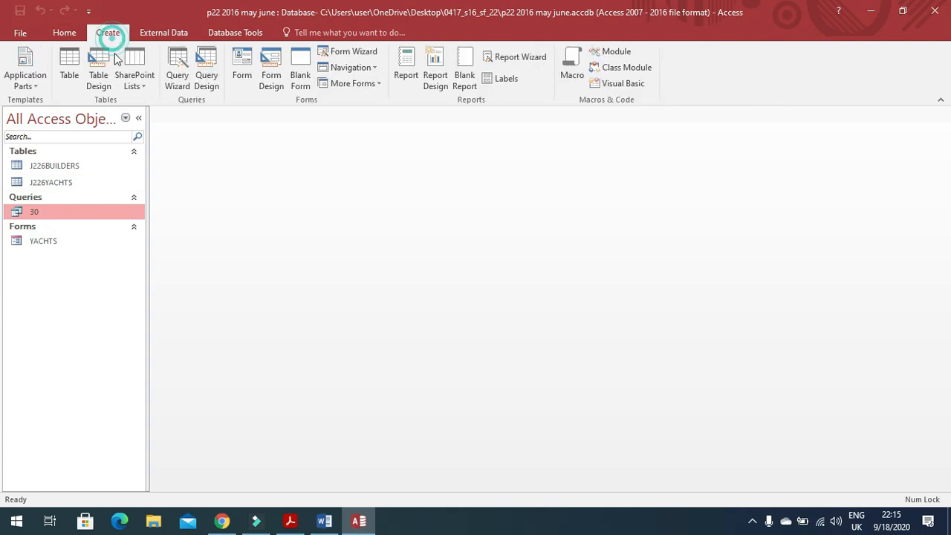
pyautogui.click(534, 60)
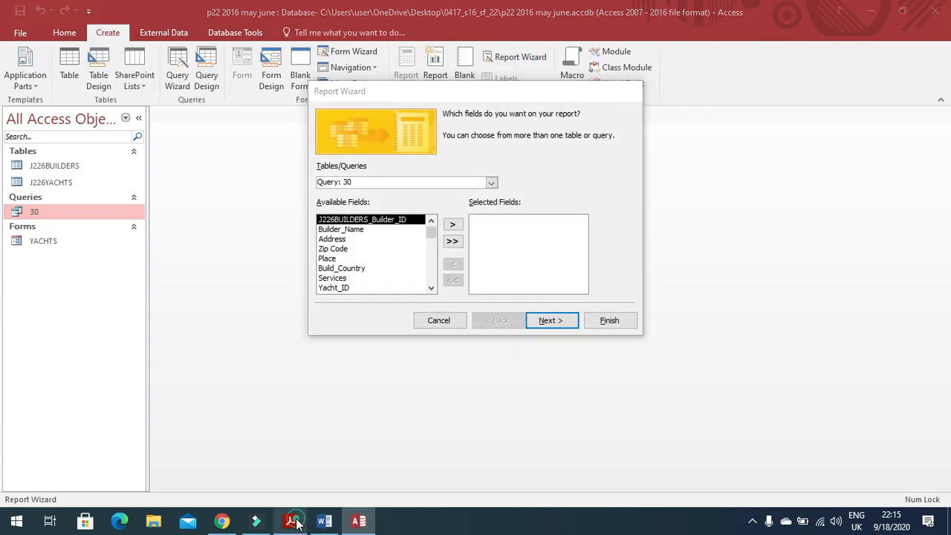
# Step: Add Yacht_Name and Builder_Name as the report's first fields, following the field order in the exam PDF
pyautogui.click(291, 520)
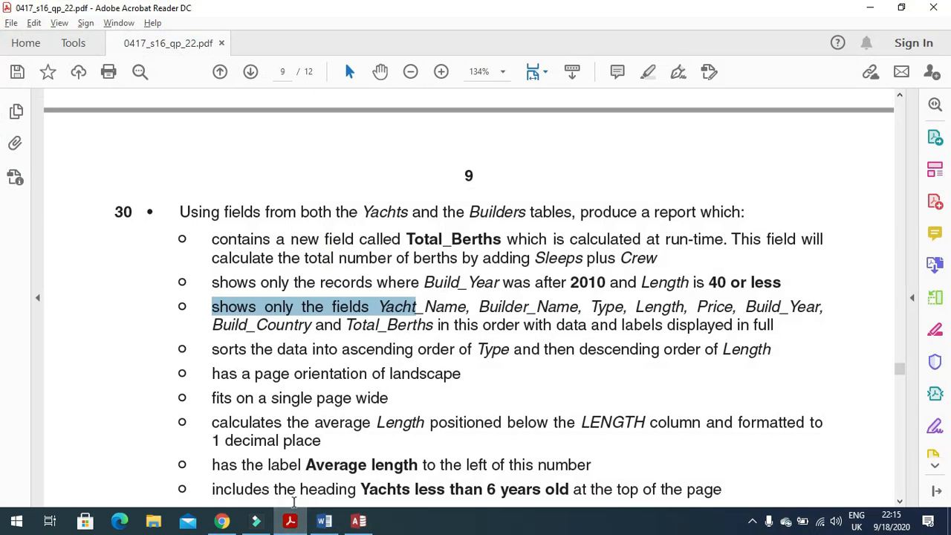
pyautogui.click(359, 520)
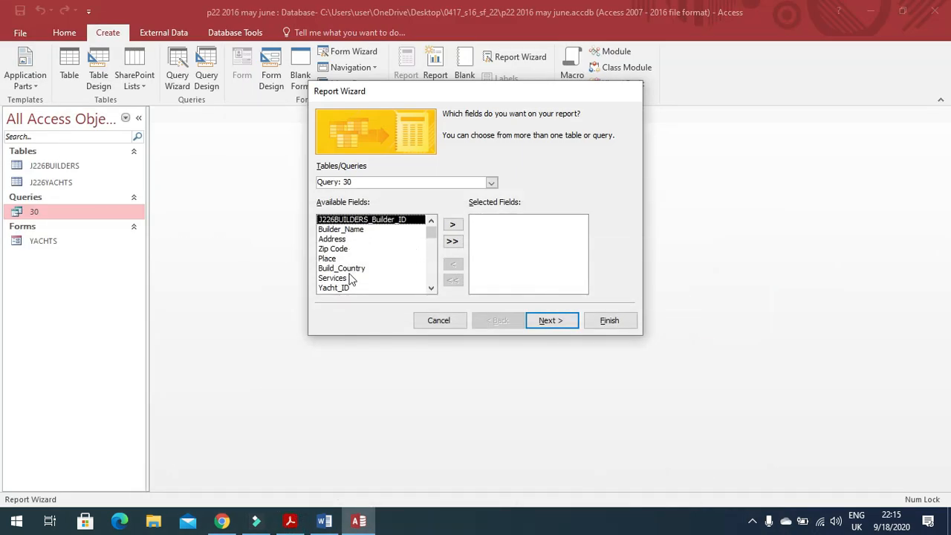
pyautogui.click(431, 289)
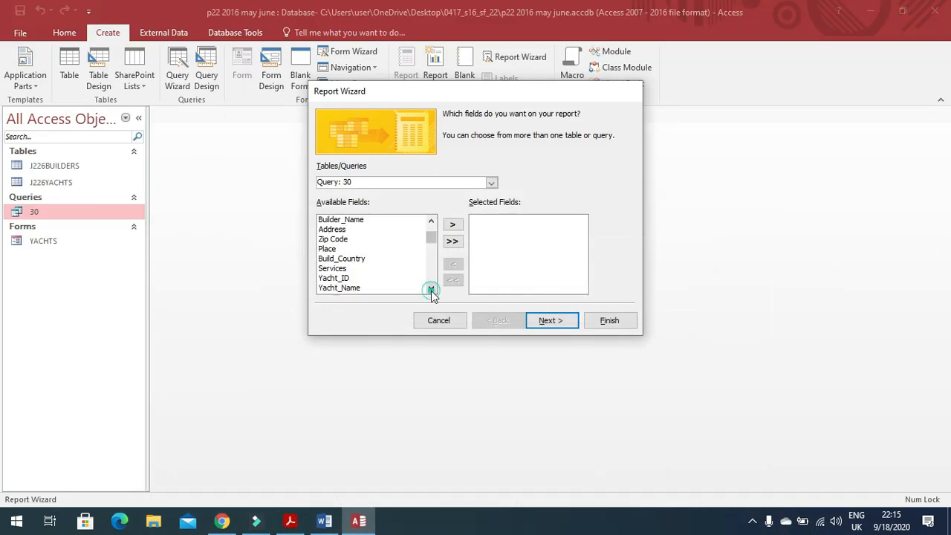
pyautogui.click(372, 287)
pyautogui.click(453, 224)
pyautogui.click(361, 219)
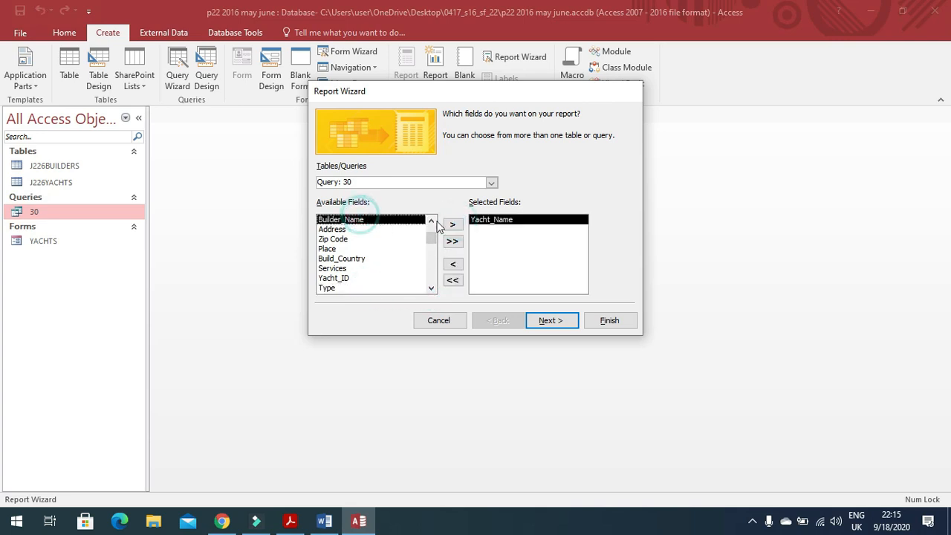
pyautogui.click(453, 225)
# Step: Check the field order in the exam PDF and add Type, Length and Price to the report's selected fields
pyautogui.click(290, 521)
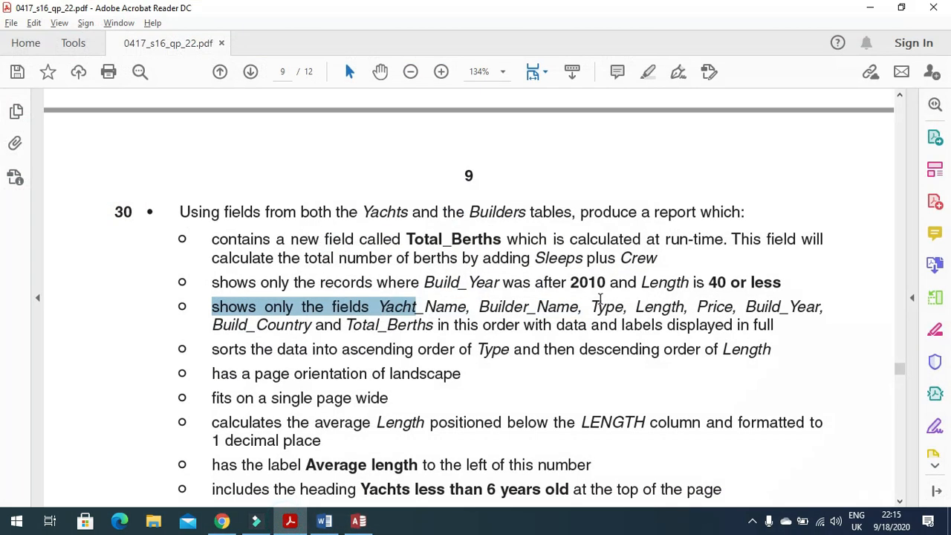
pyautogui.moveTo(590, 307); pyautogui.dragTo(733, 308)
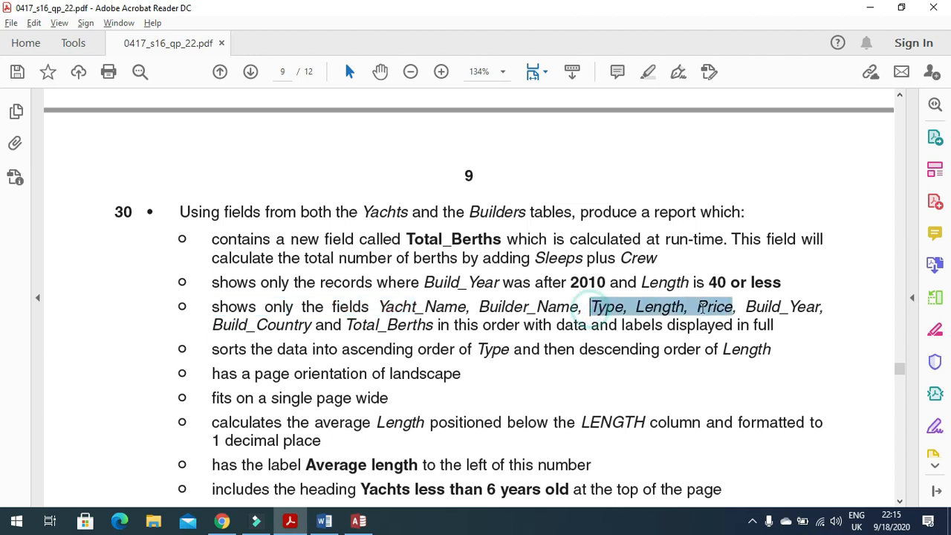
pyautogui.click(290, 521)
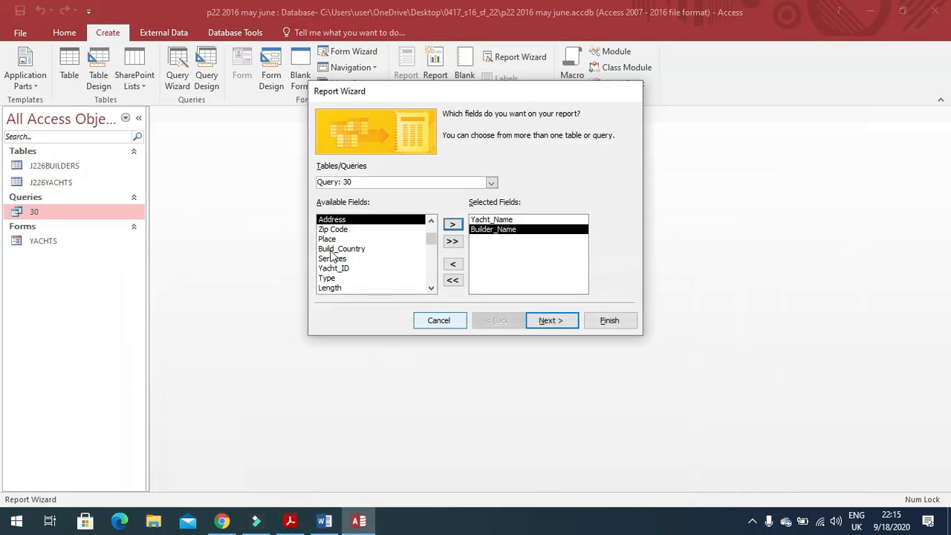
pyautogui.click(328, 278)
pyautogui.click(453, 224)
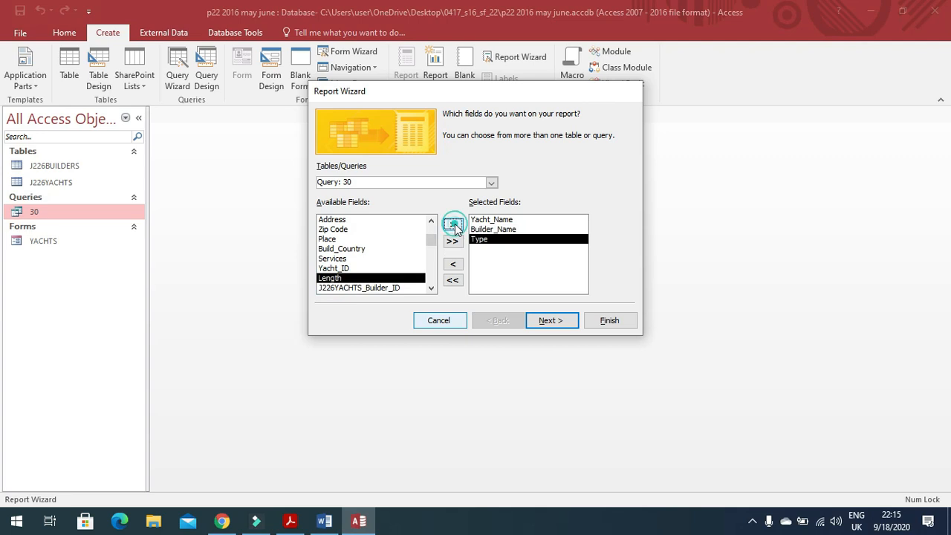
pyautogui.click(453, 225)
pyautogui.click(352, 289)
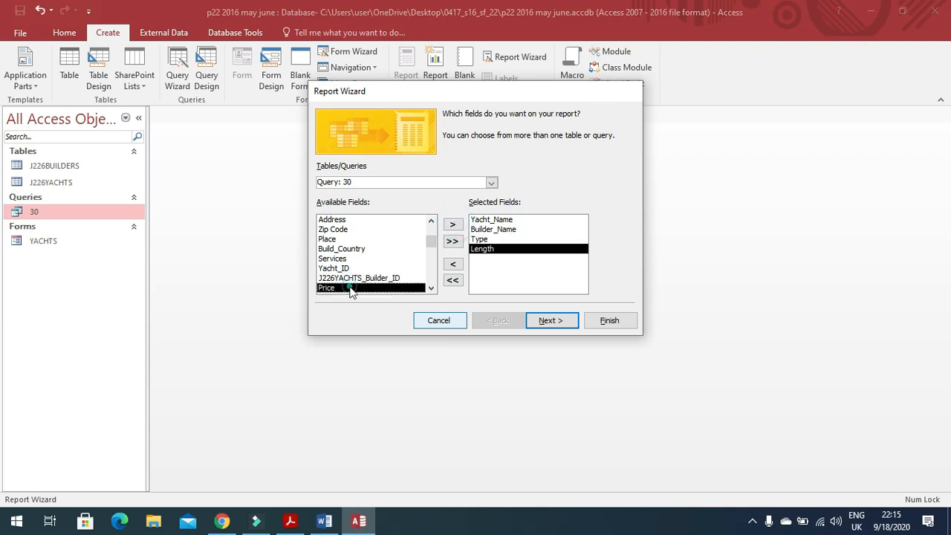
pyautogui.click(453, 225)
# Step: Check the following fields in the exam PDF and add Build_Year and Build_Country to the report's selected fields
pyautogui.hotkey('alt', 'Tab')
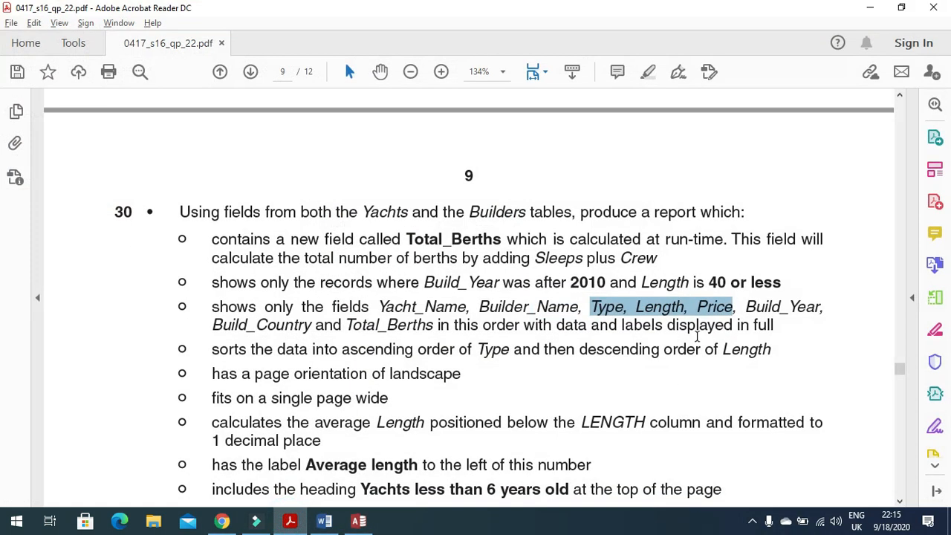
pyautogui.moveTo(745, 306); pyautogui.dragTo(818, 308)
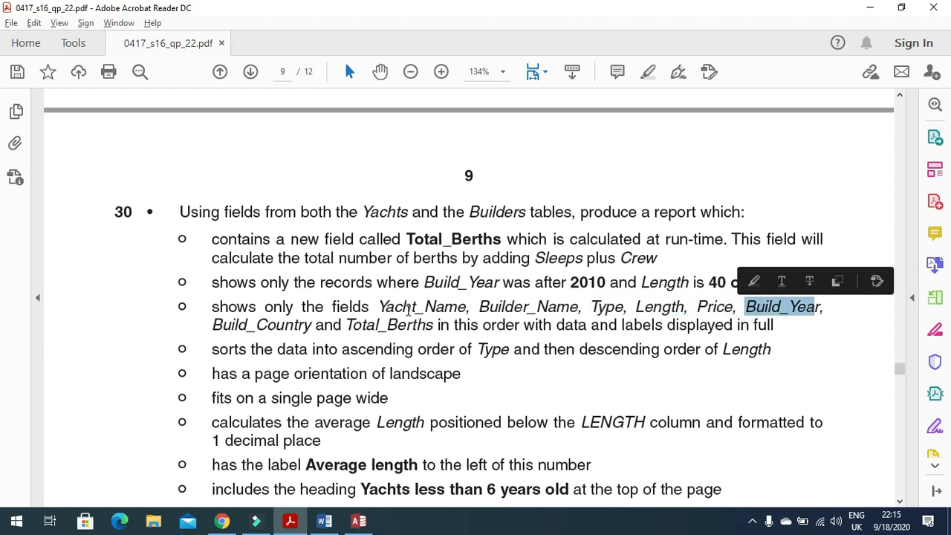
pyautogui.moveTo(214, 326); pyautogui.dragTo(326, 338)
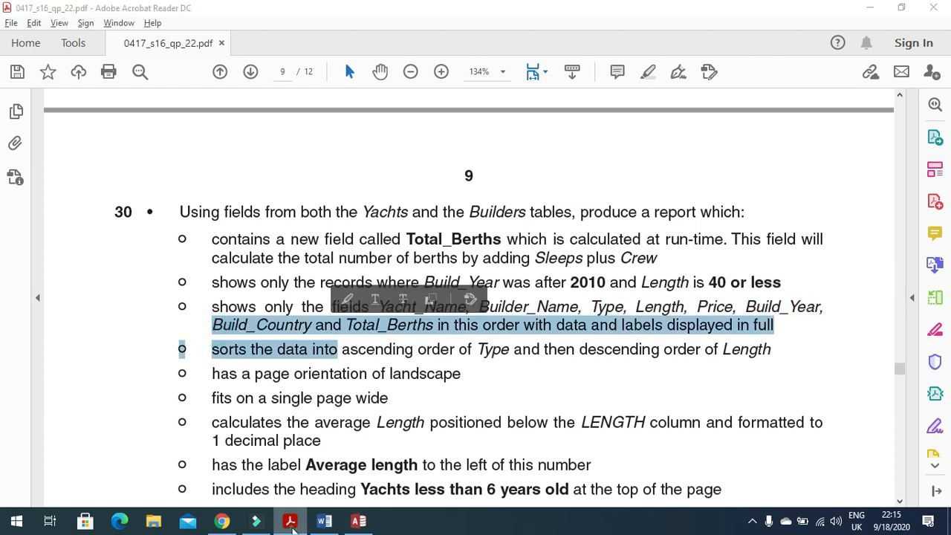
pyautogui.hotkey('alt', 'Tab')
pyautogui.click(453, 224)
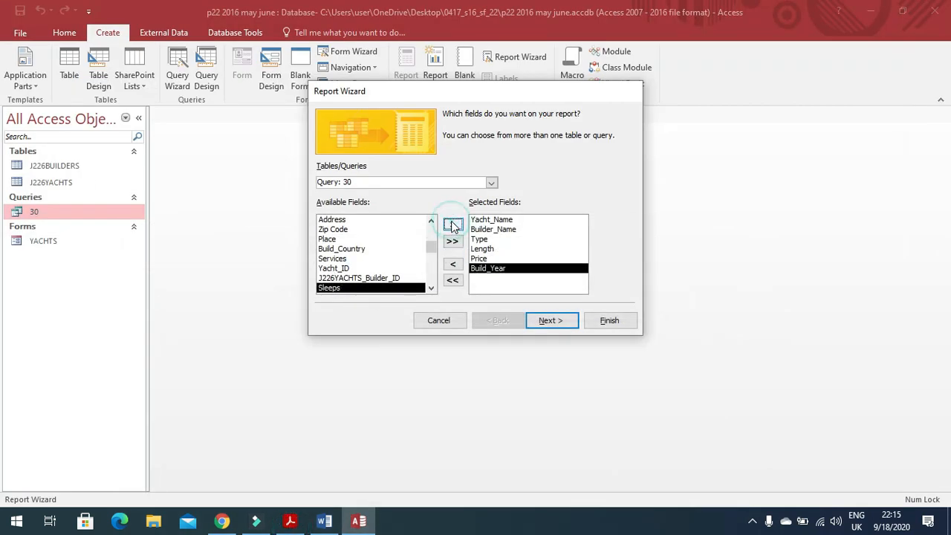
pyautogui.click(374, 250)
pyautogui.click(453, 224)
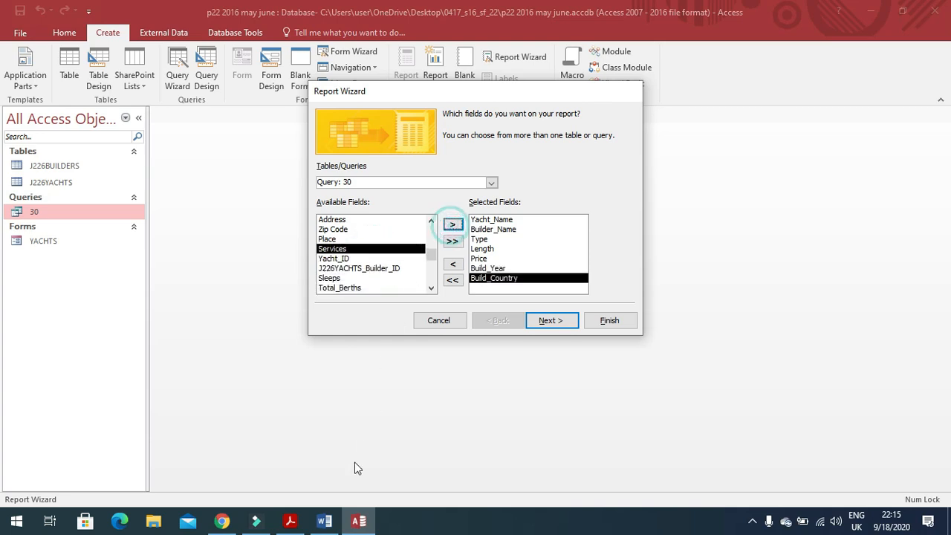
# Step: Add Total_Berths as the report's last field per the exam PDF, and advance to the sort order settings without adding grouping
pyautogui.click(290, 521)
pyautogui.moveTo(346, 327); pyautogui.dragTo(520, 327)
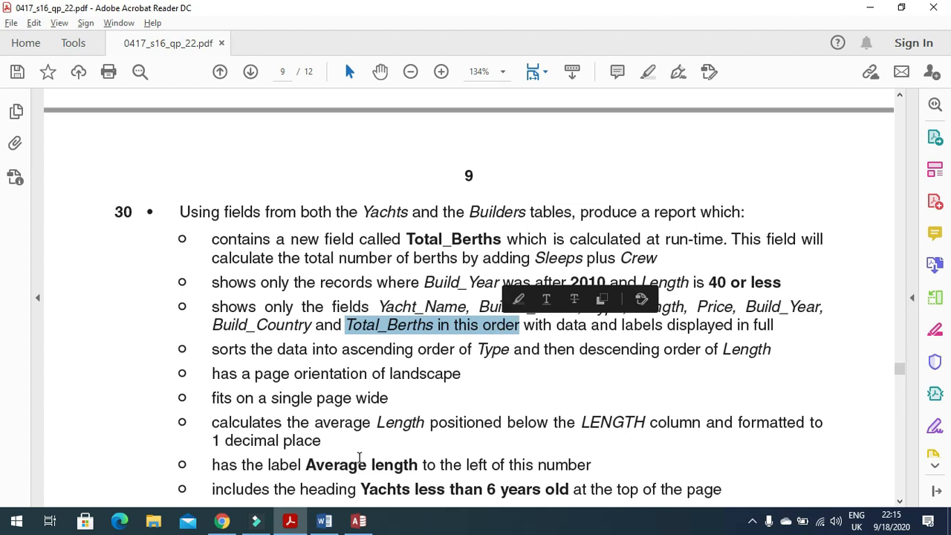
pyautogui.click(290, 521)
pyautogui.click(400, 288)
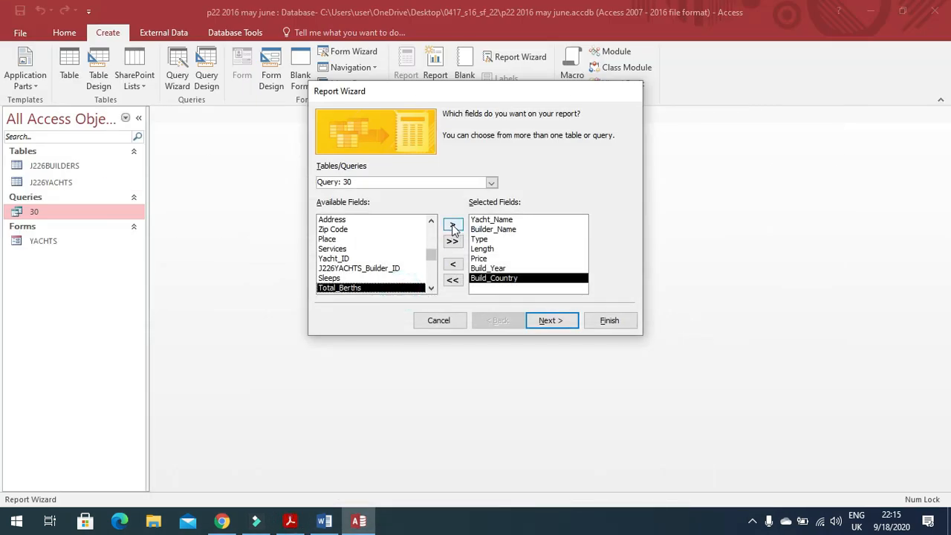
pyautogui.click(452, 224)
pyautogui.click(548, 326)
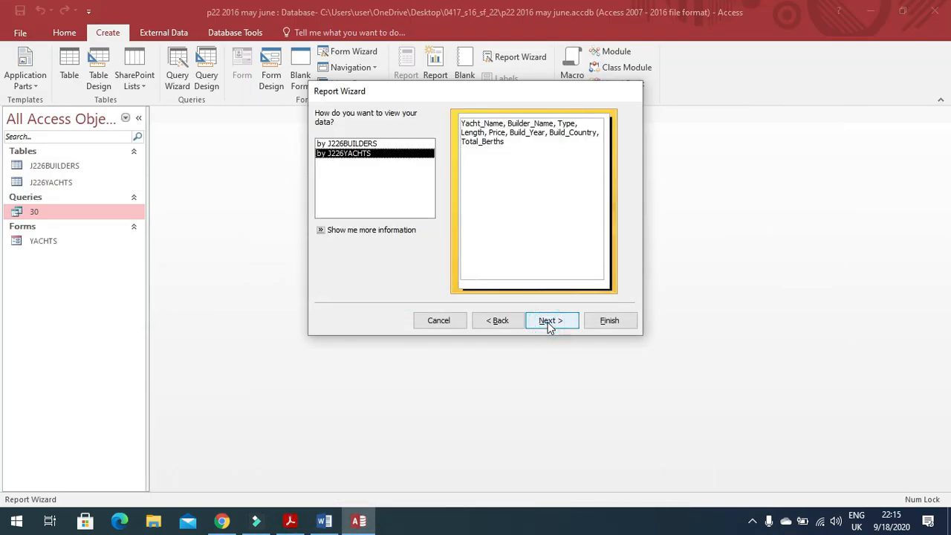
pyautogui.click(549, 326)
pyautogui.click(550, 325)
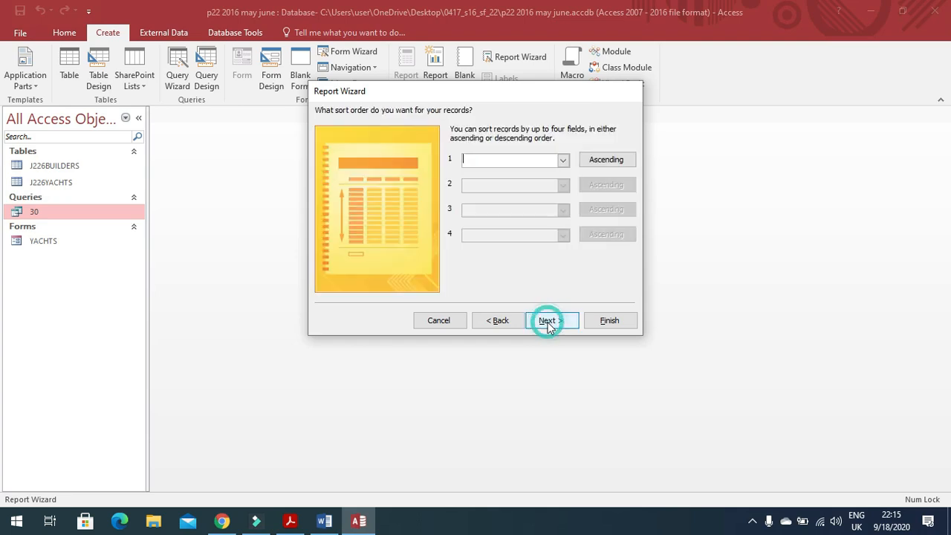
# Step: Sort the report by Type ascending and then Length descending as question 30 requires, and return to the exam PDF for the next requirement
pyautogui.click(290, 521)
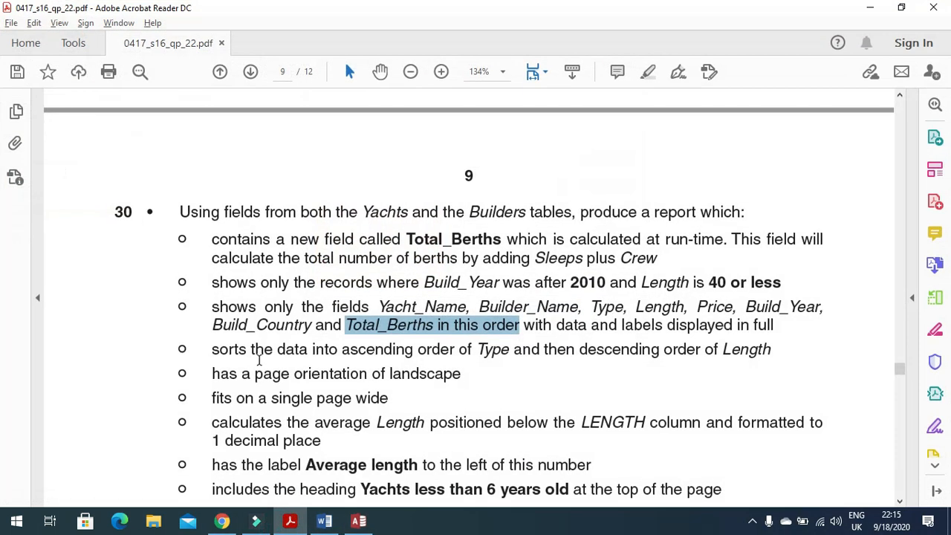
pyautogui.moveTo(215, 349); pyautogui.dragTo(790, 369)
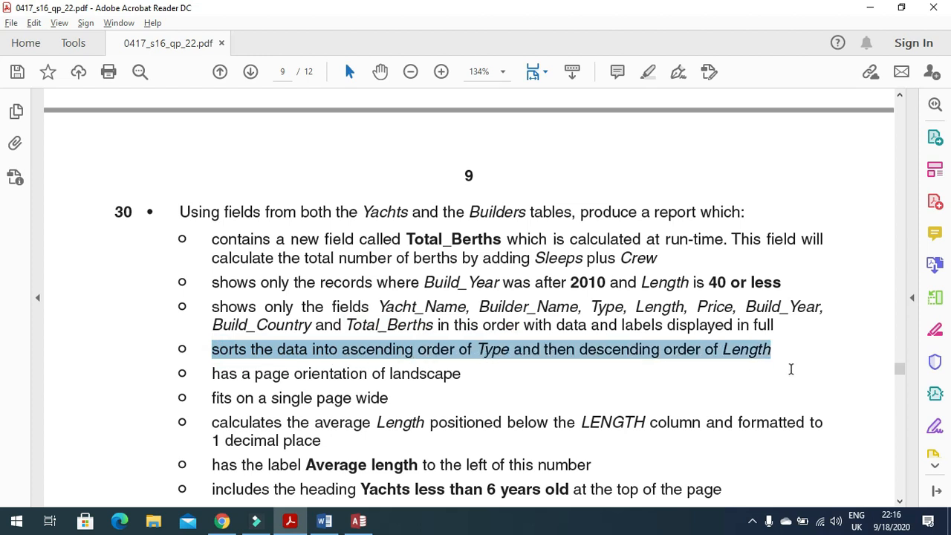
pyautogui.click(359, 521)
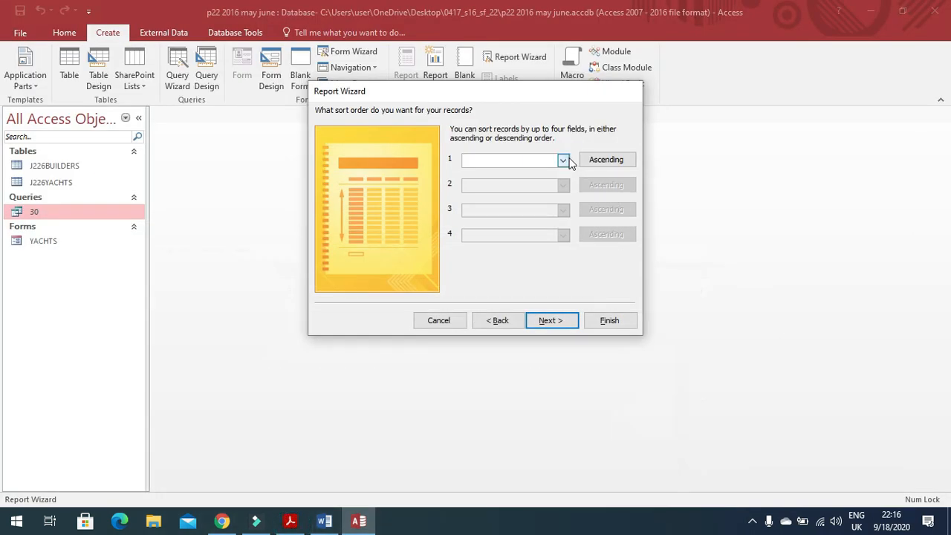
pyautogui.click(564, 160)
pyautogui.click(511, 202)
pyautogui.click(589, 190)
pyautogui.click(563, 185)
pyautogui.click(484, 229)
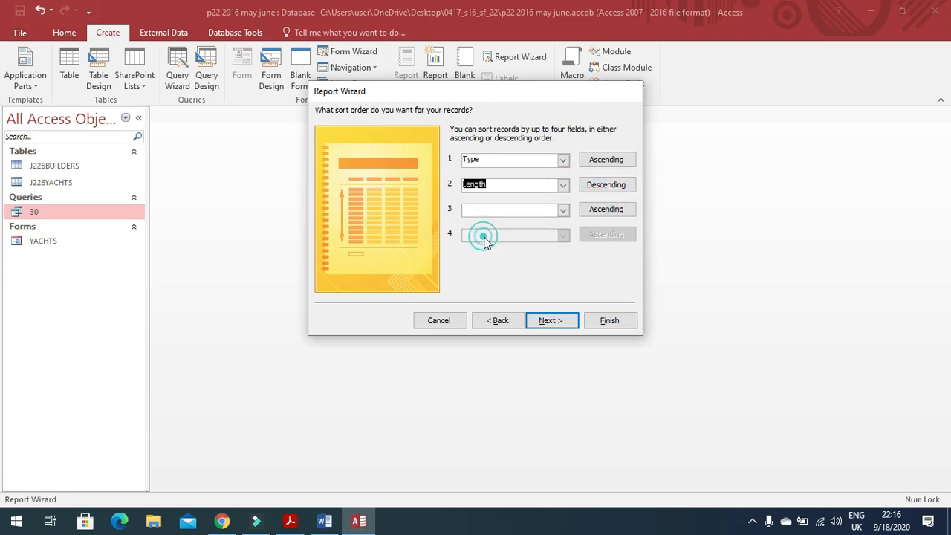
pyautogui.click(554, 320)
pyautogui.click(291, 521)
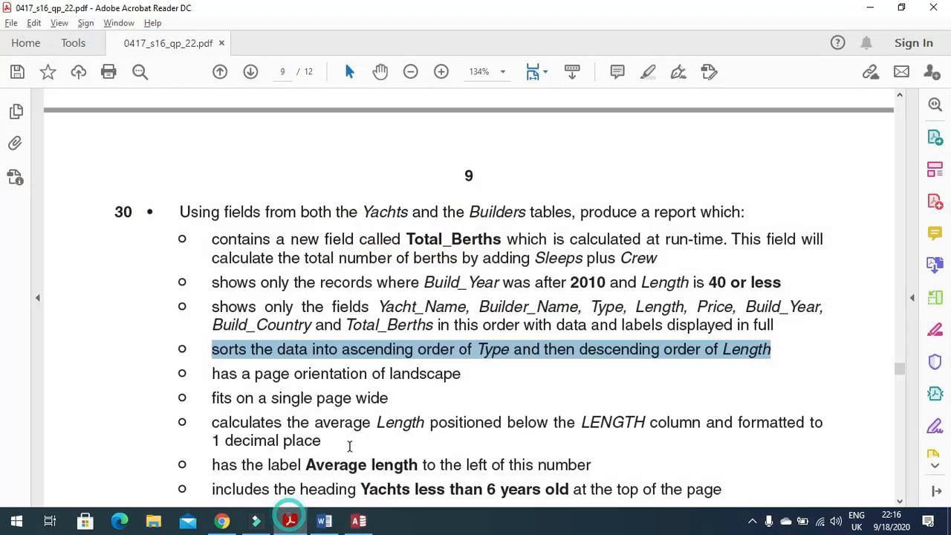
# Step: Check the page orientation requirement in the exam PDF, set the report's orientation to Landscape and advance to the title settings
pyautogui.moveTo(471, 379); pyautogui.dragTo(301, 374)
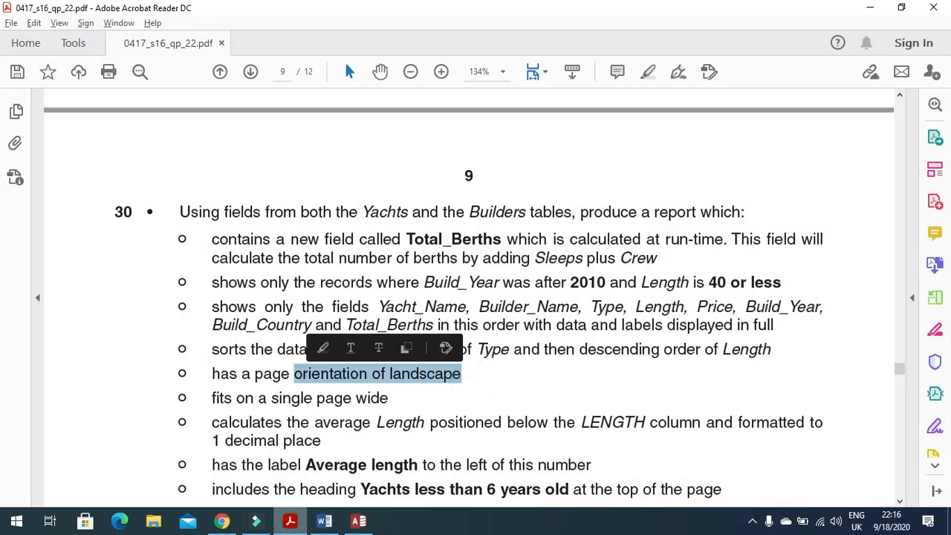
pyautogui.click(290, 521)
pyautogui.click(584, 161)
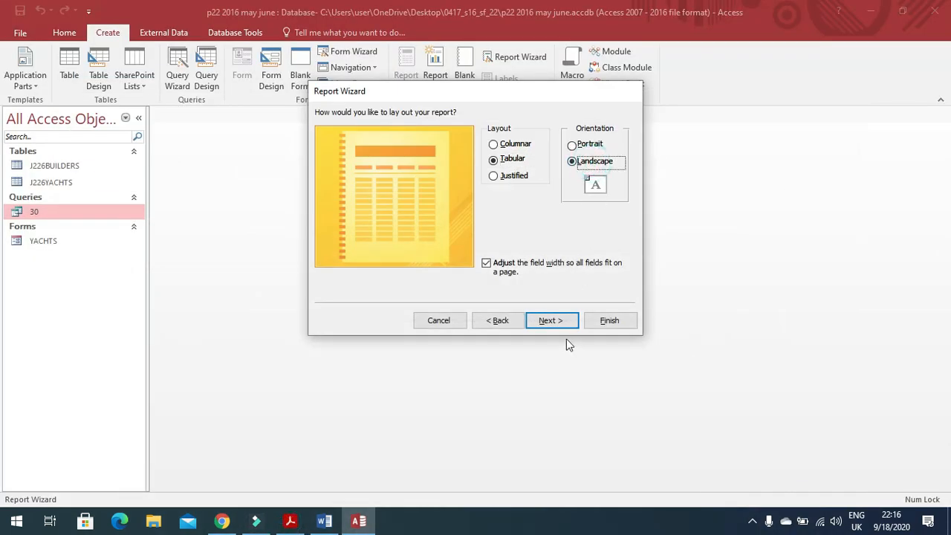
pyautogui.click(558, 321)
# Step: Find the required heading in the exam PDF, title the report "Yachts less than 6 years old" and finish the Report Wizard
pyautogui.doubleClick(484, 131)
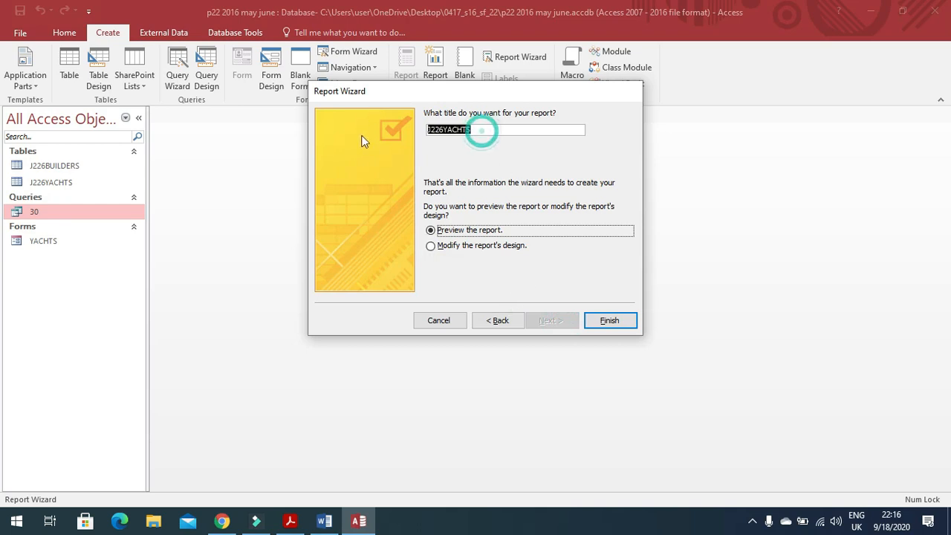
pyautogui.click(290, 521)
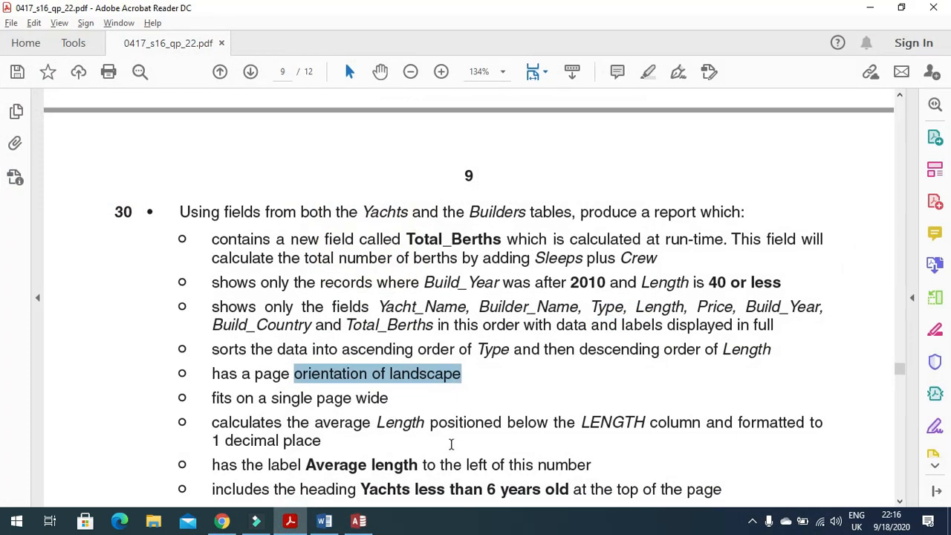
pyautogui.scroll(-2, 450, 446)
pyautogui.moveTo(362, 422); pyautogui.dragTo(561, 430)
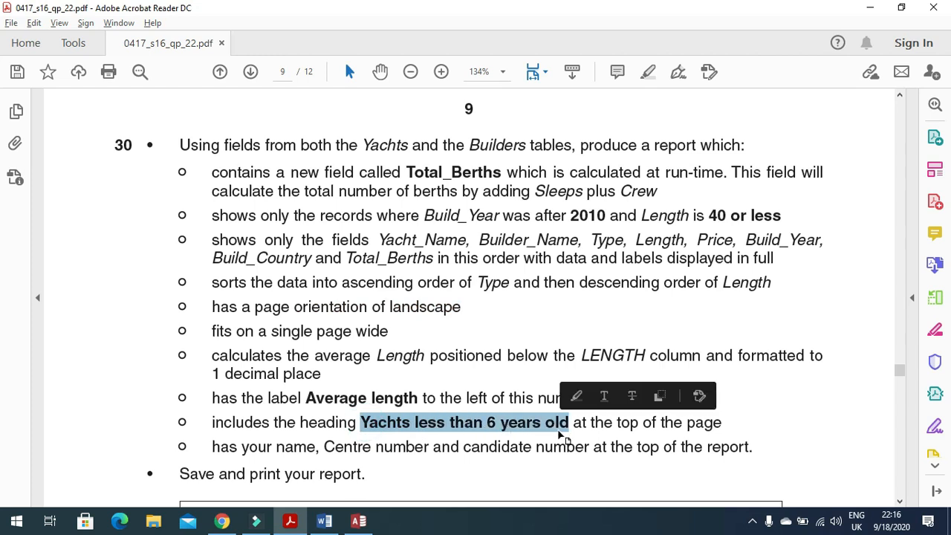
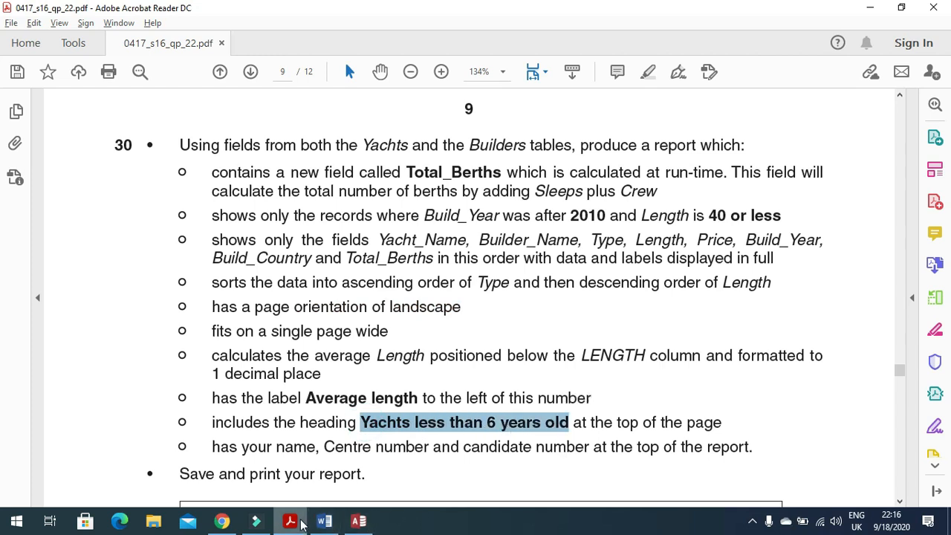
pyautogui.hotkey('alt', 'Tab')
pyautogui.write('Yachts less than 6 years old')
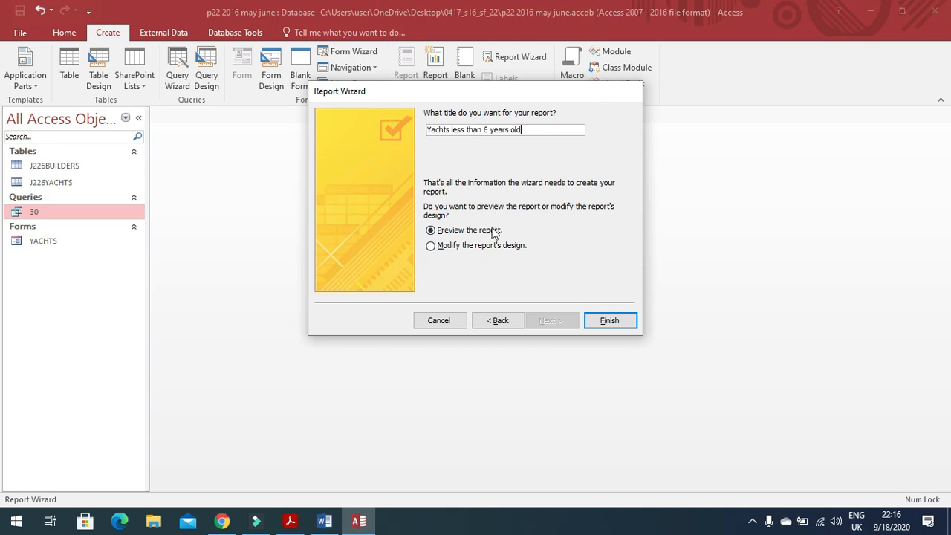
pyautogui.click(608, 320)
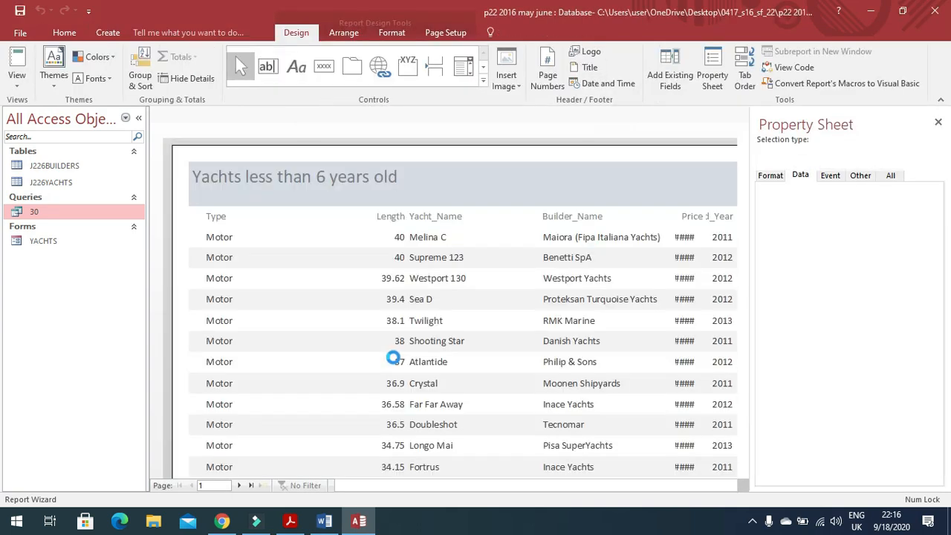
# Step: Switch the report to Layout View and narrow the Type column, heading and data together, to fit its contents
pyautogui.rightClick(210, 121)
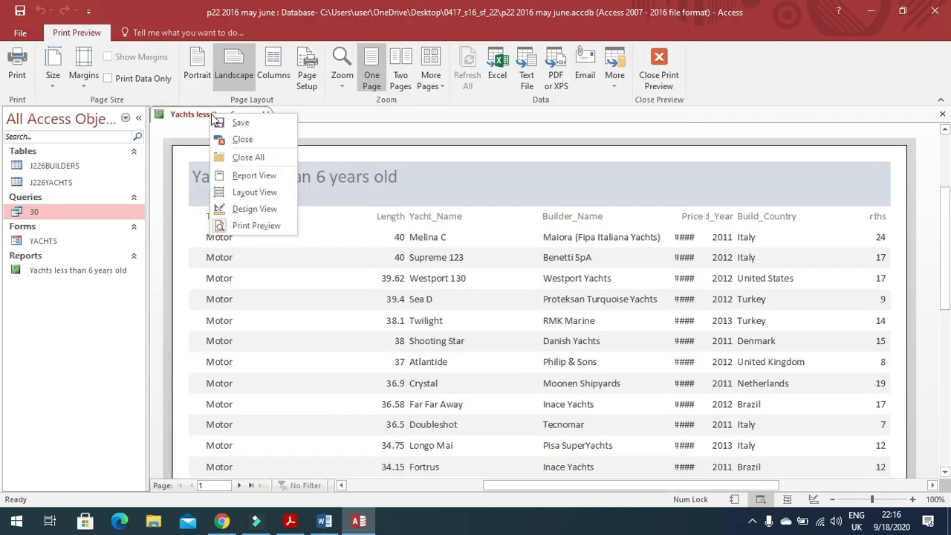
pyautogui.click(255, 192)
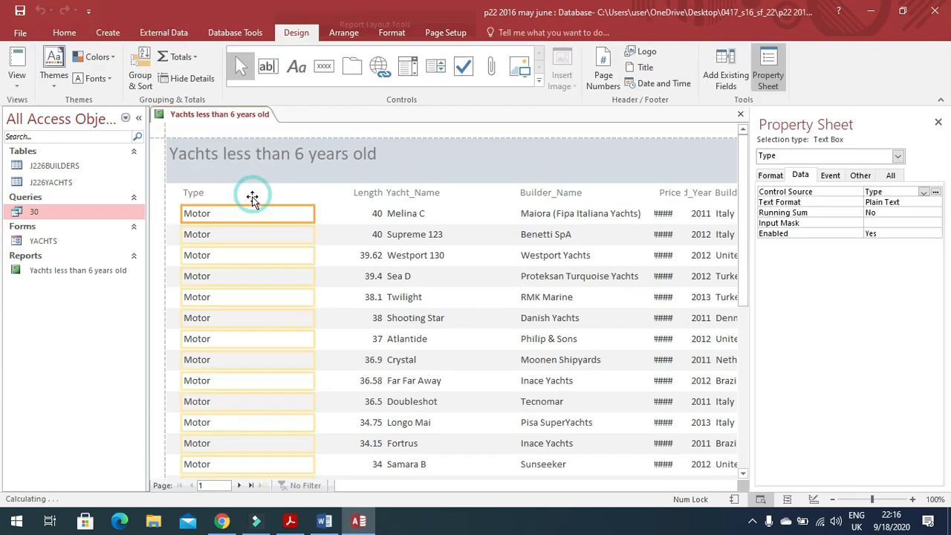
pyautogui.click(208, 192)
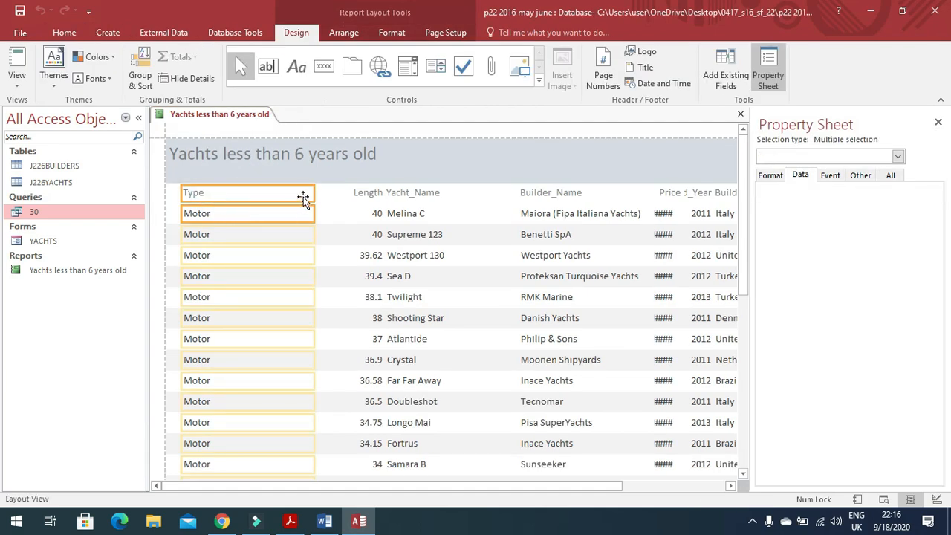
pyautogui.moveTo(312, 193); pyautogui.dragTo(217, 194)
# Step: Shift the Length and Yacht_Name columns, with their headings, leftward against the preceding columns and narrow each to fit its data
pyautogui.click(365, 180)
pyautogui.keyDown('shift'); pyautogui.click(374, 200); pyautogui.keyUp('shift')
pyautogui.moveTo(315, 175); pyautogui.dragTo(221, 176)
pyautogui.moveTo(384, 178); pyautogui.dragTo(282, 179)
pyautogui.click(404, 176)
pyautogui.keyDown('shift'); pyautogui.click(405, 194); pyautogui.keyUp('shift')
pyautogui.moveTo(384, 175); pyautogui.dragTo(293, 174)
pyautogui.moveTo(514, 176); pyautogui.dragTo(360, 193)
# Step: Shift the Builder_Name and Price columns leftward beside Yacht_Name and resize them so names and prices display in full
pyautogui.click(557, 177)
pyautogui.keyDown('shift'); pyautogui.click(548, 193); pyautogui.keyUp('shift')
pyautogui.moveTo(516, 179); pyautogui.dragTo(360, 179)
pyautogui.moveTo(653, 180); pyautogui.dragTo(497, 193)
pyautogui.click(659, 178)
pyautogui.keyDown('shift'); pyautogui.click(661, 191); pyautogui.keyUp('shift')
pyautogui.moveTo(651, 180); pyautogui.dragTo(494, 186)
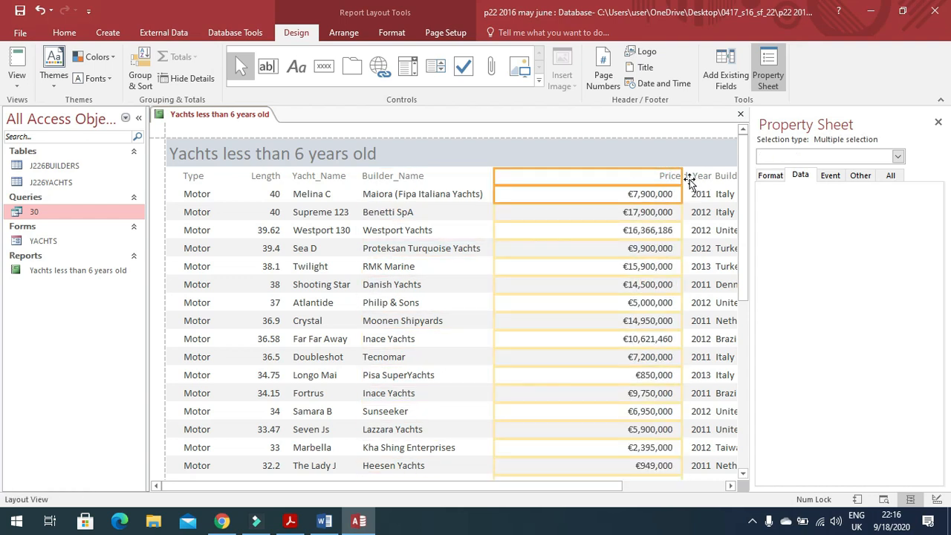
pyautogui.moveTo(680, 179); pyautogui.dragTo(565, 185)
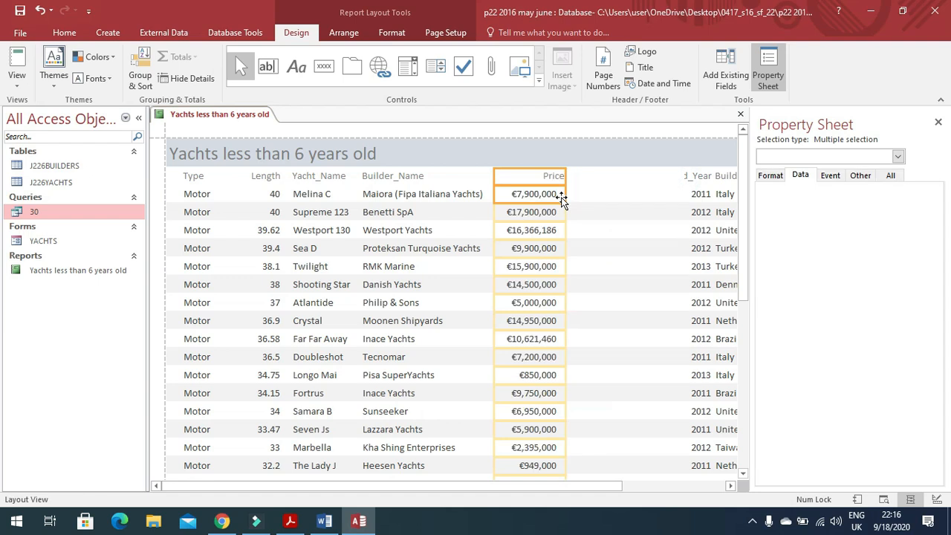
# Step: Shift the Build_Year and Build_Country columns leftward beside Price and resize them so their headings and data display in full
pyautogui.click(685, 177)
pyautogui.keyDown('shift'); pyautogui.click(701, 195); pyautogui.keyUp('shift')
pyautogui.moveTo(683, 181); pyautogui.dragTo(568, 186)
pyautogui.moveTo(713, 176); pyautogui.dragTo(626, 179)
pyautogui.click(716, 179)
pyautogui.keyDown('shift'); pyautogui.click(722, 195); pyautogui.keyUp('shift')
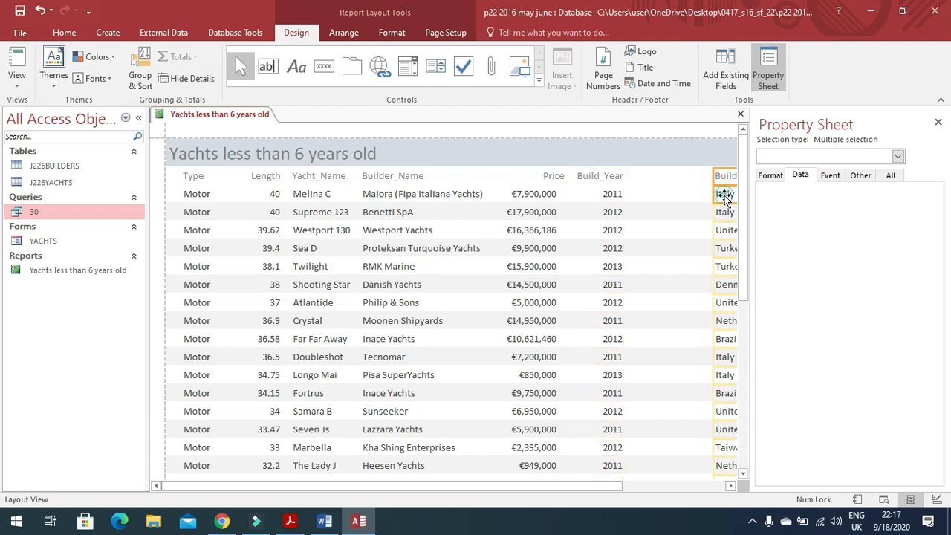
pyautogui.moveTo(708, 182); pyautogui.dragTo(630, 182)
pyautogui.moveTo(505, 486); pyautogui.dragTo(607, 486)
pyautogui.moveTo(714, 179); pyautogui.dragTo(589, 195)
# Step: Extend the Total_Berths column leftward to Build_Country and pull in its right edge so the full heading still fits
pyautogui.click(727, 179)
pyautogui.keyDown('shift'); pyautogui.click(725, 195); pyautogui.keyUp('shift')
pyautogui.moveTo(718, 186); pyautogui.dragTo(581, 196)
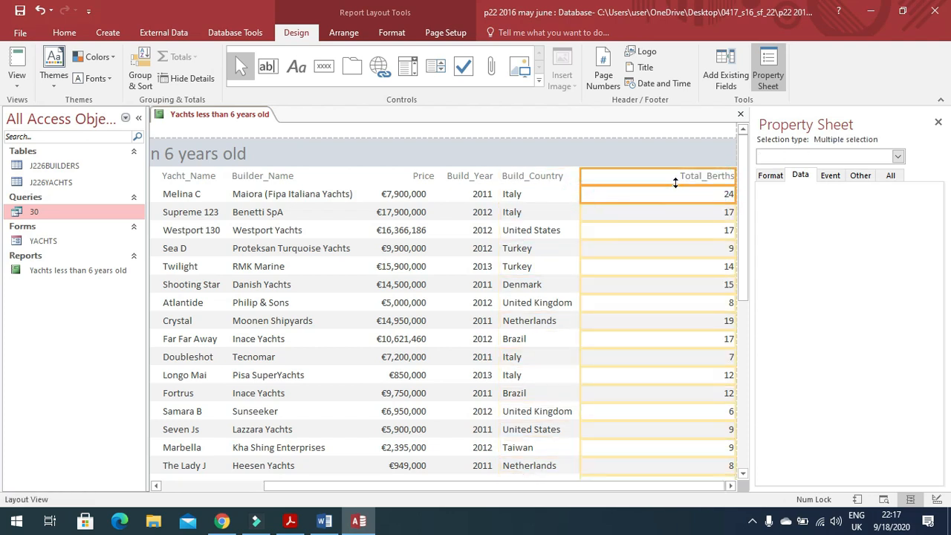
pyautogui.moveTo(735, 175); pyautogui.dragTo(662, 192)
pyautogui.click(681, 272)
# Step: Check the average requirement in the exam PDF and add an Average total to the report's Length column
pyautogui.click(290, 521)
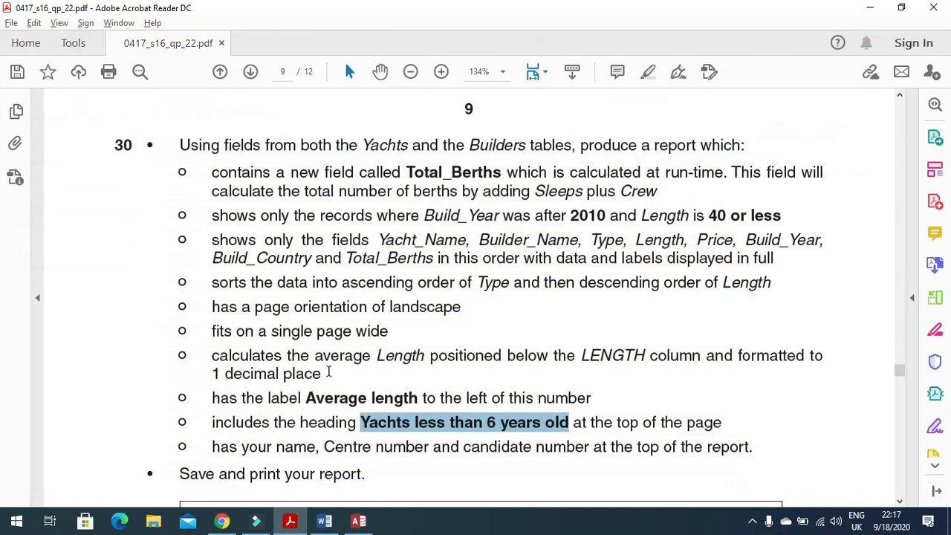
pyautogui.scroll(-3, 319, 358)
pyautogui.moveTo(211, 255); pyautogui.dragTo(823, 269)
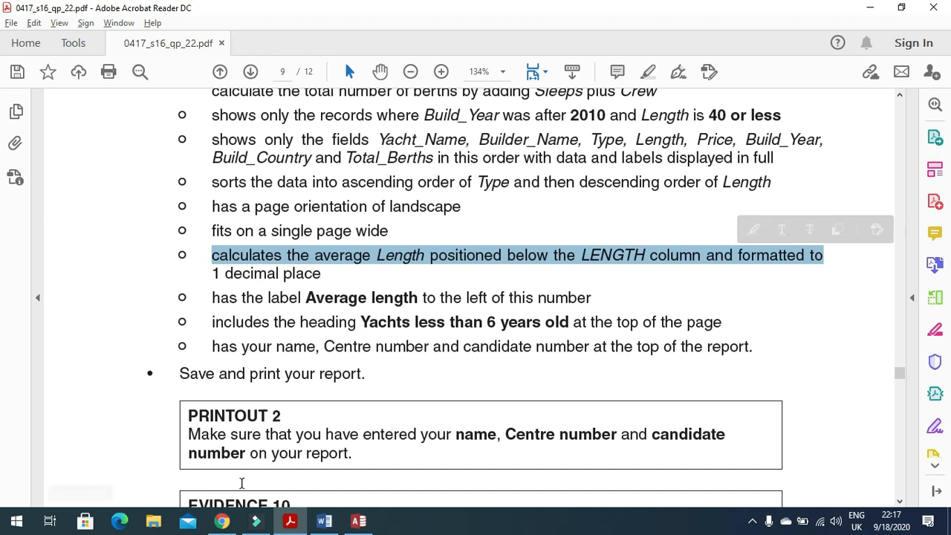
pyautogui.click(292, 523)
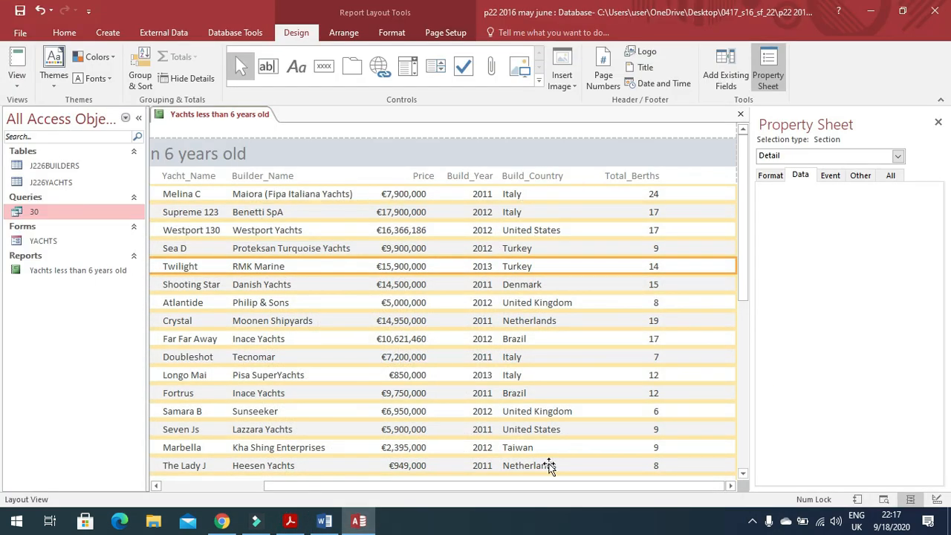
pyautogui.moveTo(503, 486); pyautogui.dragTo(399, 486)
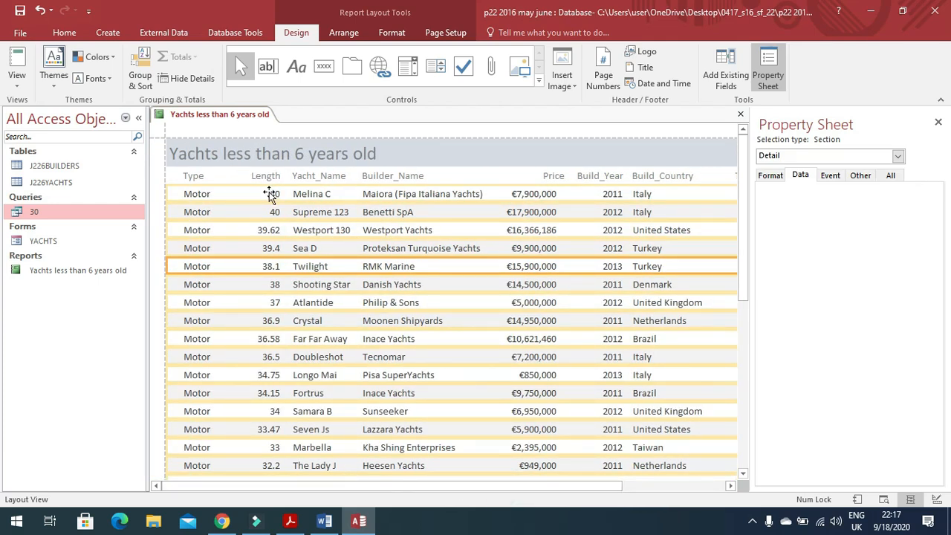
pyautogui.click(269, 194)
pyautogui.rightClick(269, 194)
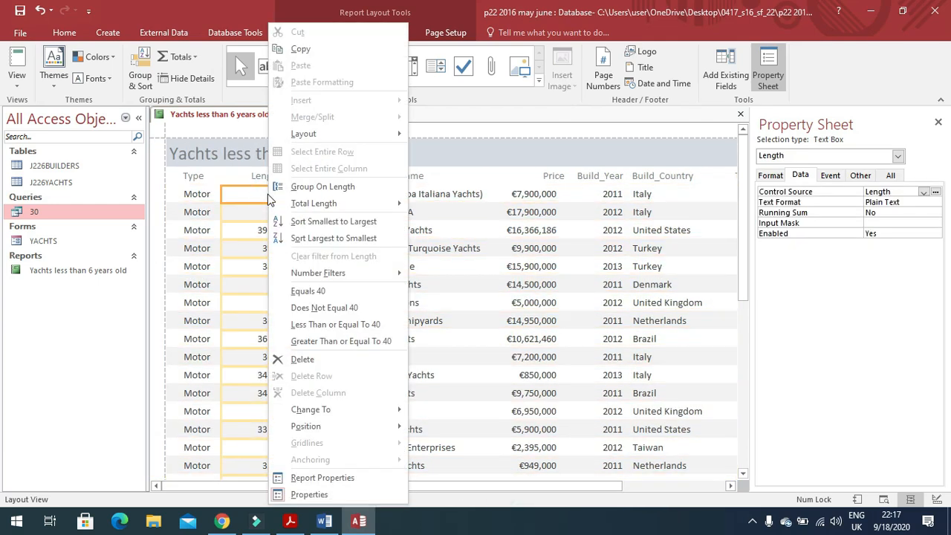
pyautogui.moveTo(339, 214)
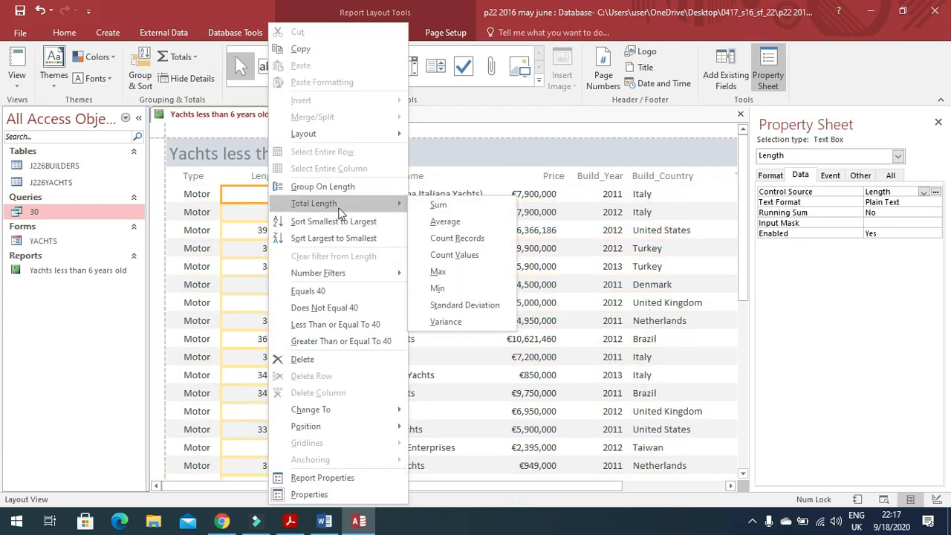
pyautogui.click(453, 223)
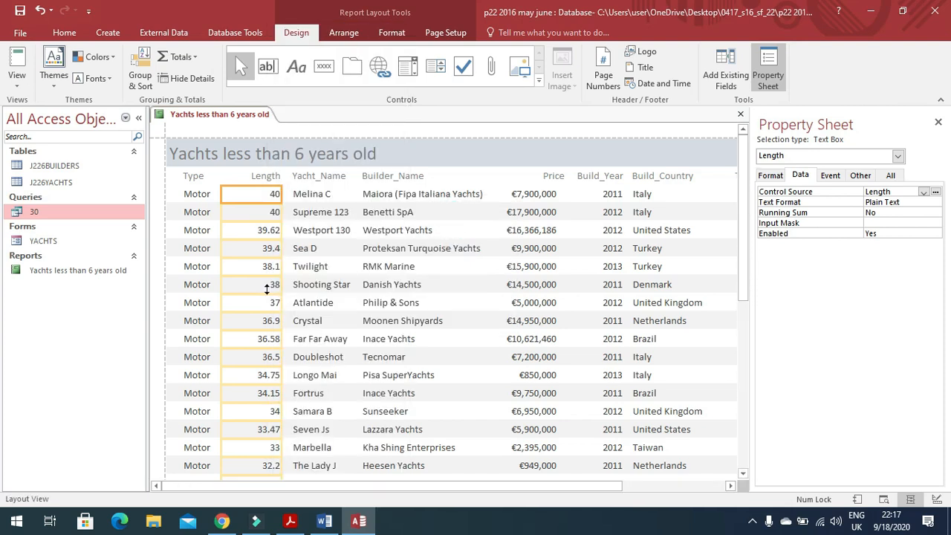
# Step: Narrow the average length text box below the Length column from its left edge and save the report
pyautogui.scroll(-5, 268, 290)
pyautogui.scroll(-5, 267, 290)
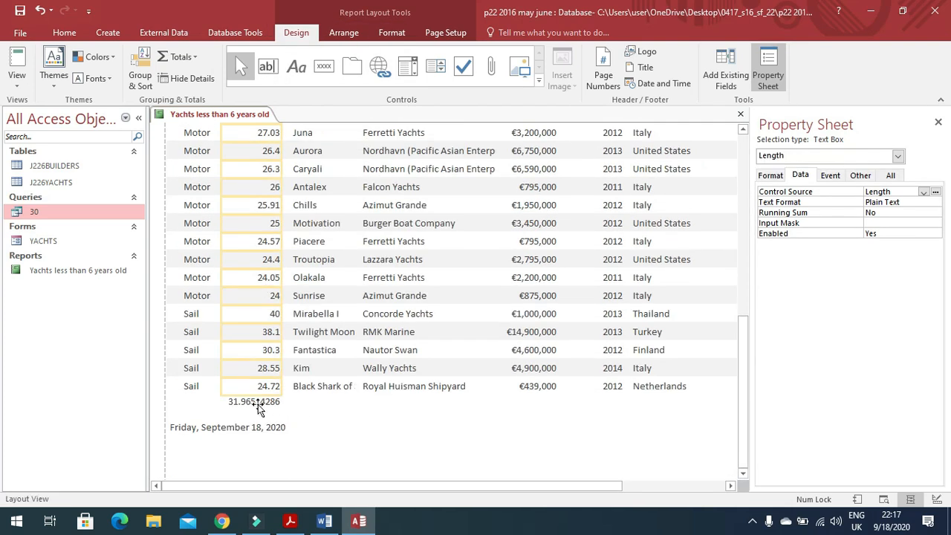
pyautogui.click(259, 405)
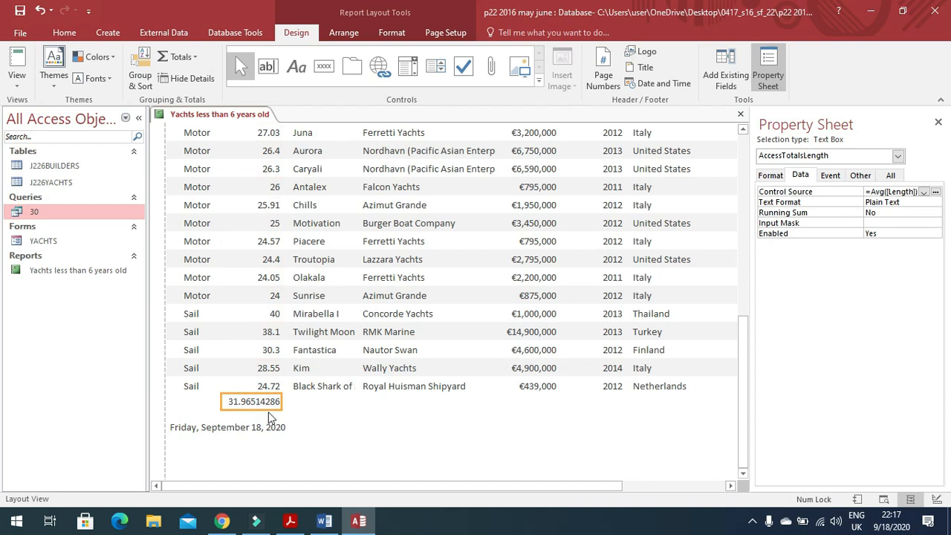
pyautogui.click(220, 406)
pyautogui.click(238, 403)
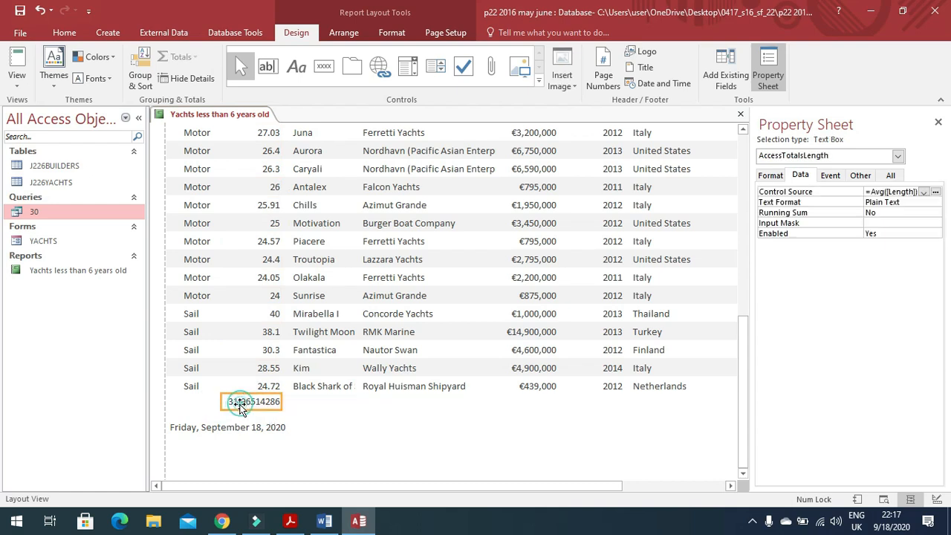
pyautogui.moveTo(221, 401); pyautogui.dragTo(252, 407)
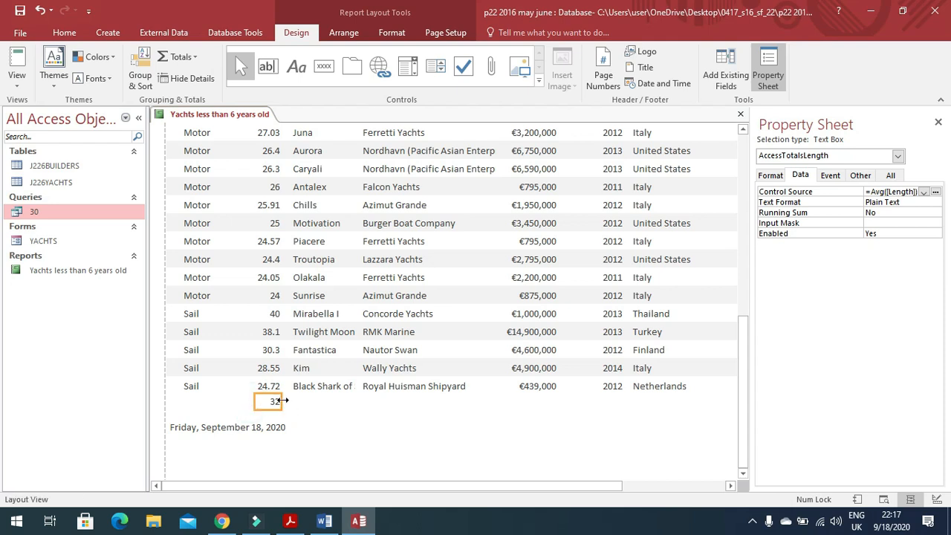
pyautogui.click(20, 10)
# Step: Check the average length text box's Decimal Places property in Design View and widen the box to 0.4063"
pyautogui.click(19, 62)
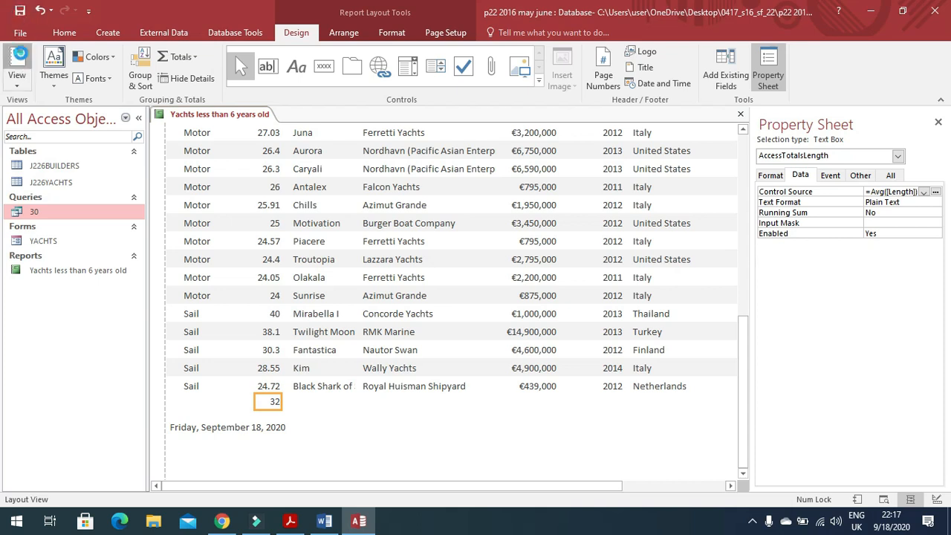
pyautogui.click(17, 82)
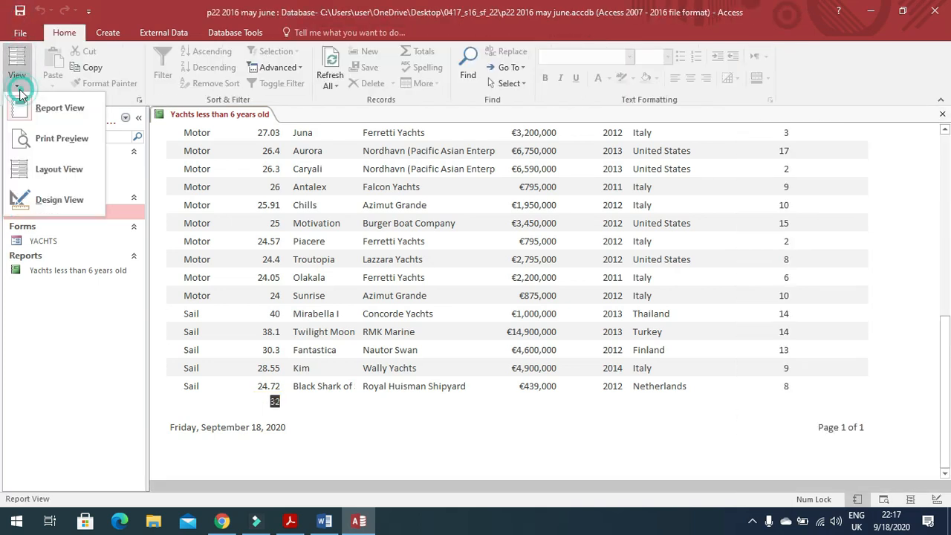
pyautogui.click(55, 199)
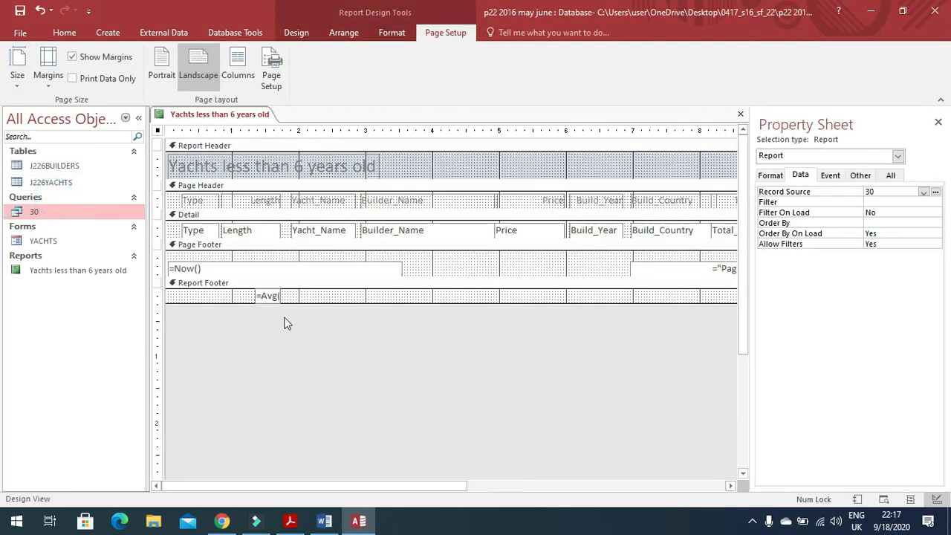
pyautogui.click(274, 297)
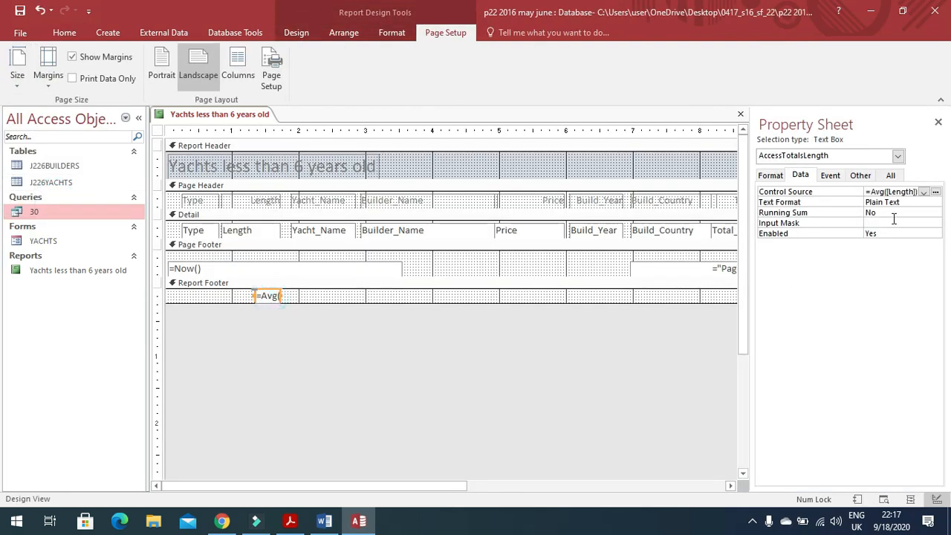
pyautogui.click(770, 176)
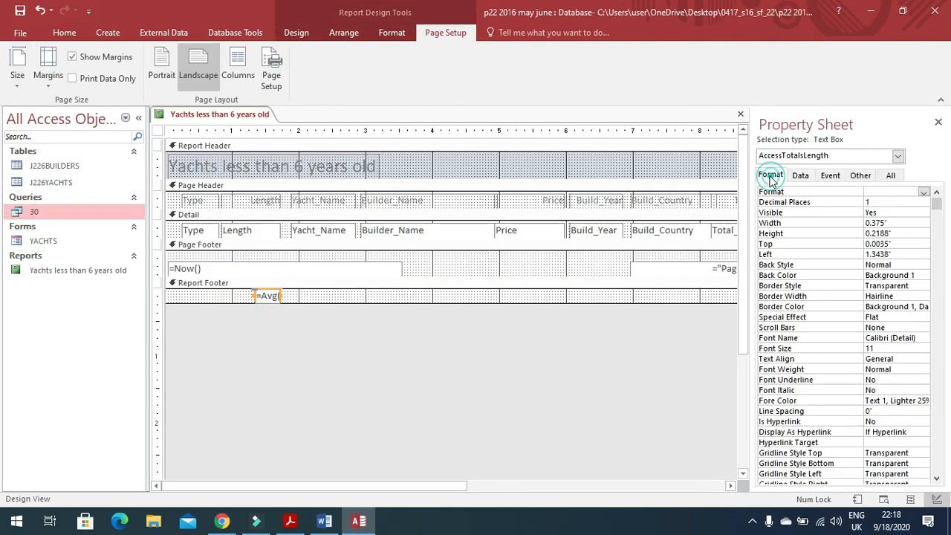
pyautogui.click(886, 202)
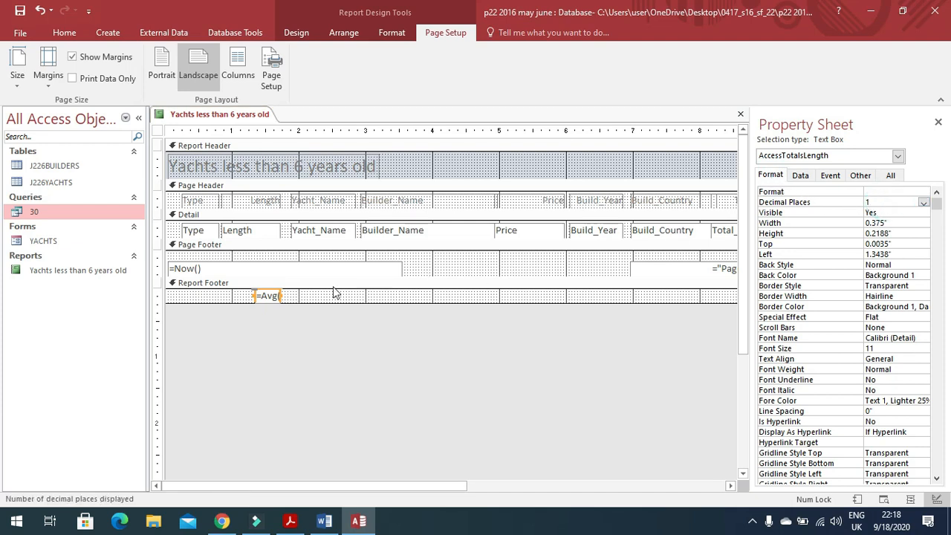
pyautogui.moveTo(280, 296); pyautogui.dragTo(282, 297)
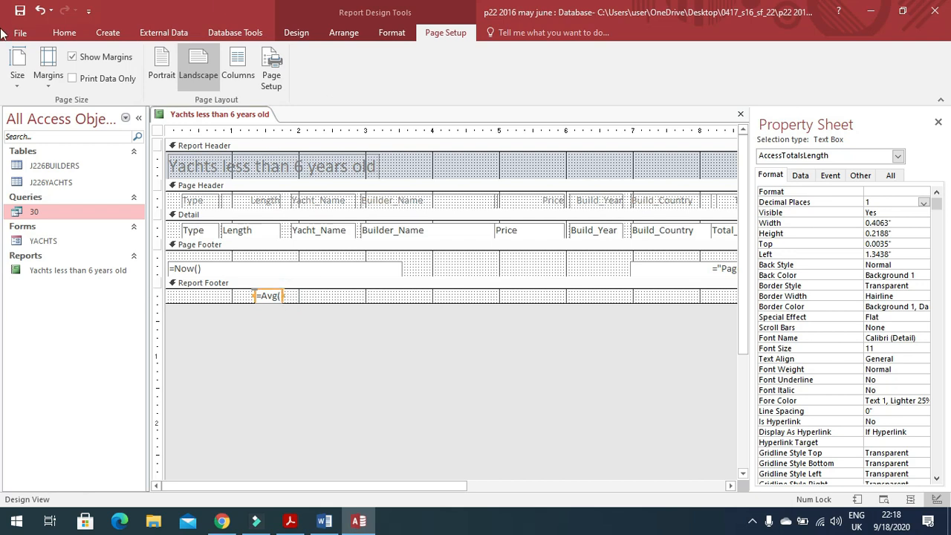
pyautogui.rightClick(220, 121)
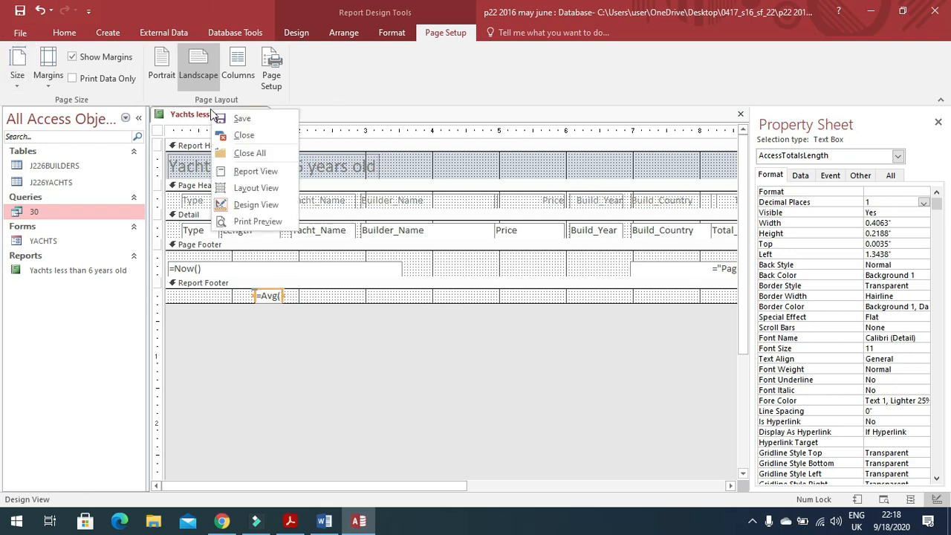
pyautogui.click(328, 297)
pyautogui.click(269, 295)
pyautogui.click(315, 295)
pyautogui.click(275, 296)
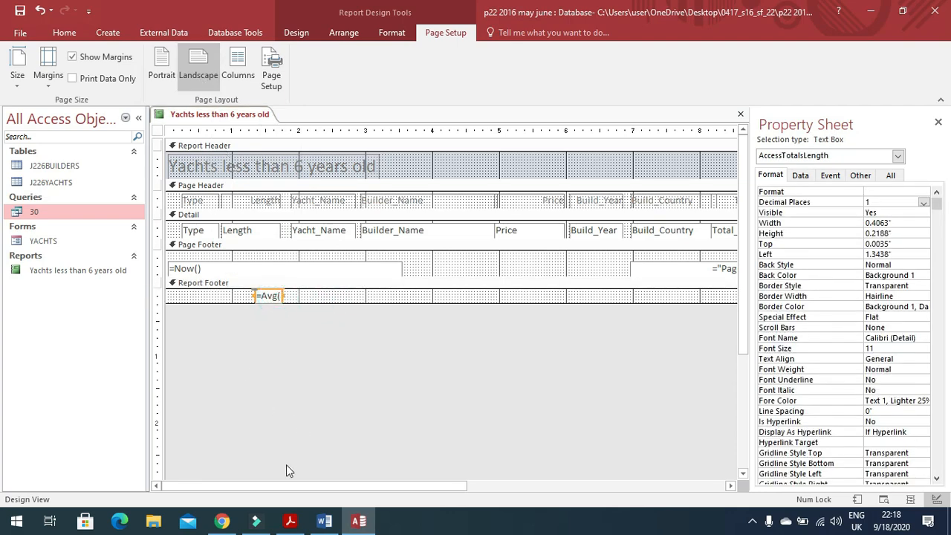
# Step: Check the label requirement in the exam PDF and caption the report's average length value with "Average length"
pyautogui.click(290, 521)
pyautogui.moveTo(308, 298); pyautogui.dragTo(409, 305)
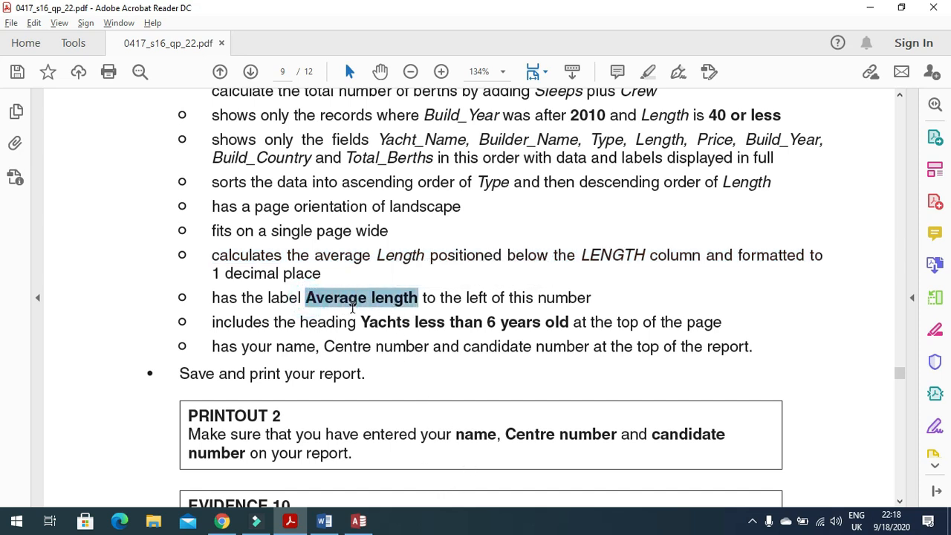
pyautogui.click(292, 520)
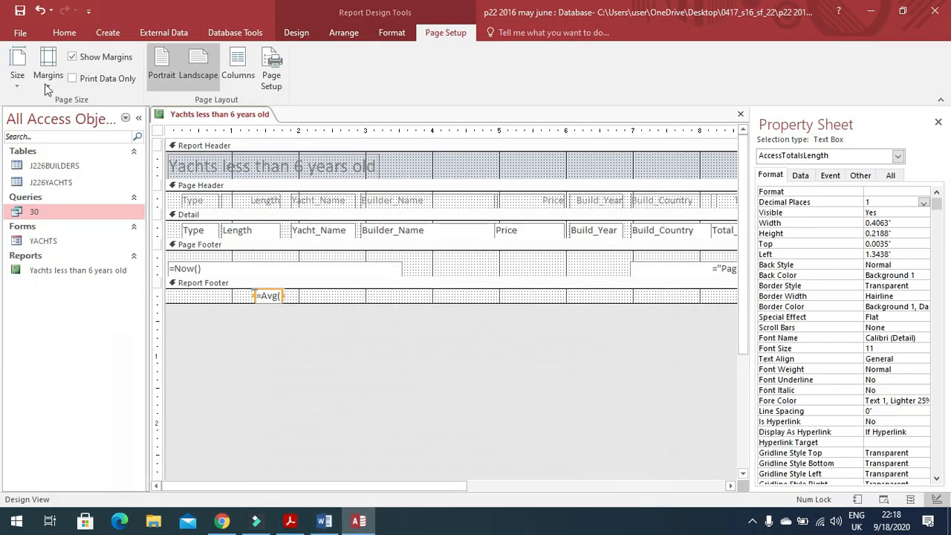
pyautogui.rightClick(172, 116)
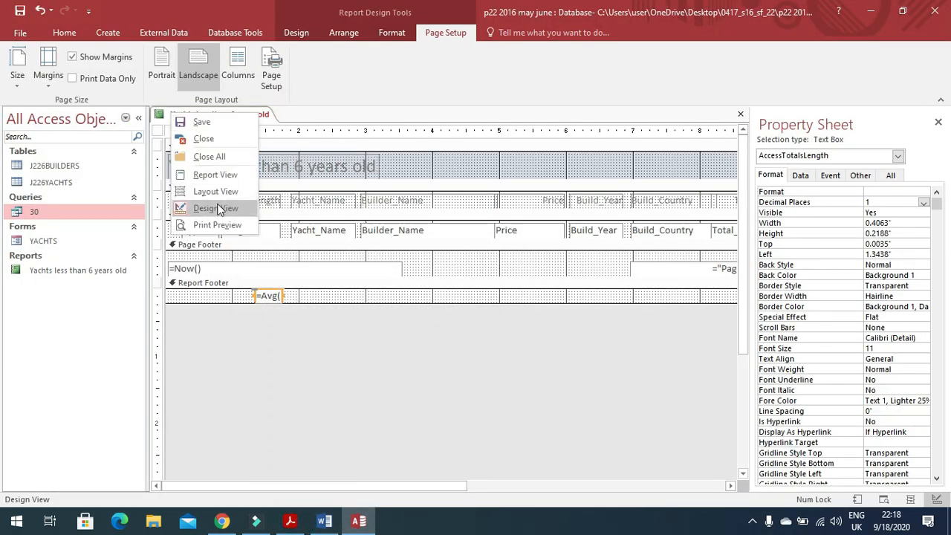
pyautogui.click(220, 191)
pyautogui.scroll(-10, 279, 320)
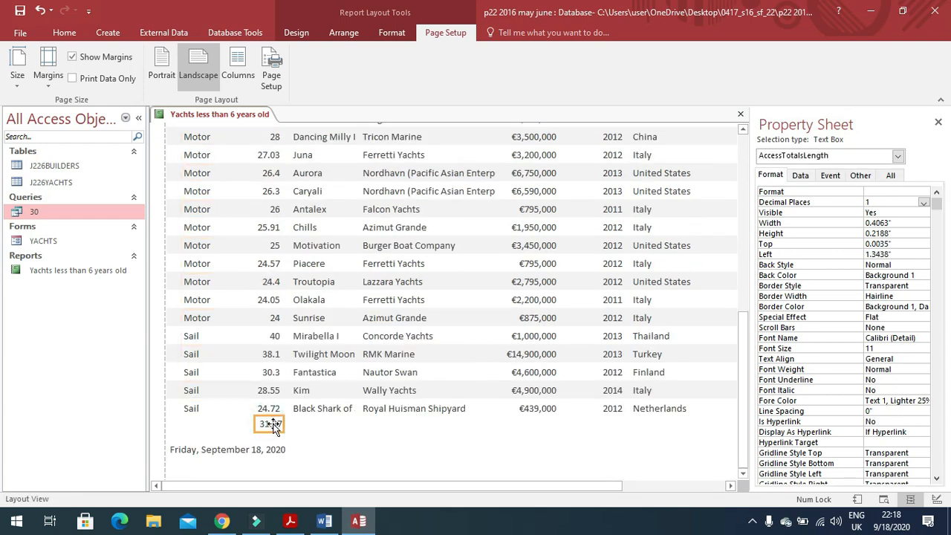
pyautogui.rightClick(273, 428)
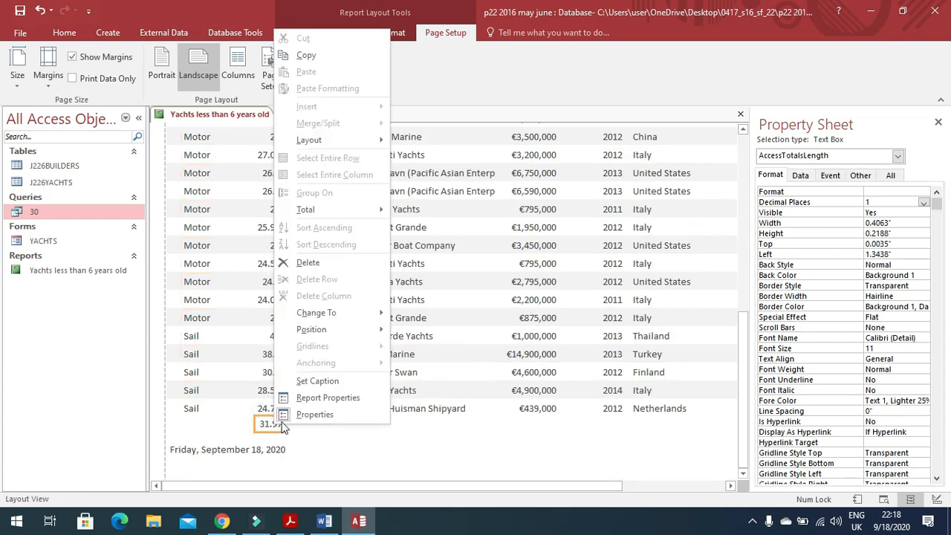
pyautogui.click(331, 381)
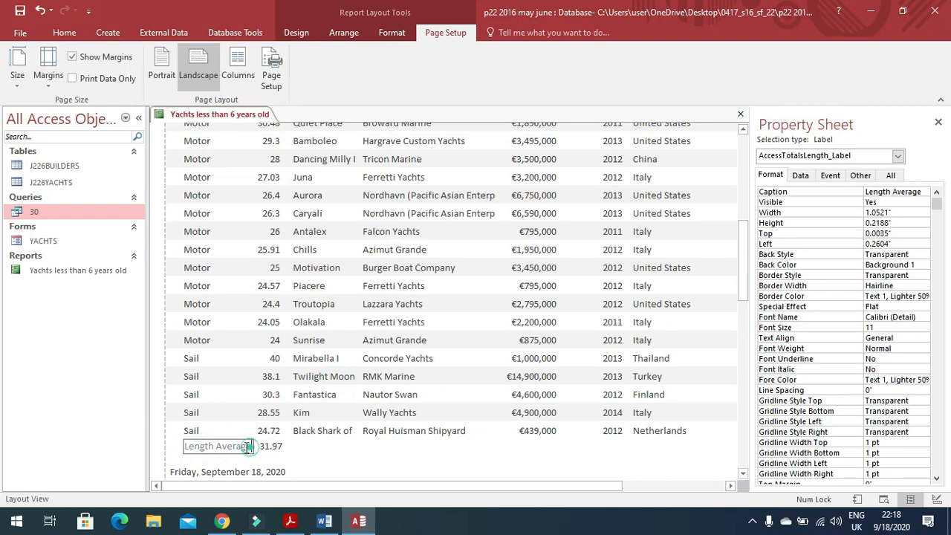
pyautogui.moveTo(250, 447); pyautogui.dragTo(173, 448)
pyautogui.write('Average length')
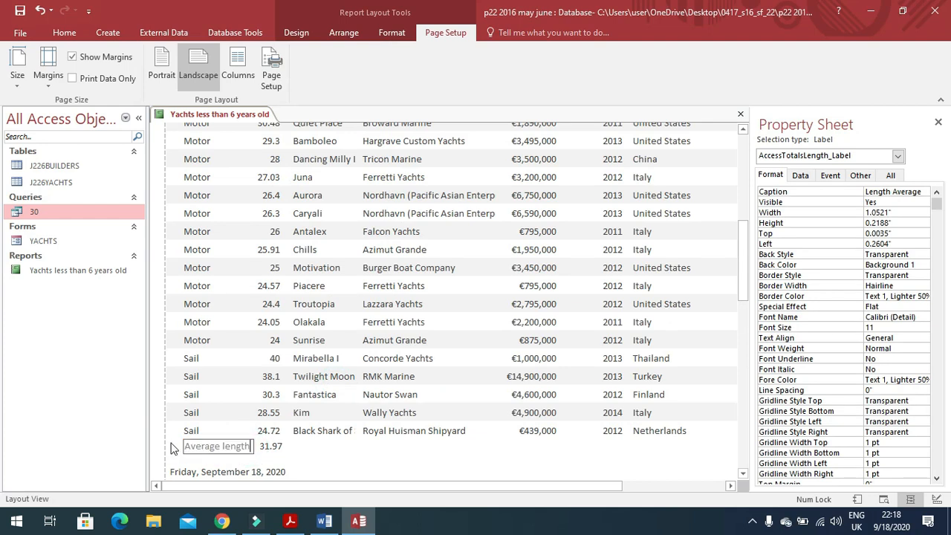
pyautogui.click(318, 452)
# Step: Widen the average length text box slightly to 0.4167" from its right edge
pyautogui.click(272, 445)
pyautogui.click(282, 446)
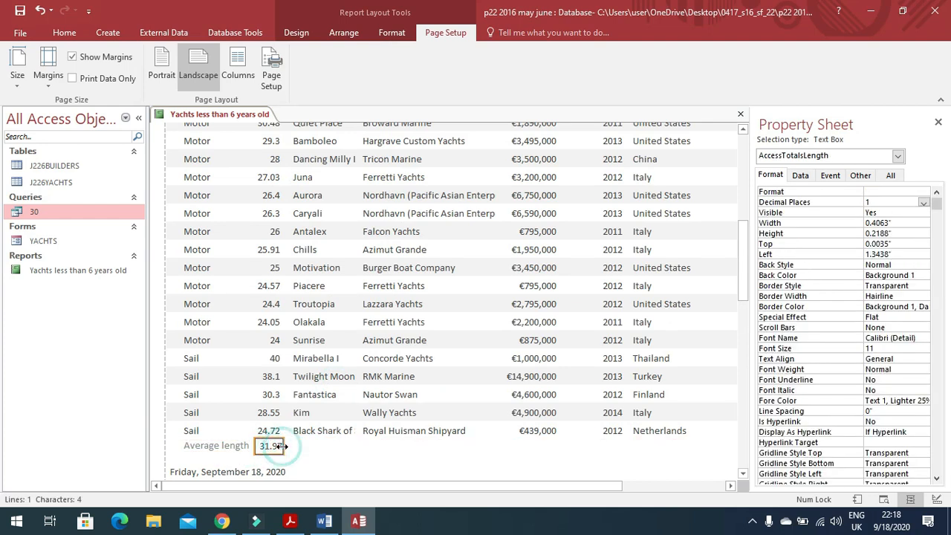
pyautogui.moveTo(278, 446); pyautogui.dragTo(279, 445)
pyautogui.click(282, 446)
pyautogui.moveTo(284, 447); pyautogui.dragTo(286, 446)
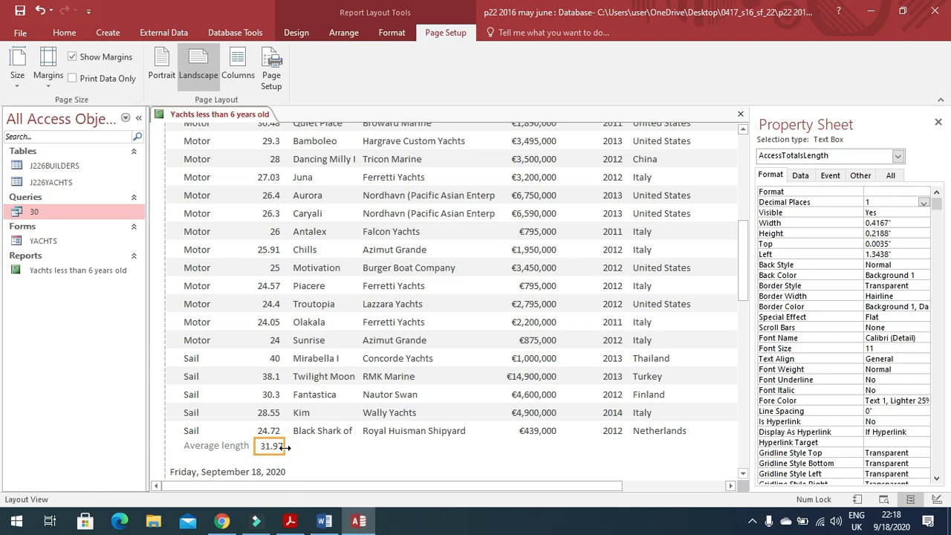
# Step: Check the candidate details requirement in the exam PDF and add a report header label with the name, Centre number and candidate number
pyautogui.click(290, 521)
pyautogui.scroll(-1, 321, 357)
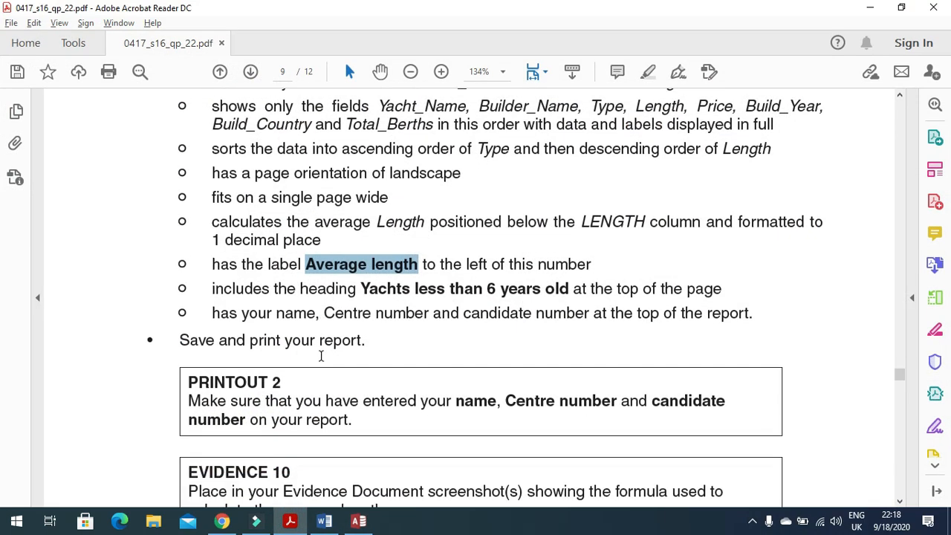
pyautogui.moveTo(213, 314); pyautogui.dragTo(767, 334)
pyautogui.click(290, 523)
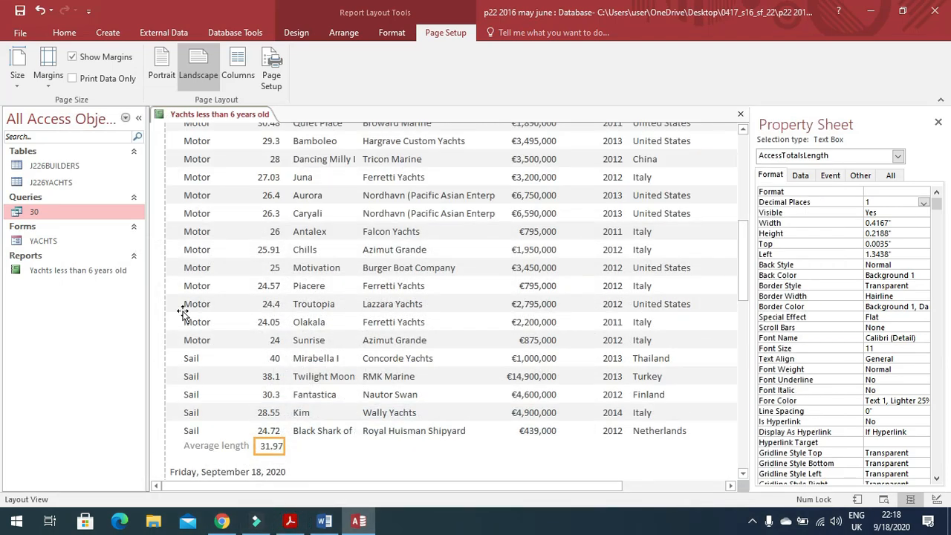
pyautogui.rightClick(211, 121)
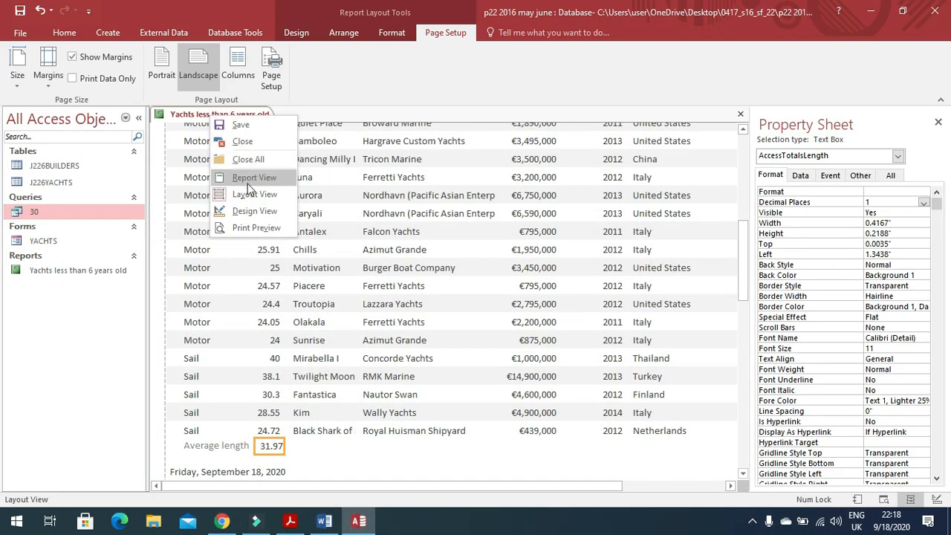
pyautogui.click(250, 208)
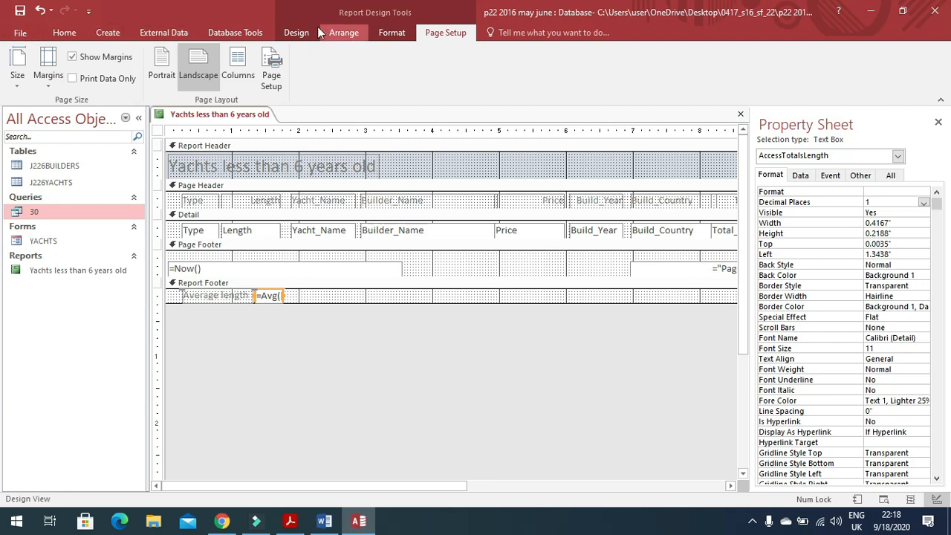
pyautogui.click(296, 33)
pyautogui.click(296, 66)
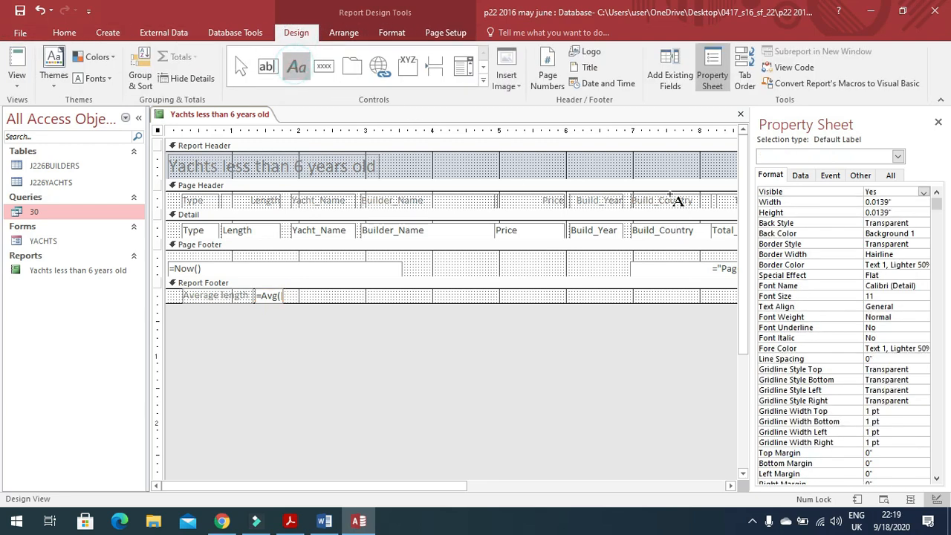
pyautogui.moveTo(397, 488); pyautogui.dragTo(616, 491)
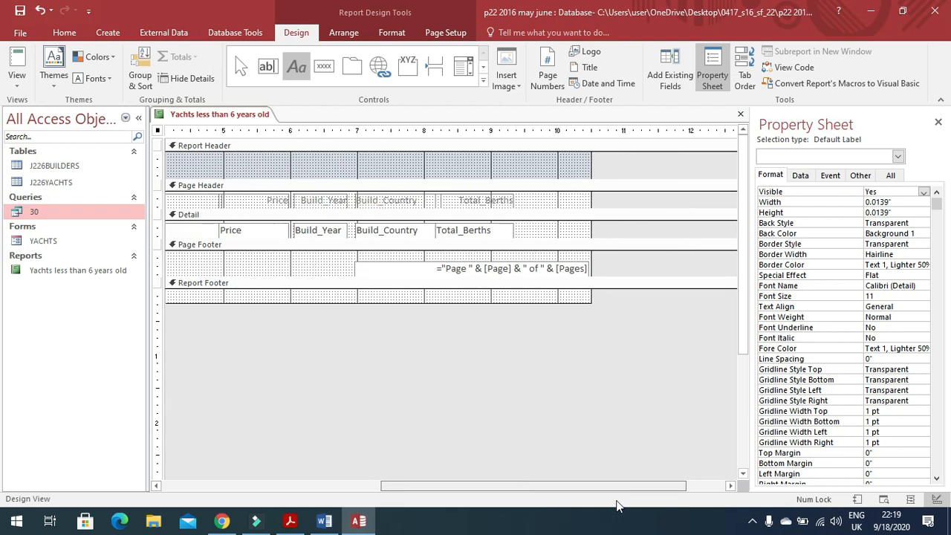
pyautogui.moveTo(431, 157); pyautogui.dragTo(586, 176)
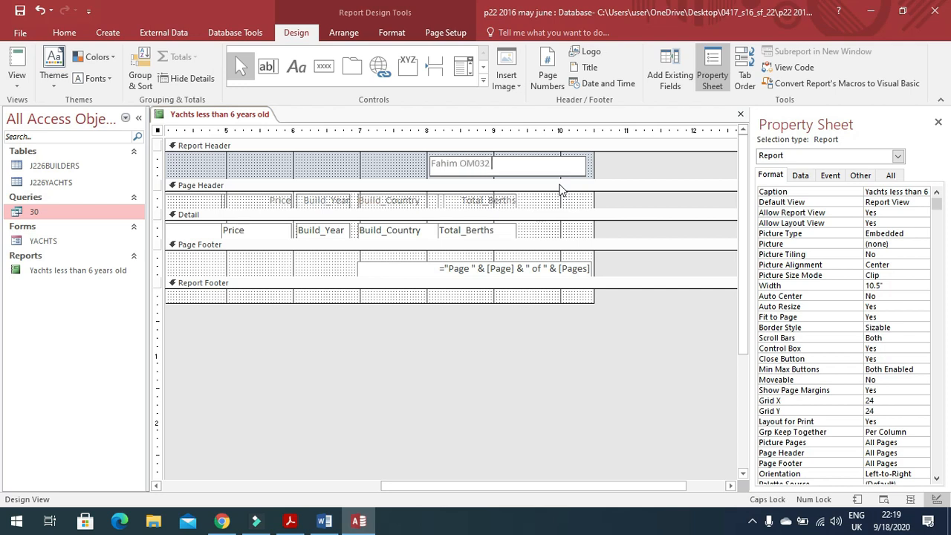
pyautogui.click(361, 169)
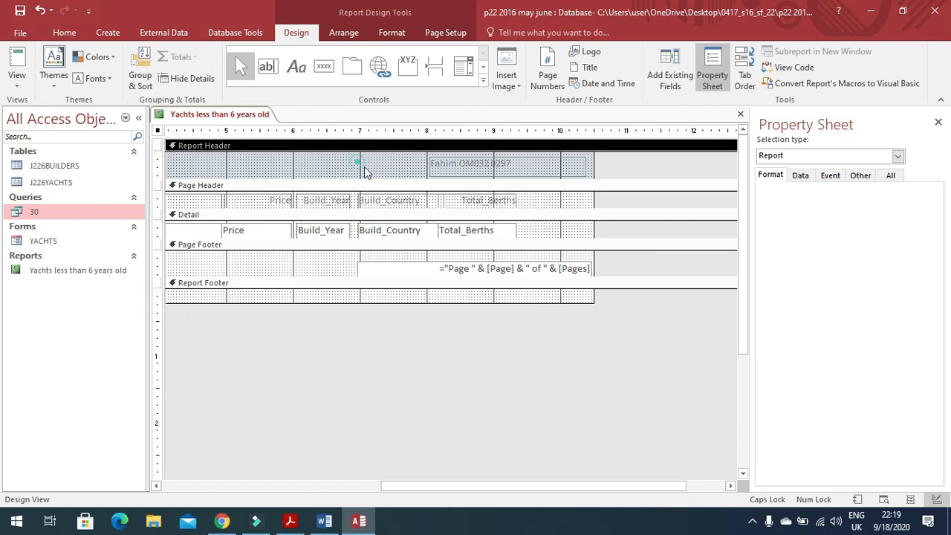
# Step: Right-align the text of the candidate details label in the report header
pyautogui.click(441, 164)
pyautogui.click(65, 33)
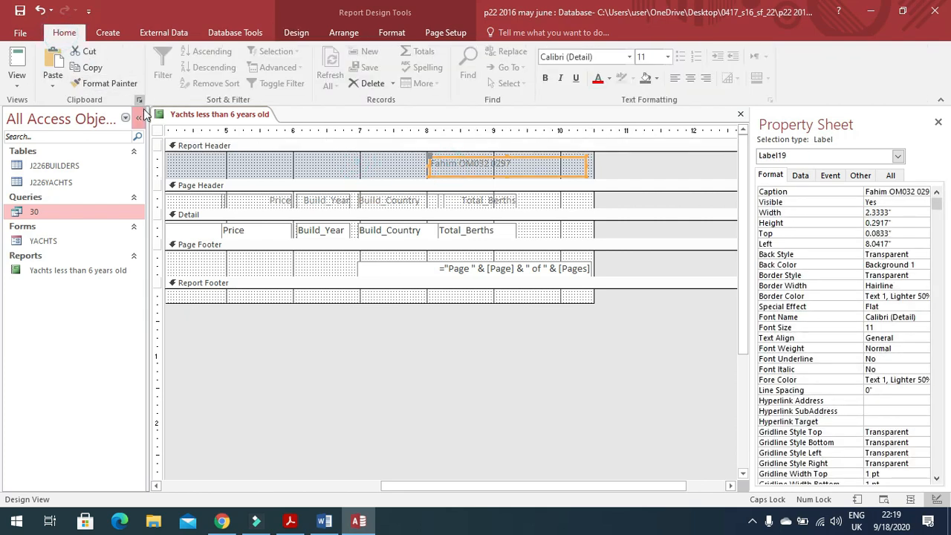
pyautogui.click(708, 82)
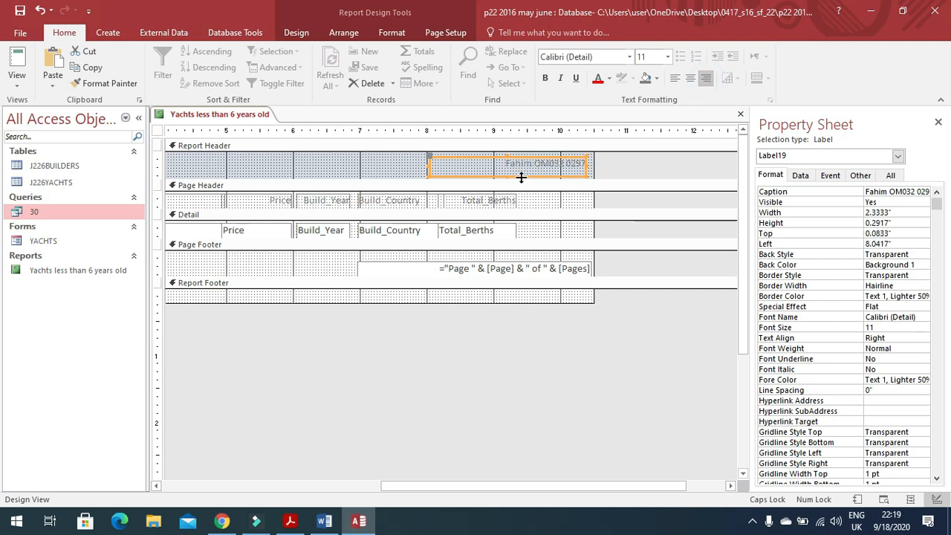
pyautogui.click(313, 170)
# Step: Read the save and print instruction and the Evidence 10 screenshot requirement in the exam PDF
pyautogui.click(291, 521)
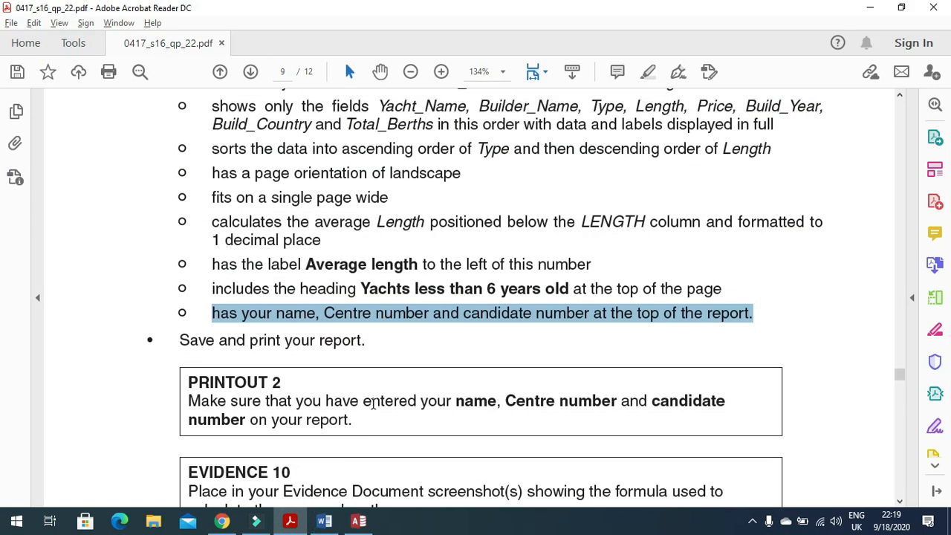
pyautogui.scroll(-1, 357, 394)
pyautogui.moveTo(179, 307); pyautogui.dragTo(365, 311)
pyautogui.scroll(-4, 374, 363)
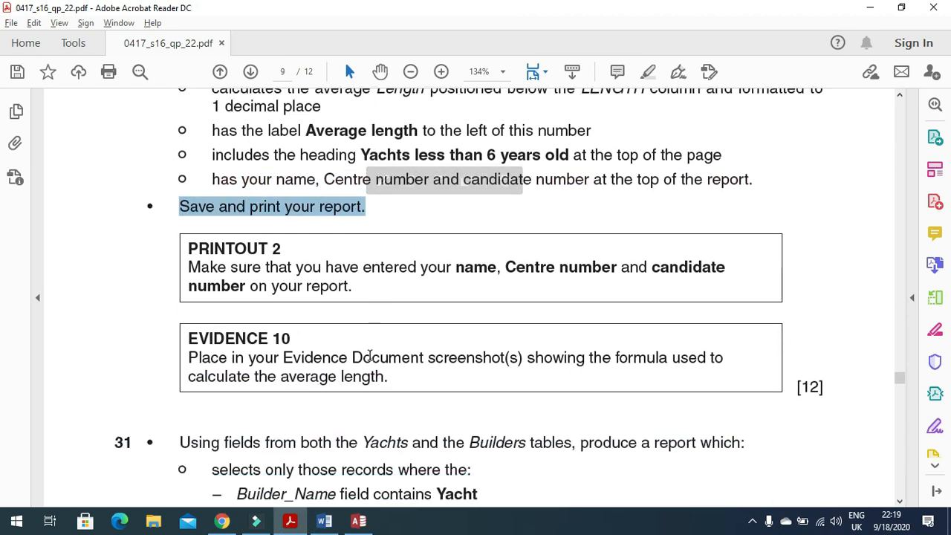
pyautogui.moveTo(185, 327); pyautogui.dragTo(725, 344)
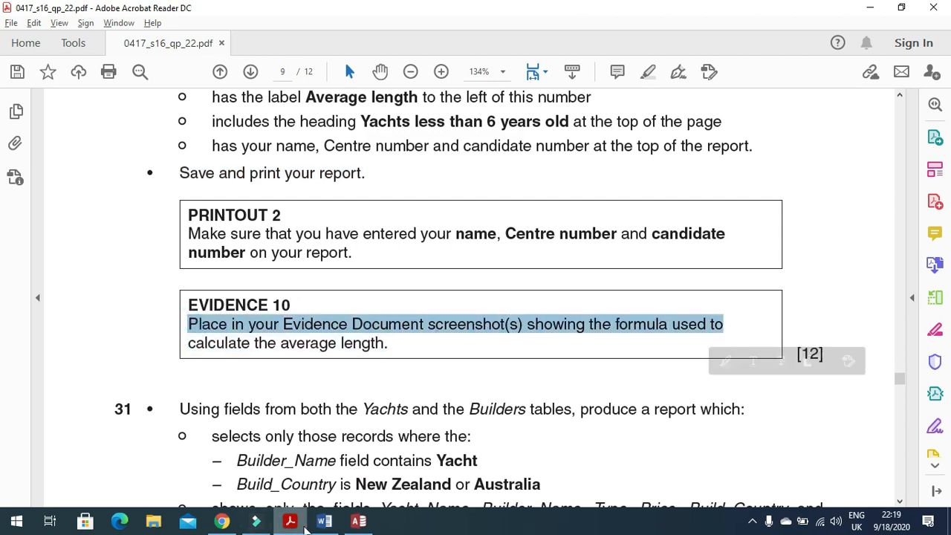
pyautogui.click(301, 528)
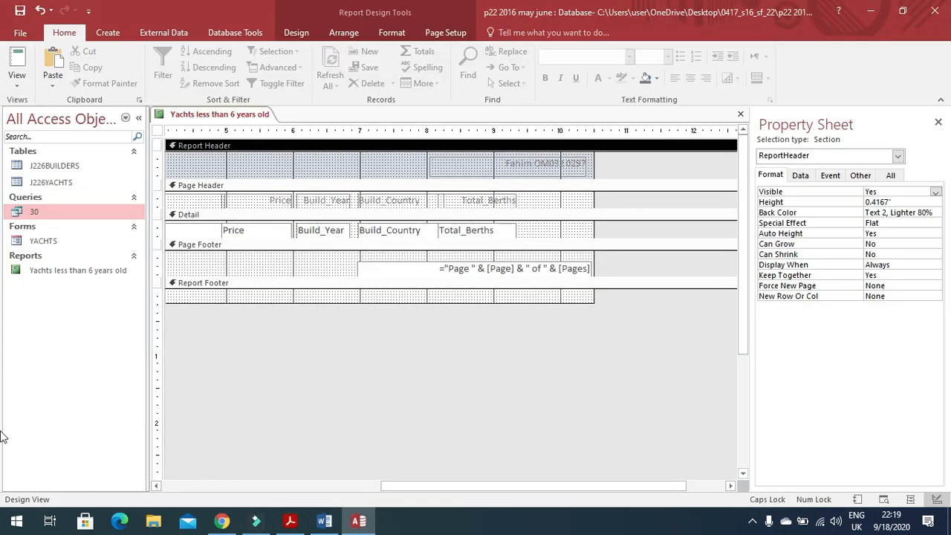
# Step: Widen the average text box in the Report Footer to 1.0313" so its whole =Avg([Length]) formula fits
pyautogui.moveTo(442, 484); pyautogui.dragTo(223, 483)
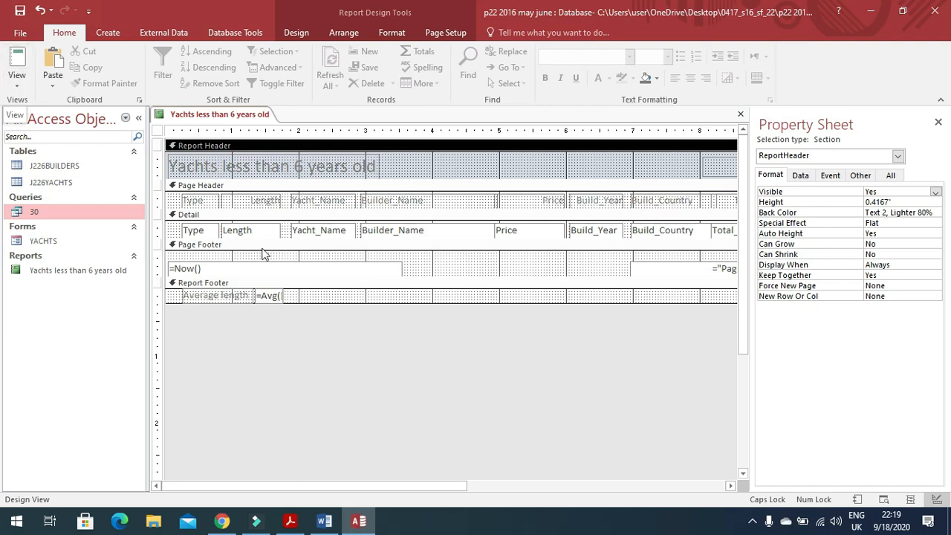
pyautogui.click(276, 296)
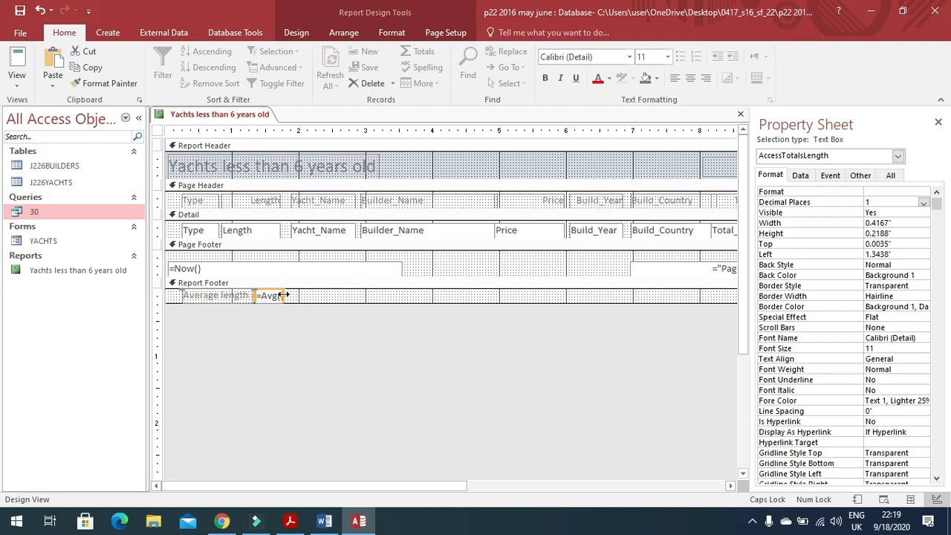
pyautogui.click(283, 295)
pyautogui.write('[Length])')
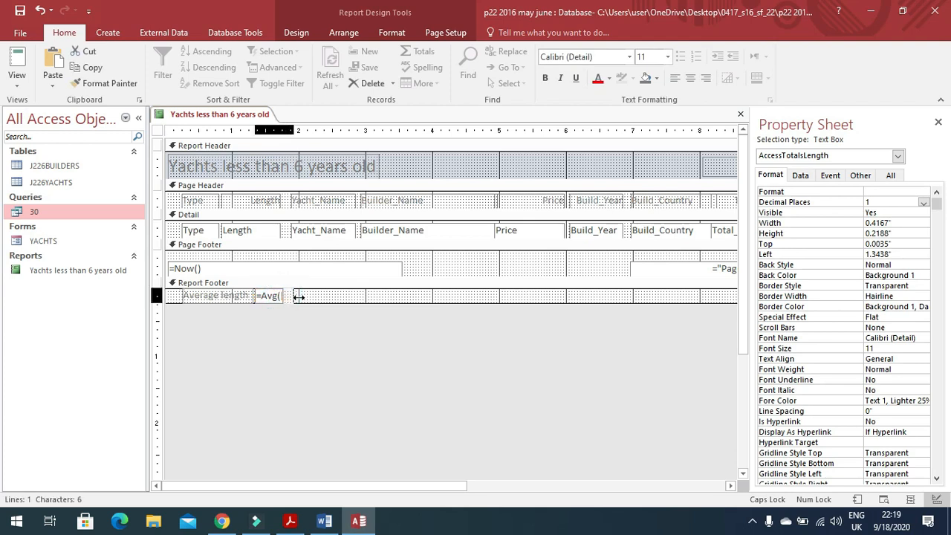
pyautogui.press('Return')
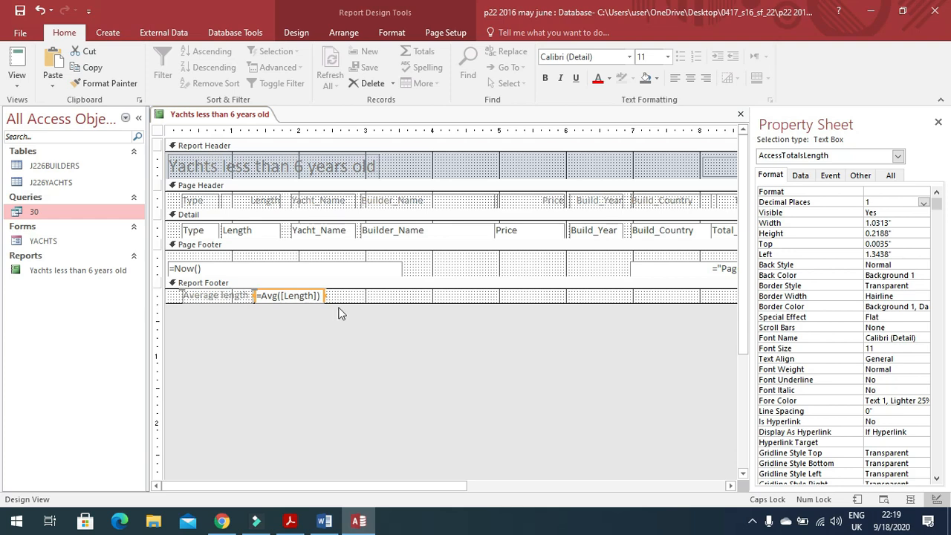
# Step: Switch to the Word evidence document and paste the report design screenshot below the Step 30 – EVIDENCE 10 heading
pyautogui.click(324, 521)
pyautogui.scroll(-3, 386, 371)
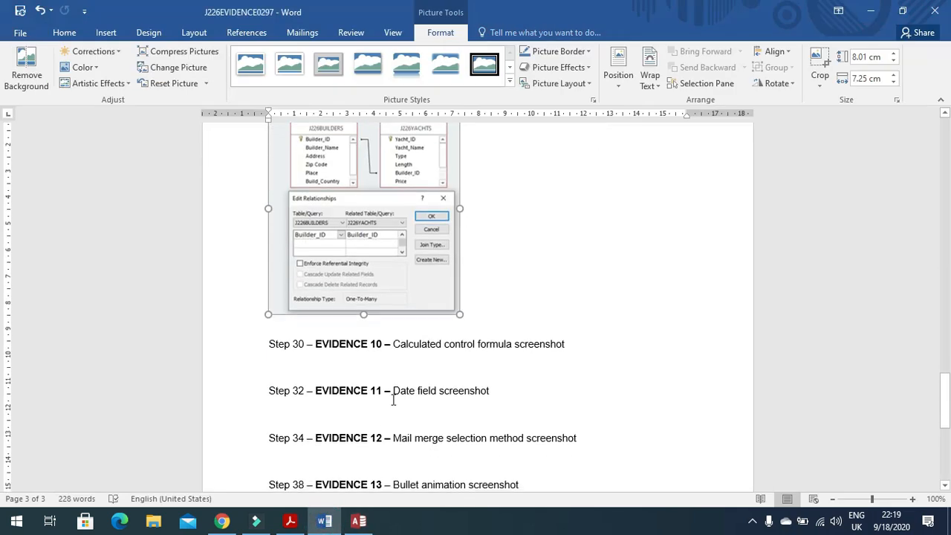
pyautogui.click(363, 376)
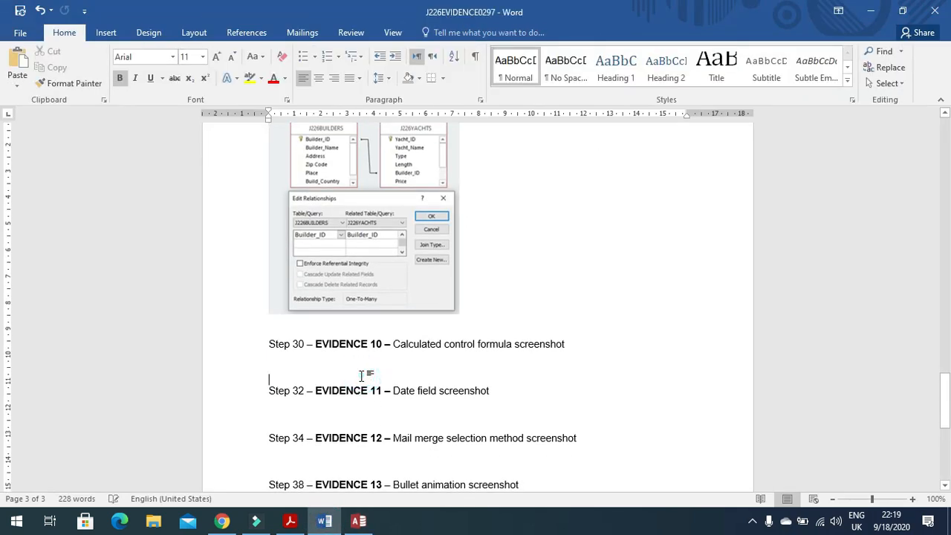
pyautogui.click(313, 362)
pyautogui.hotkey('ctrl', 'v')
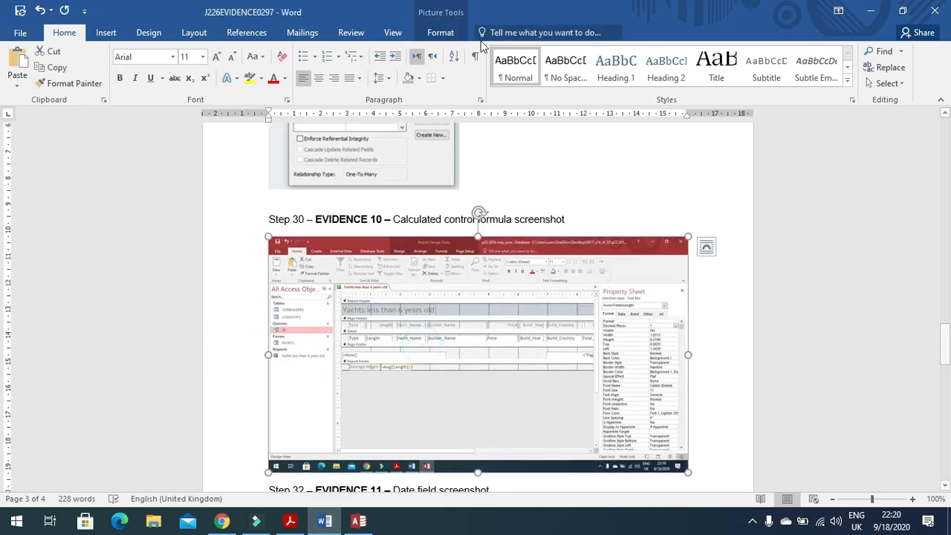
# Step: Crop the pasted screenshot to the Average length label and =Avg([Length]) formula, and enlarge it to 11.24 cm wide
pyautogui.click(440, 32)
pyautogui.click(816, 55)
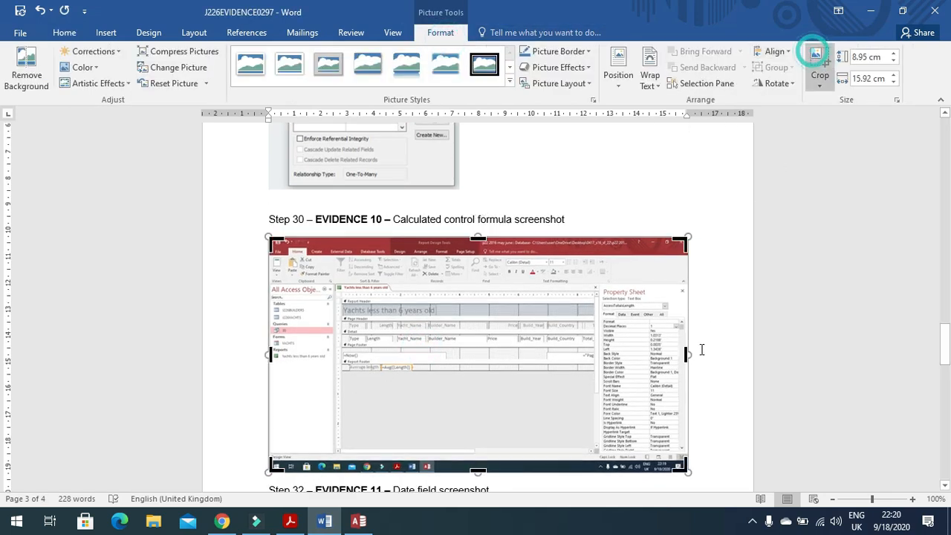
pyautogui.moveTo(681, 462); pyautogui.dragTo(416, 371)
pyautogui.moveTo(271, 238); pyautogui.dragTo(347, 364)
pyautogui.click(702, 243)
pyautogui.click(331, 244)
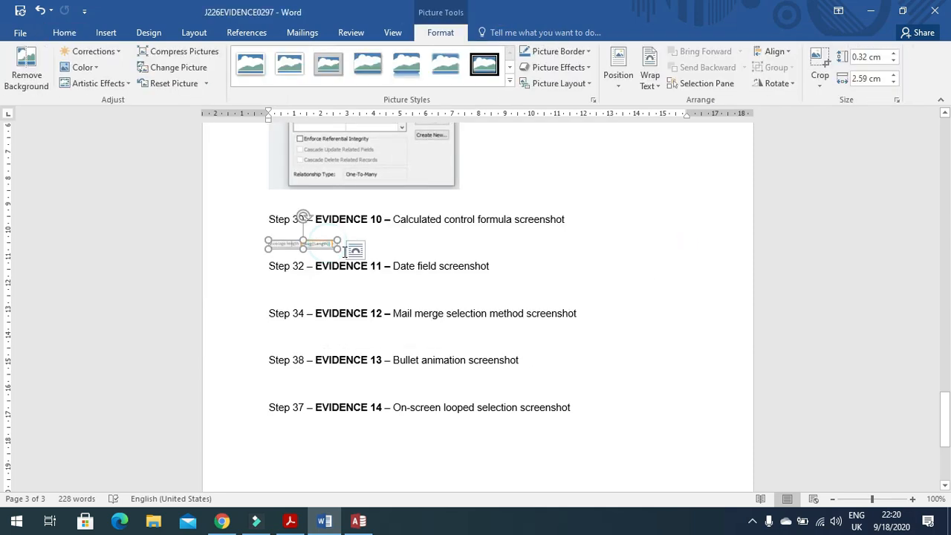
pyautogui.moveTo(337, 248); pyautogui.dragTo(394, 273)
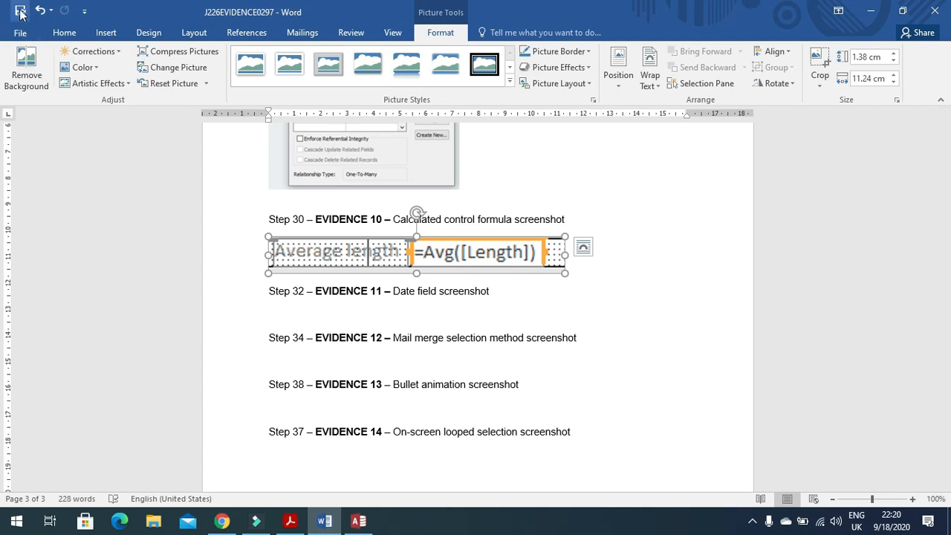
# Step: Read the opening requirement of question 31 in the exam PDF
pyautogui.click(301, 517)
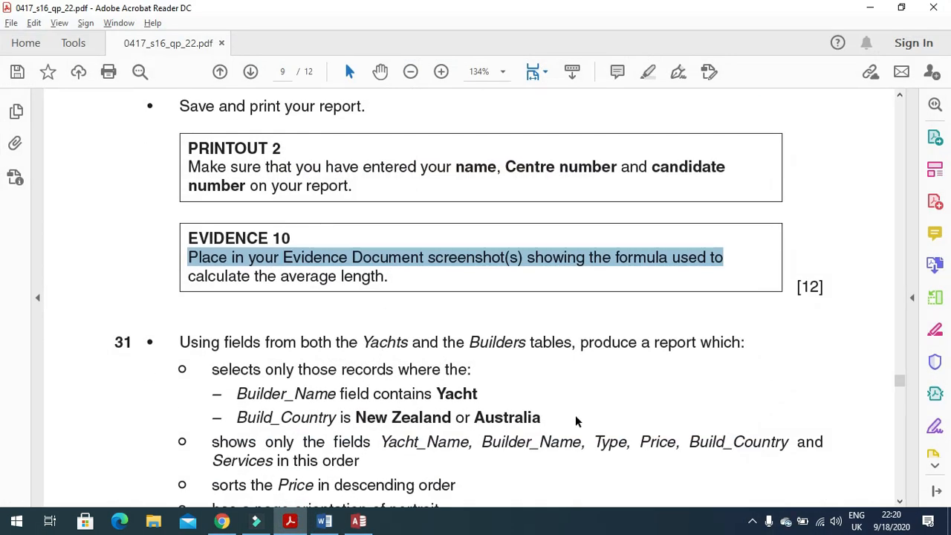
pyautogui.moveTo(178, 342); pyautogui.dragTo(731, 359)
pyautogui.click(299, 522)
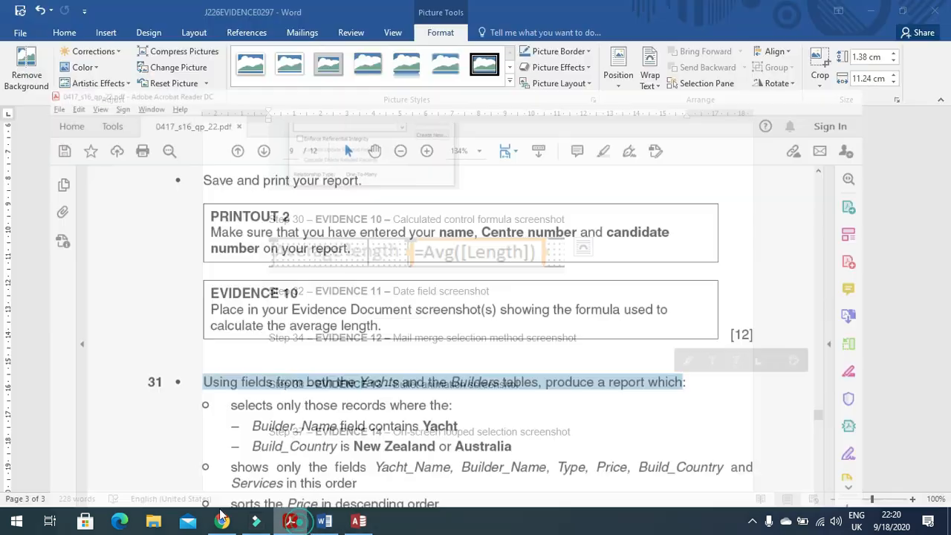
# Step: Switch to Access and close the Yachts less than 6 years old report, saving its design changes
pyautogui.click(359, 521)
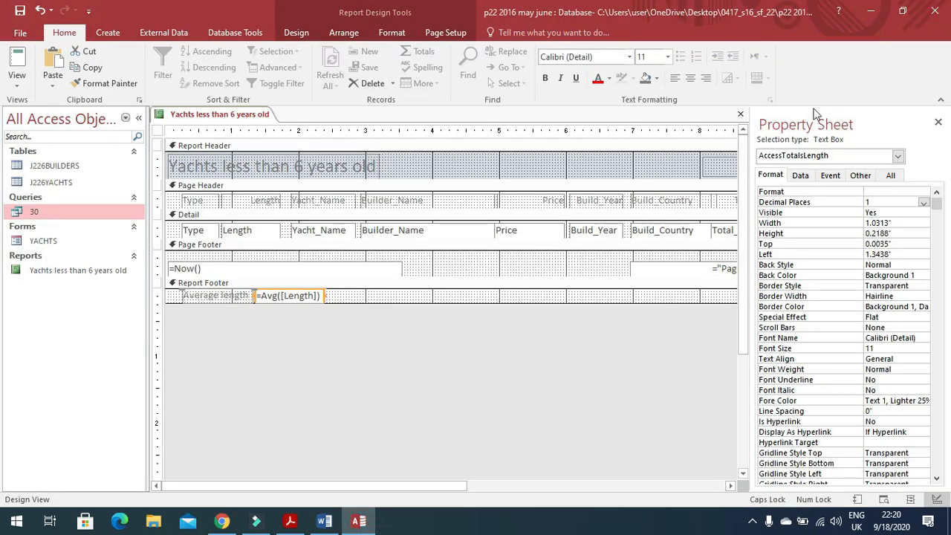
pyautogui.click(741, 115)
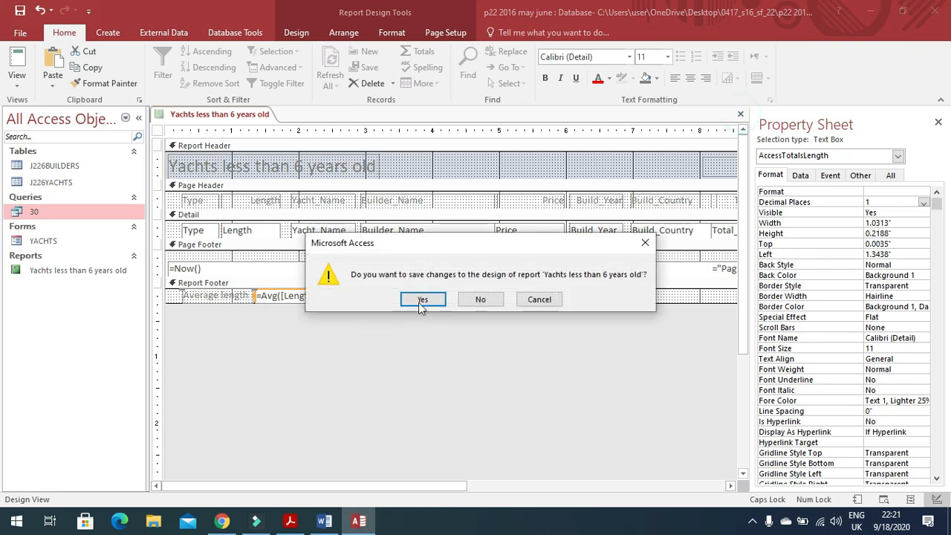
pyautogui.click(421, 300)
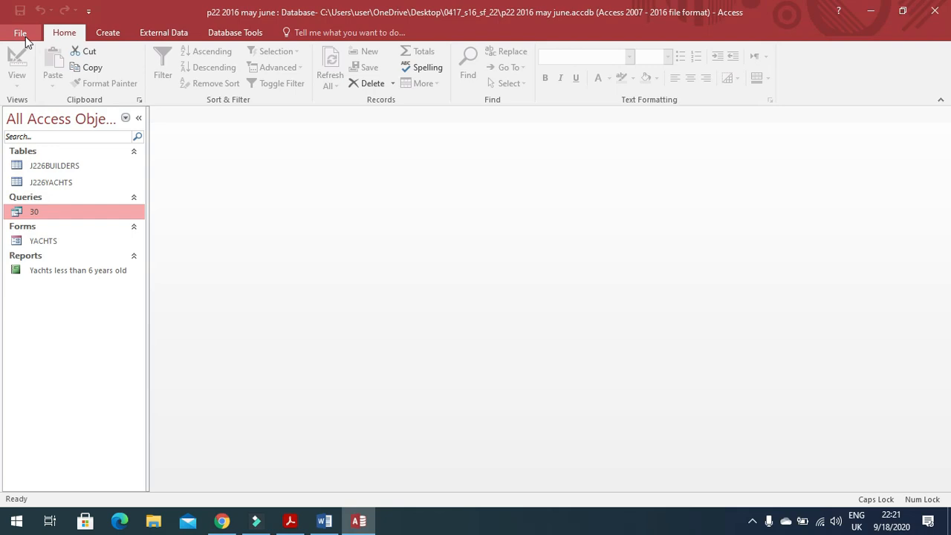
# Step: Start a simple query with the wizard, adding all fields from the J226BUILDERS and J226YACHTS tables
pyautogui.click(95, 29)
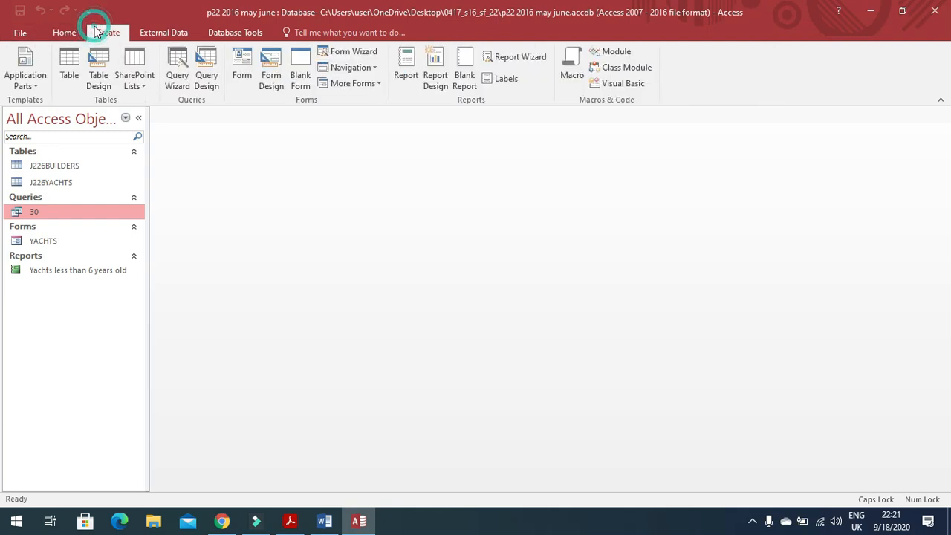
pyautogui.click(176, 71)
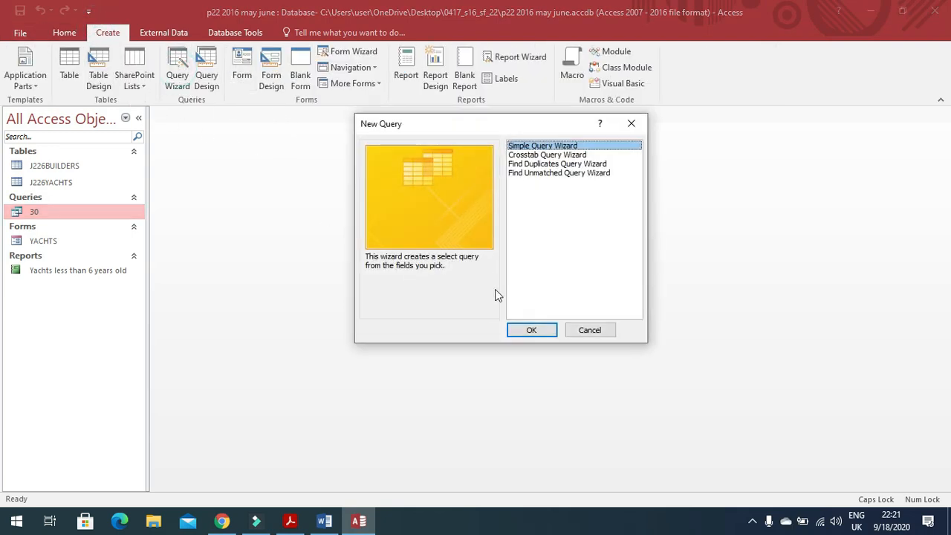
pyautogui.click(518, 332)
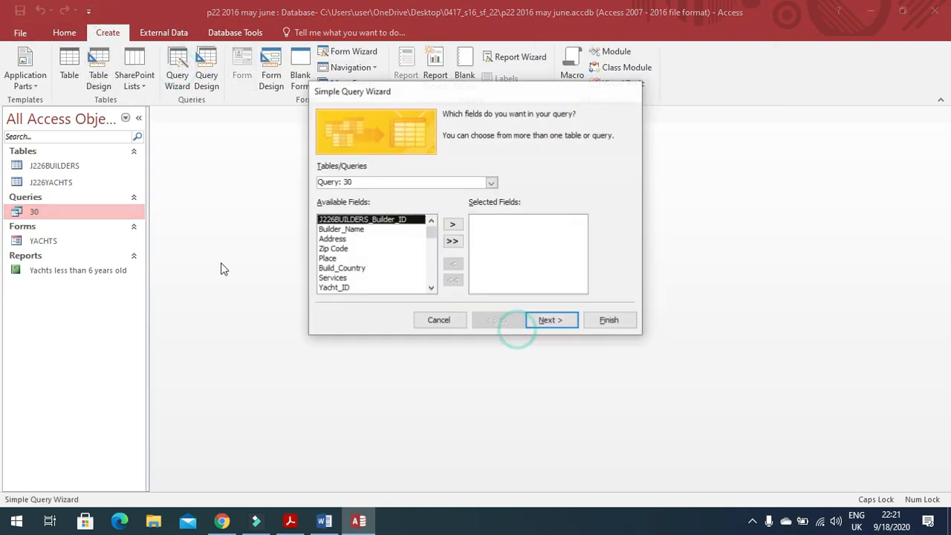
pyautogui.click(491, 182)
pyautogui.click(357, 194)
pyautogui.click(451, 241)
pyautogui.click(492, 182)
pyautogui.click(392, 205)
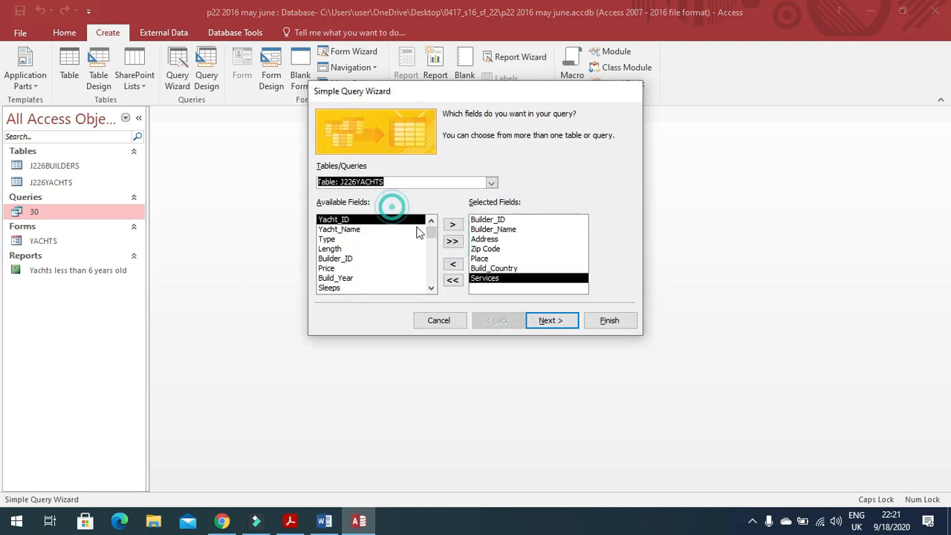
pyautogui.click(454, 242)
# Step: Finish the query as a detail query titled 31, opening it for design changes
pyautogui.click(564, 323)
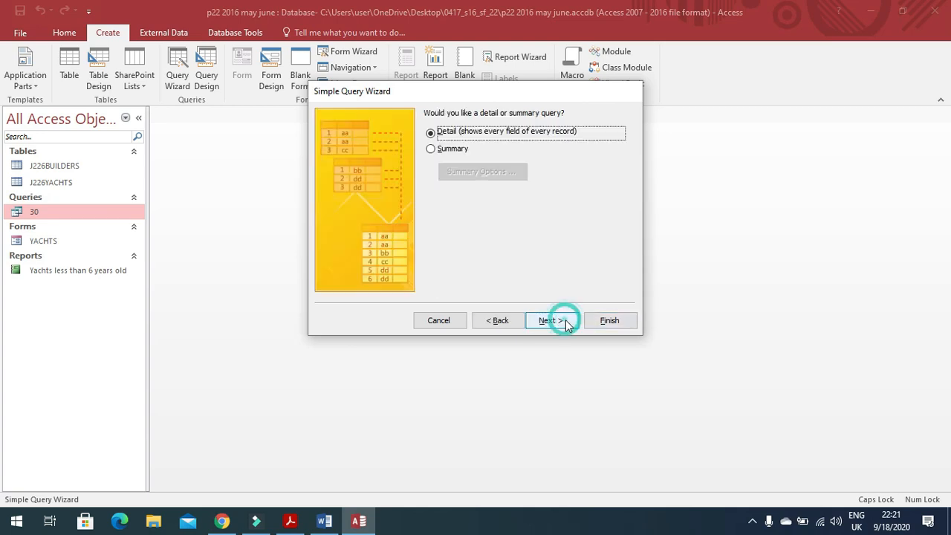
pyautogui.click(565, 324)
pyautogui.click(457, 246)
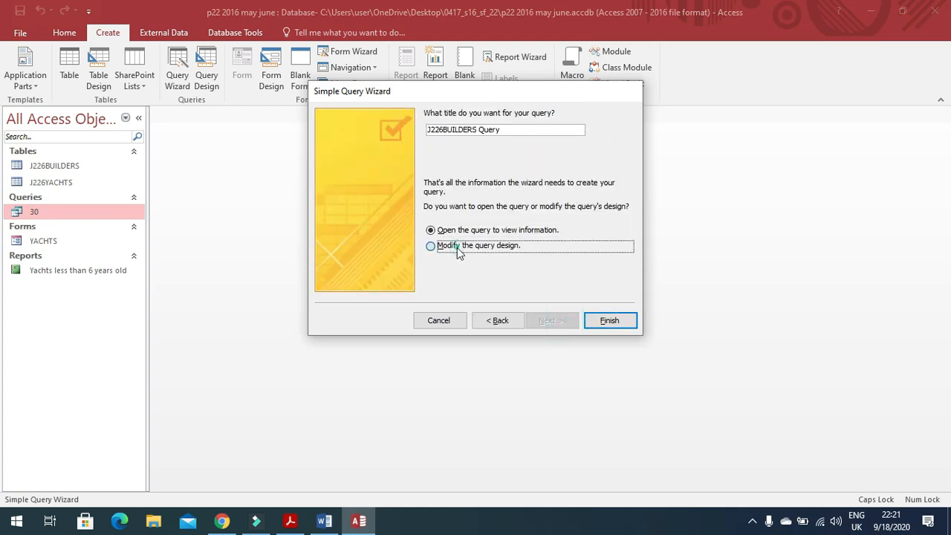
pyautogui.tripleClick(520, 131)
pyautogui.write('31')
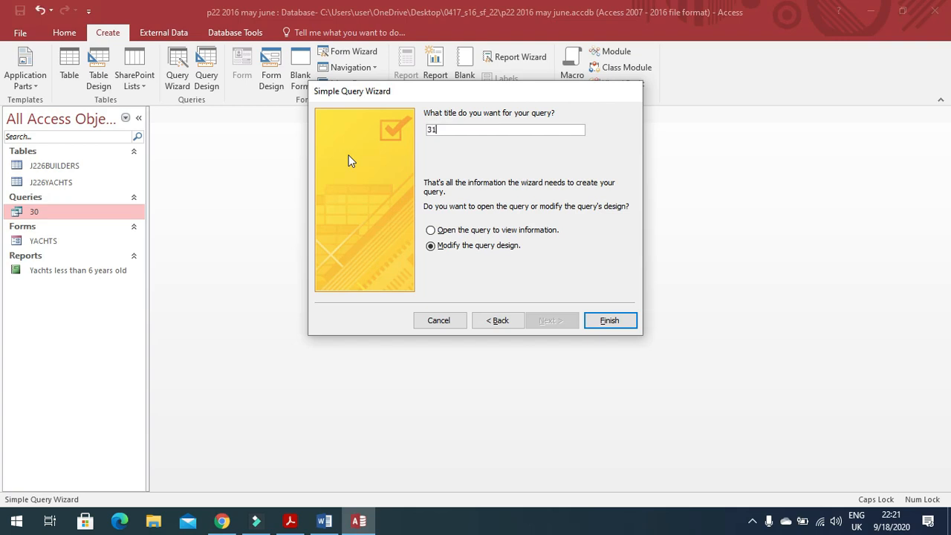
pyautogui.click(610, 320)
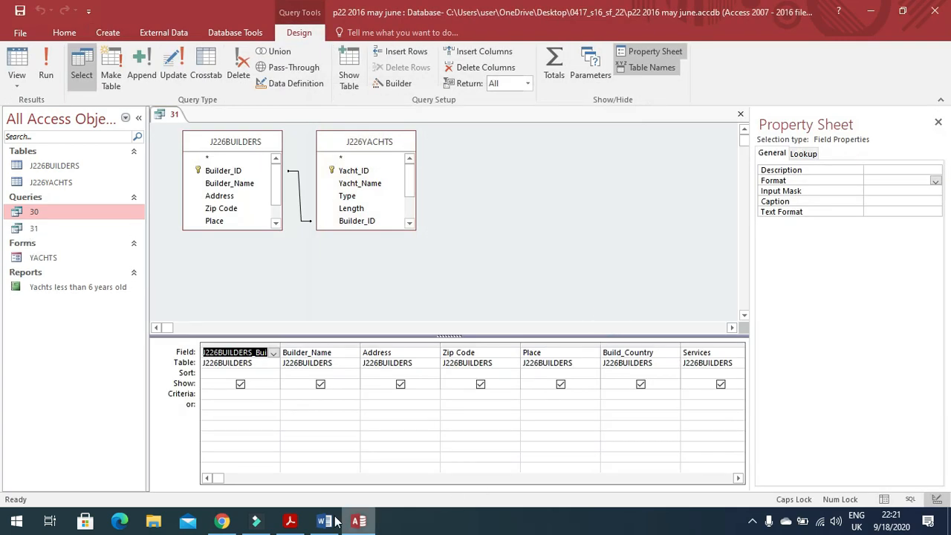
# Step: Switch to the exam PDF and read question 31's condition for the Builder_Name field
pyautogui.click(289, 521)
pyautogui.scroll(-3, 371, 360)
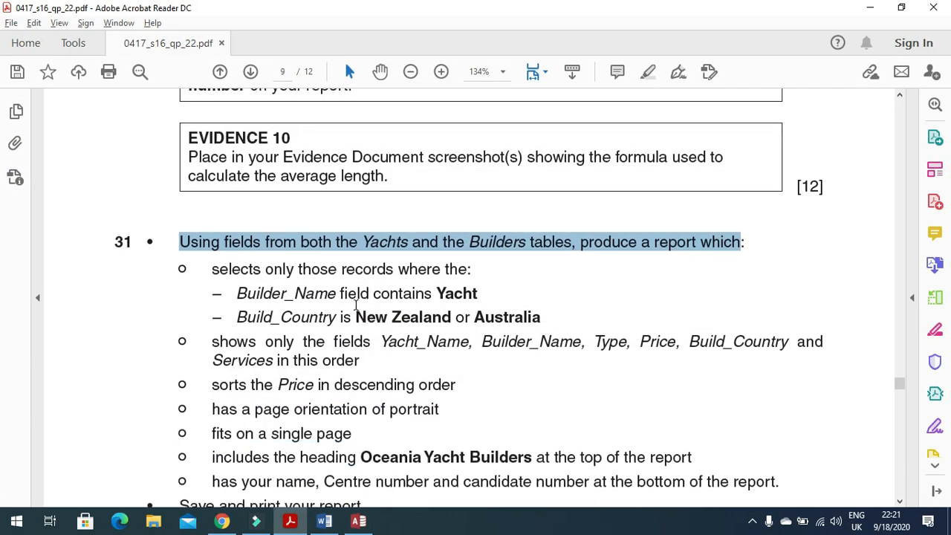
pyautogui.moveTo(233, 292); pyautogui.dragTo(385, 300)
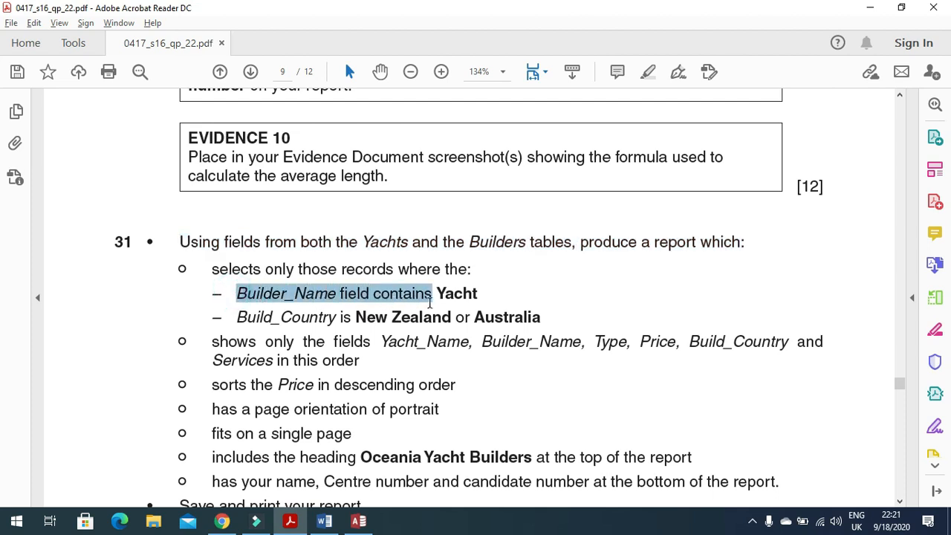
# Step: Back in Access, set the Builder_Name criterion to *yacht*, checking the spelling against the exam PDF, and run the query
pyautogui.click(301, 524)
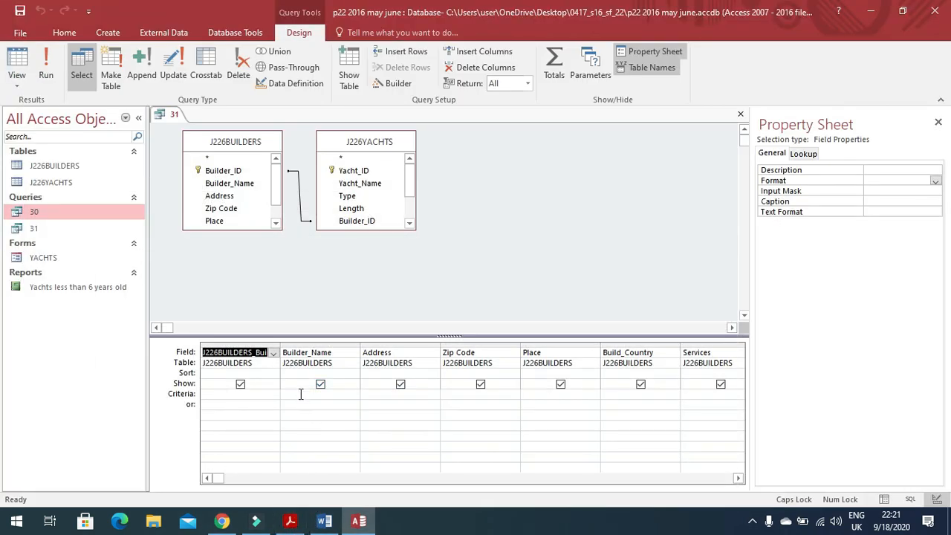
pyautogui.click(301, 394)
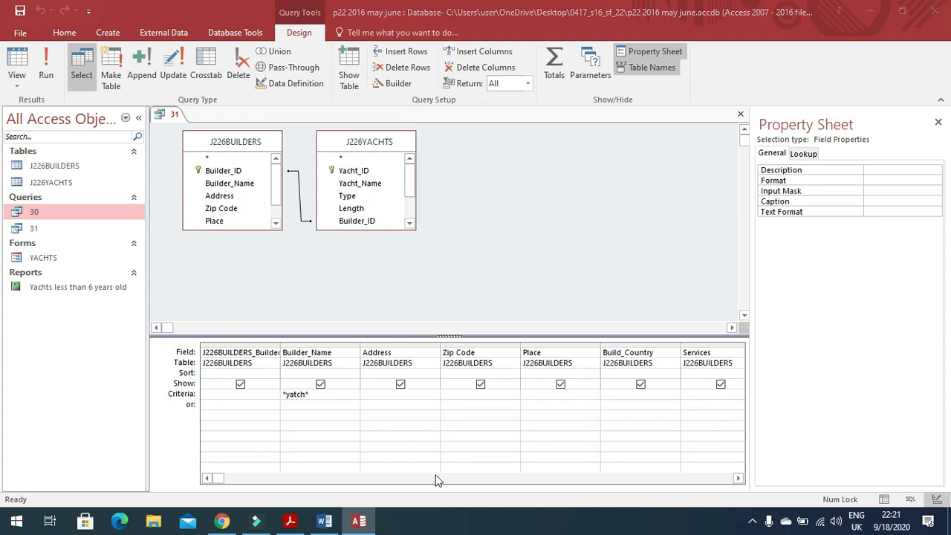
pyautogui.hotkey('alt', 'Tab')
pyautogui.hotkey('alt', 'Tab')
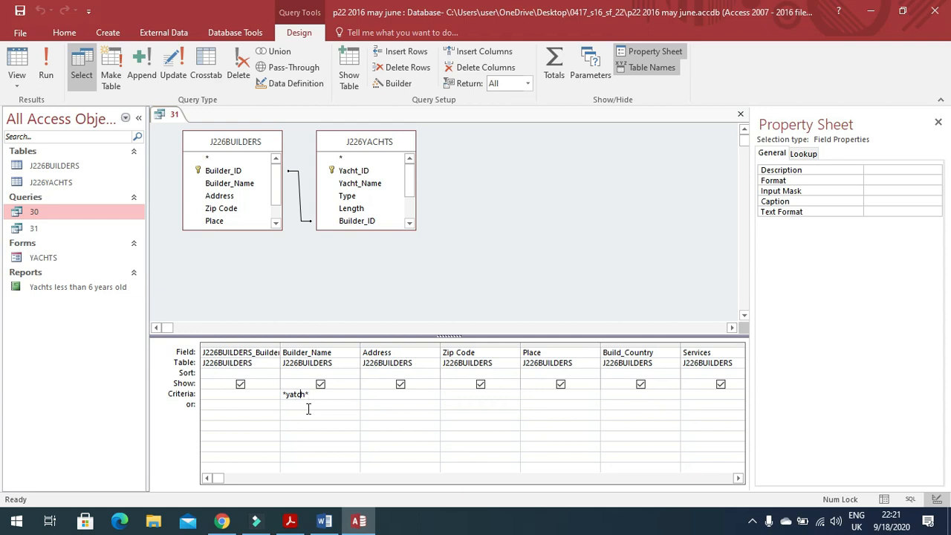
pyautogui.hotkey('alt', 'Tab')
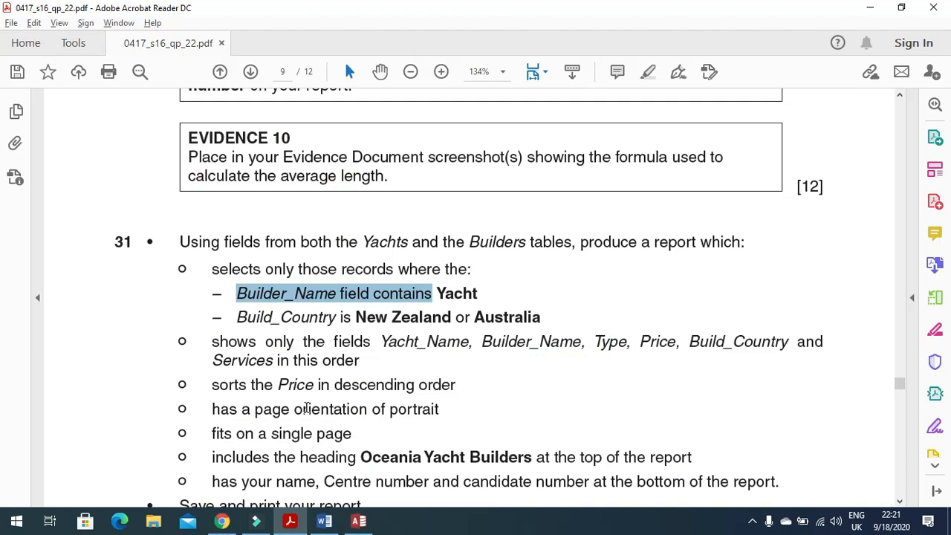
pyautogui.hotkey('alt', 'Tab')
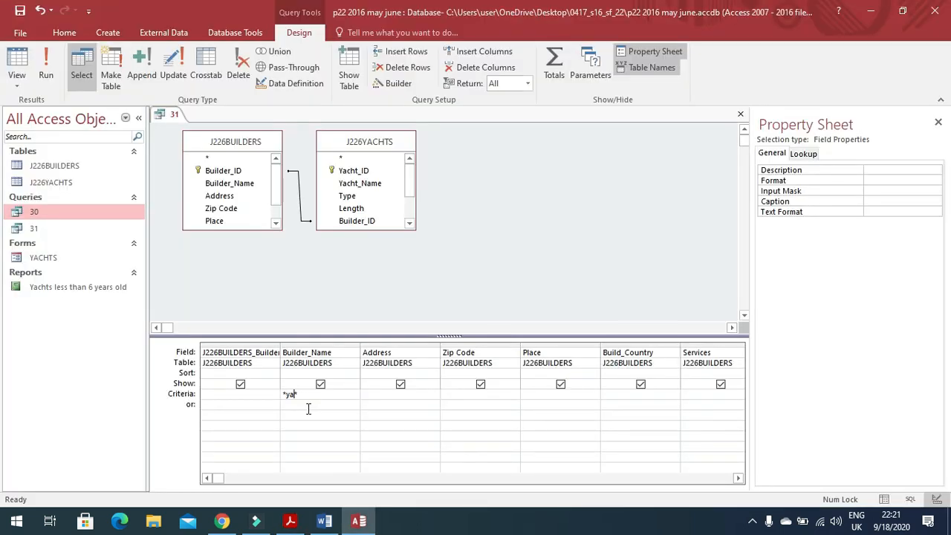
pyautogui.write('t')
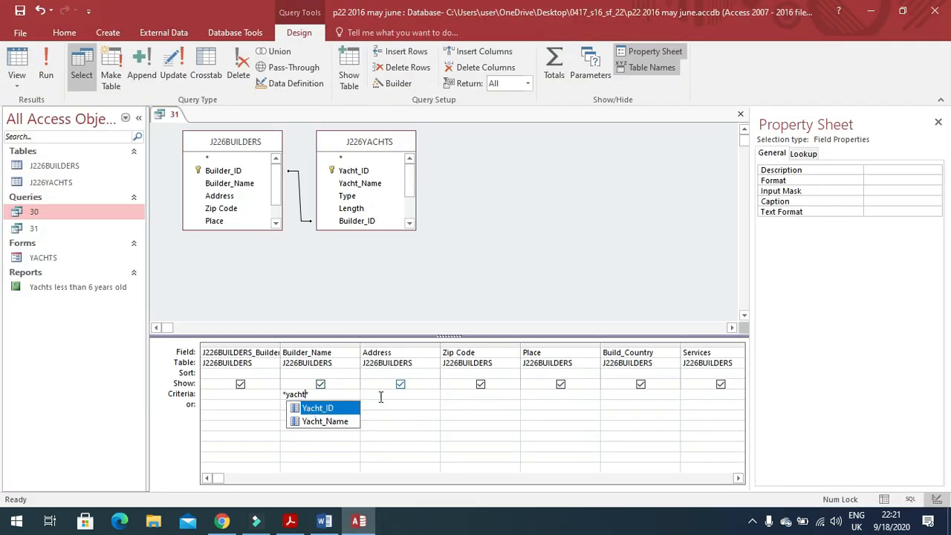
pyautogui.write('*')
pyautogui.click(421, 425)
pyautogui.click(46, 74)
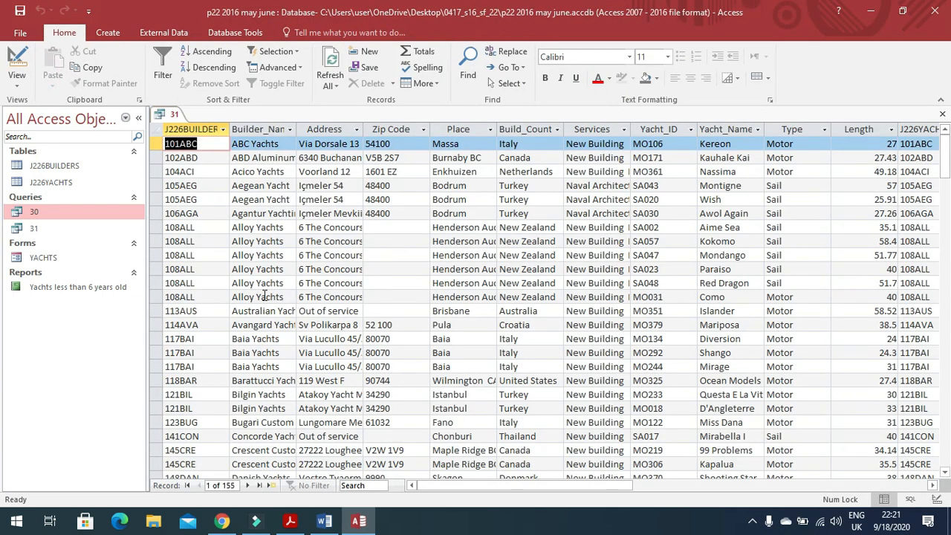
# Step: Copy the Build_Country condition from the exam PDF, set that field's criterion to New Zealand or Australia, and run the query
pyautogui.hotkey('alt', 'Tab')
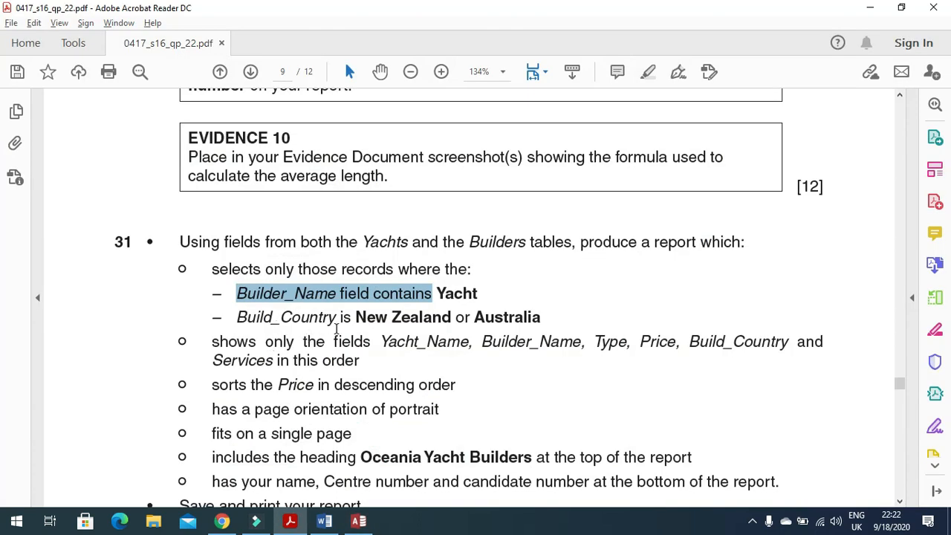
pyautogui.moveTo(356, 318); pyautogui.dragTo(517, 330)
pyautogui.hotkey('alt', 'Tab')
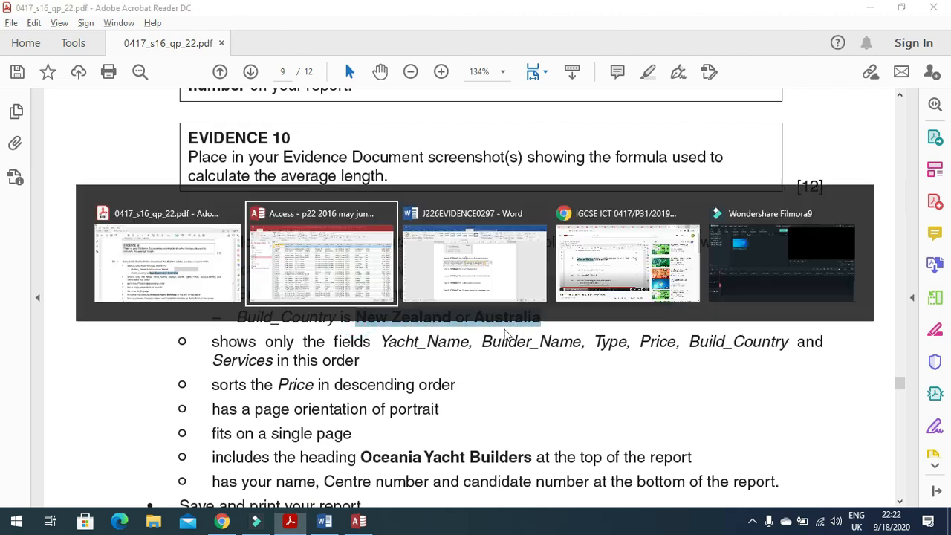
pyautogui.click(17, 63)
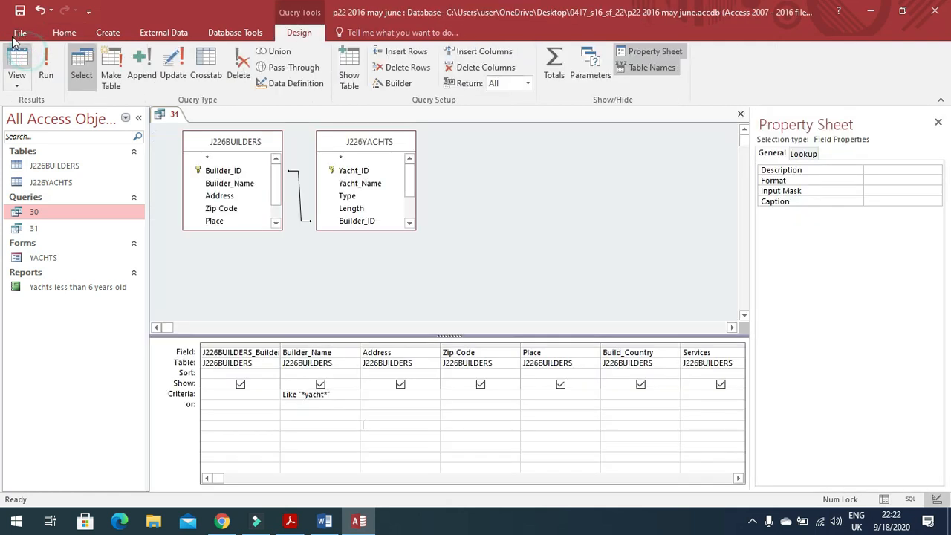
pyautogui.click(628, 394)
pyautogui.write('and or Australia')
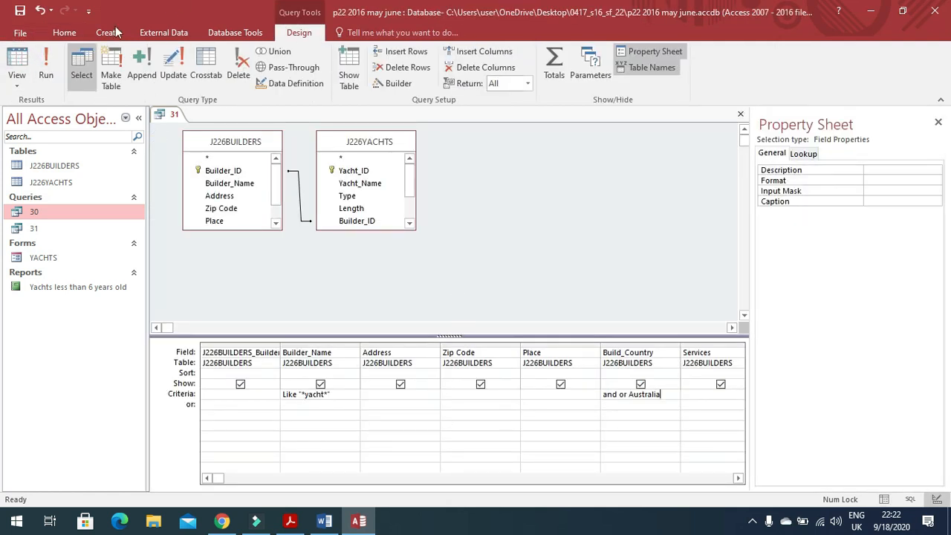
pyautogui.click(46, 67)
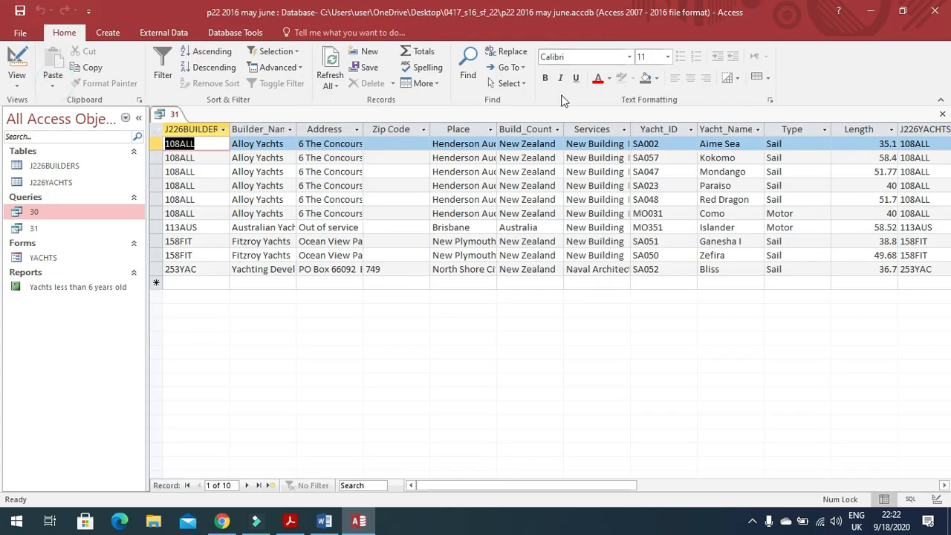
# Step: Read in the exam PDF which fields the question 31 report has to show
pyautogui.click(290, 521)
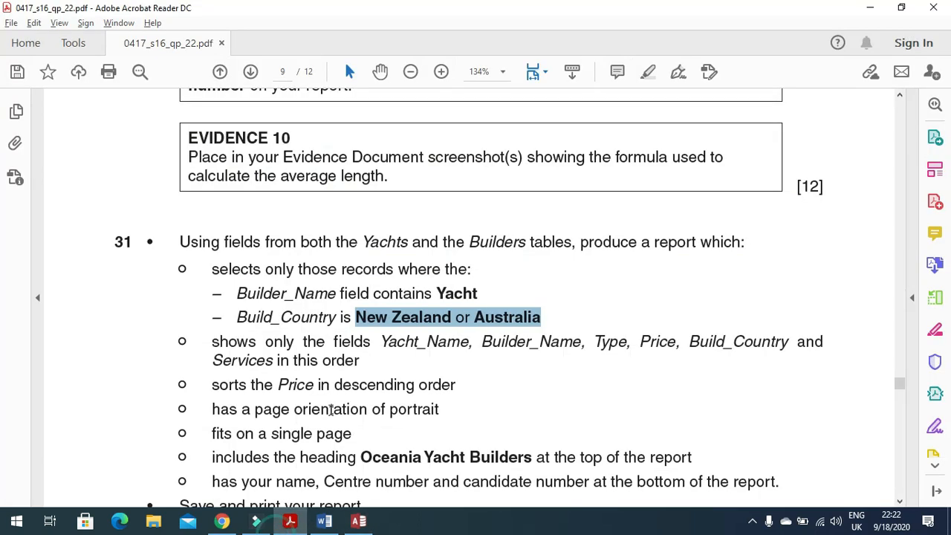
pyautogui.scroll(-1, 332, 402)
pyautogui.moveTo(210, 314); pyautogui.dragTo(406, 313)
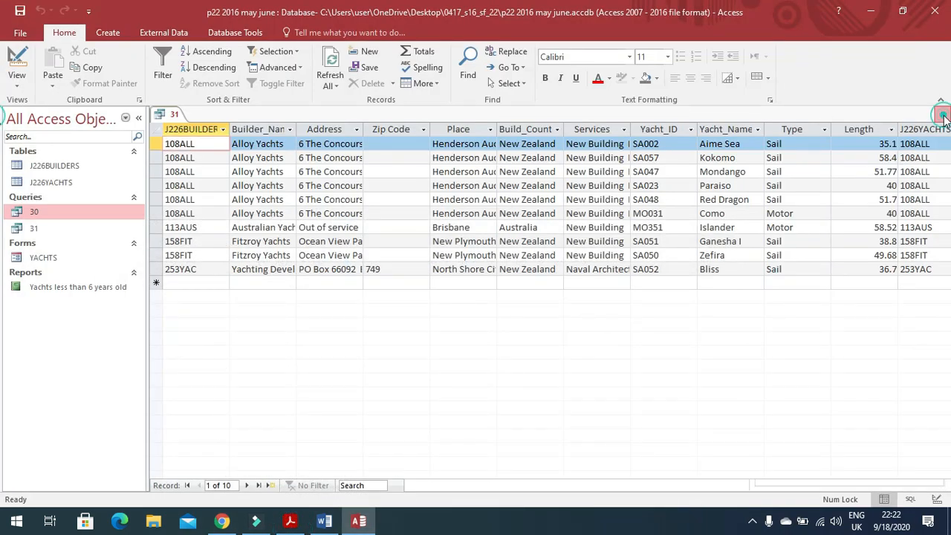
# Step: Close query 31 in Access and start a Report Wizard report based on it
pyautogui.click(943, 115)
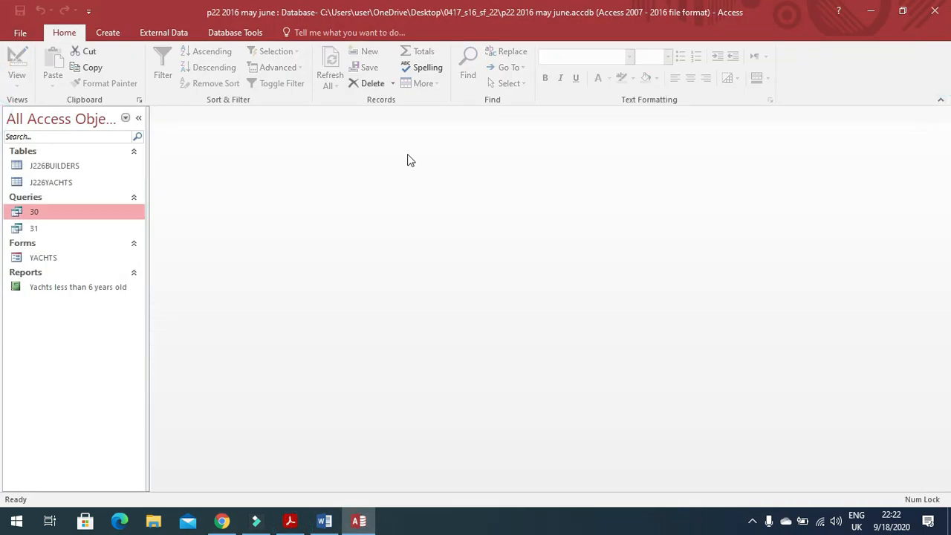
pyautogui.click(108, 228)
pyautogui.click(122, 32)
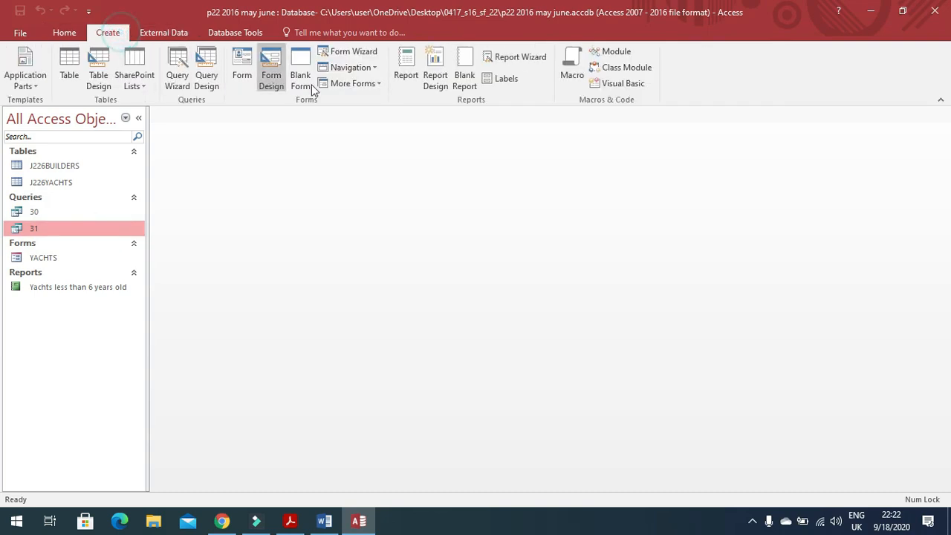
pyautogui.click(372, 58)
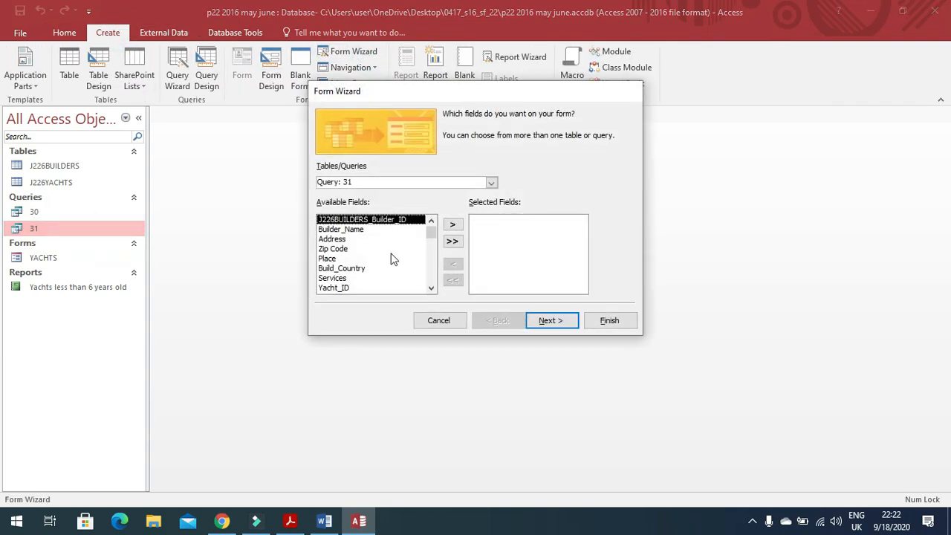
pyautogui.click(442, 327)
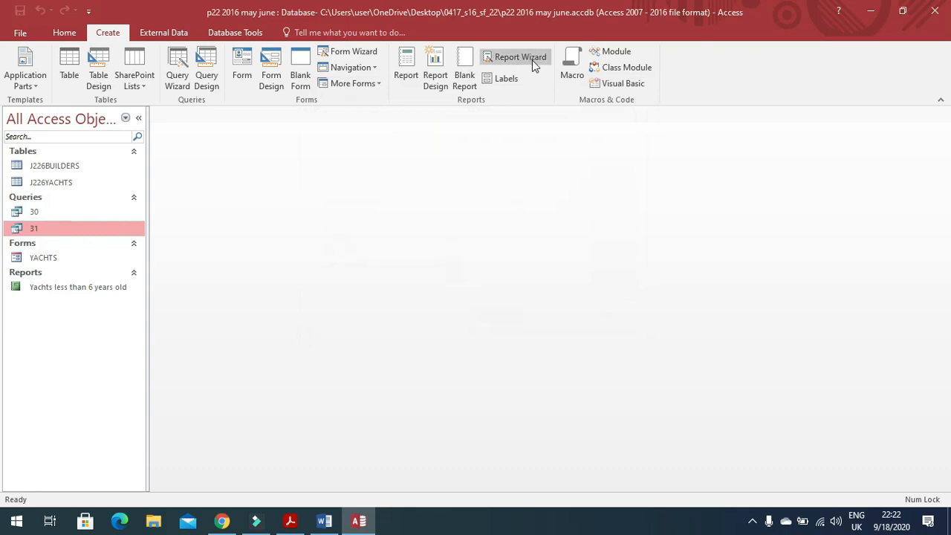
pyautogui.click(532, 59)
# Step: Add Yacht_Name and Builder_Name to the report's fields, checking the required order against the exam PDF
pyautogui.hotkey('alt', 'Tab')
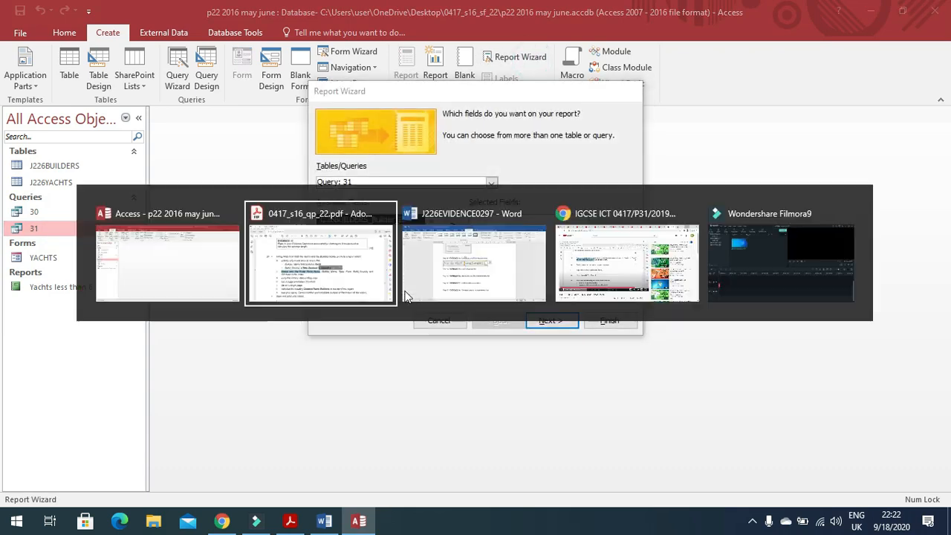
pyautogui.hotkey('alt', 'Tab')
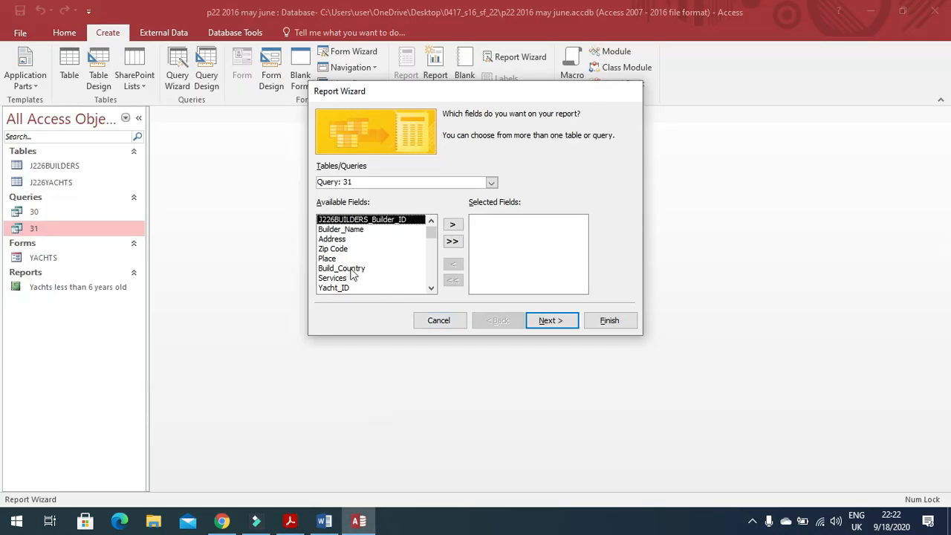
pyautogui.click(431, 288)
pyautogui.click(375, 287)
pyautogui.click(454, 225)
pyautogui.hotkey('alt', 'Tab')
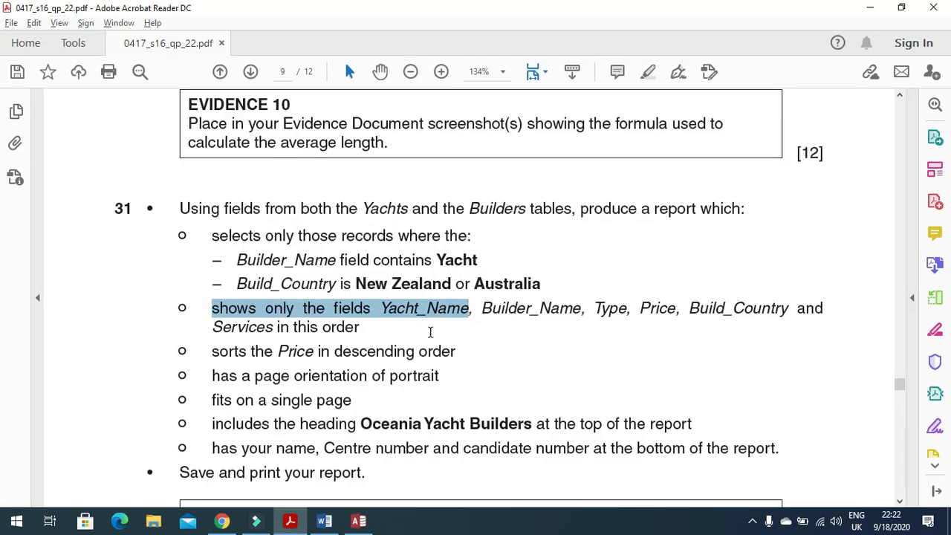
pyautogui.hotkey('alt', 'Tab')
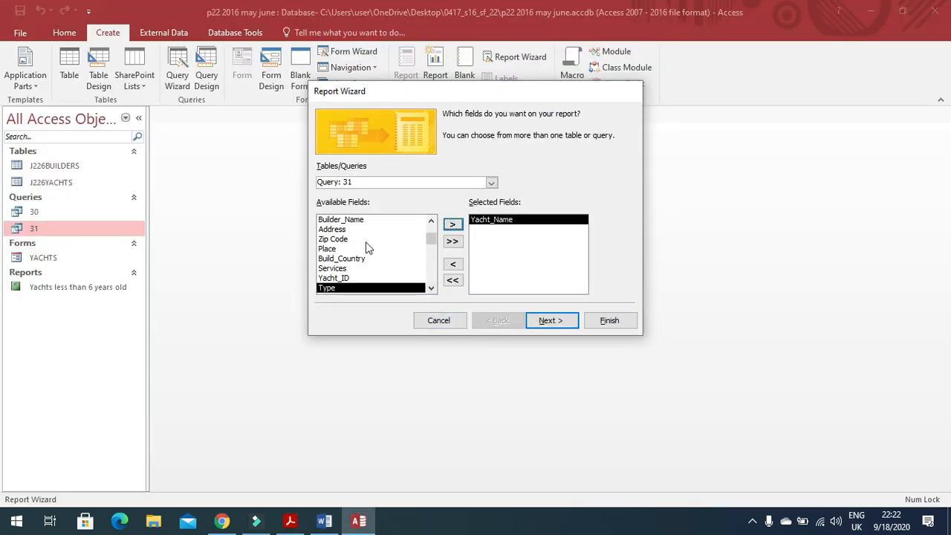
pyautogui.click(387, 220)
pyautogui.click(452, 222)
# Step: Check the field order in the exam PDF and add Type and Price to the report's fields
pyautogui.hotkey('alt', 'Tab')
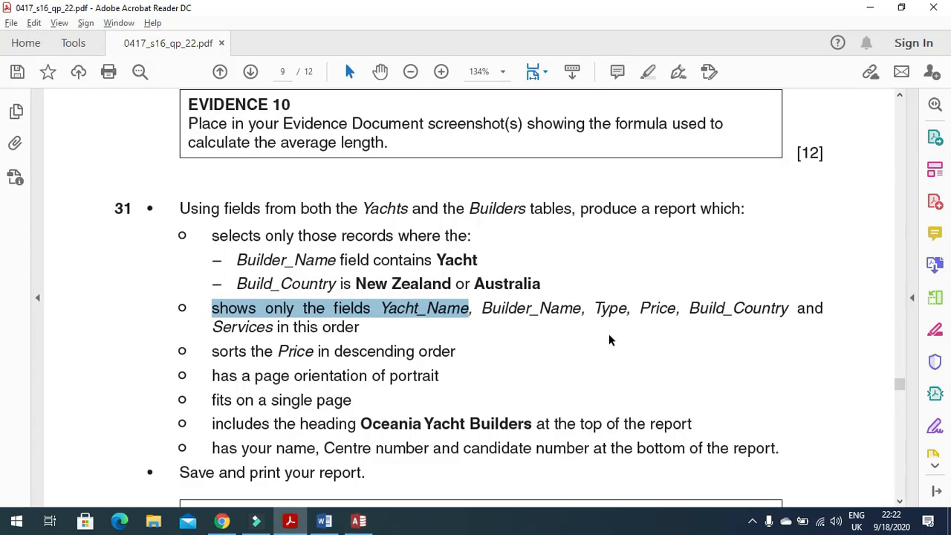
pyautogui.hotkey('alt', 'Tab')
pyautogui.click(371, 278)
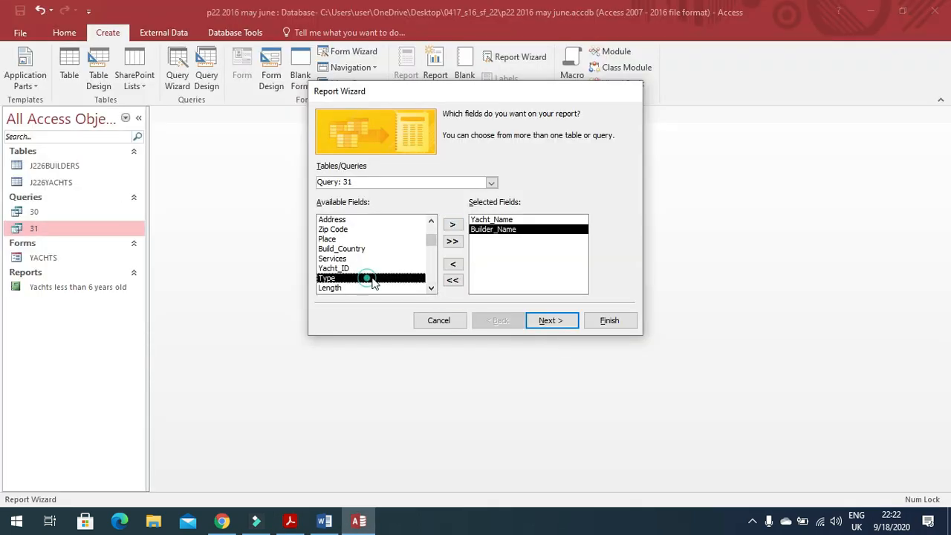
pyautogui.click(452, 223)
pyautogui.click(432, 289)
pyautogui.click(393, 288)
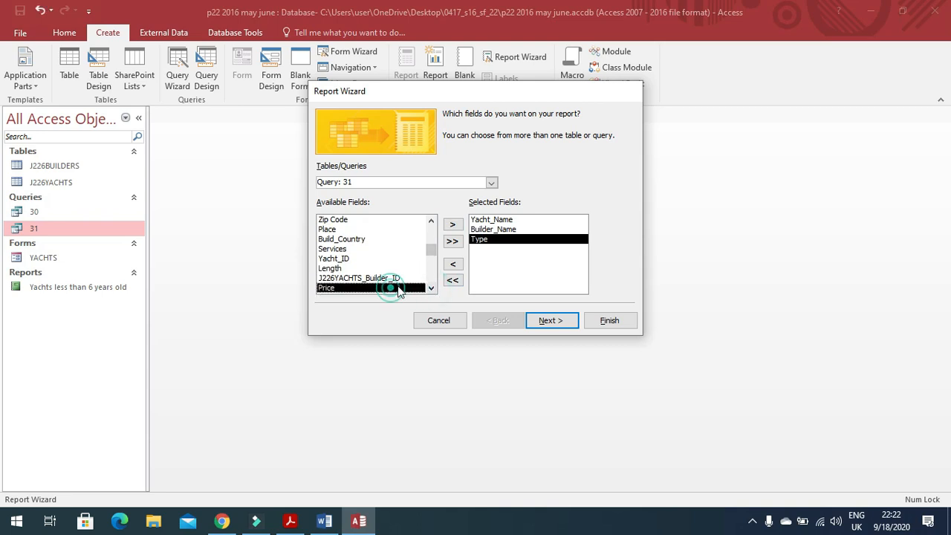
pyautogui.click(454, 225)
# Step: Compare with the exam PDF again and add Build_Country and Services as the last two report fields
pyautogui.hotkey('alt', 'Tab')
pyautogui.hotkey('alt', 'Tab')
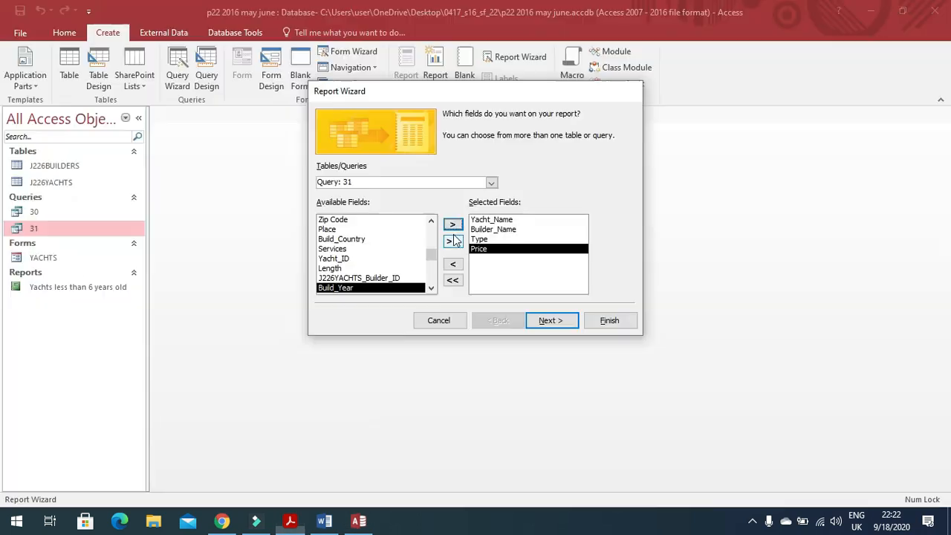
pyautogui.hotkey('alt', 'Tab')
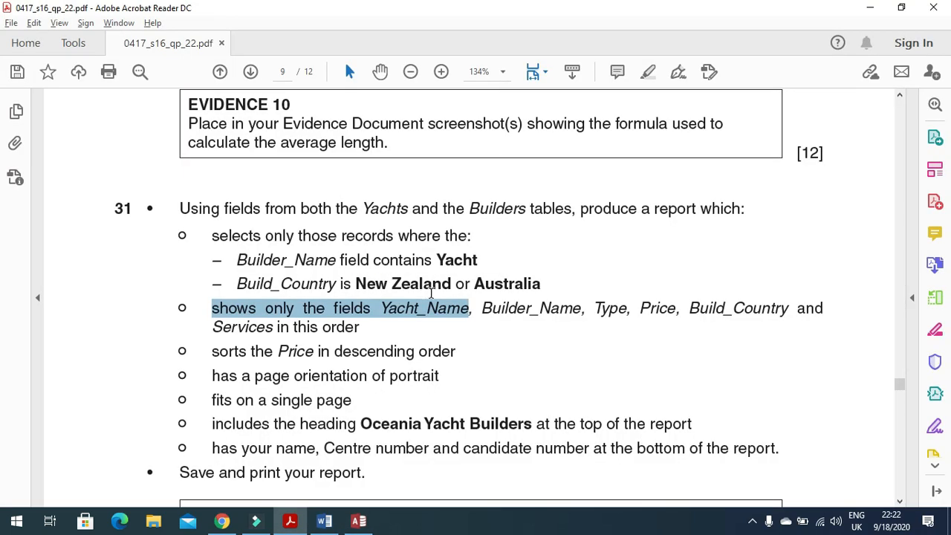
pyautogui.hotkey('alt', 'Tab')
pyautogui.click(379, 239)
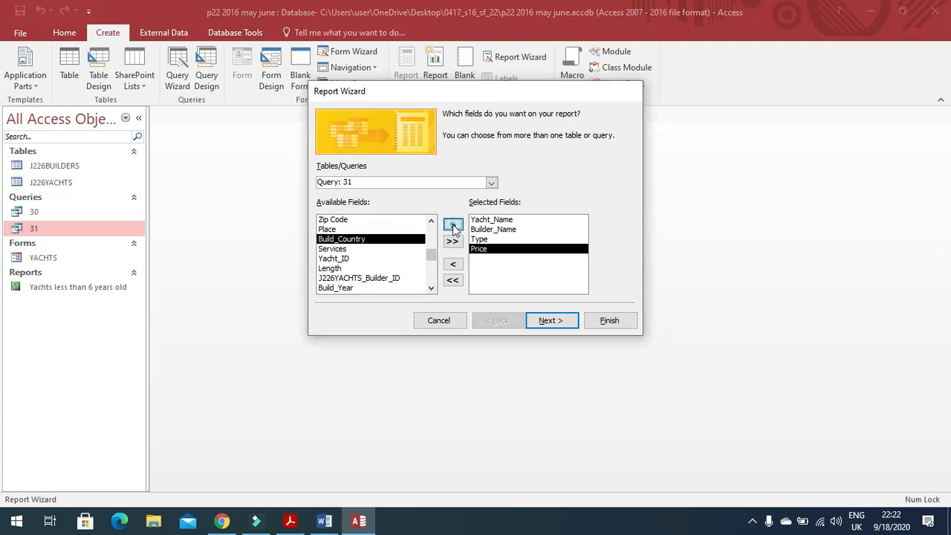
pyautogui.click(453, 225)
pyautogui.hotkey('alt', 'Tab')
pyautogui.hotkey('alt', 'Tab')
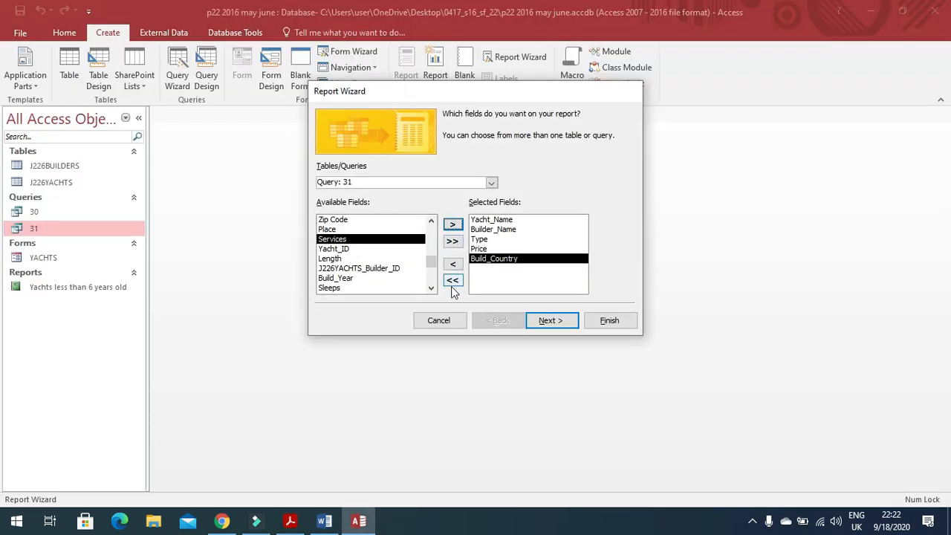
pyautogui.click(431, 289)
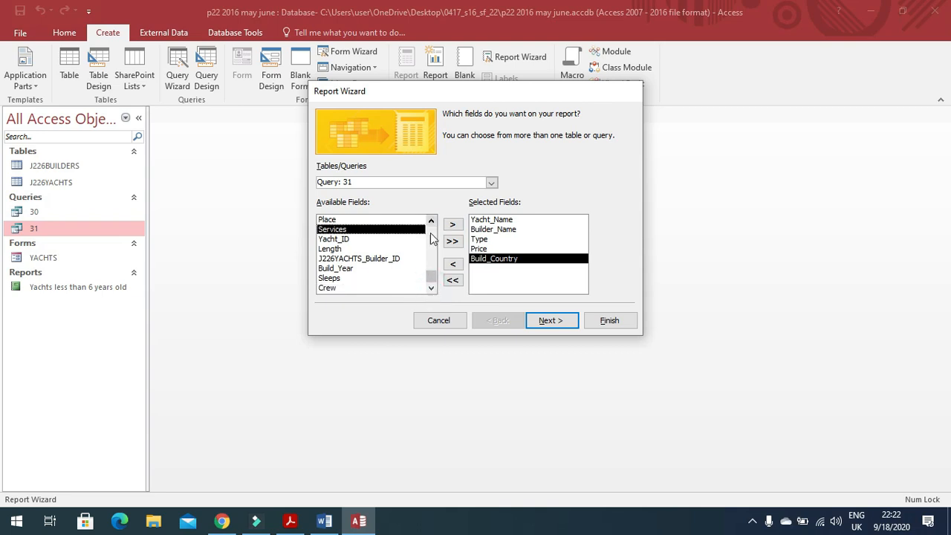
pyautogui.click(453, 224)
# Step: Continue without grouping levels and sort the report by Price in descending order, as required in the exam PDF
pyautogui.click(551, 320)
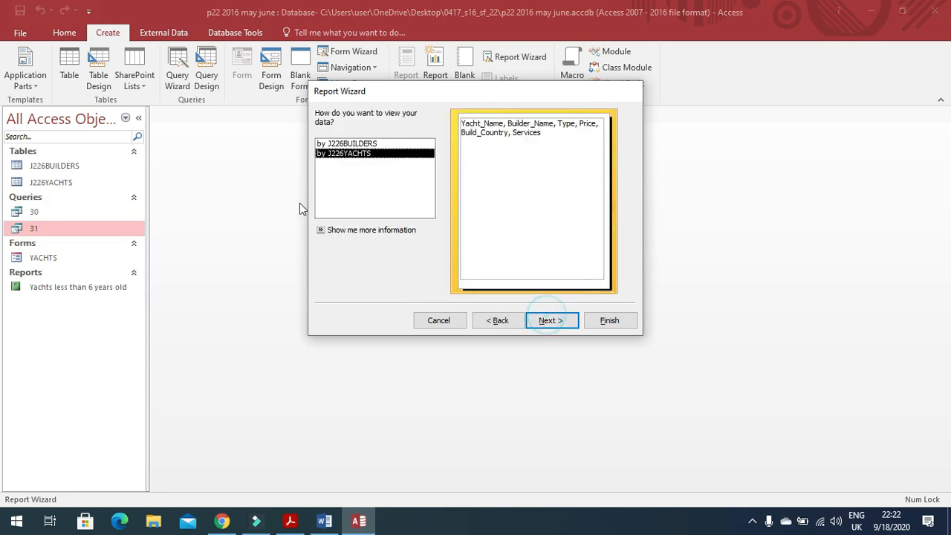
pyautogui.click(539, 324)
pyautogui.click(541, 324)
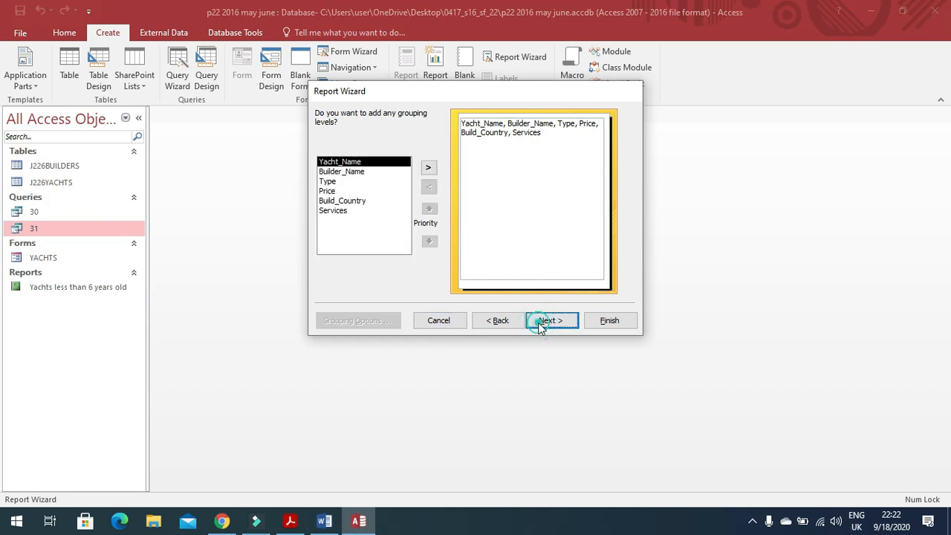
pyautogui.hotkey('alt', 'Tab')
pyautogui.moveTo(212, 352); pyautogui.dragTo(429, 360)
pyautogui.hotkey('alt', 'Tab')
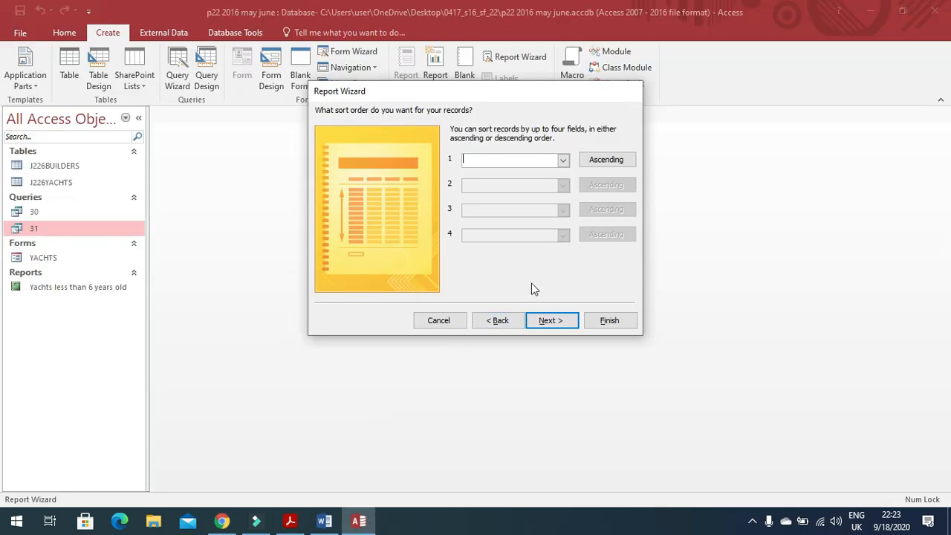
pyautogui.click(562, 162)
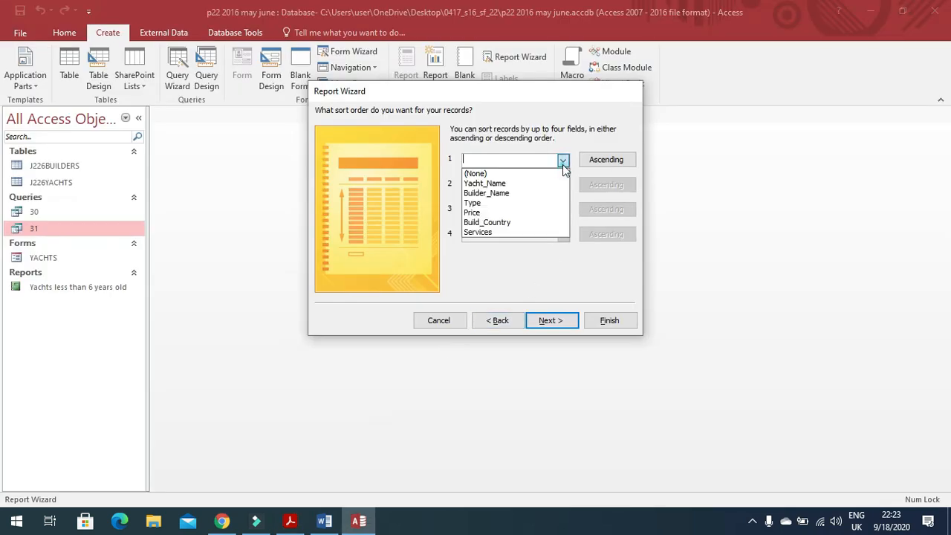
pyautogui.click(493, 211)
pyautogui.click(614, 161)
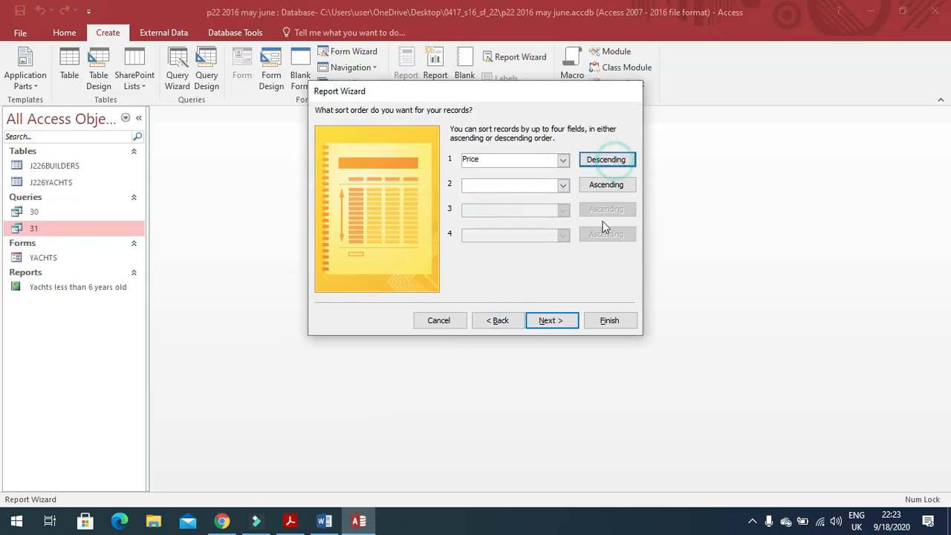
pyautogui.click(551, 322)
# Step: Check the required page orientation in the exam PDF and accept the wizard's portrait layout
pyautogui.hotkey('alt', 'Tab')
pyautogui.moveTo(439, 376); pyautogui.dragTo(296, 378)
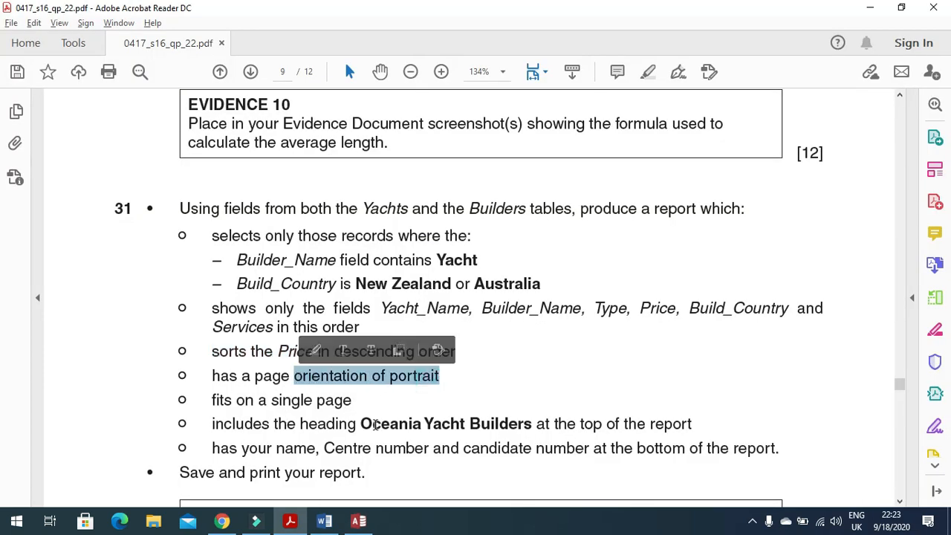
pyautogui.hotkey('alt', 'Tab')
pyautogui.click(551, 321)
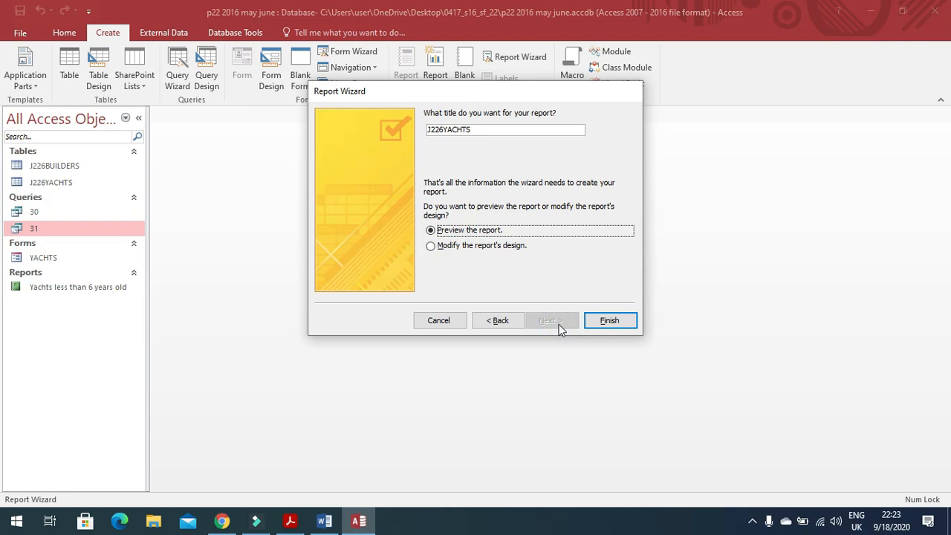
# Step: Copy the heading Oceania Yacht Builders from the exam PDF, set it as the report title and finish the wizard
pyautogui.hotkey('alt', 'Tab')
pyautogui.scroll(-2, 384, 413)
pyautogui.moveTo(359, 357); pyautogui.dragTo(504, 370)
pyautogui.hotkey('ctrl', 'c')
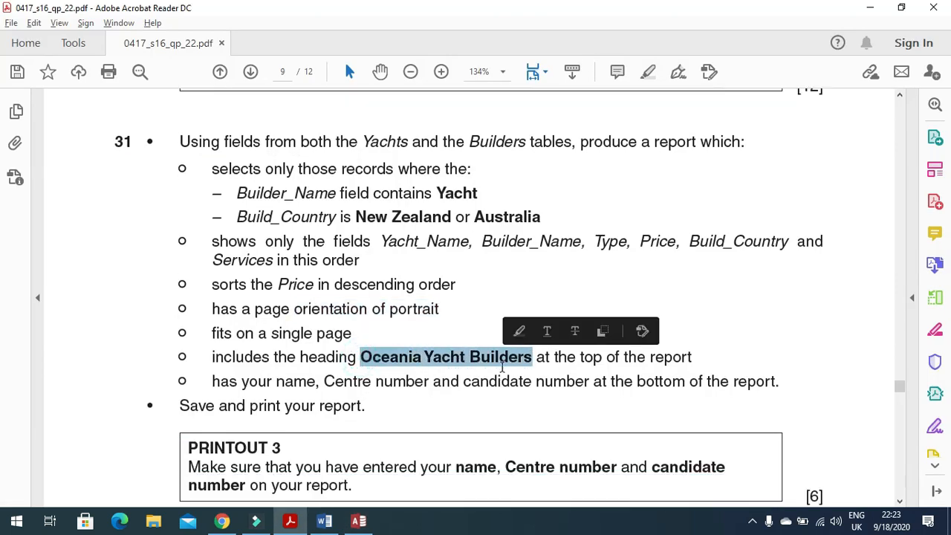
pyautogui.hotkey('alt', 'Tab')
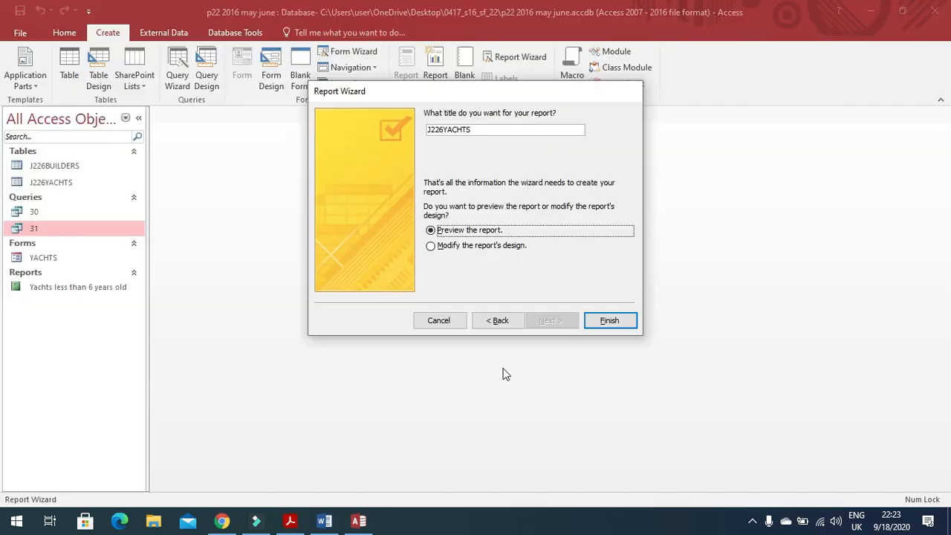
pyautogui.moveTo(484, 131); pyautogui.dragTo(389, 131)
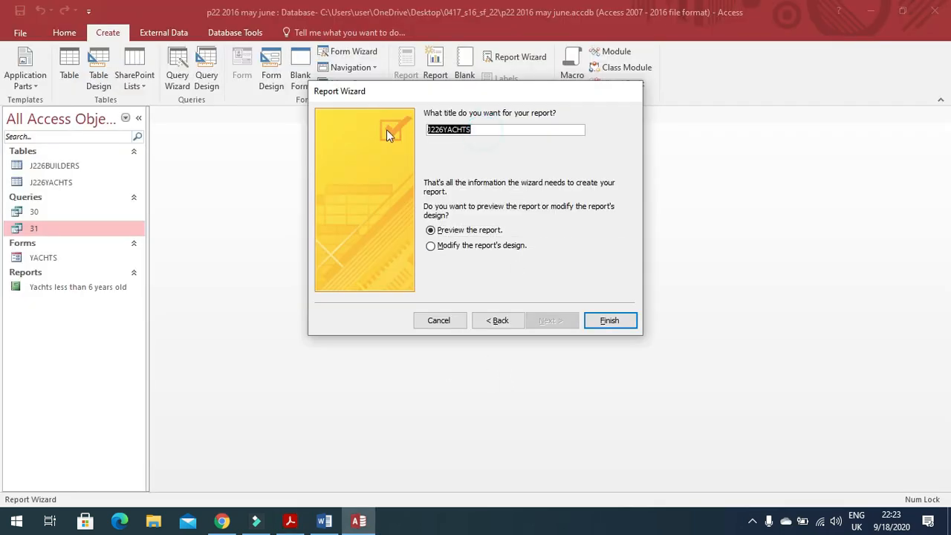
pyautogui.hotkey('ctrl', 'v')
pyautogui.click(610, 321)
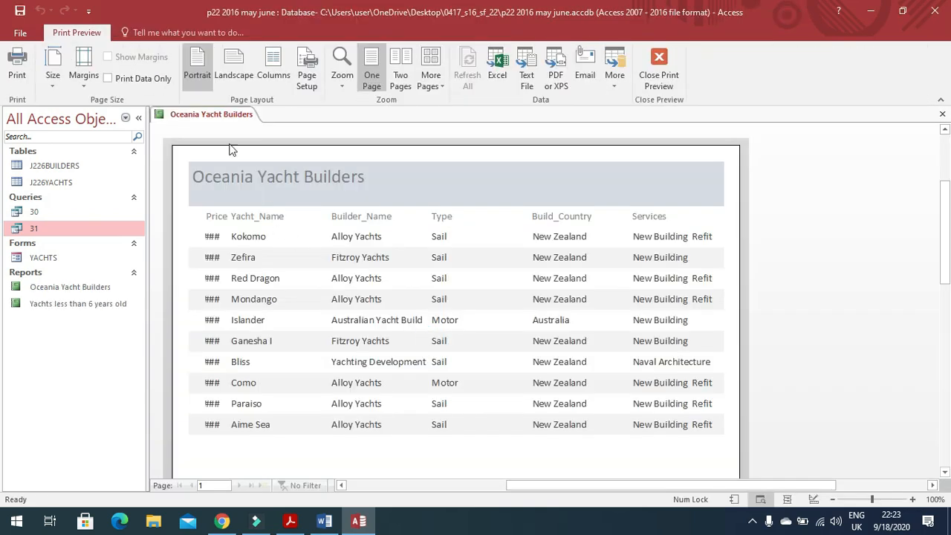
# Step: Switch the report to Layout View, narrow the Yacht_Name column from its left edge and widen Price to about 0.83 inches
pyautogui.rightClick(223, 116)
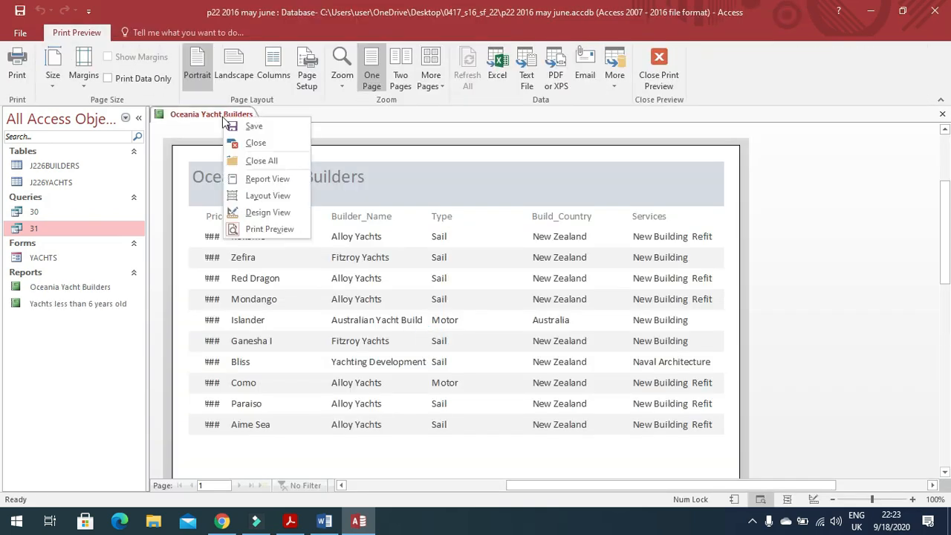
pyautogui.click(261, 198)
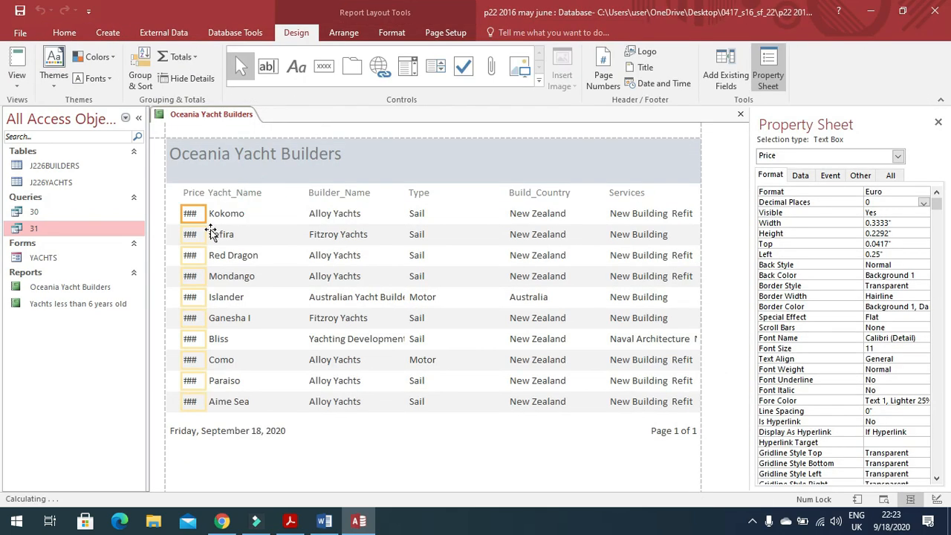
pyautogui.click(236, 193)
pyautogui.keyDown('shift'); pyautogui.click(226, 213); pyautogui.keyUp('shift')
pyautogui.moveTo(210, 194); pyautogui.dragTo(226, 195)
pyautogui.click(193, 179)
pyautogui.keyDown('shift'); pyautogui.click(191, 194); pyautogui.keyUp('shift')
pyautogui.moveTo(216, 182)
pyautogui.mouseDown()
pyautogui.moveTo(165, 180)
pyautogui.moveTo(222, 184)
pyautogui.mouseUp()
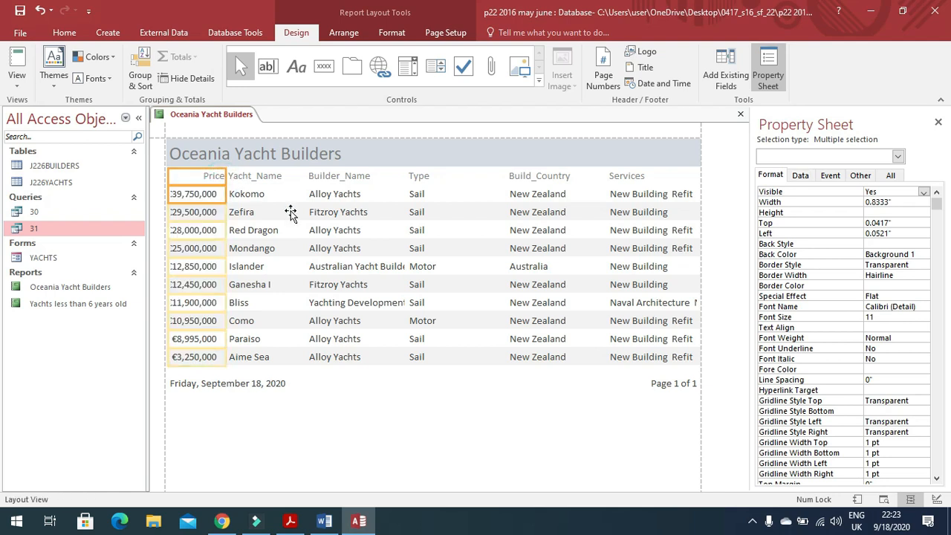
# Step: Narrow the Type column from its left edge to about 0.86 inches and widen Builder_Name to about 1.76 inches
pyautogui.click(261, 179)
pyautogui.click(331, 177)
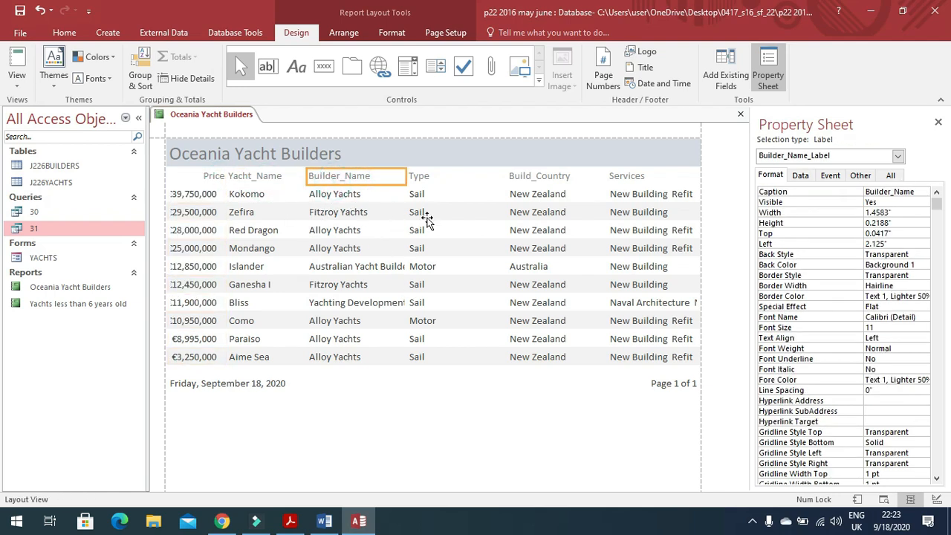
pyautogui.click(418, 177)
pyautogui.keyDown('shift'); pyautogui.click(418, 212); pyautogui.keyUp('shift')
pyautogui.moveTo(406, 176); pyautogui.dragTo(426, 181)
pyautogui.click(359, 176)
pyautogui.keyDown('shift'); pyautogui.click(358, 208); pyautogui.keyUp('shift')
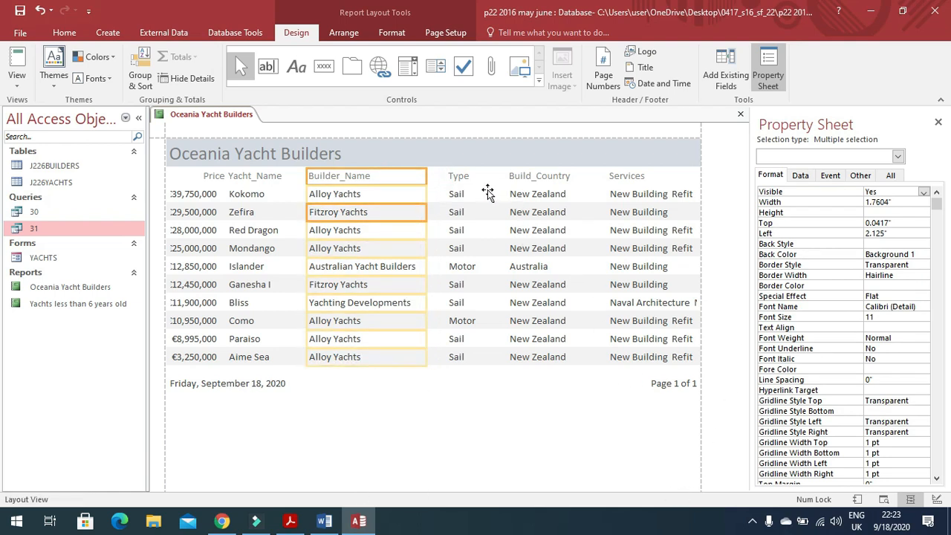
# Step: Narrow the Type column from its right edge and extend Build_Country leftwards to about 1.78 inches wide
pyautogui.click(468, 177)
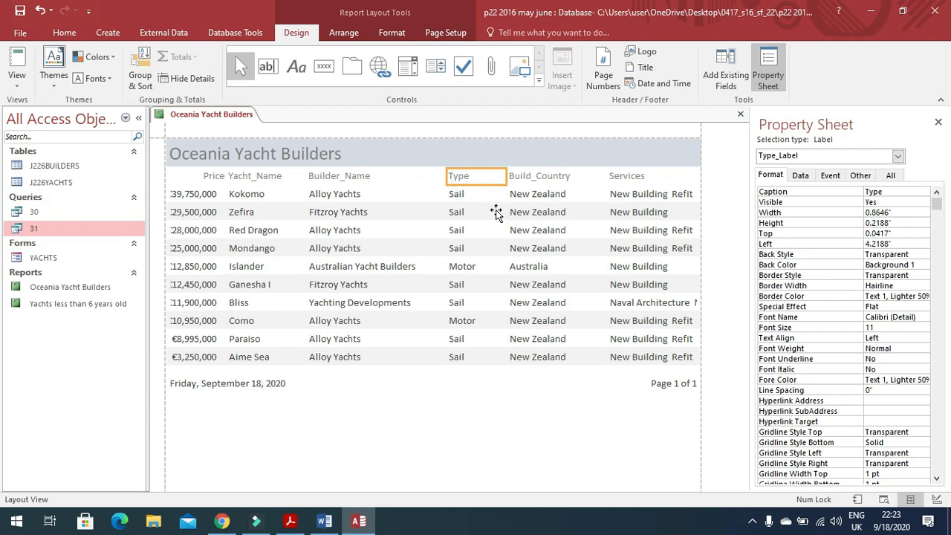
pyautogui.keyDown('shift'); pyautogui.click(464, 216); pyautogui.keyUp('shift')
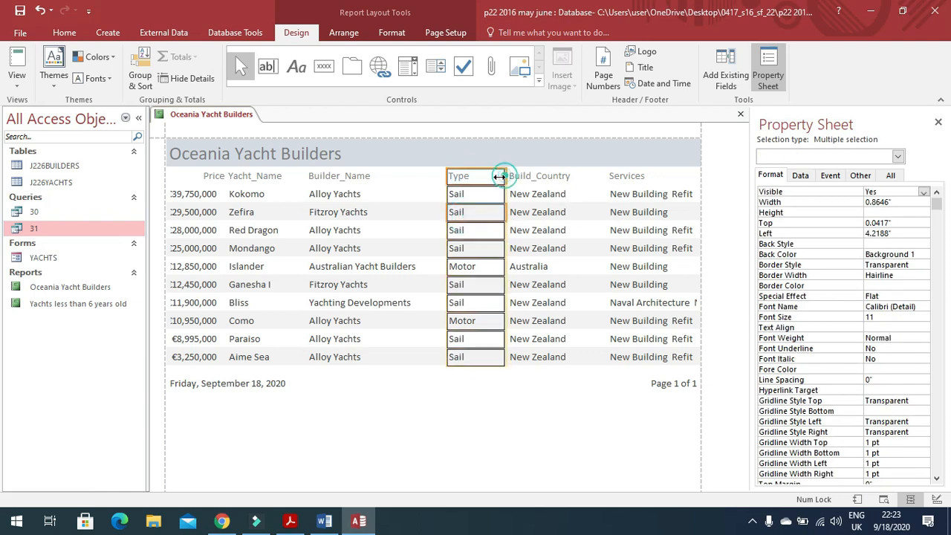
pyautogui.click(530, 177)
pyautogui.keyDown('shift'); pyautogui.click(517, 187); pyautogui.keyUp('shift')
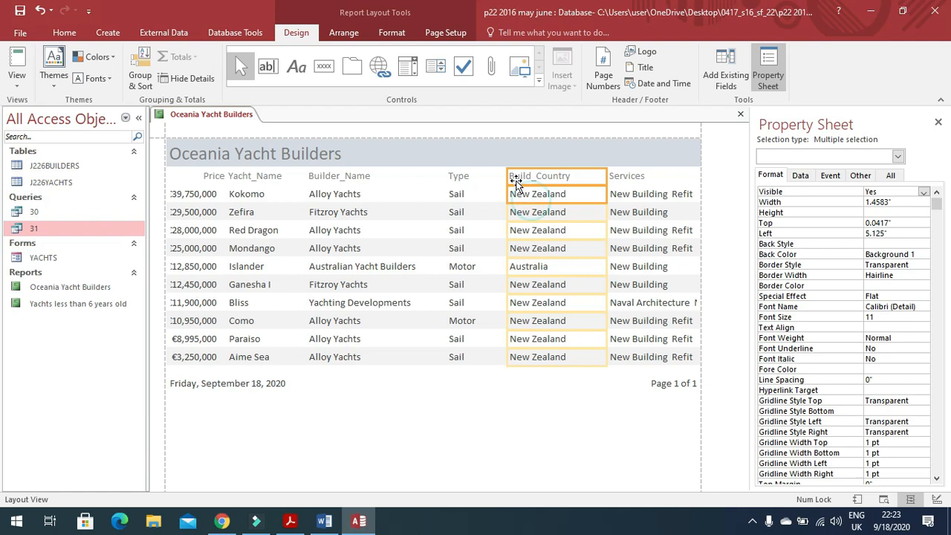
pyautogui.moveTo(508, 177); pyautogui.dragTo(486, 177)
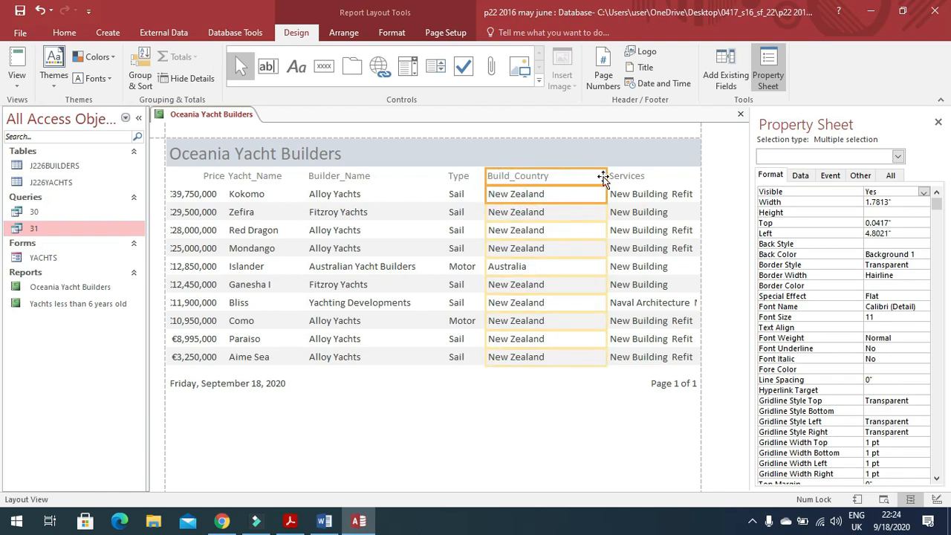
# Step: Narrow the Build_Country column to about 1.04 inches and extend Services leftwards to about 2.11 inches wide
pyautogui.click(638, 176)
pyautogui.keyDown('shift'); pyautogui.click(630, 206); pyautogui.keyUp('shift')
pyautogui.moveTo(607, 180); pyautogui.dragTo(555, 183)
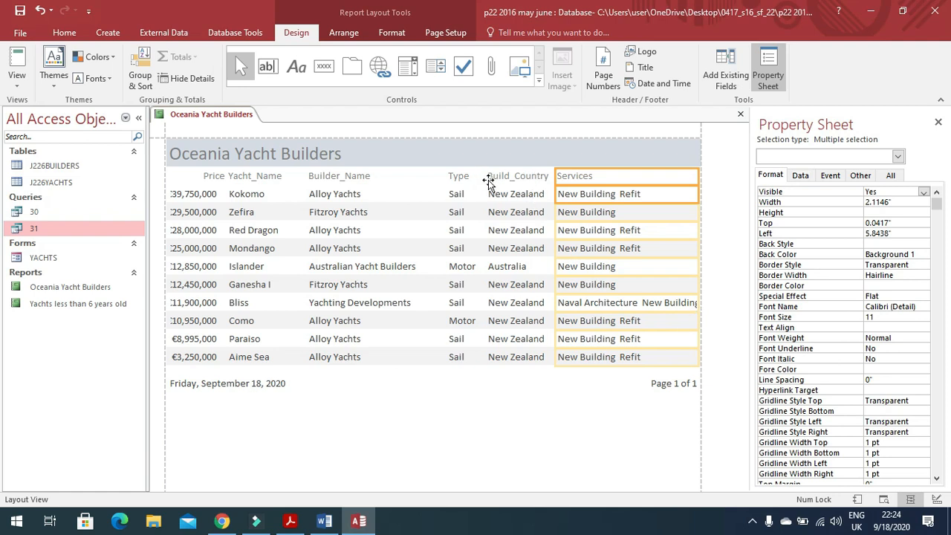
# Step: Extend the Build_Country column leftwards to about 1.13 inches and the Services data fields leftwards to about 2.28 inches wide
pyautogui.click(510, 205)
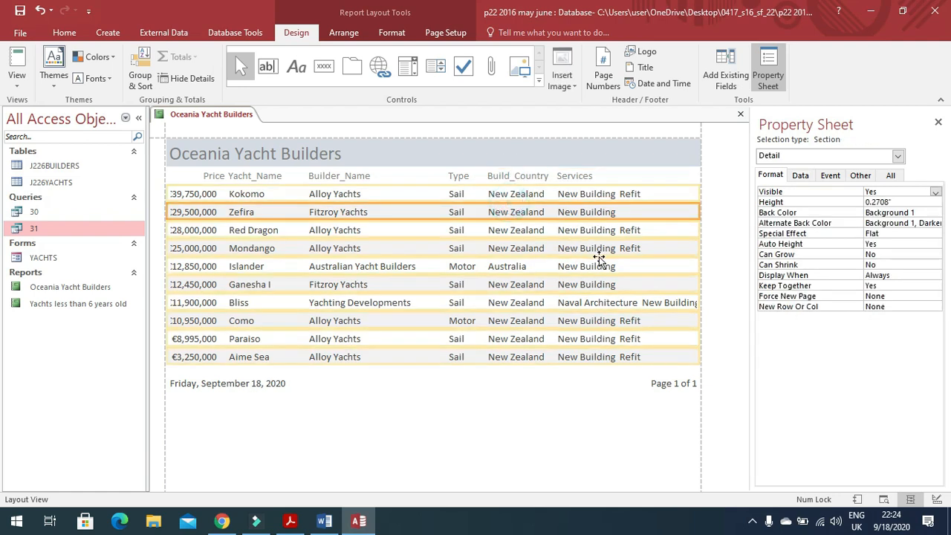
pyautogui.click(514, 176)
pyautogui.keyDown('shift'); pyautogui.click(516, 194); pyautogui.keyUp('shift')
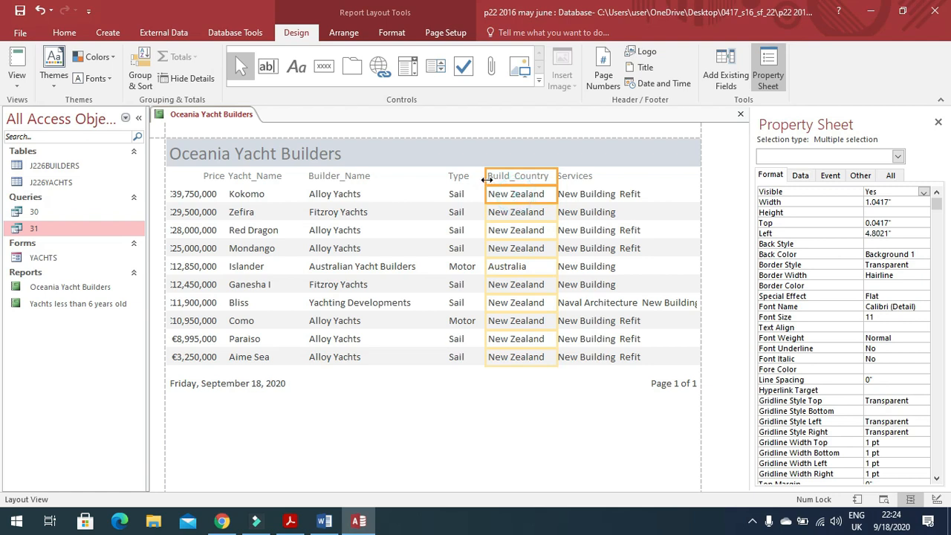
pyautogui.moveTo(483, 180); pyautogui.dragTo(477, 180)
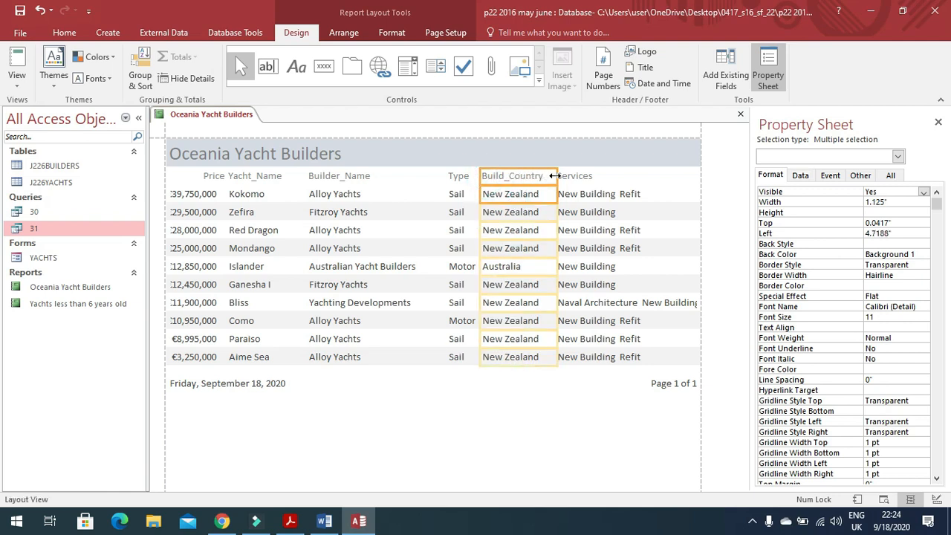
pyautogui.click(577, 198)
pyautogui.moveTo(556, 207); pyautogui.dragTo(544, 206)
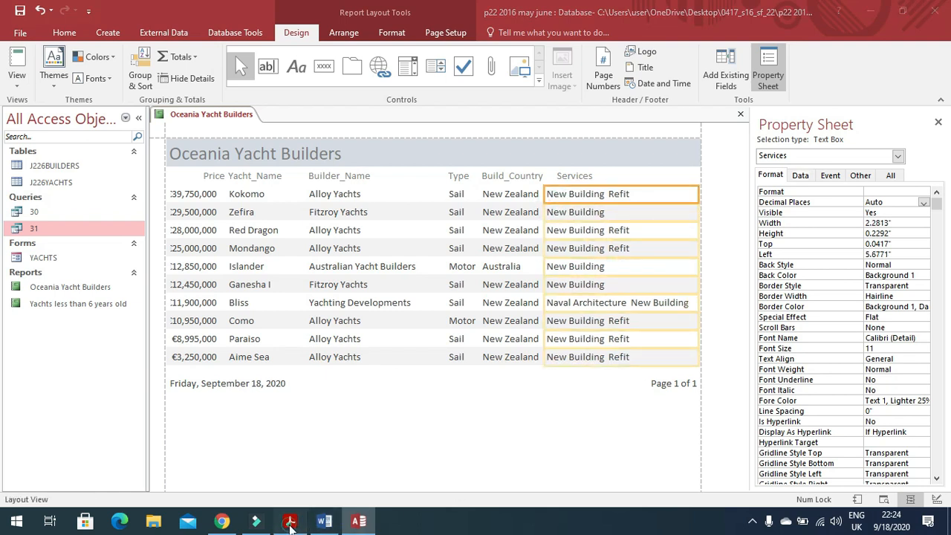
# Step: Switch to the exam paper in Acrobat Reader and highlight question 31's requirement for name, Centre number and candidate number
pyautogui.click(290, 521)
pyautogui.scroll(-1, 325, 443)
pyautogui.moveTo(213, 348); pyautogui.dragTo(785, 357)
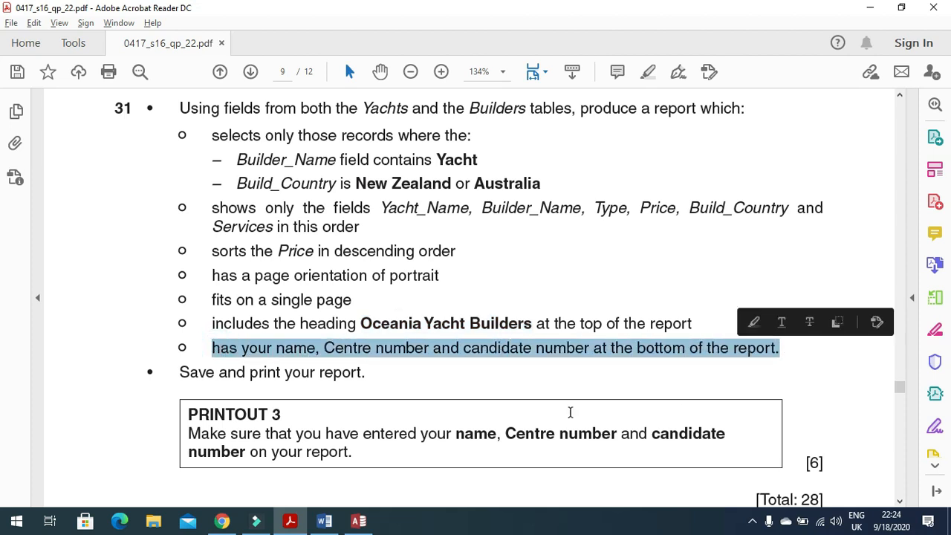
# Step: Back in Access, add a page footer label about 2.96 inches wide in Design View with the candidate's name, Centre number and candidate number; save the report
pyautogui.click(359, 521)
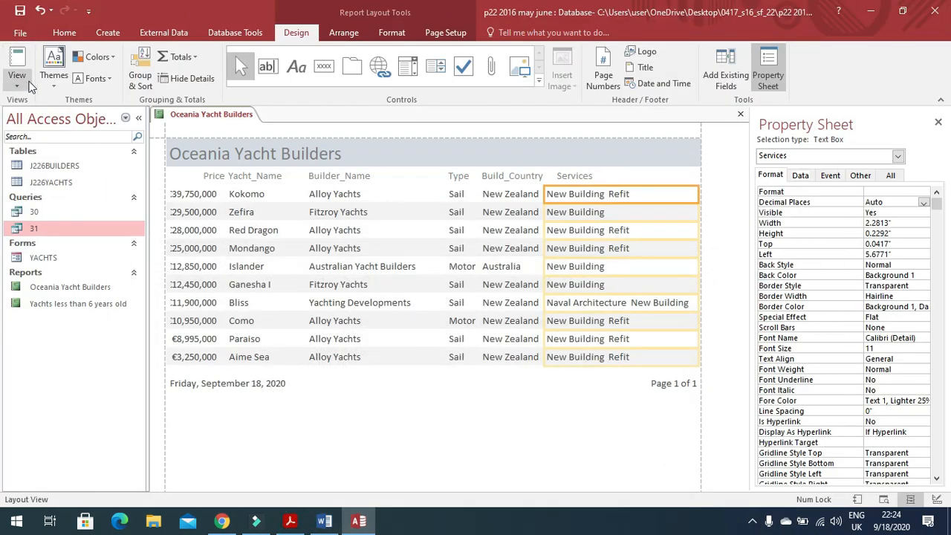
pyautogui.click(17, 80)
pyautogui.click(60, 197)
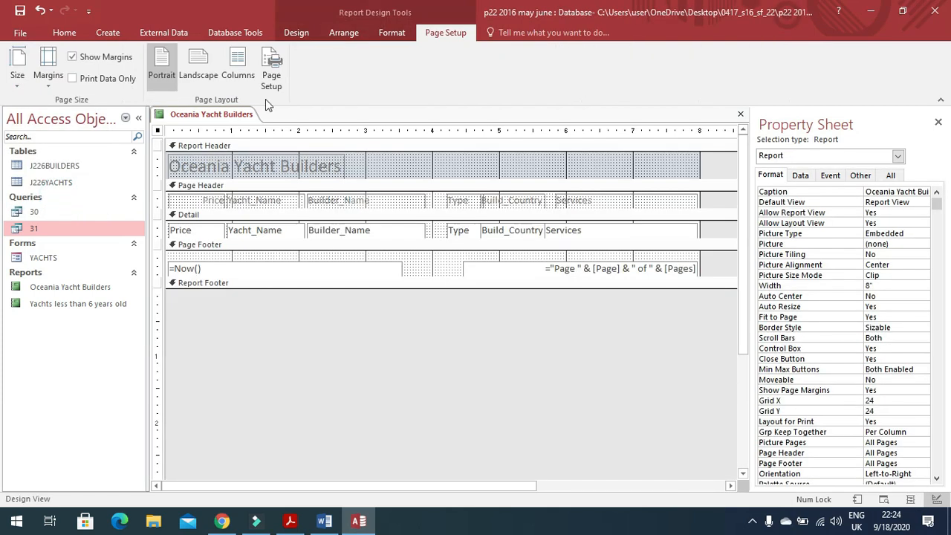
pyautogui.click(296, 33)
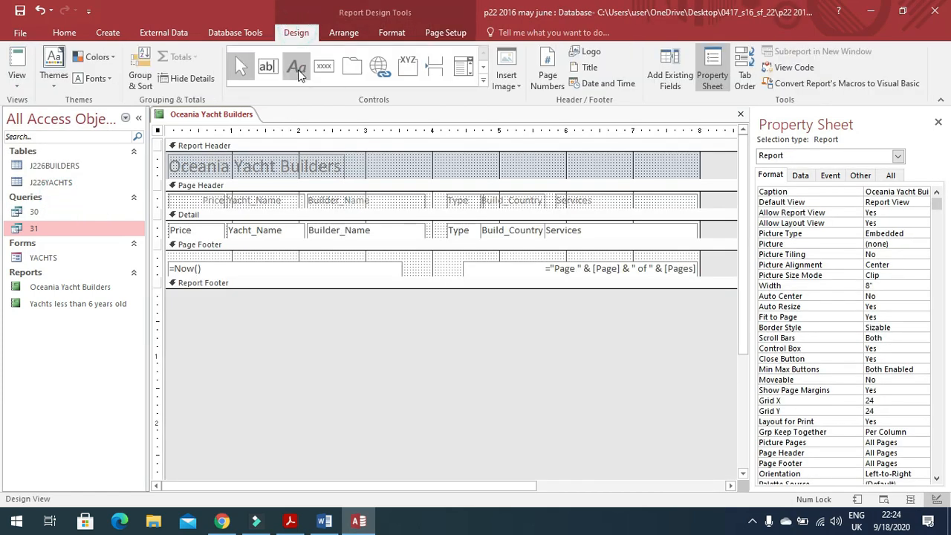
pyautogui.click(297, 66)
pyautogui.moveTo(324, 256)
pyautogui.mouseDown()
pyautogui.moveTo(437, 283)
pyautogui.moveTo(522, 284)
pyautogui.mouseUp()
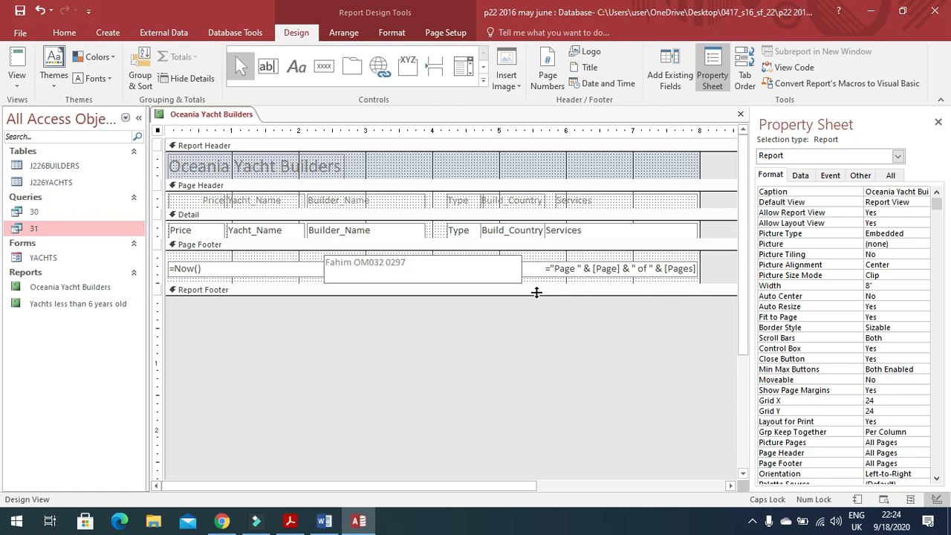
pyautogui.click(21, 12)
# Step: Examine the report in Print Preview and check it against question 31's remaining requirements in the Acrobat Reader exam paper
pyautogui.click(17, 82)
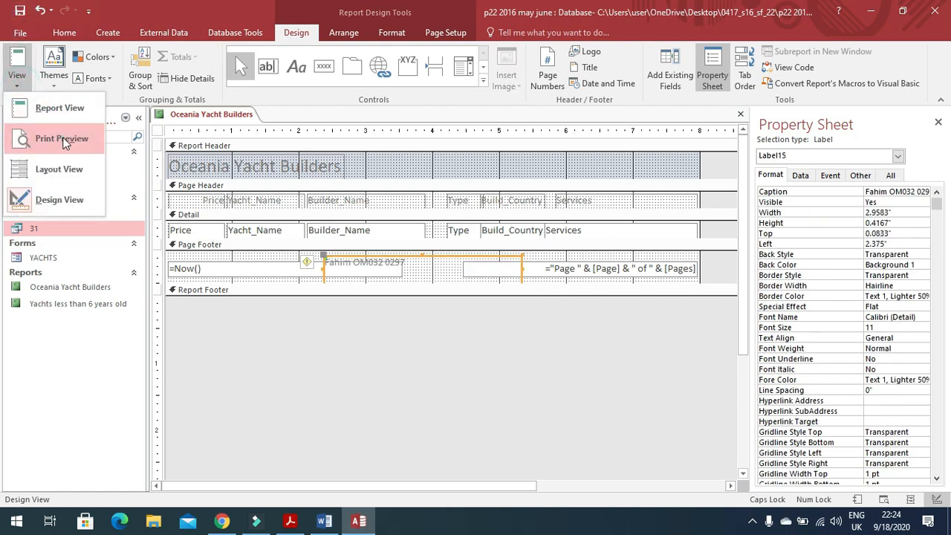
pyautogui.click(63, 140)
pyautogui.scroll(-5, 486, 405)
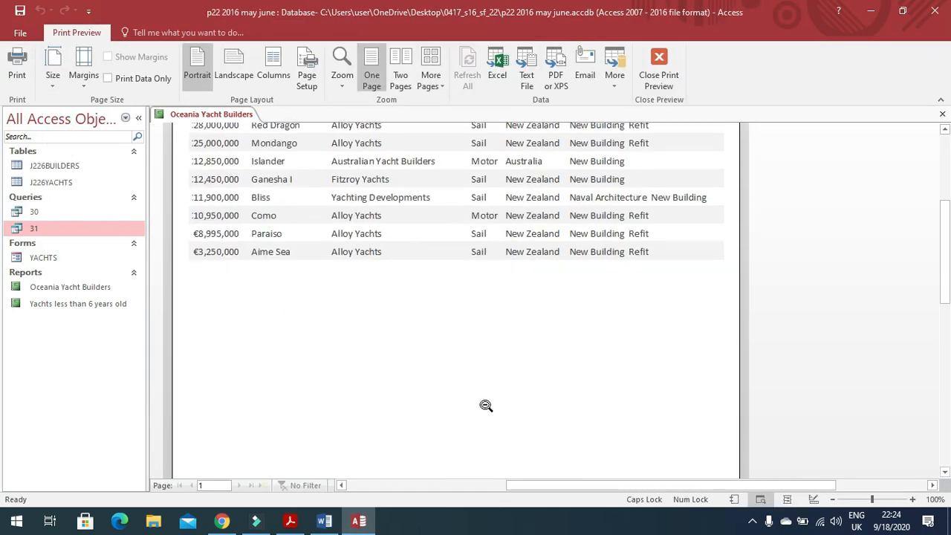
pyautogui.hotkey('alt', 'Tab')
pyautogui.scroll(-6, 446, 385)
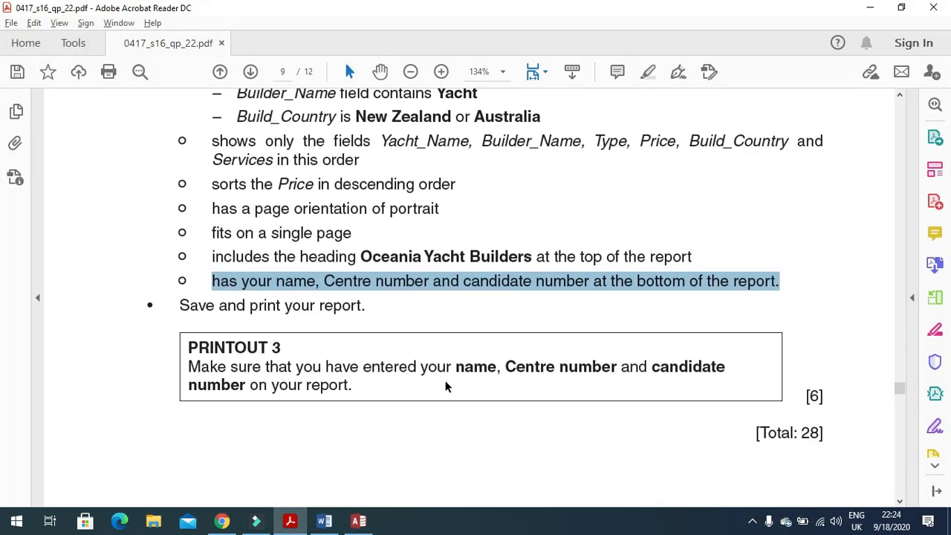
pyautogui.scroll(6, 439, 379)
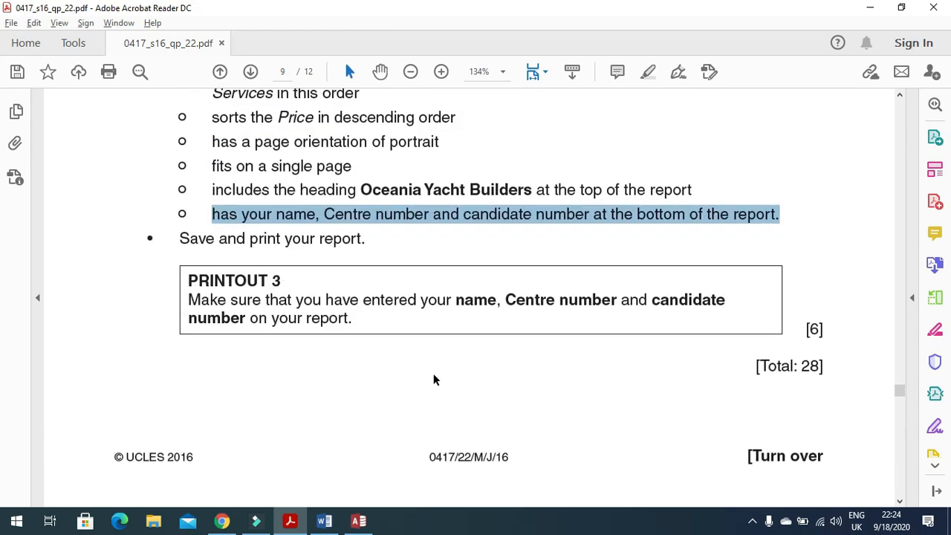